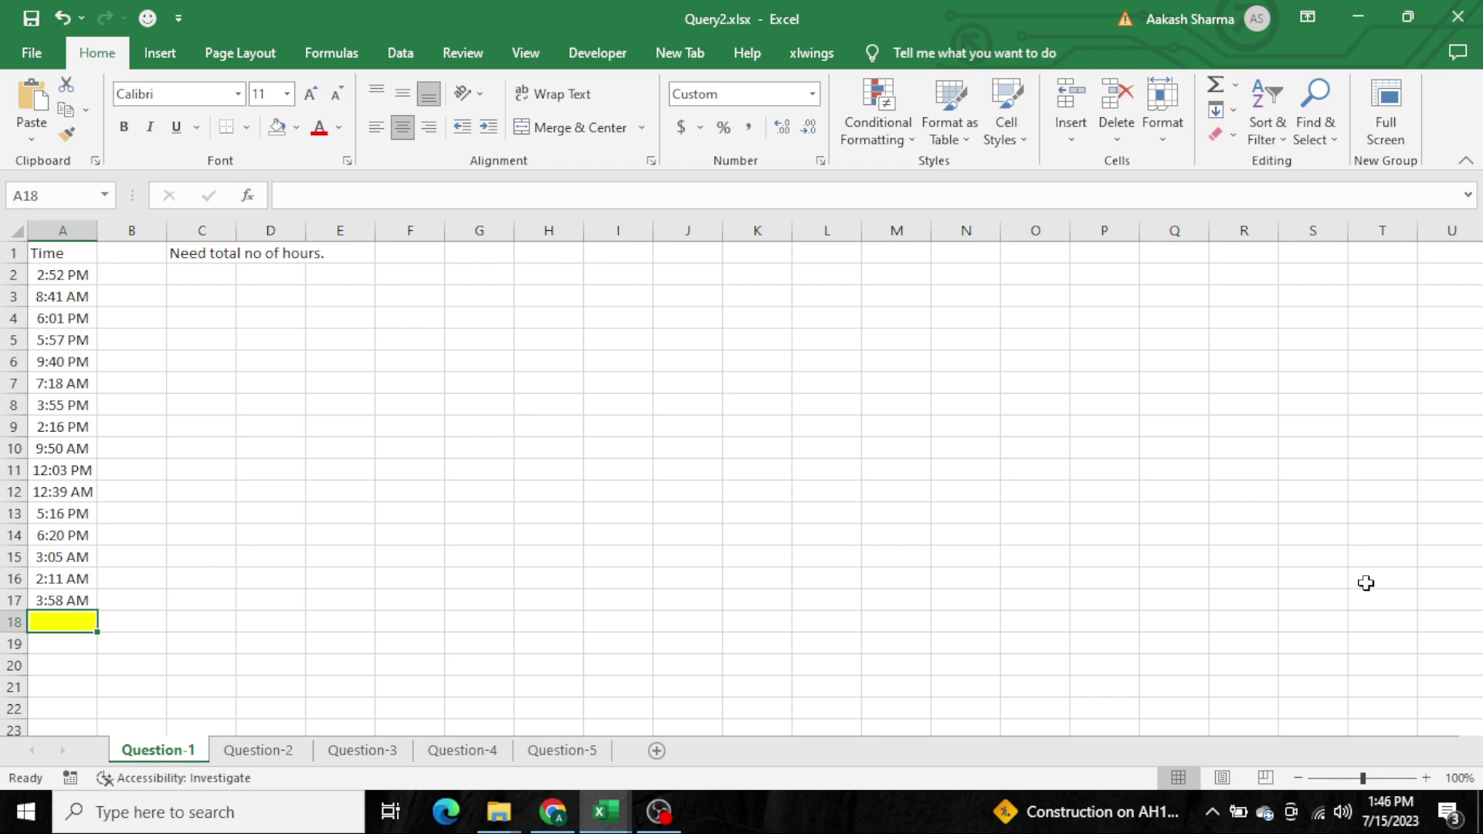
Select the times in A2:A17 and read their sum
{"action": "key", "text": "Up"}
{"action": "key", "text": "ctrl+Up"}
{"action": "key", "text": "Down"}
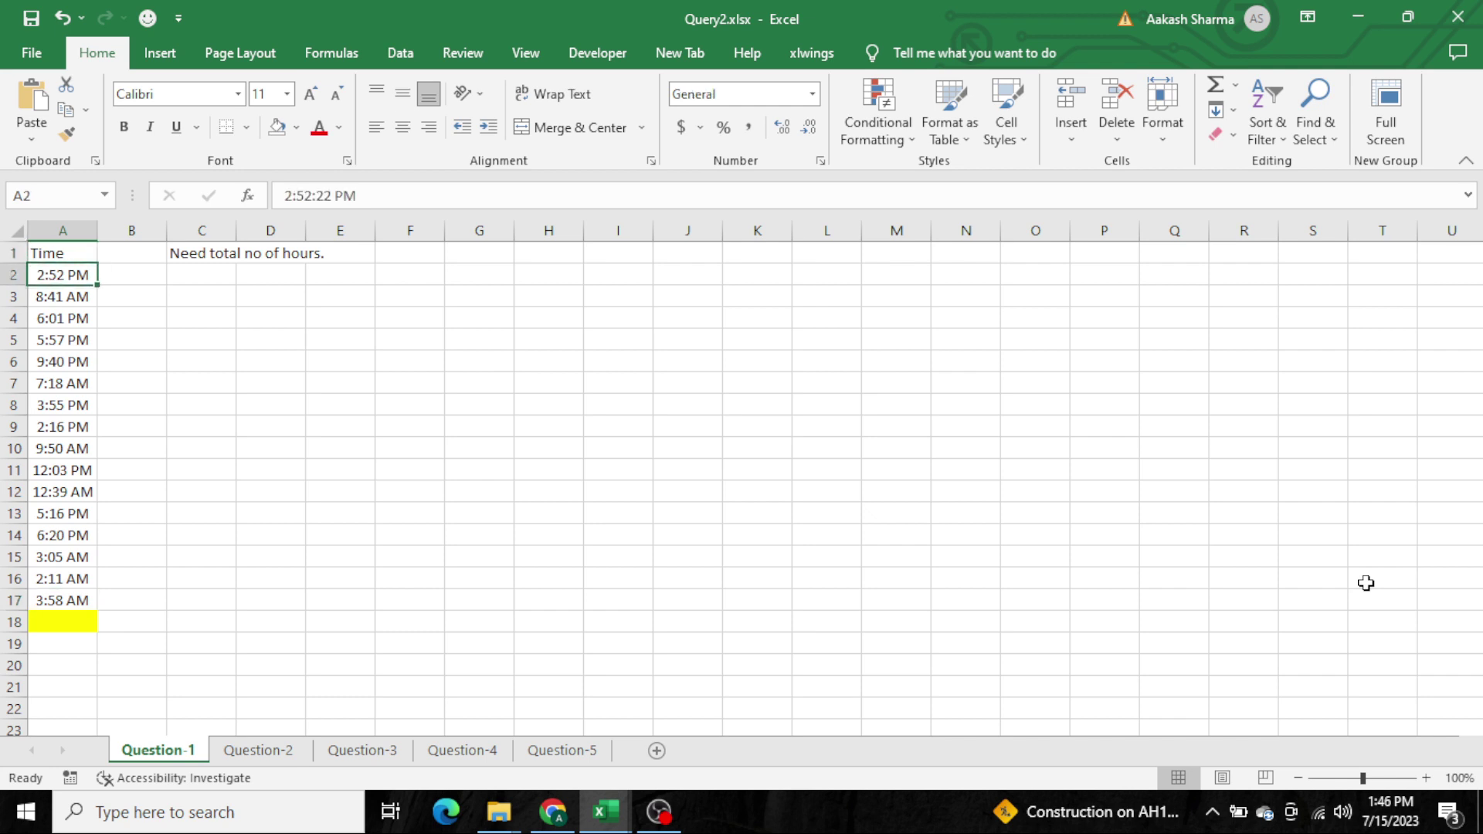
{"action": "key", "text": "ctrl+shift+Down"}
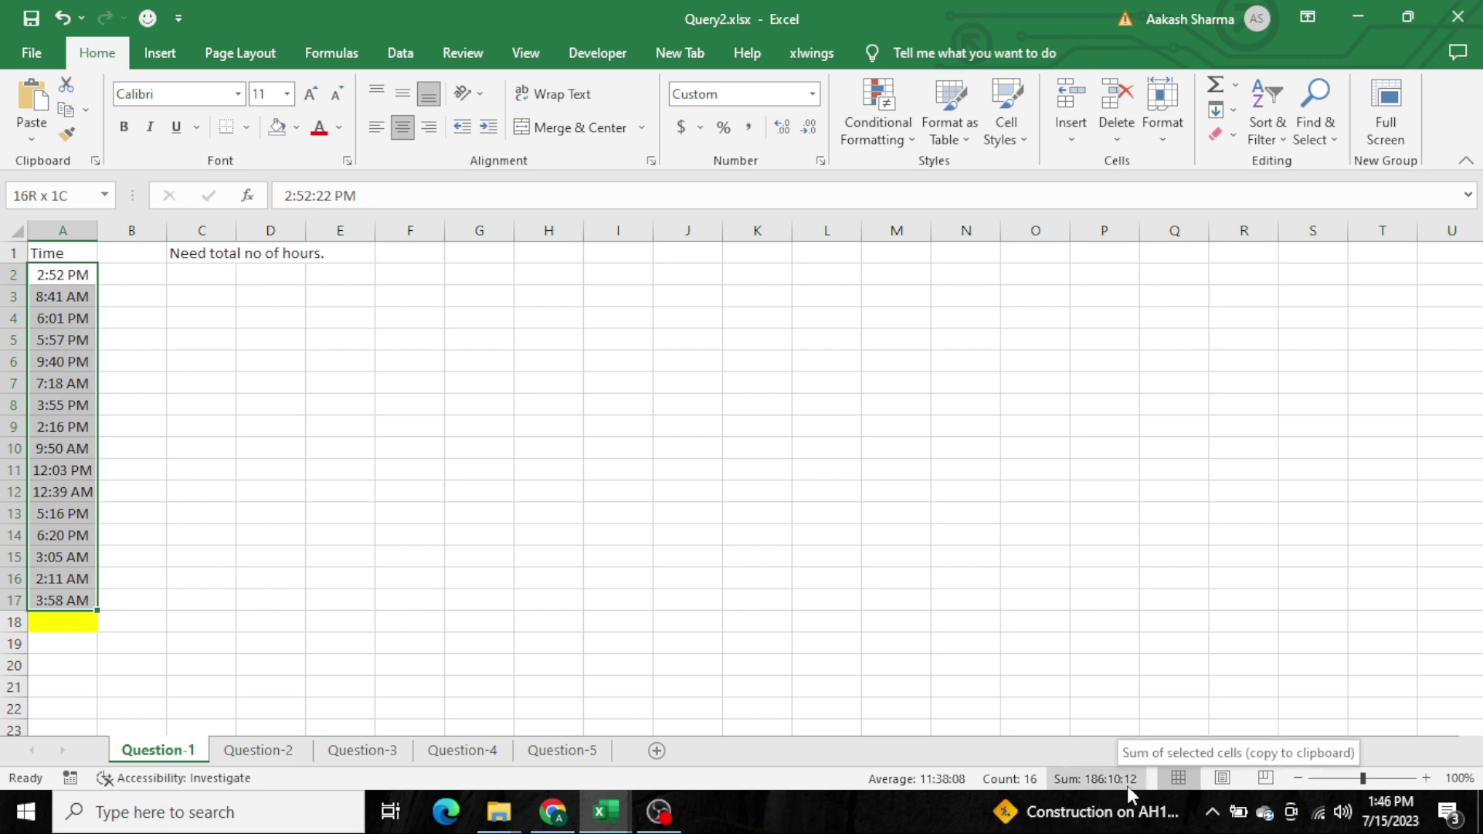
Total the times in the yellow cell A18 with the formula =SUM(A2:A17)
{"action": "left_click", "coordinate": [40, 624]}
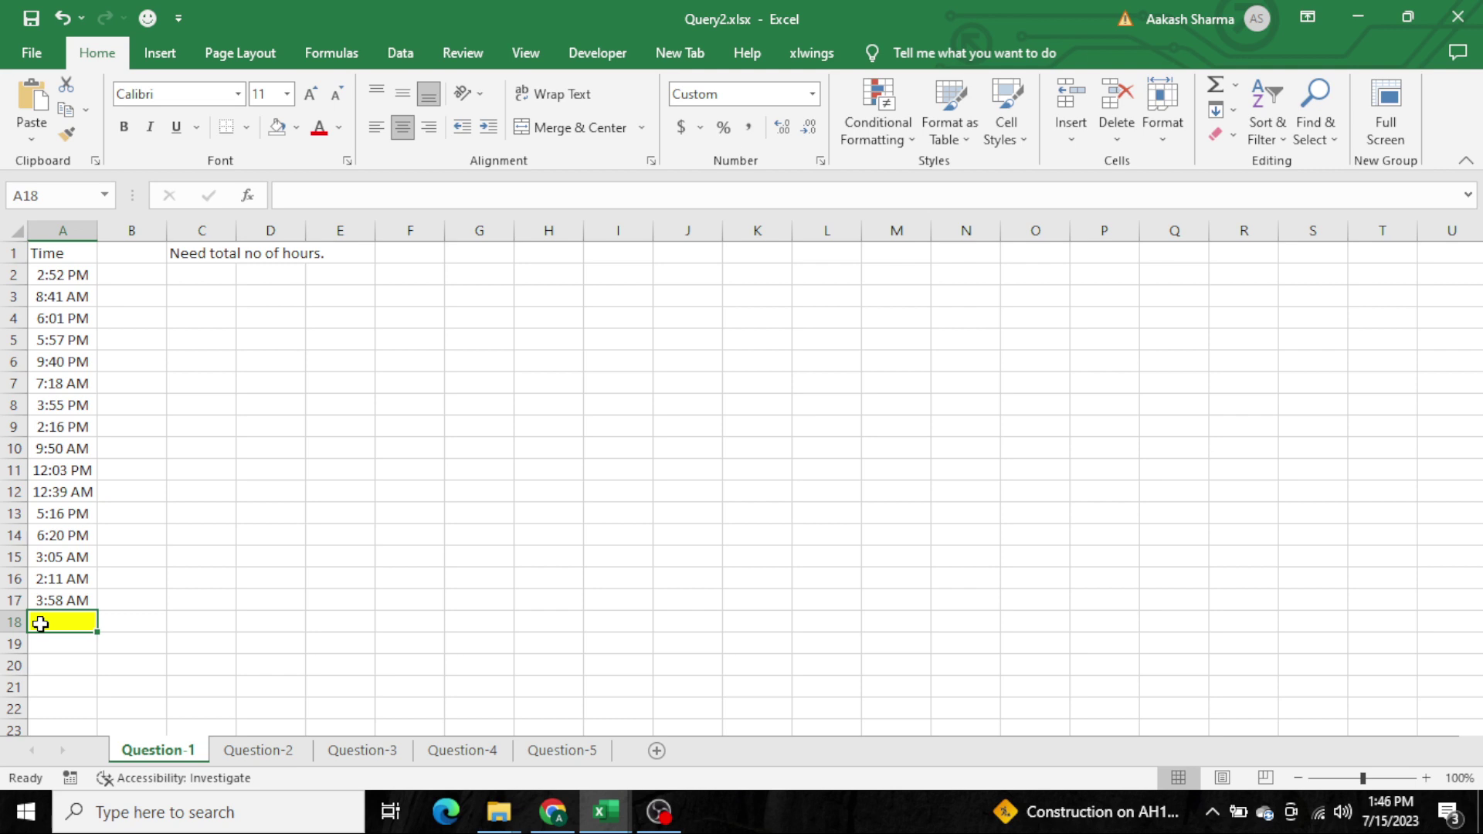
{"action": "type", "text": "=sum"}
{"action": "key", "text": "Tab"}
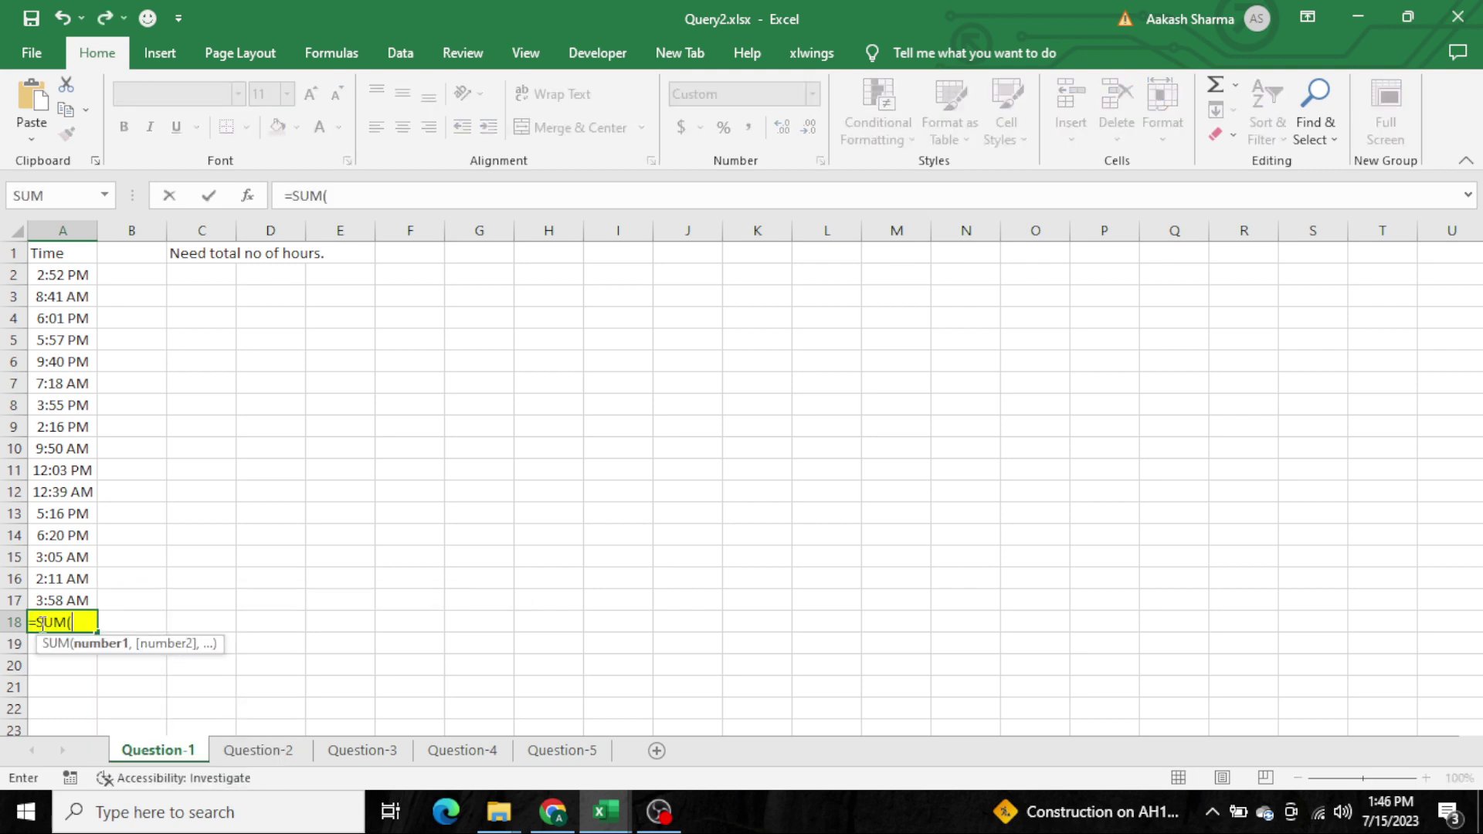
{"action": "key", "text": "Up"}
{"action": "key", "text": "ctrl+shift+Up"}
{"action": "key", "text": "shift+Down"}
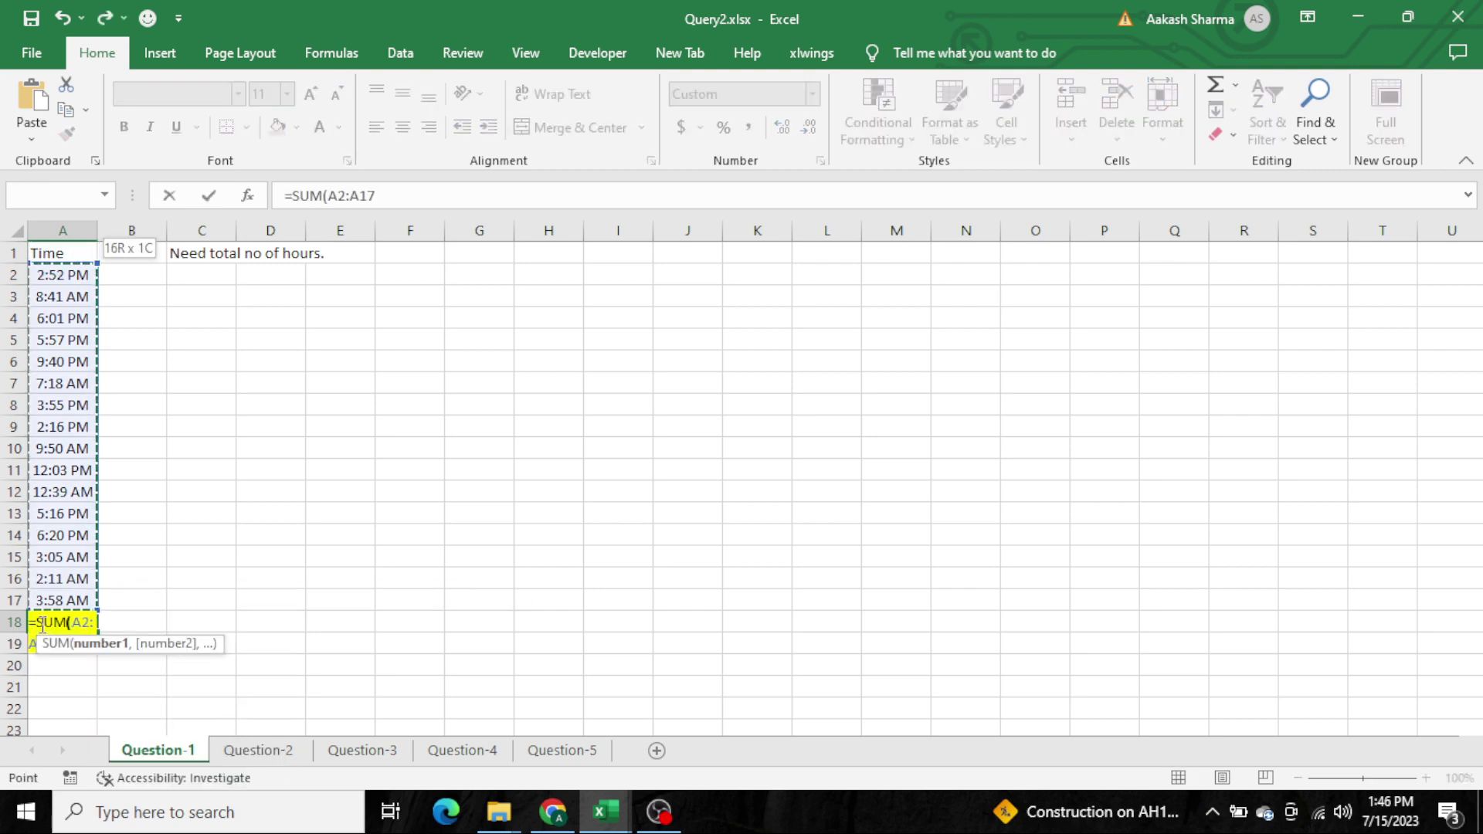
{"action": "type", "text": ")"}
{"action": "key", "text": "Return"}
{"action": "left_click", "coordinate": [40, 624]}
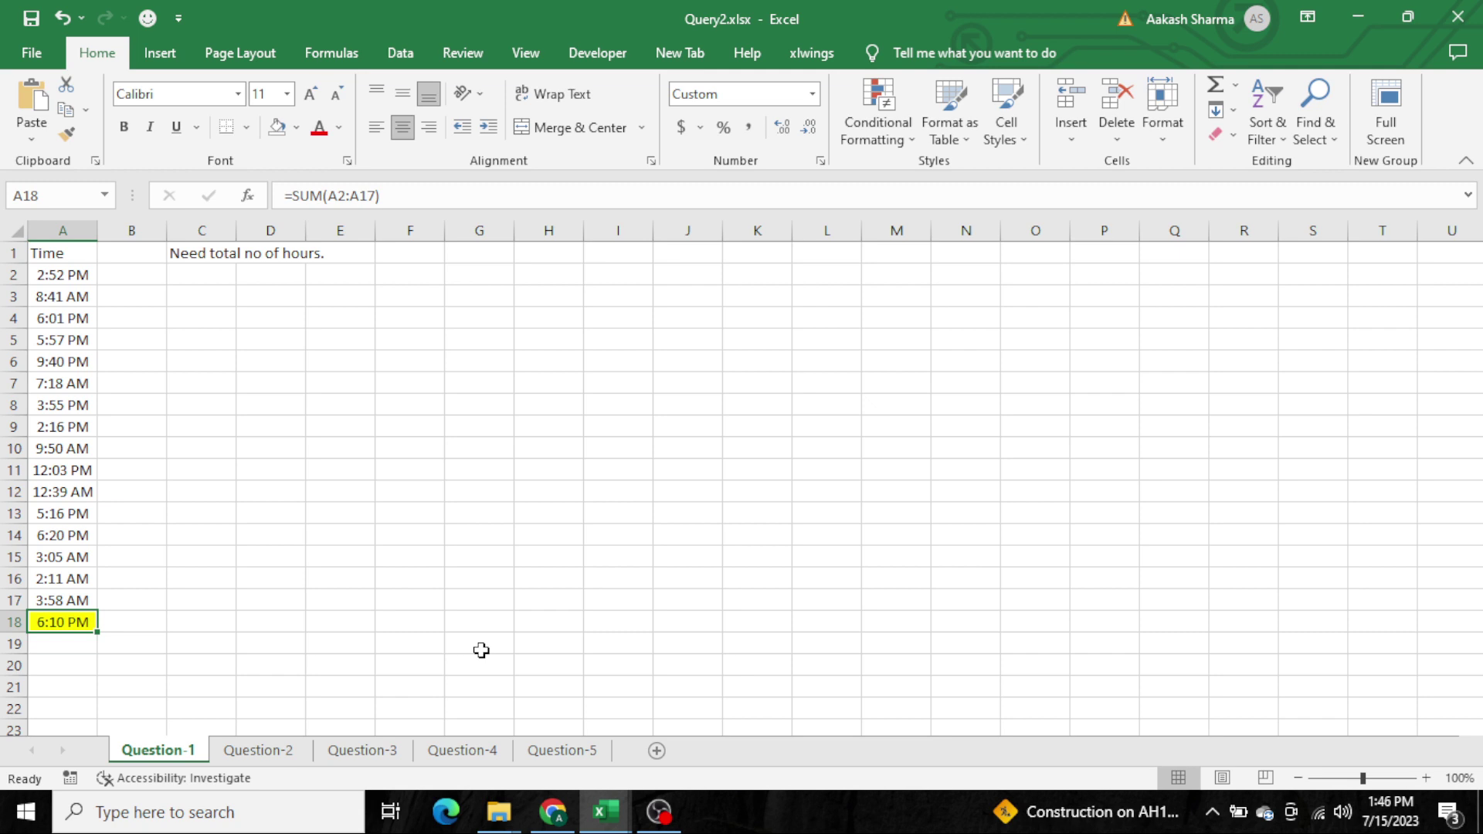
Enter the expected total 186:10:12 in C18 for comparison
{"action": "key", "text": "Right"}
{"action": "key", "text": "Right"}
{"action": "type", "text": "18"}
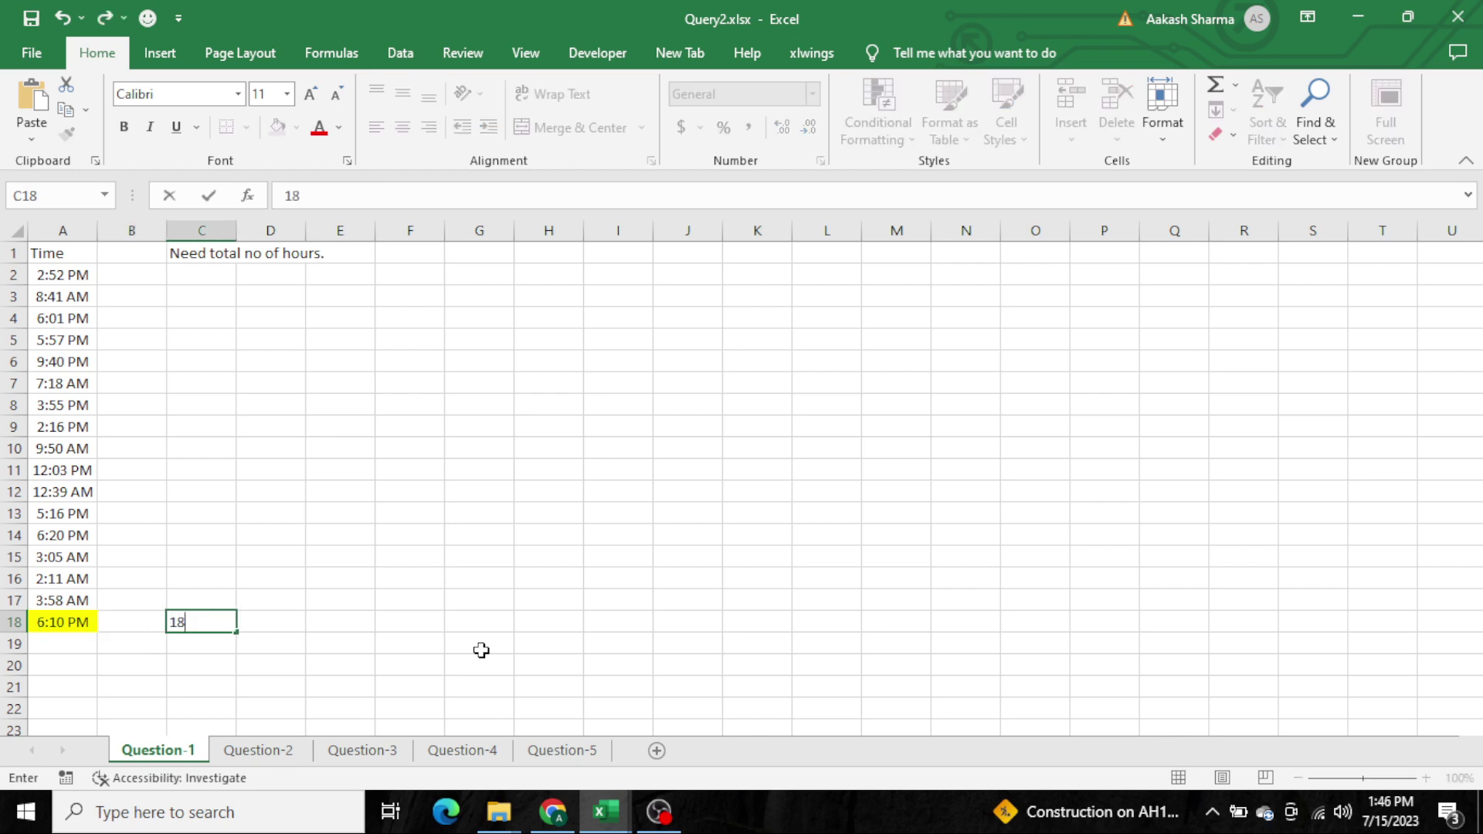
{"action": "type", "text": "6:10:12"}
{"action": "key", "text": "Return"}
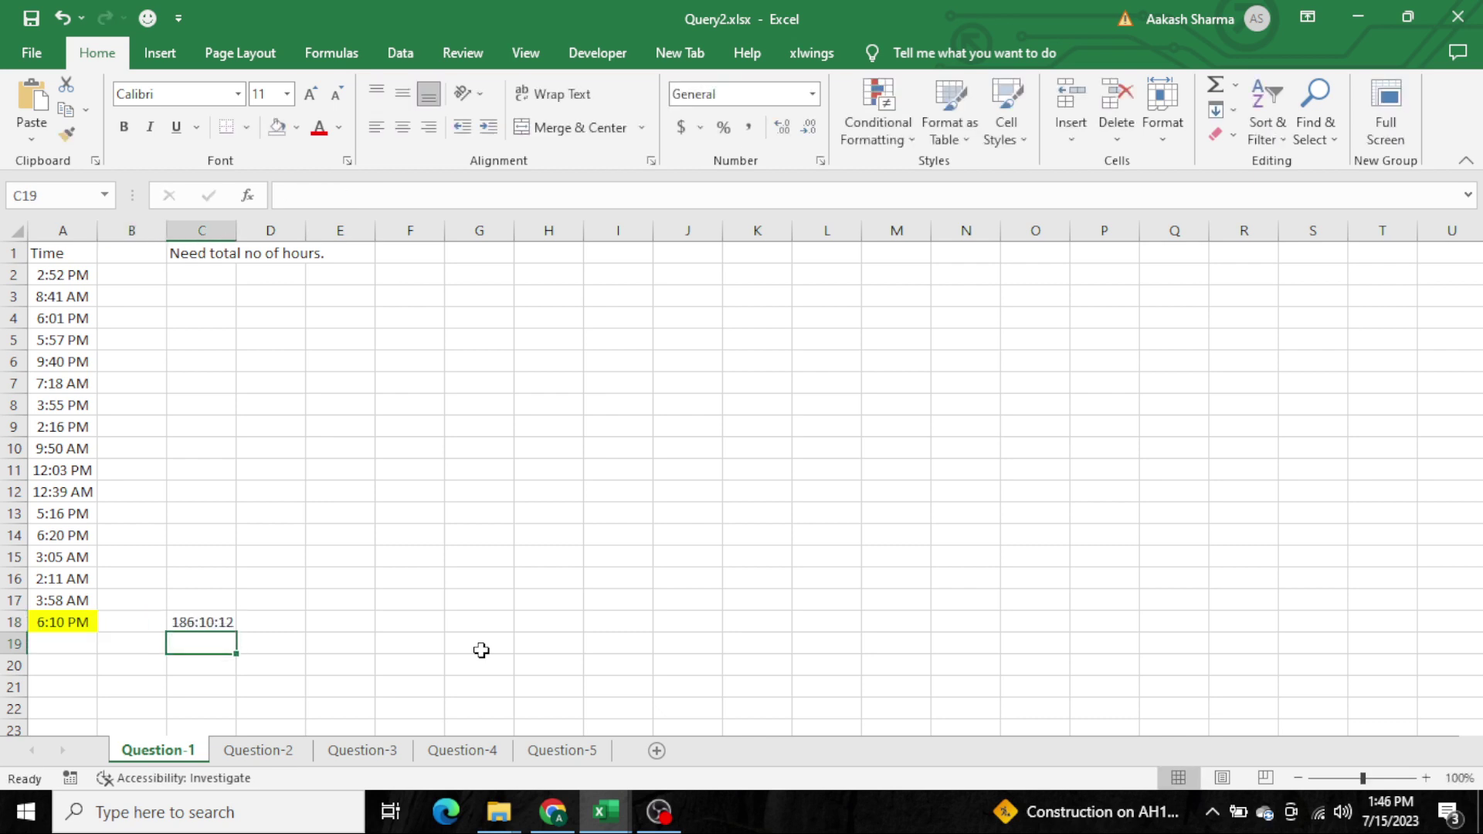
Reselect the times from A17 up to A2 and check their sum against the entered total
{"action": "key", "text": "Up"}
{"action": "key", "text": "Left"}
{"action": "key", "text": "Left"}
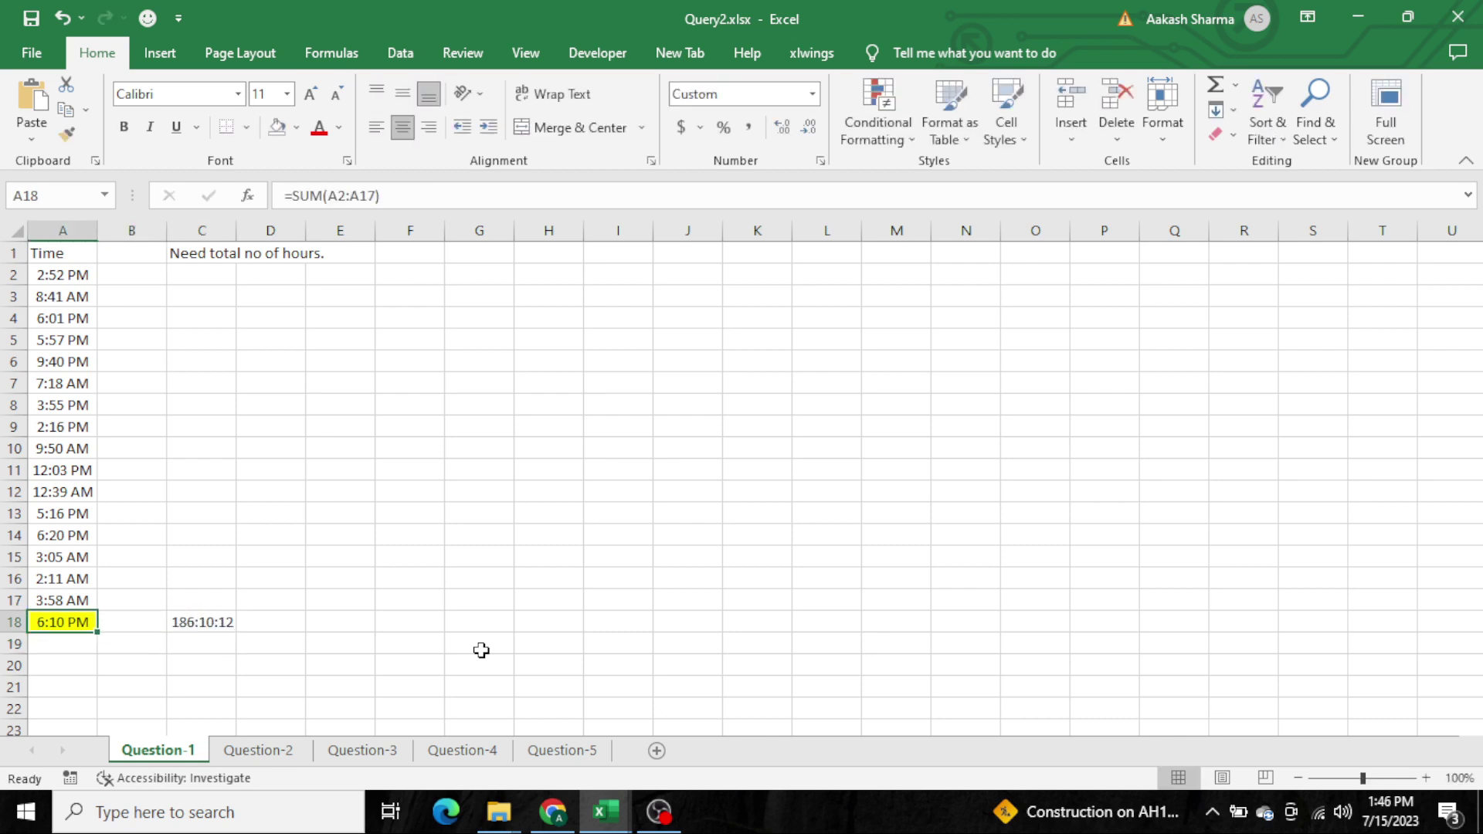
{"action": "key", "text": "Up"}
{"action": "key", "text": "shift+Up"}
{"action": "key", "text": "shift+Up"}
{"action": "key", "text": "shift+Up"}
{"action": "key", "text": "shift+Up"}
{"action": "key", "text": "shift+Up"}
{"action": "key", "text": "shift+Up"}
{"action": "key", "text": "shift+Up"}
{"action": "key", "text": "shift+Up"}
{"action": "key", "text": "shift+Up"}
{"action": "key", "text": "shift+Up"}
{"action": "key", "text": "shift+Up"}
{"action": "key", "text": "shift+Up"}
{"action": "key", "text": "shift+Up"}
{"action": "key", "text": "shift+Up"}
{"action": "key", "text": "shift+Up"}
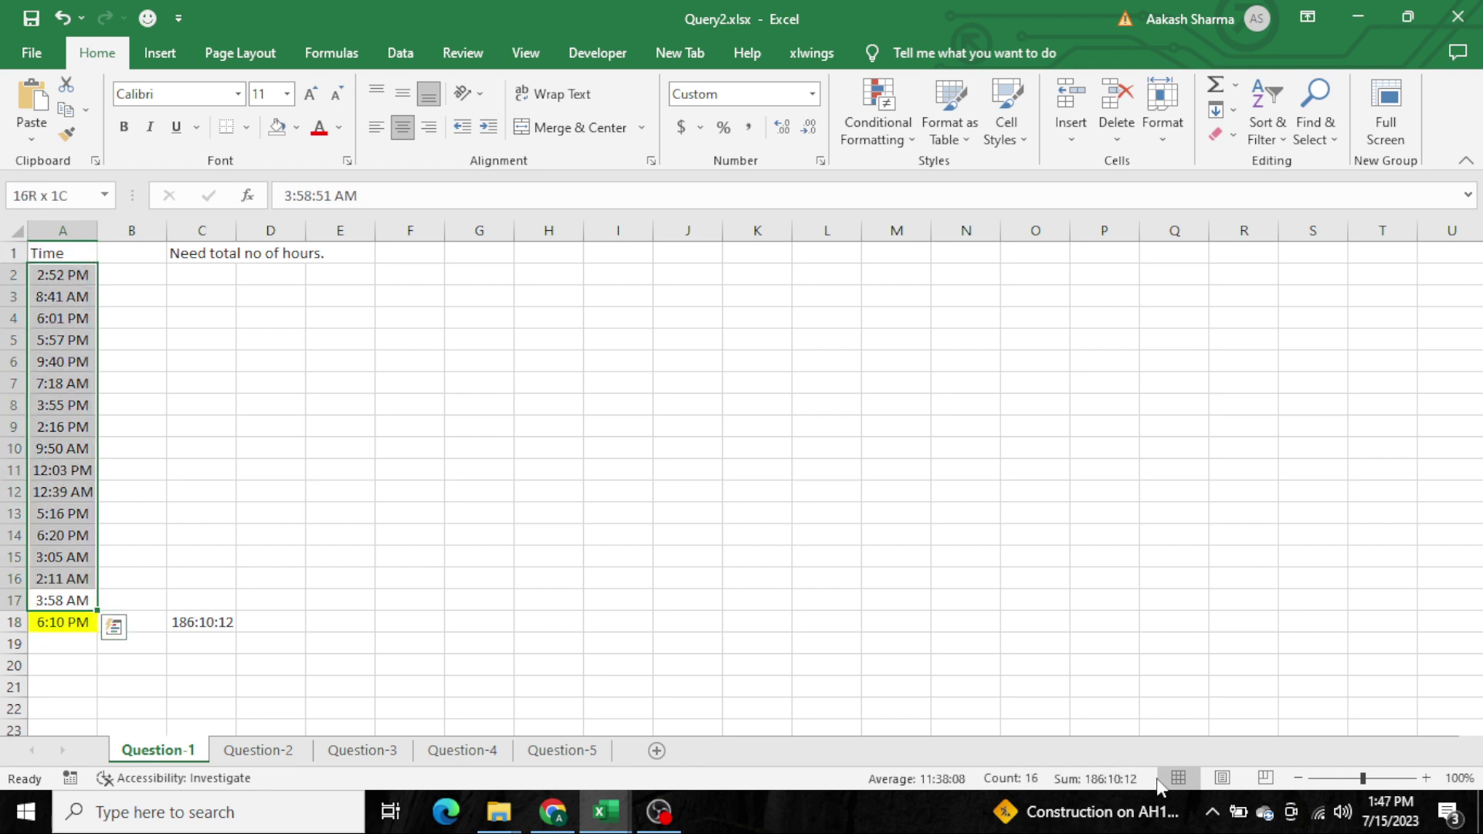
Compare the contents of the formula total in A18 with the manually entered total in C18
{"action": "left_click", "coordinate": [48, 624]}
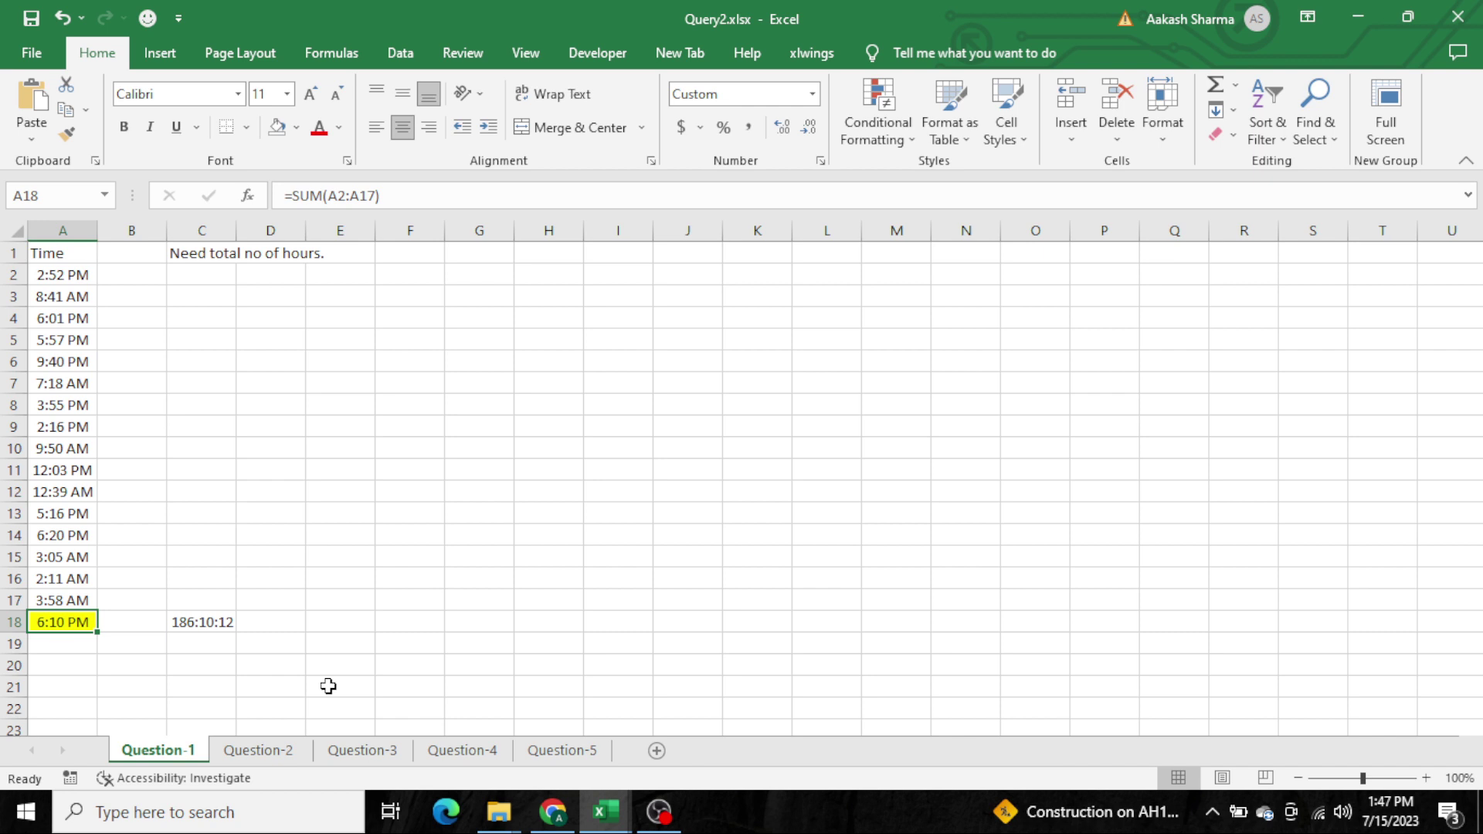
{"action": "key", "text": "Right"}
{"action": "key", "text": "Right"}
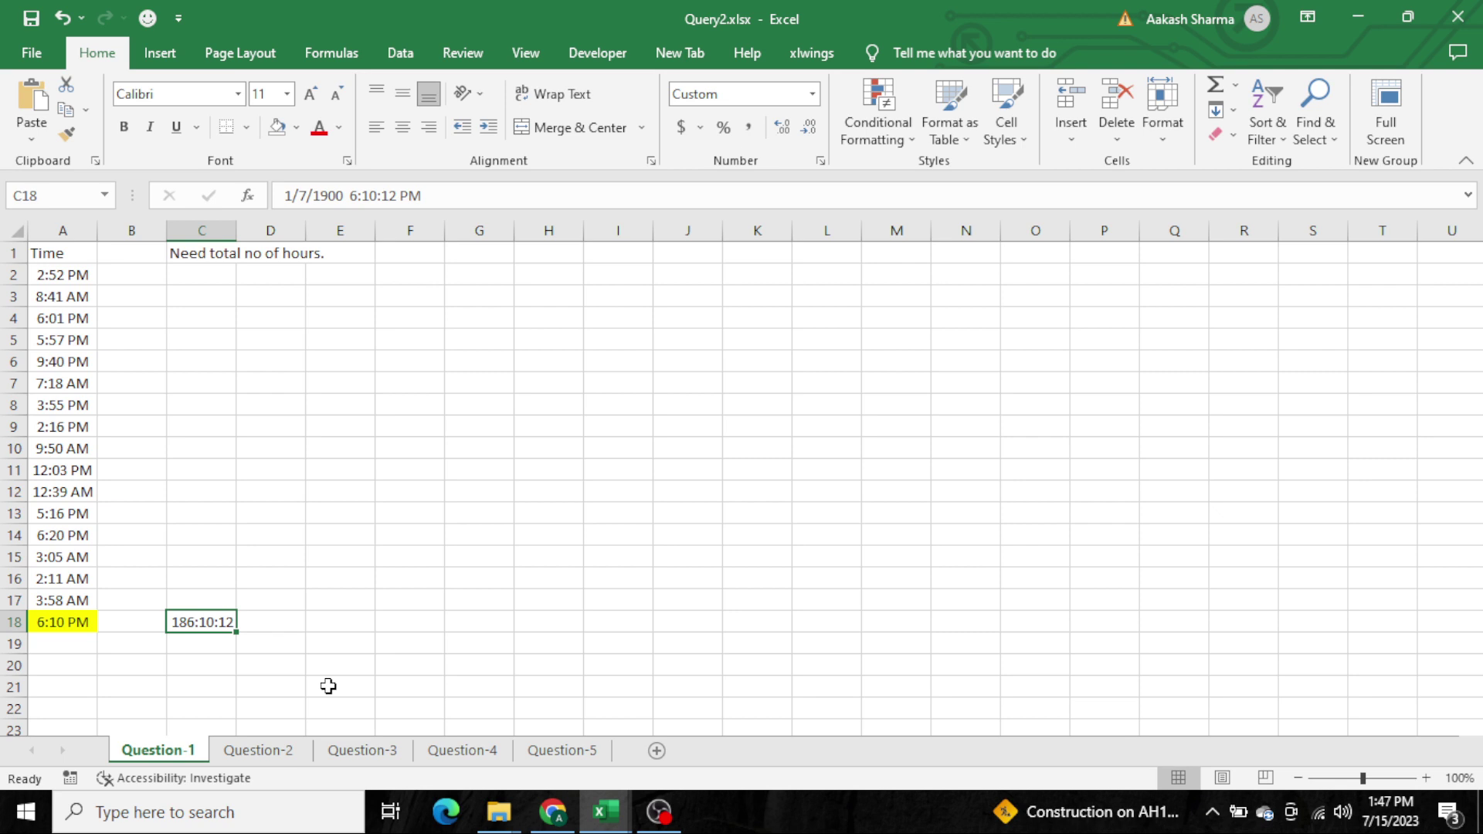
{"action": "key", "text": "Left"}
{"action": "key", "text": "Left"}
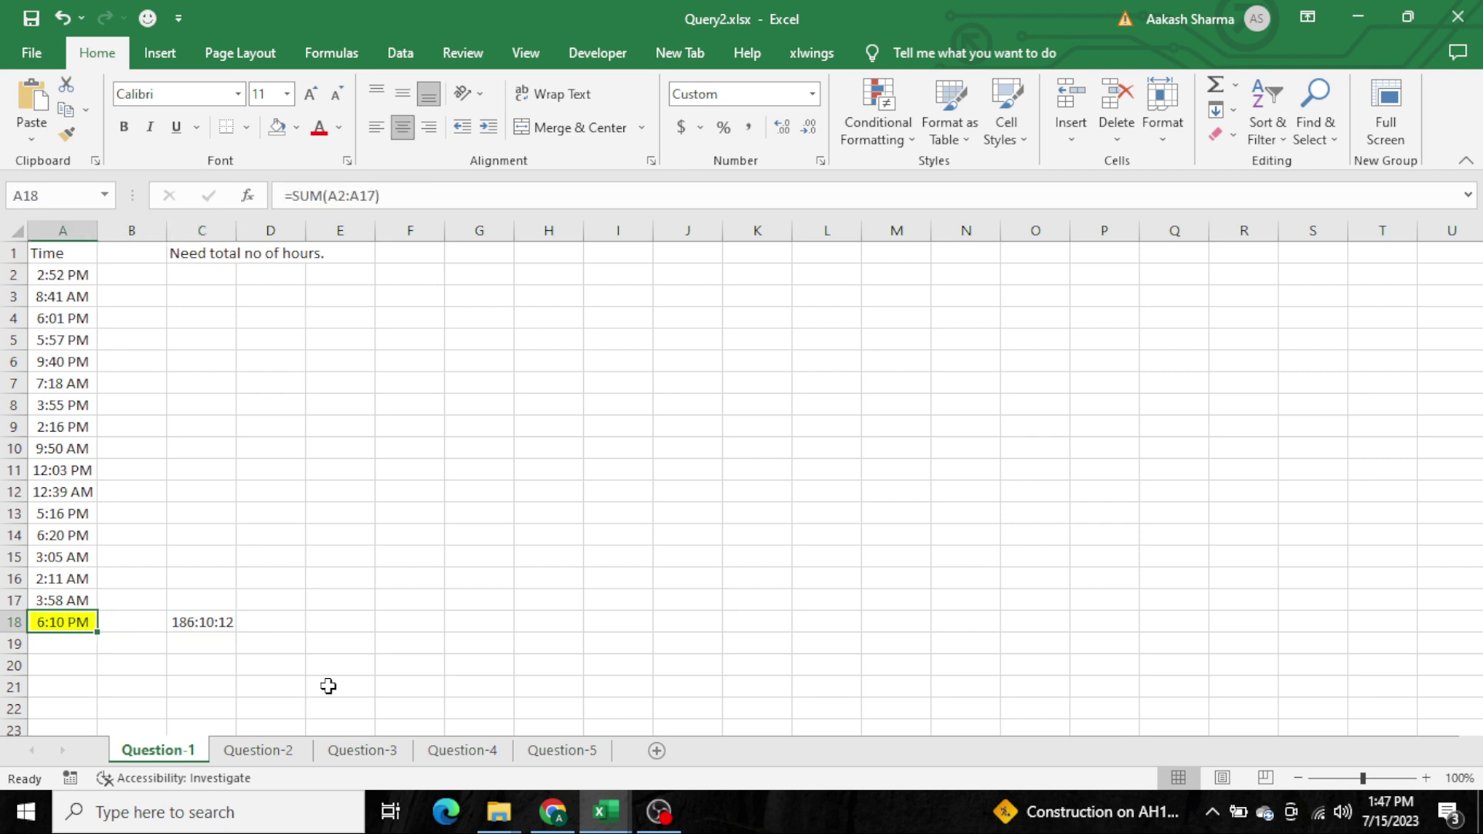
Apply the custom number format [h]:mm:ss to A18 and copy the format code
{"action": "key", "text": "ctrl+1"}
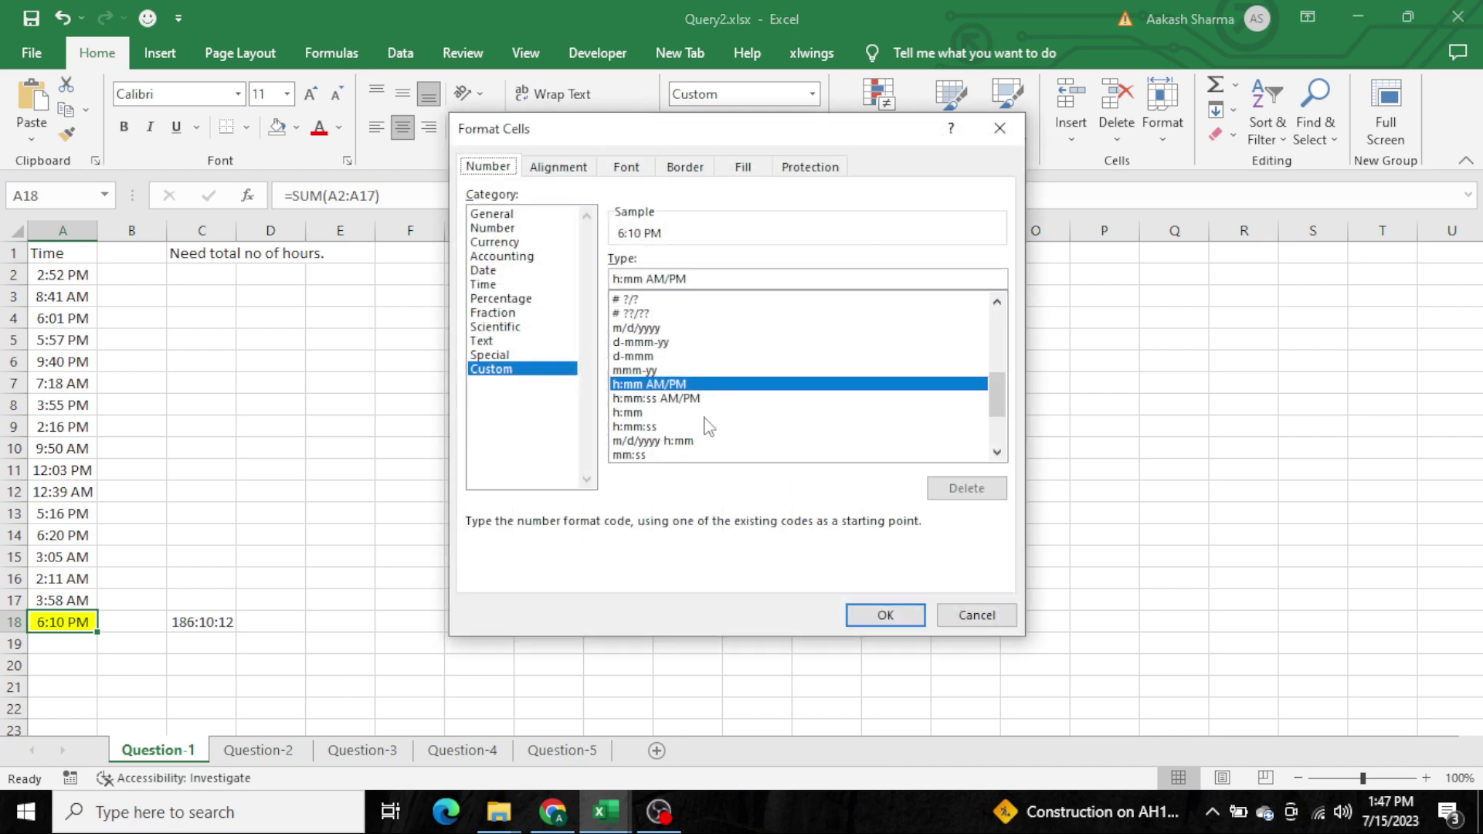
{"action": "left_click_drag", "start_coordinate": [780, 139], "coordinate": [750, 133]}
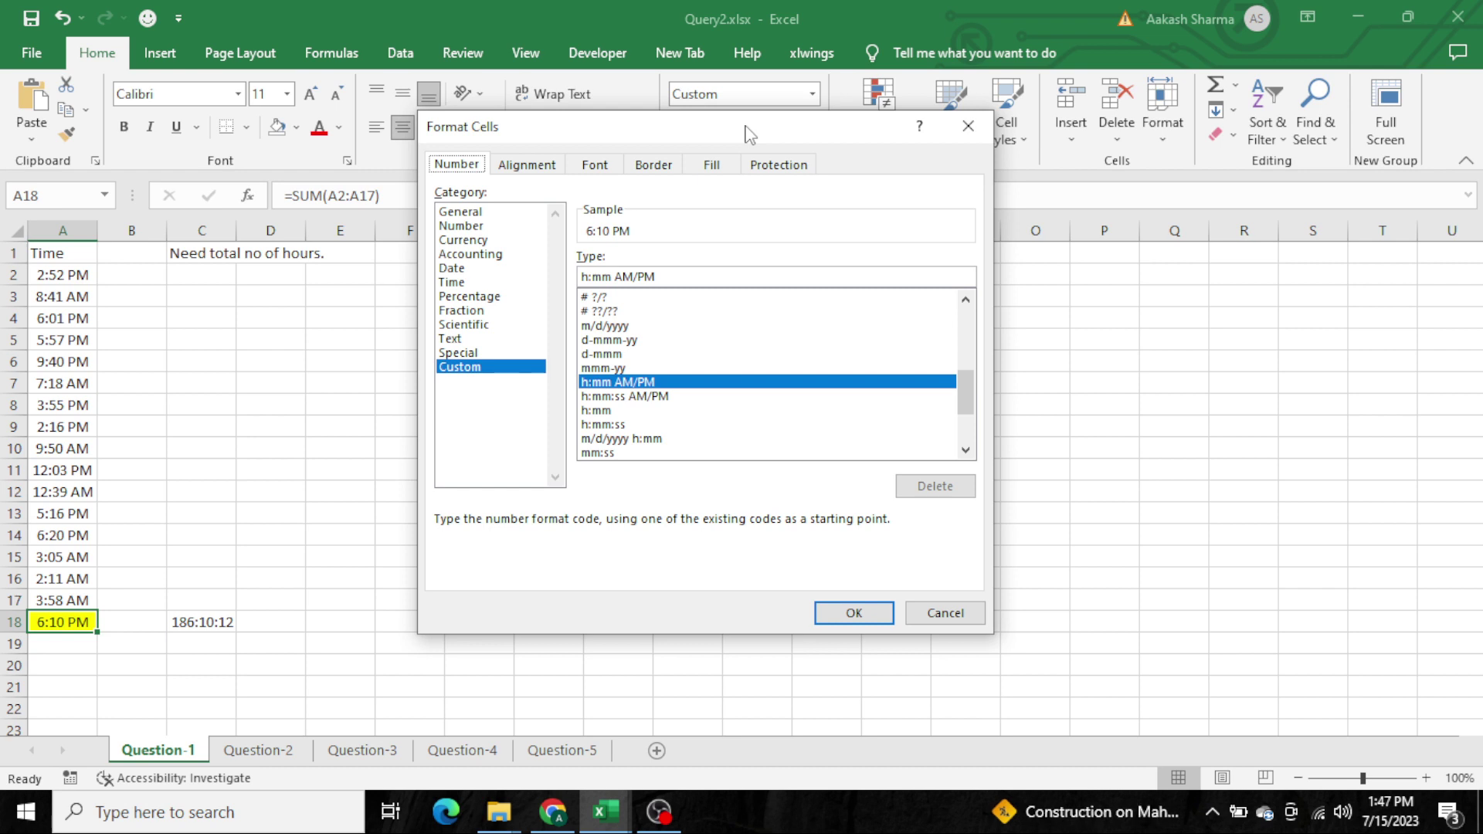
{"action": "left_click_drag", "start_coordinate": [685, 274], "coordinate": [497, 273]}
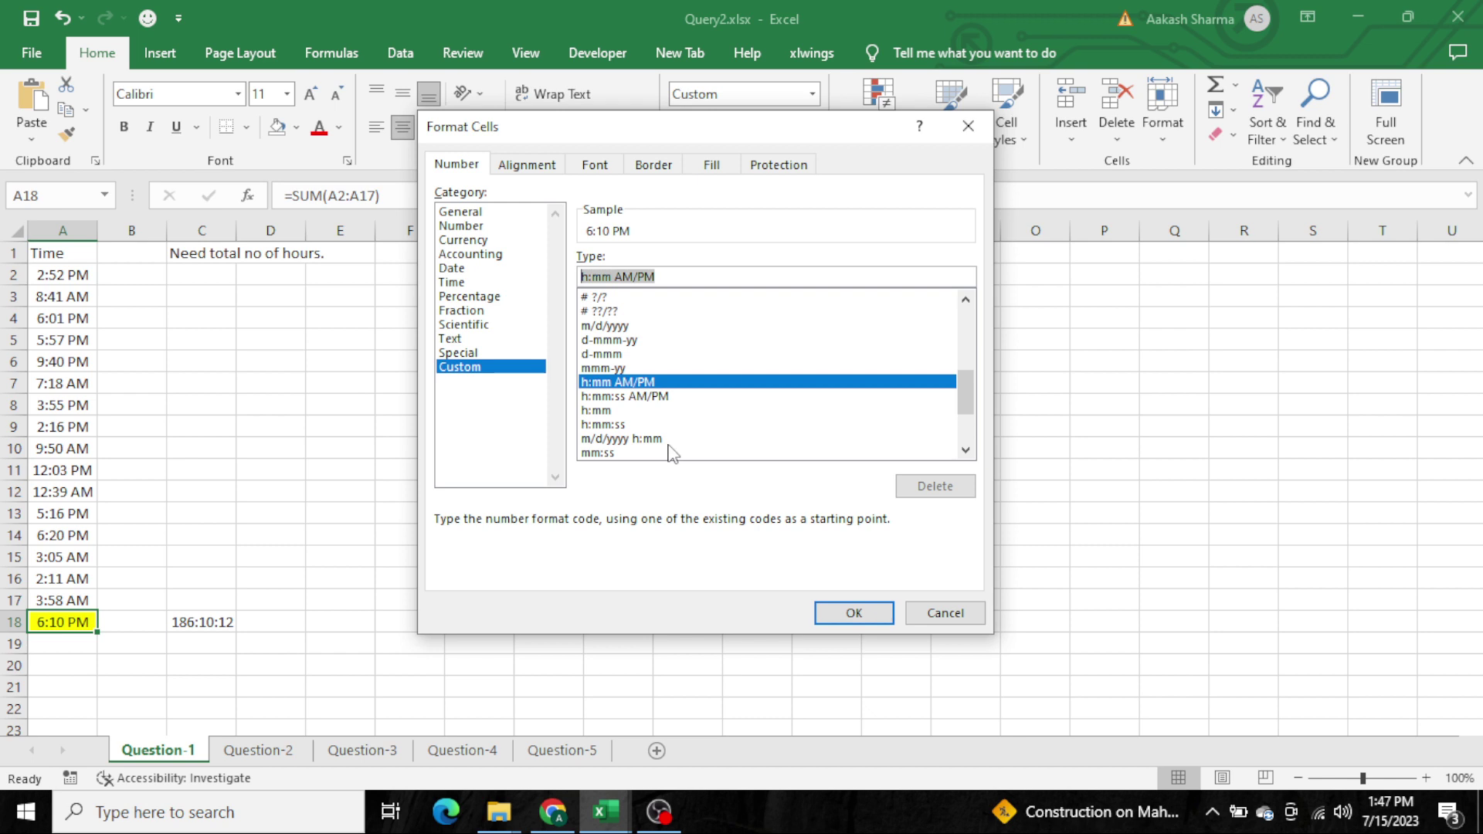
{"action": "left_click", "coordinate": [618, 439]}
{"action": "left_click", "coordinate": [616, 450]}
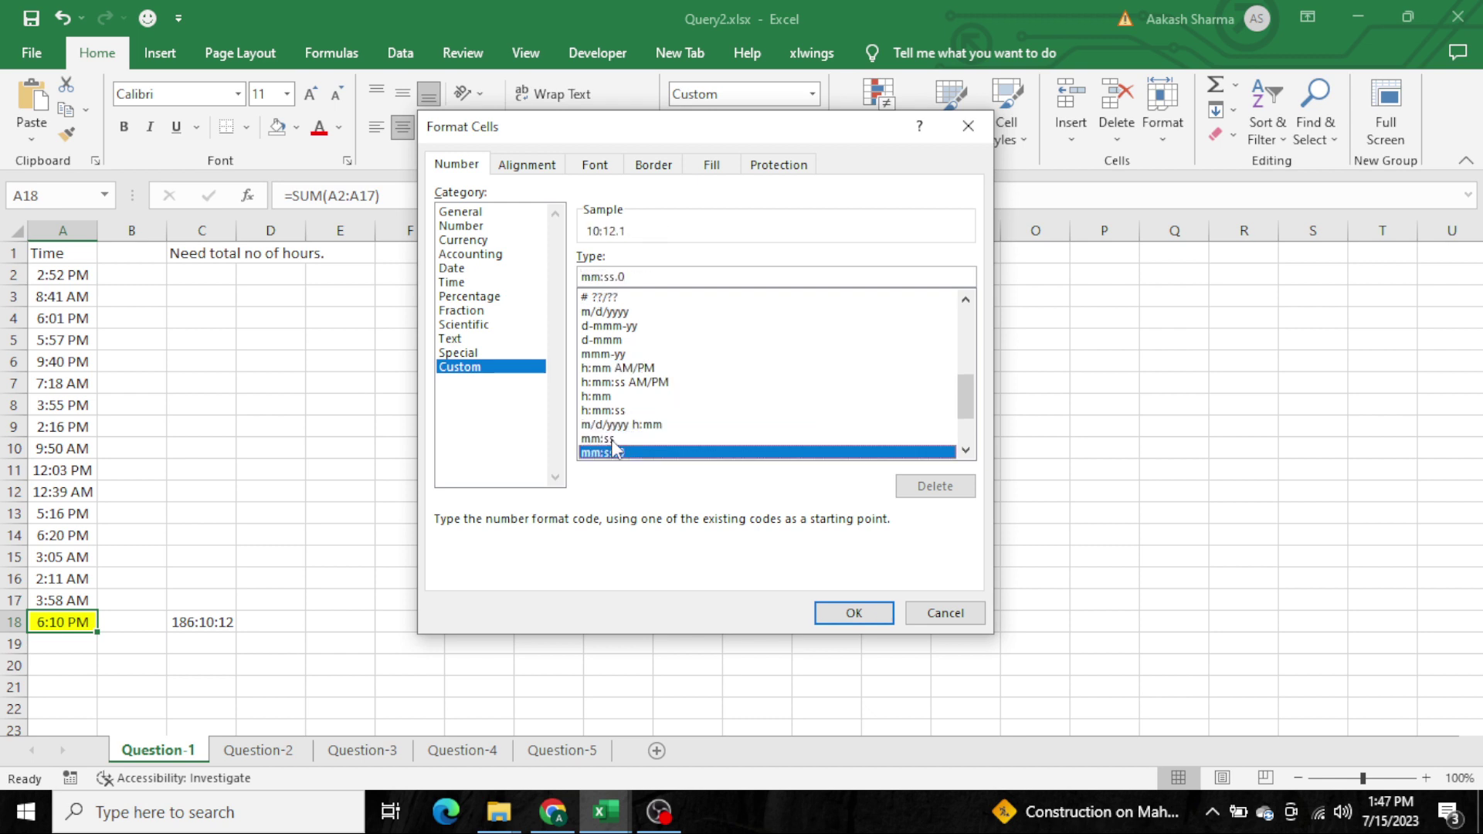
{"action": "key", "text": "Down"}
{"action": "key", "text": "Down"}
{"action": "key", "text": "Down"}
{"action": "key", "text": "Up"}
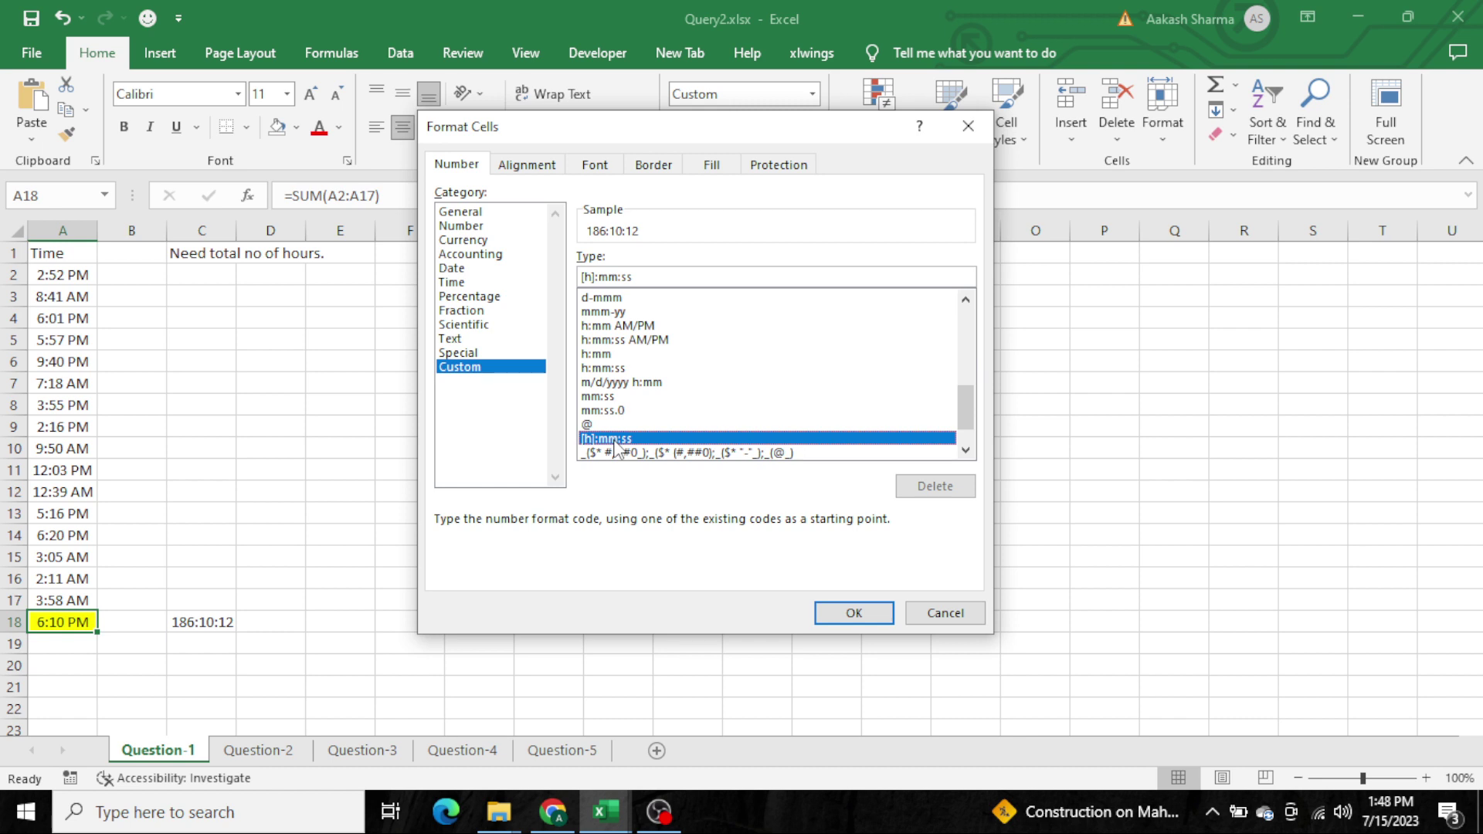
{"action": "key", "text": "shift+Tab"}
{"action": "key", "text": "ctrl+c"}
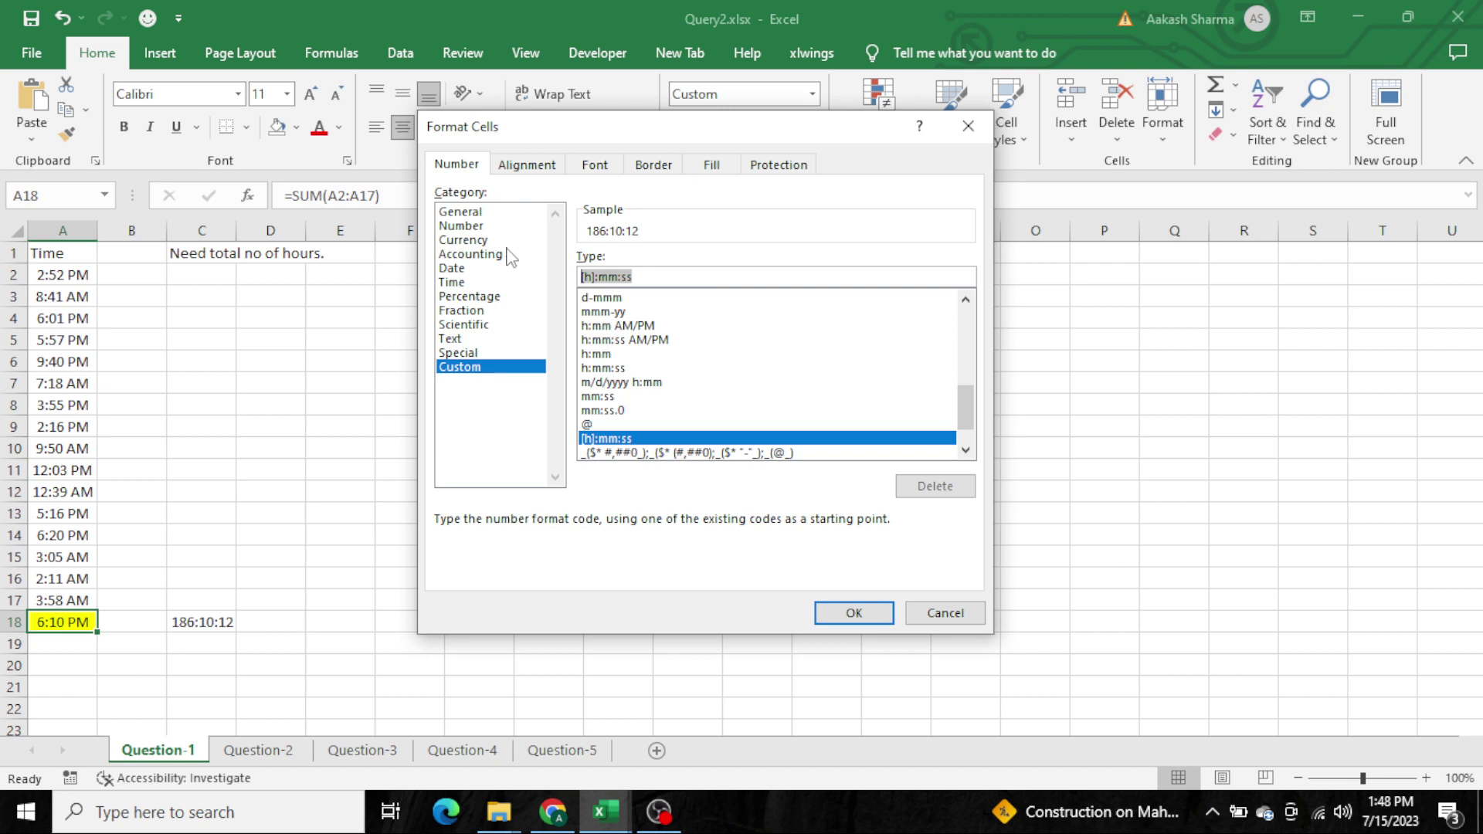
{"action": "left_click", "coordinate": [854, 612]}
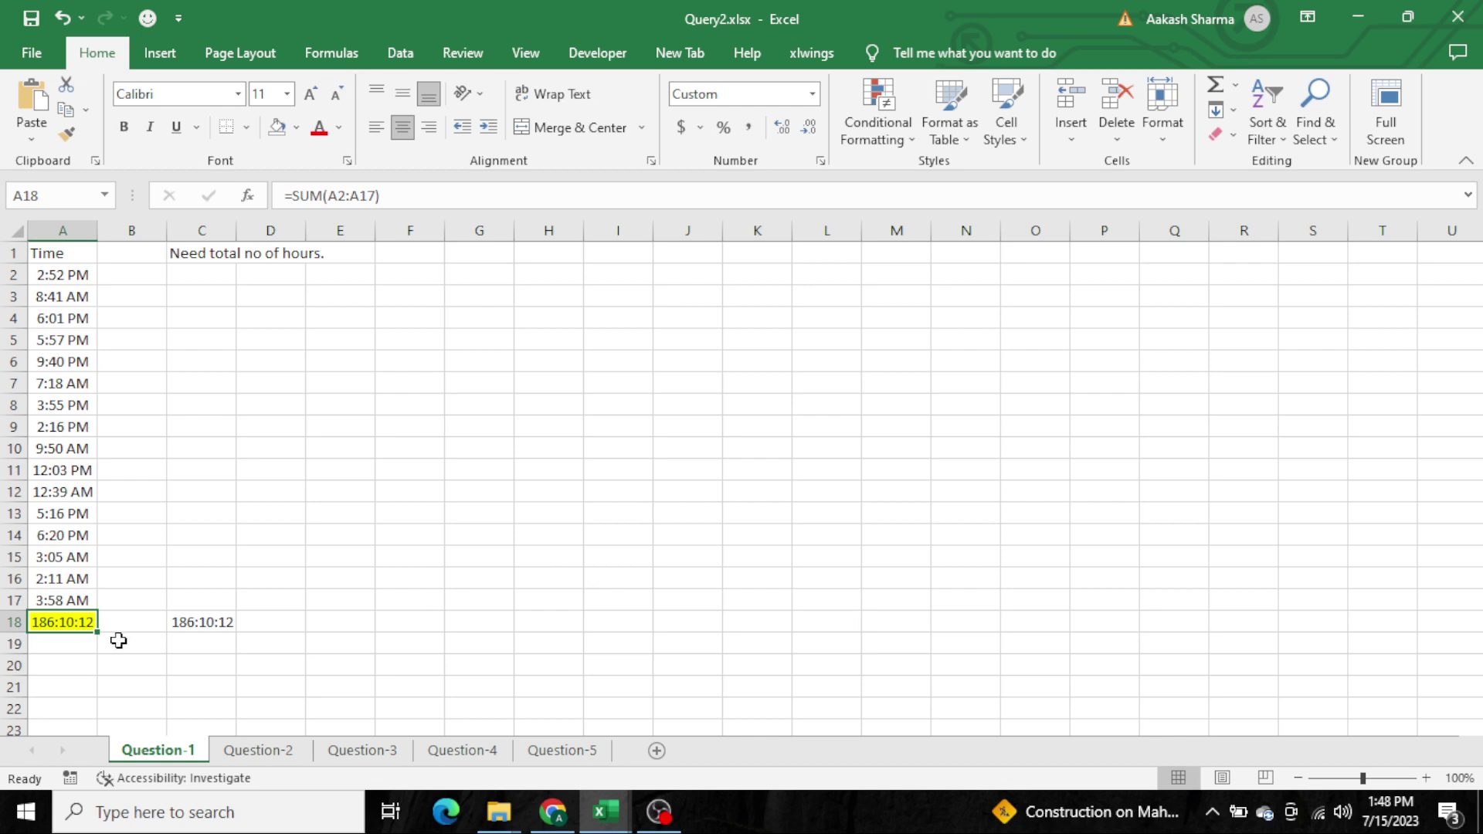
Paste the format code [h]:mm:ss into D9 and label it "Time format" in C9
{"action": "left_click", "coordinate": [281, 417]}
{"action": "key", "text": "ctrl+v"}
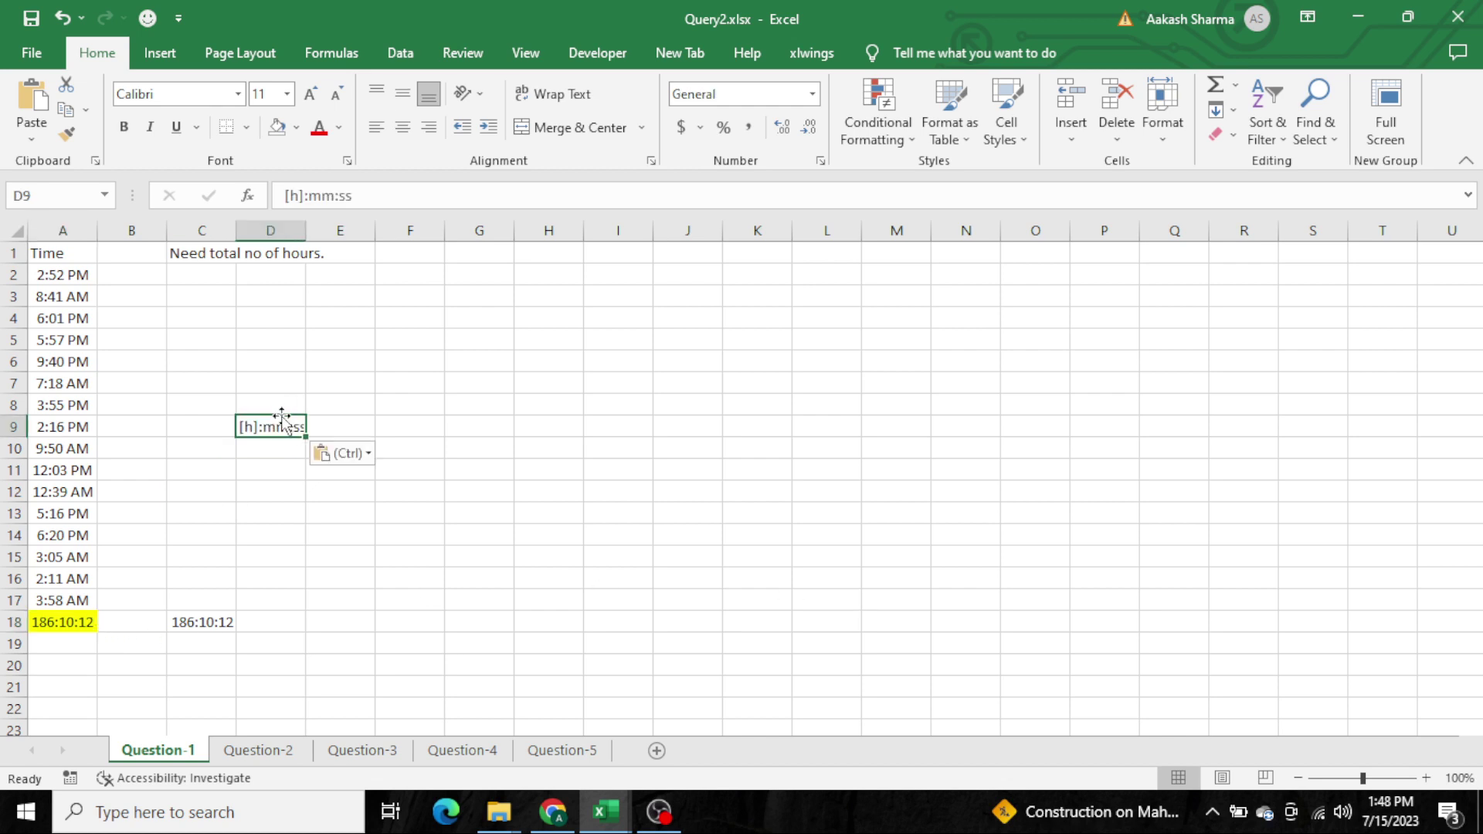
{"action": "key", "text": "Left"}
{"action": "type", "text": "Time format"}
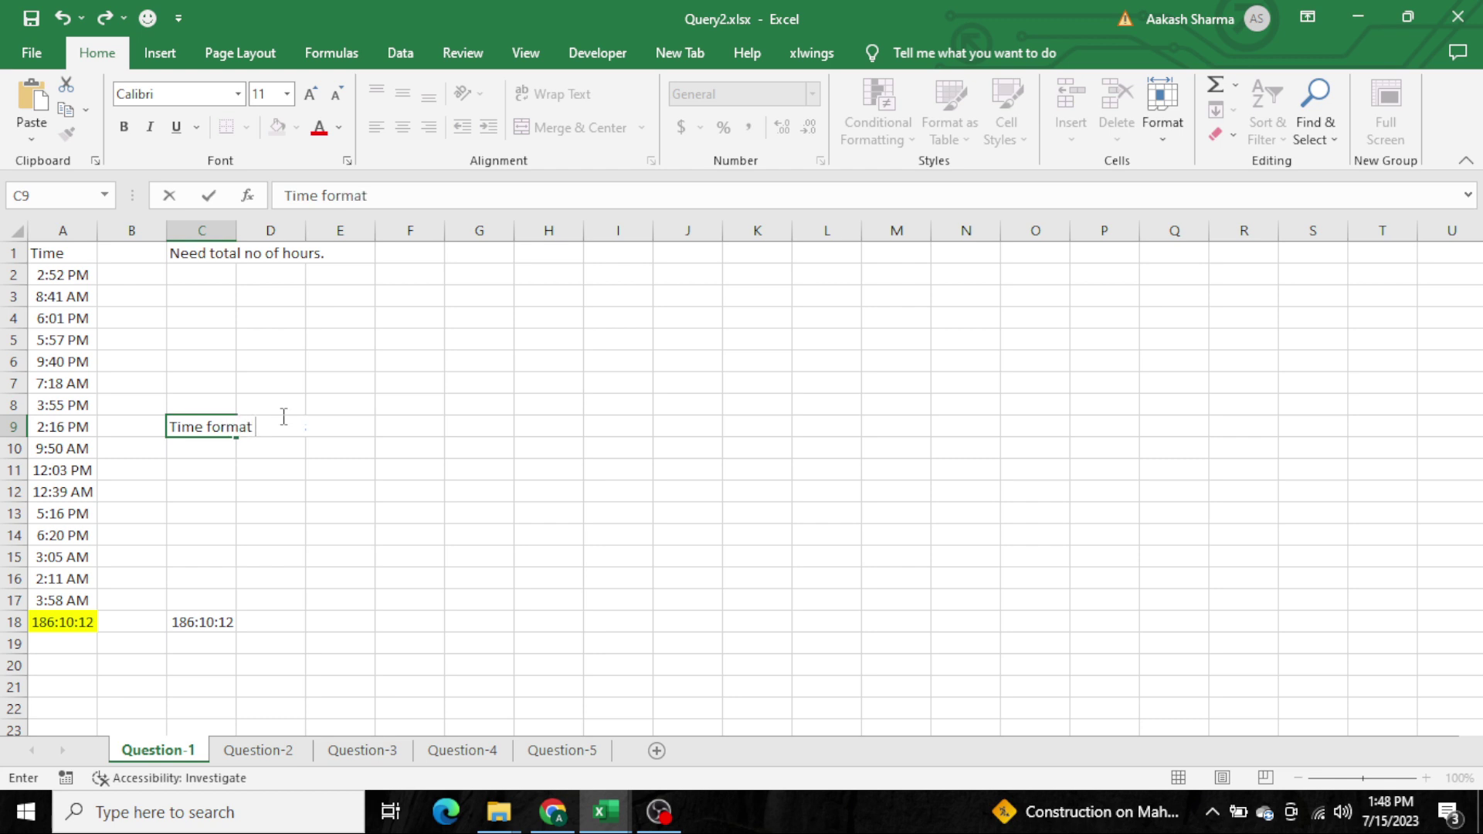
{"action": "key", "text": "Return"}
{"action": "key", "text": "Up"}
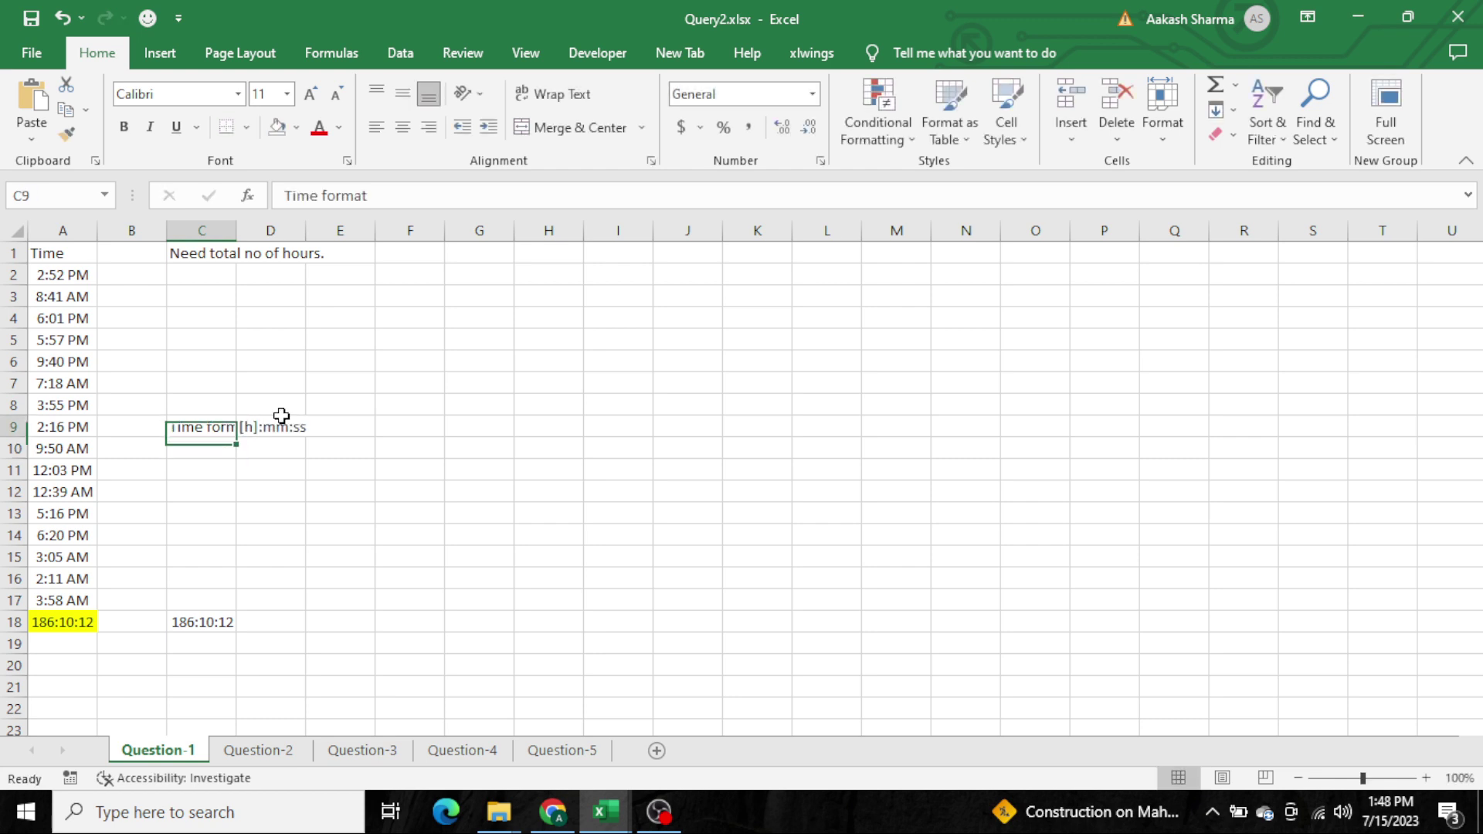
AutoFit the width of column C to the "Time format" label
{"action": "key", "text": "alt+h"}
{"action": "key", "text": "o"}
{"action": "key", "text": "i"}
Try showing A18's formula as the text =SUM(A2:A17) in B18, and delete that text
{"action": "key", "text": "Left"}
{"action": "key", "text": "Left"}
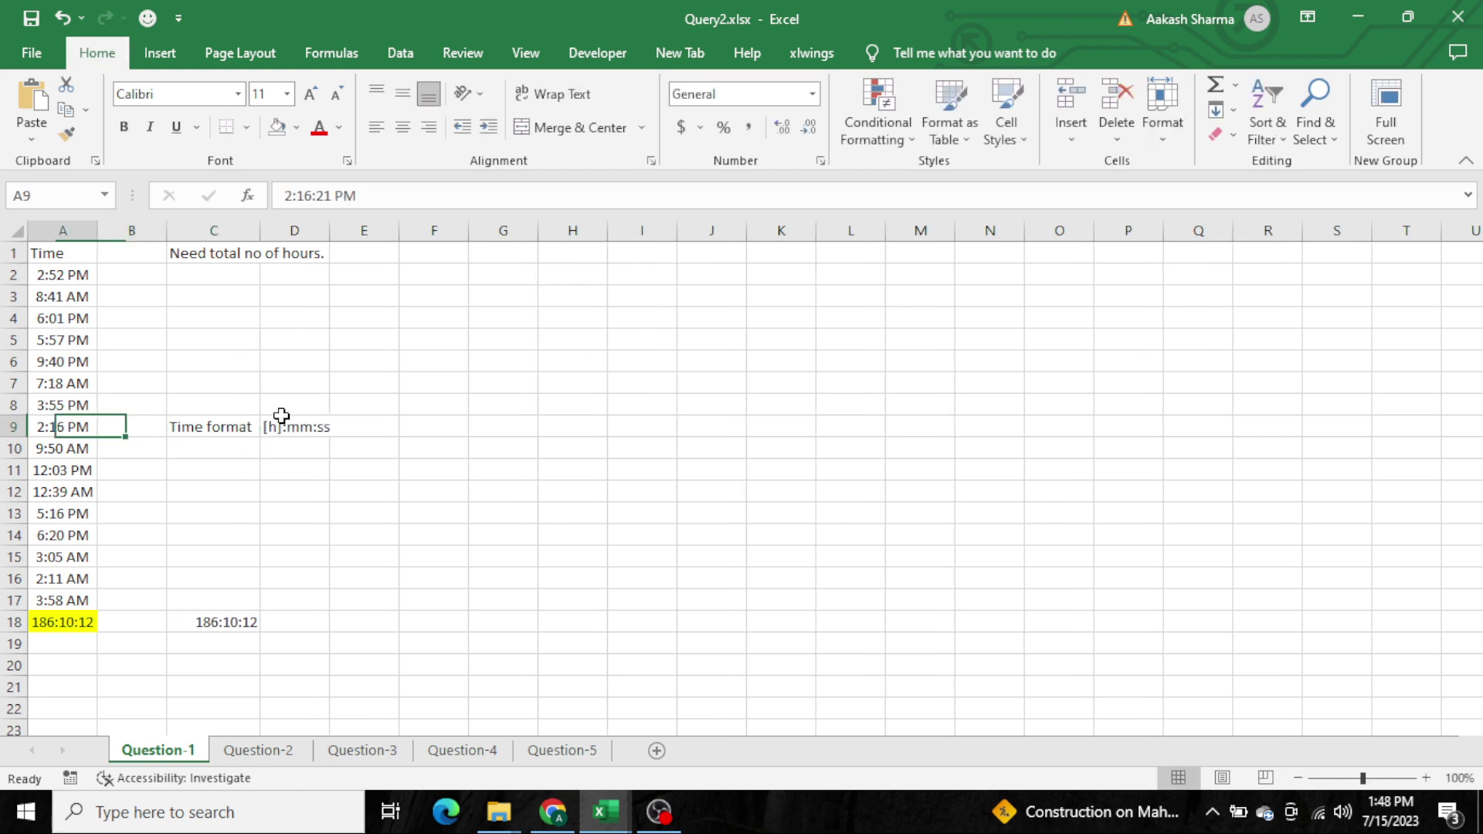
{"action": "key", "text": "ctrl+Down"}
{"action": "key", "text": "F2"}
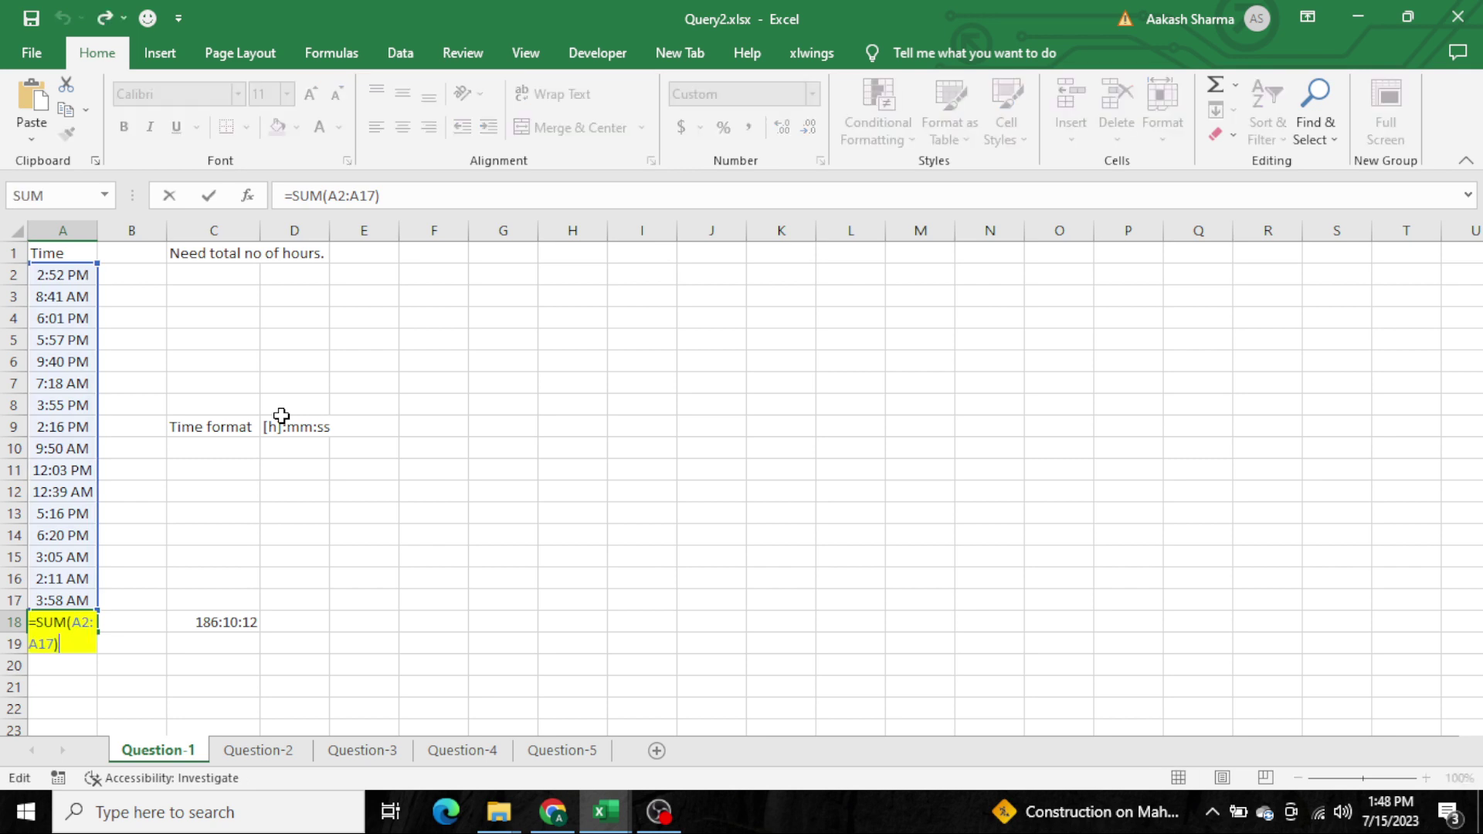
{"action": "key", "text": "Return"}
{"action": "key", "text": "Up"}
{"action": "key", "text": "Right"}
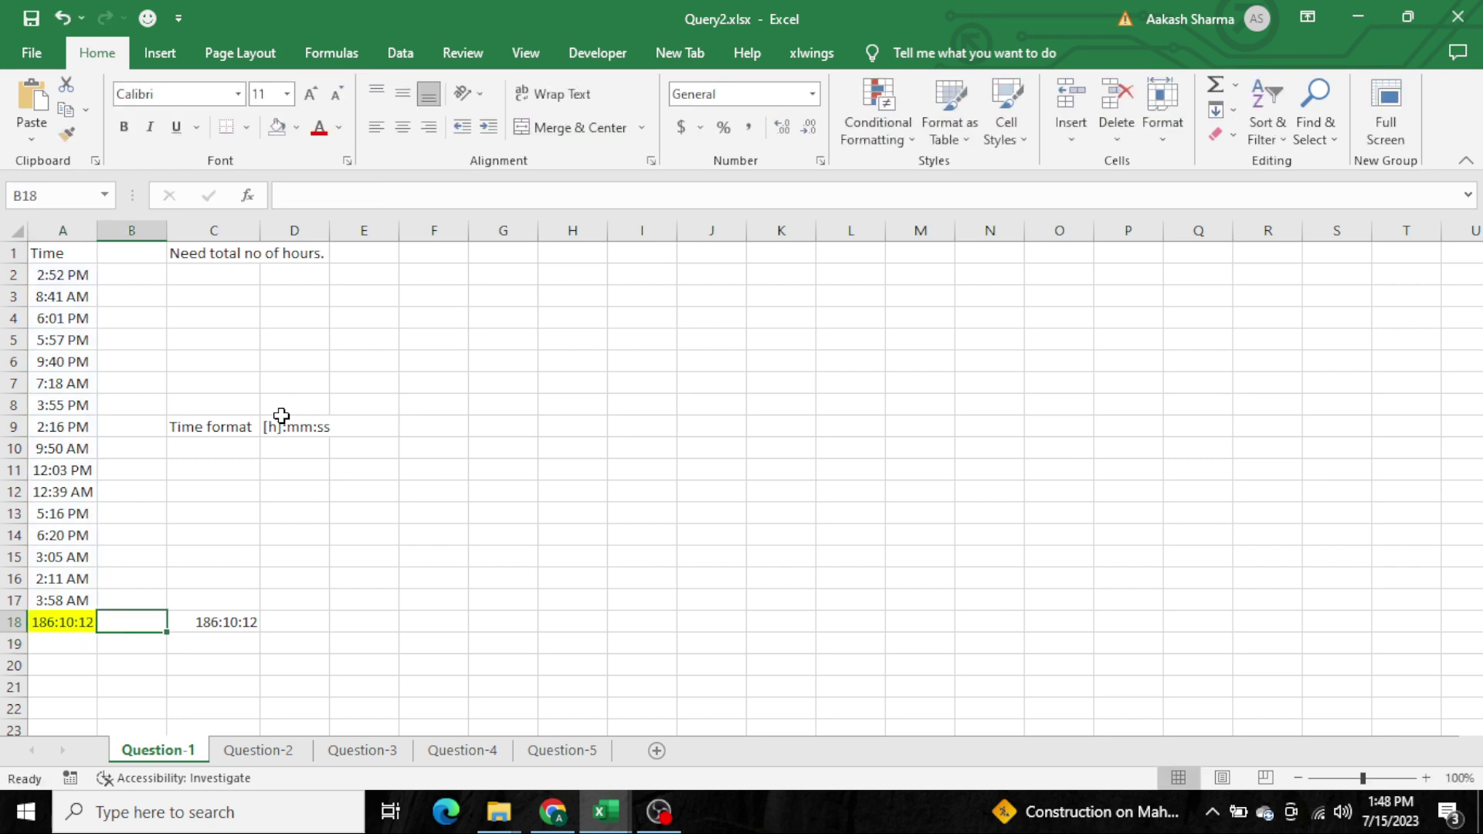
{"action": "type", "text": "'"}
{"action": "type", "text": "=SUM(A2:A17)"}
{"action": "key", "text": "Return"}
{"action": "key", "text": "Up"}
{"action": "key", "text": "Delete"}
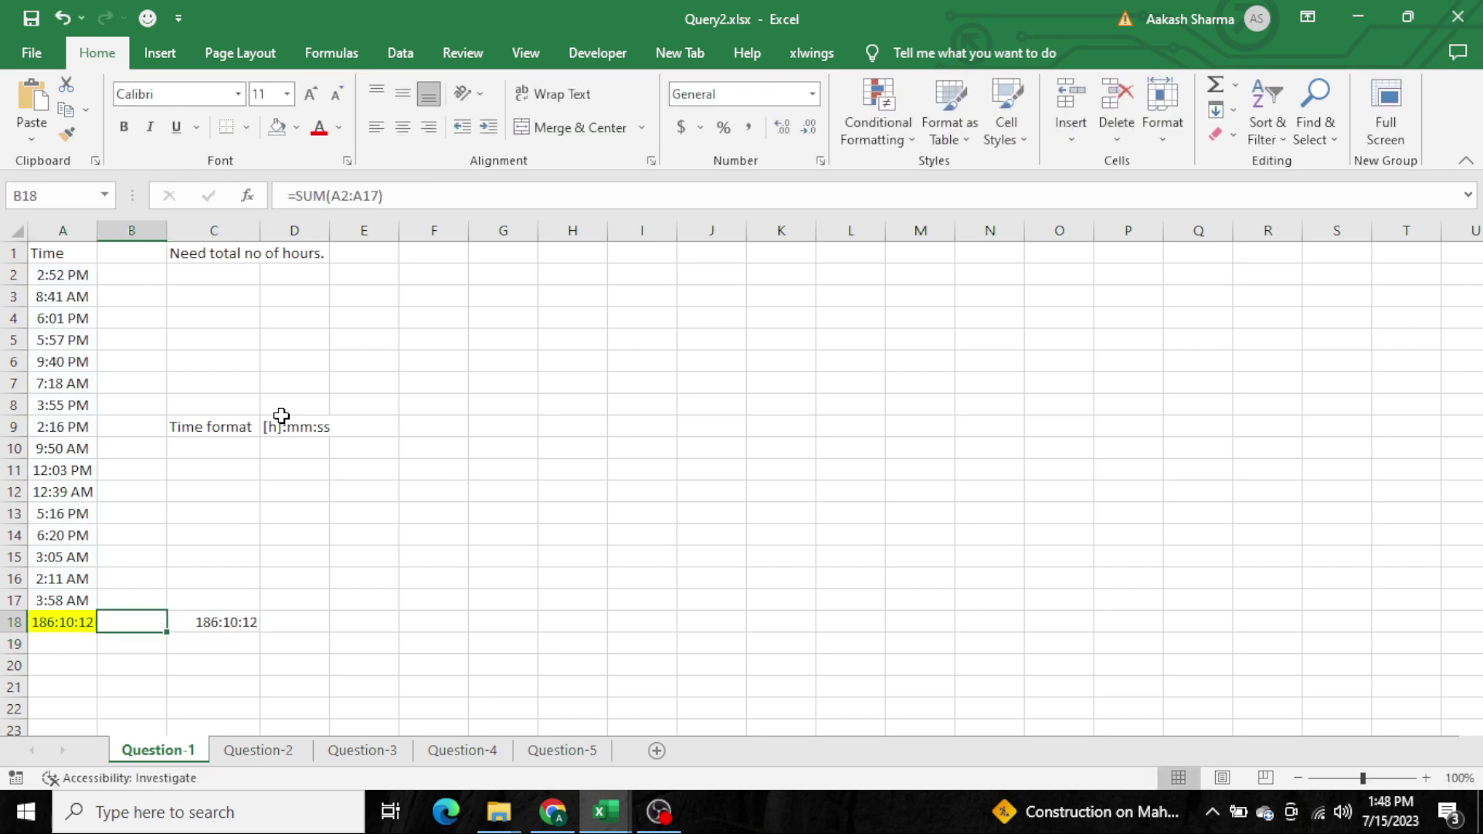
Fill the time format note in C9:D9 with light gold and return to A1
{"action": "key", "text": "Right"}
{"action": "key", "text": "ctrl+Up"}
{"action": "key", "text": "shift+Right"}
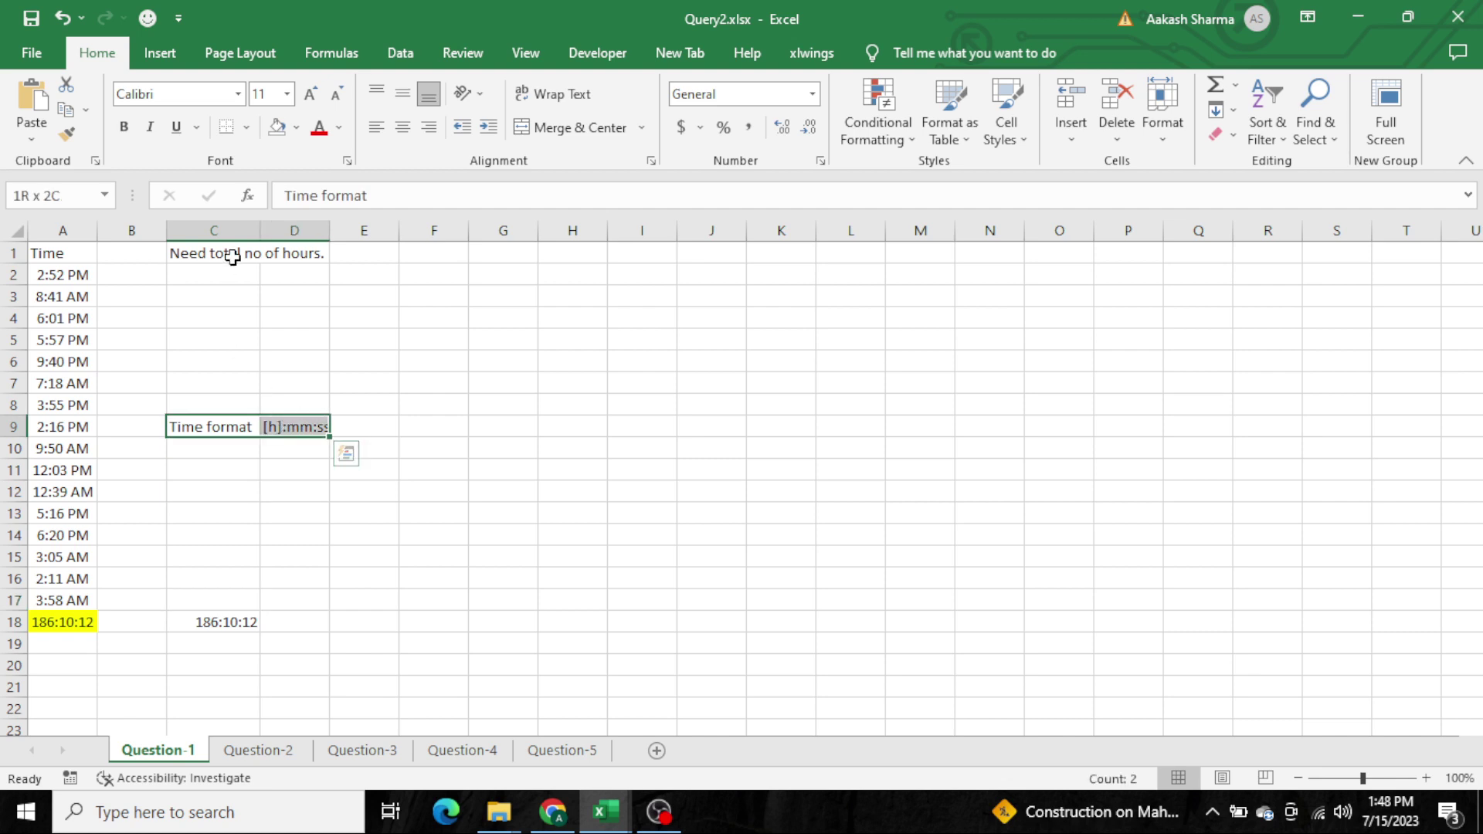
{"action": "left_click", "coordinate": [296, 127]}
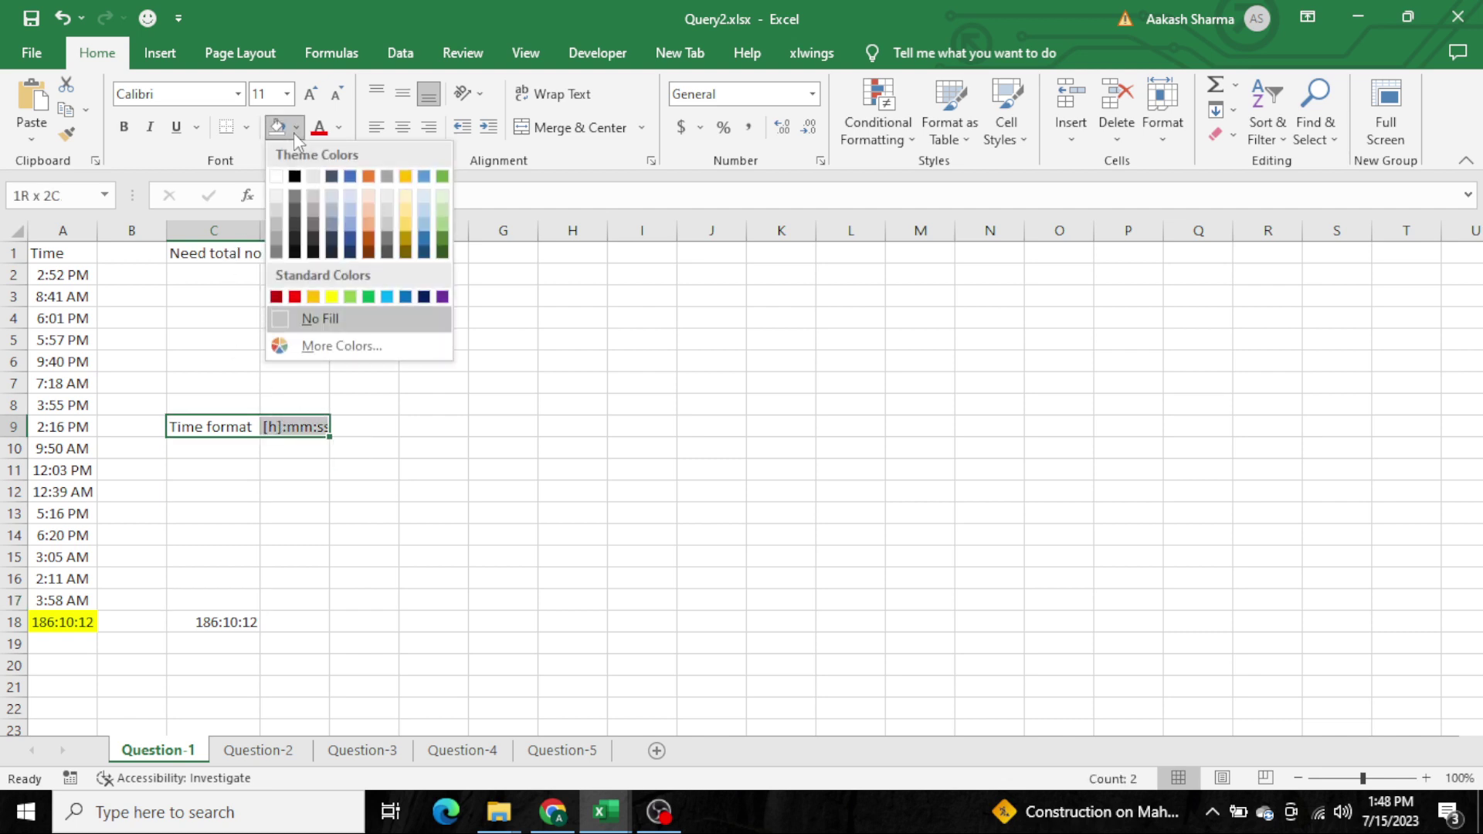
{"action": "left_click", "coordinate": [406, 193]}
{"action": "left_click", "coordinate": [469, 442]}
{"action": "key", "text": "ctrl+Left"}
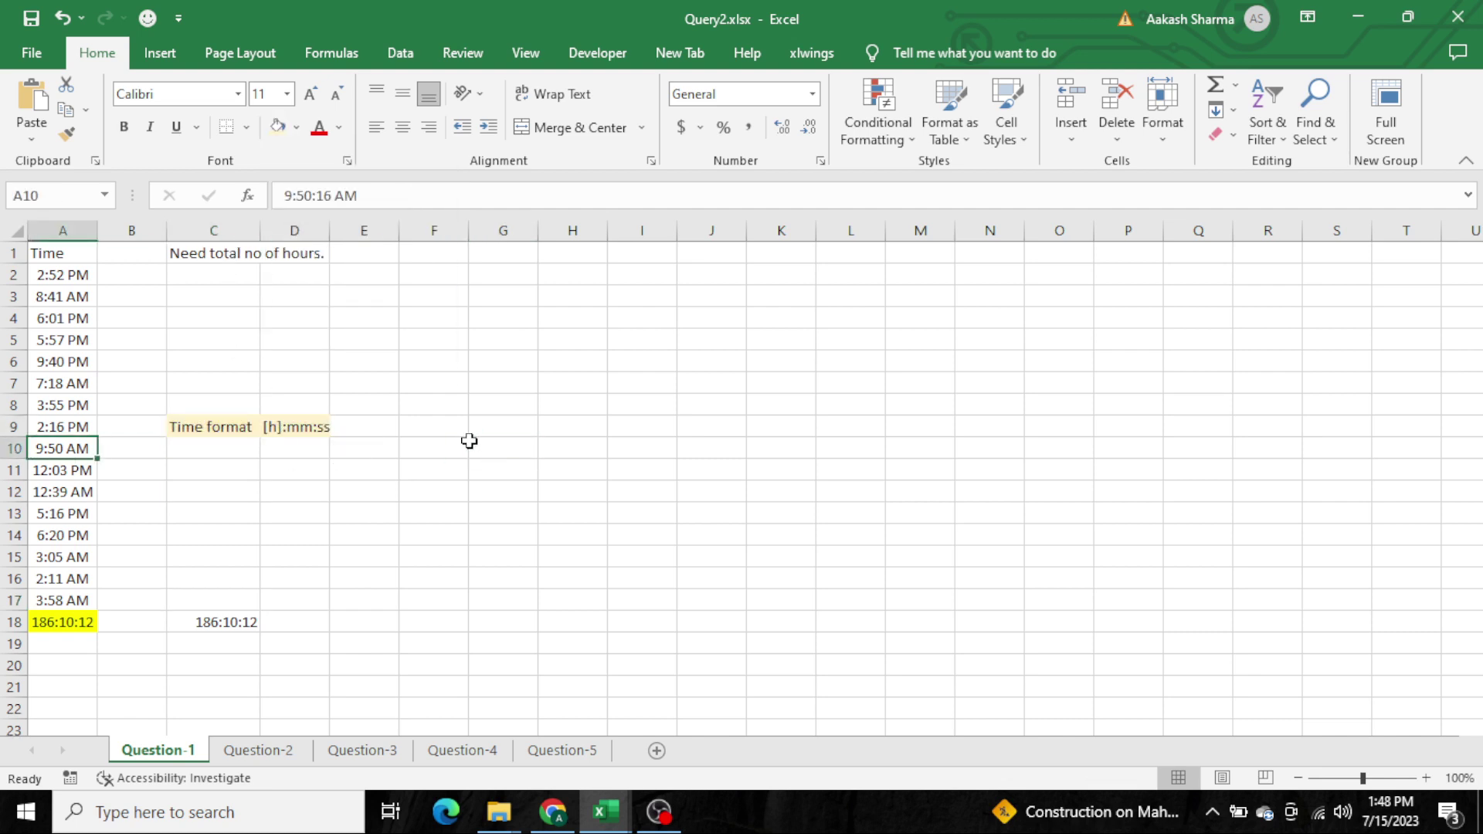
{"action": "key", "text": "ctrl+Up"}
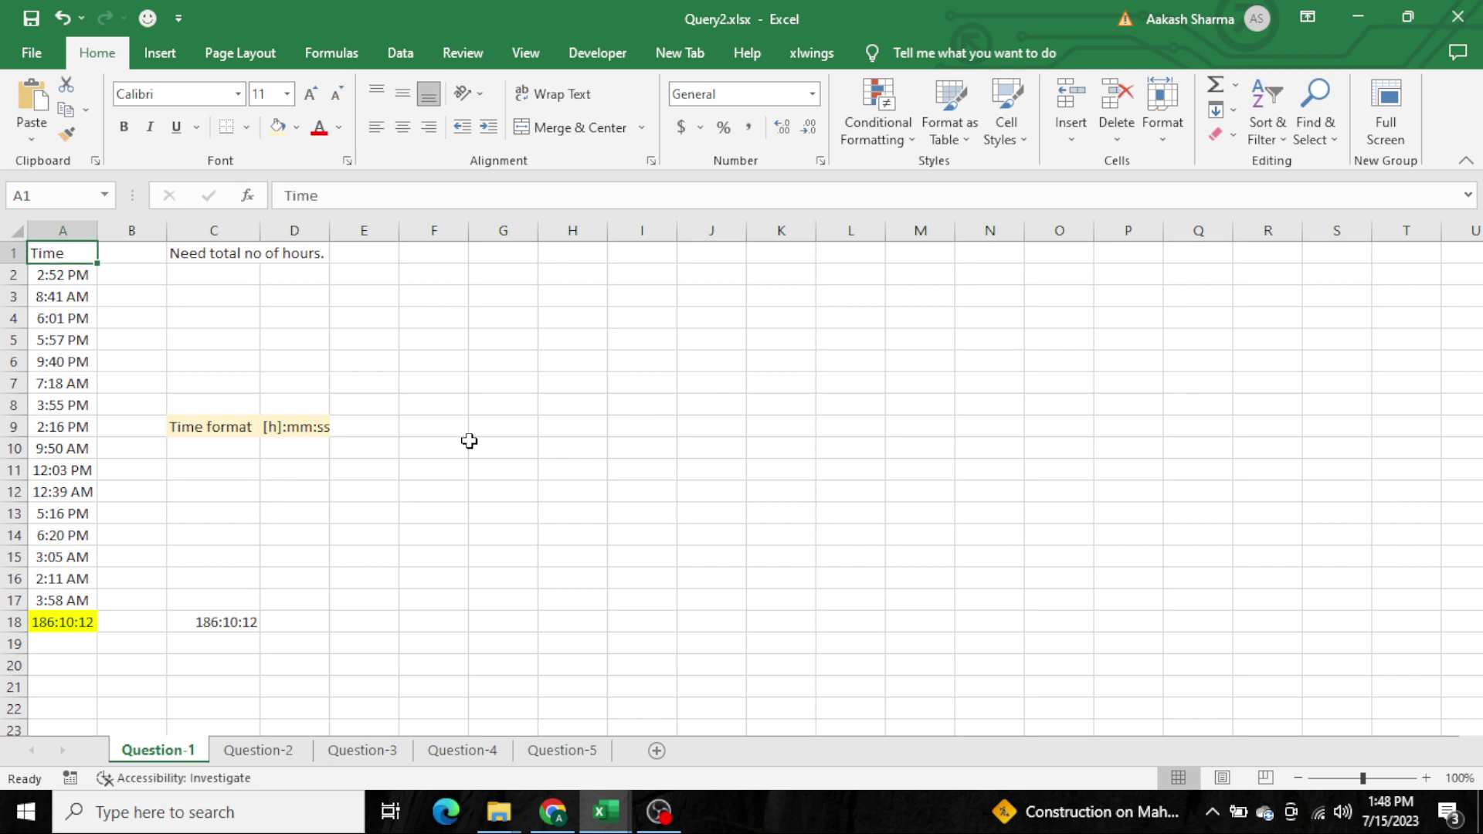
Open the Question-2 sheet and examine the pass/fail rule in H1, the subject columns and the Result column
{"action": "key", "text": "ctrl+Page_Down"}
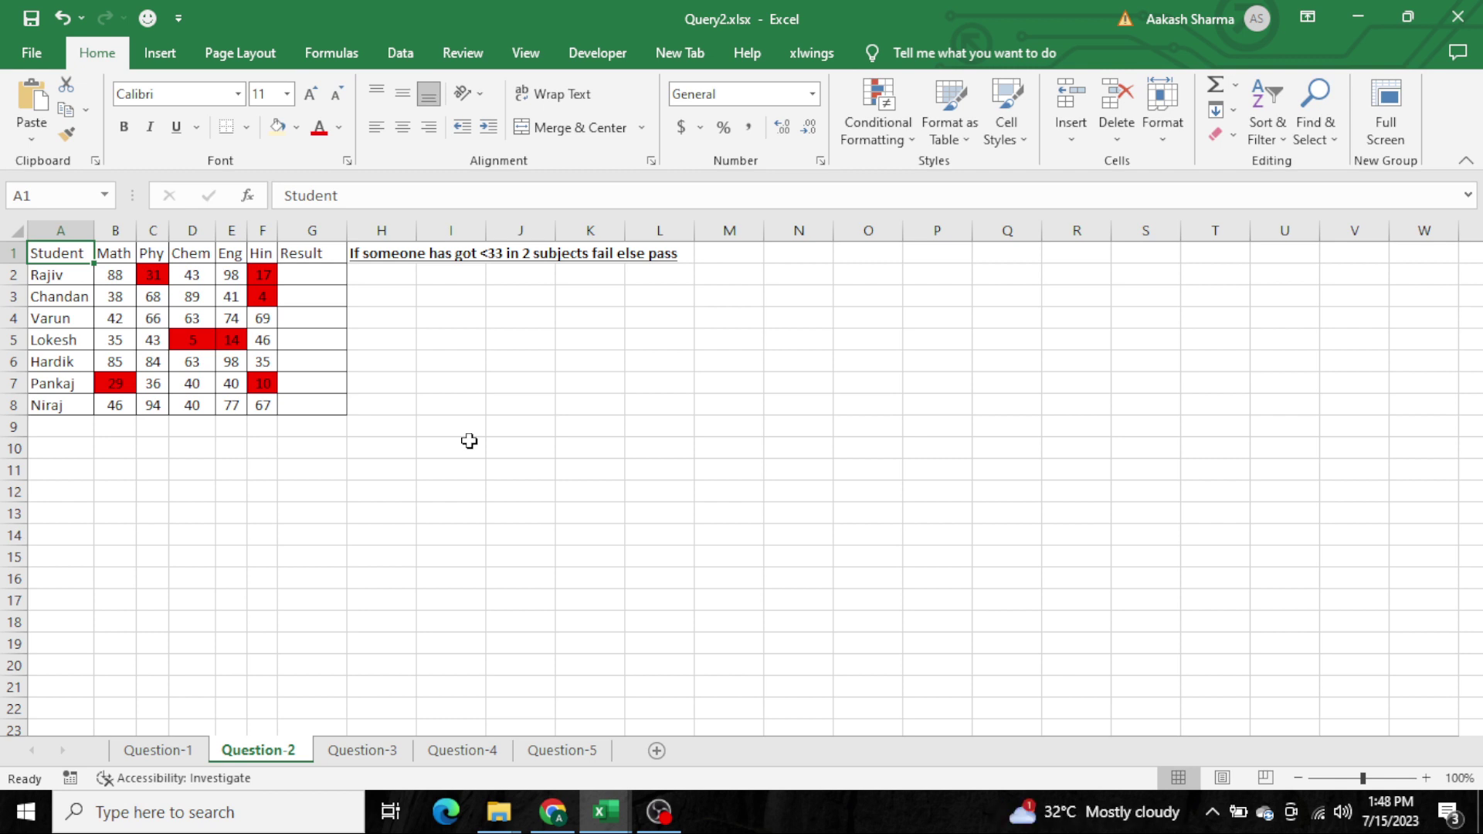
{"action": "key", "text": "ctrl+Right"}
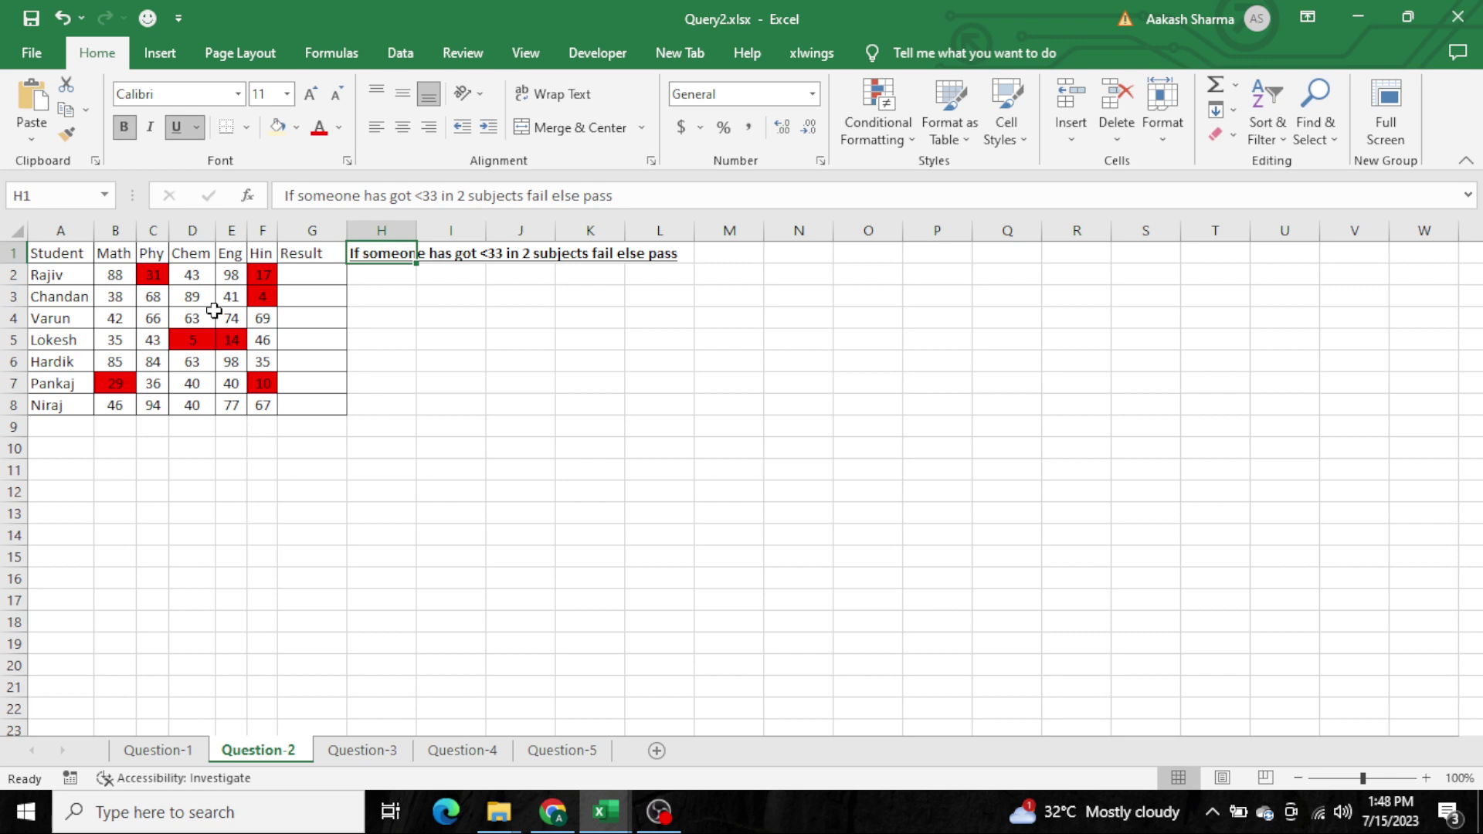
{"action": "left_click", "coordinate": [104, 256]}
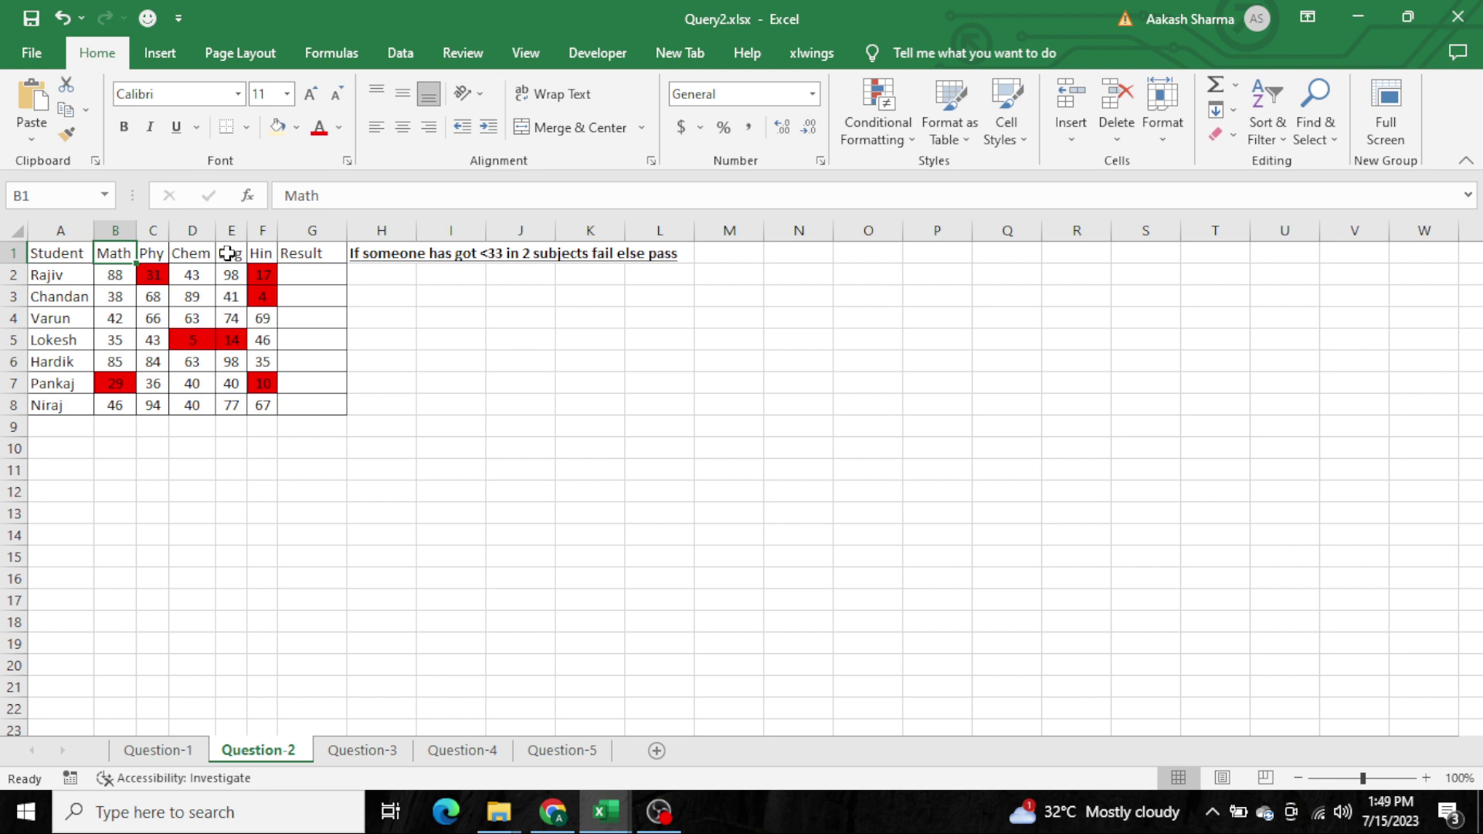
{"action": "left_click", "coordinate": [316, 230]}
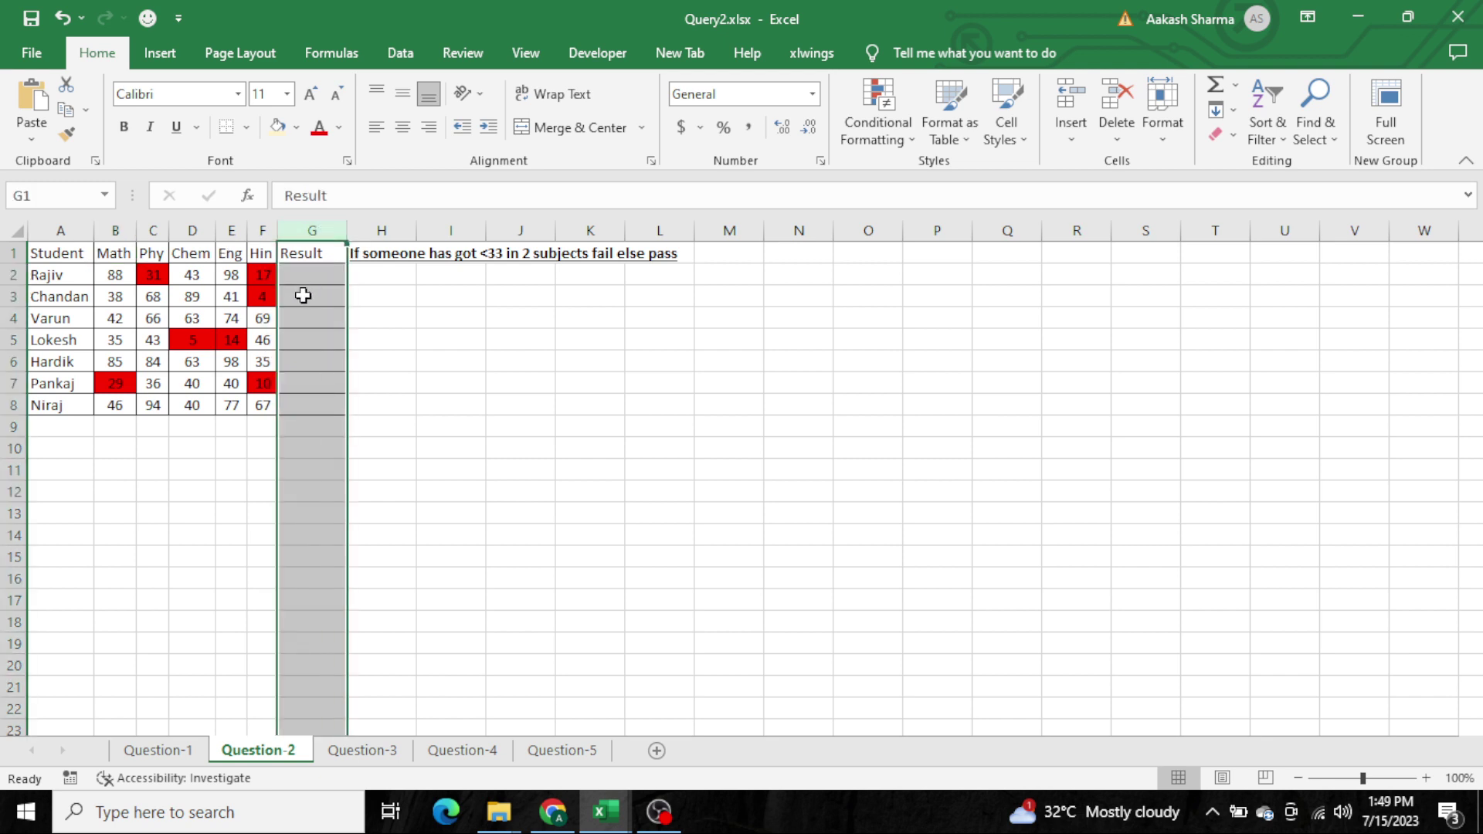
Examine the first student's marks in B2:F2 and the empty Result cell G2 against the fail rule
{"action": "left_click", "coordinate": [313, 276]}
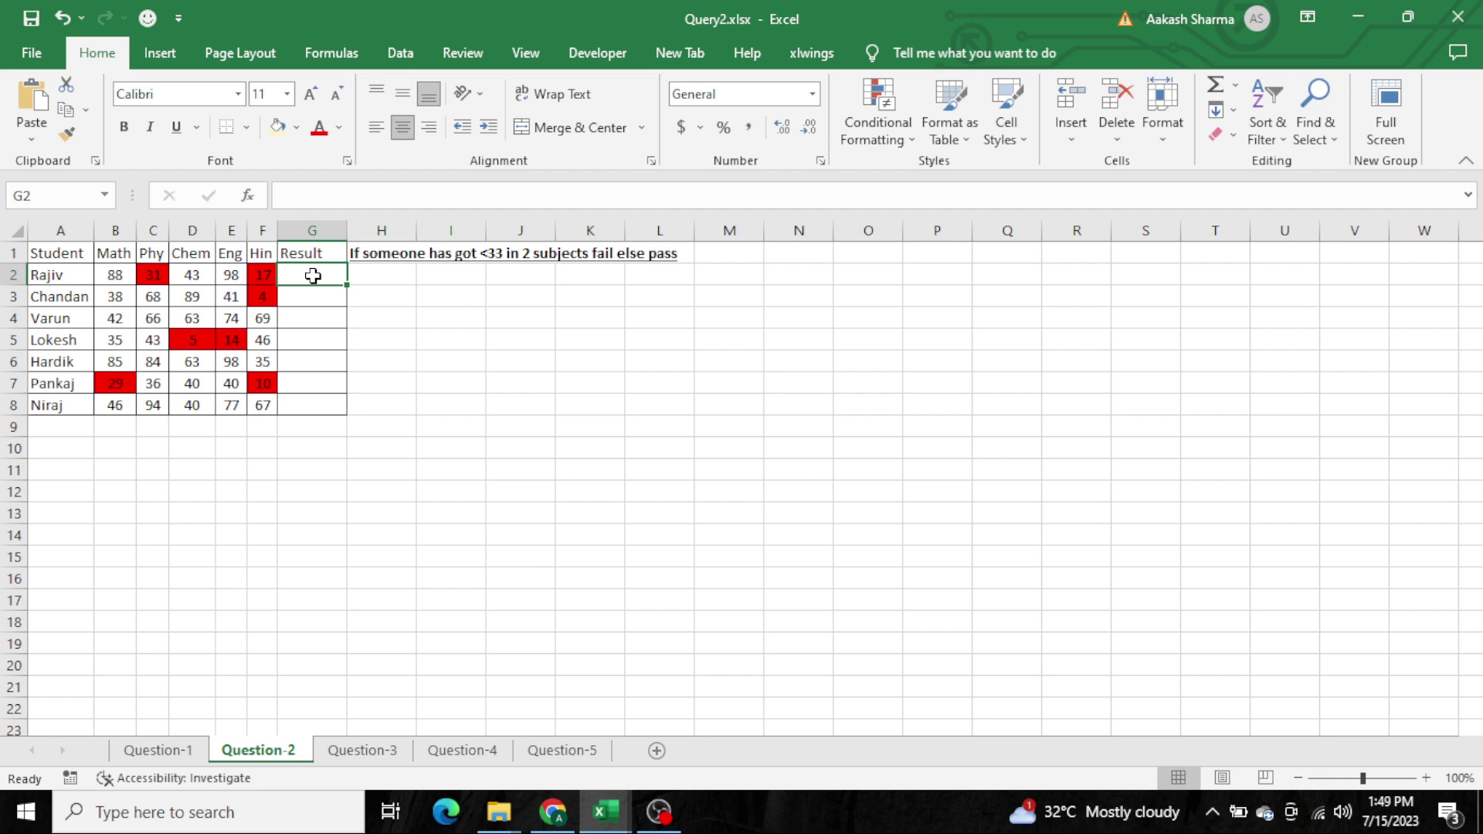
{"action": "left_click_drag", "start_coordinate": [262, 276], "coordinate": [14, 277]}
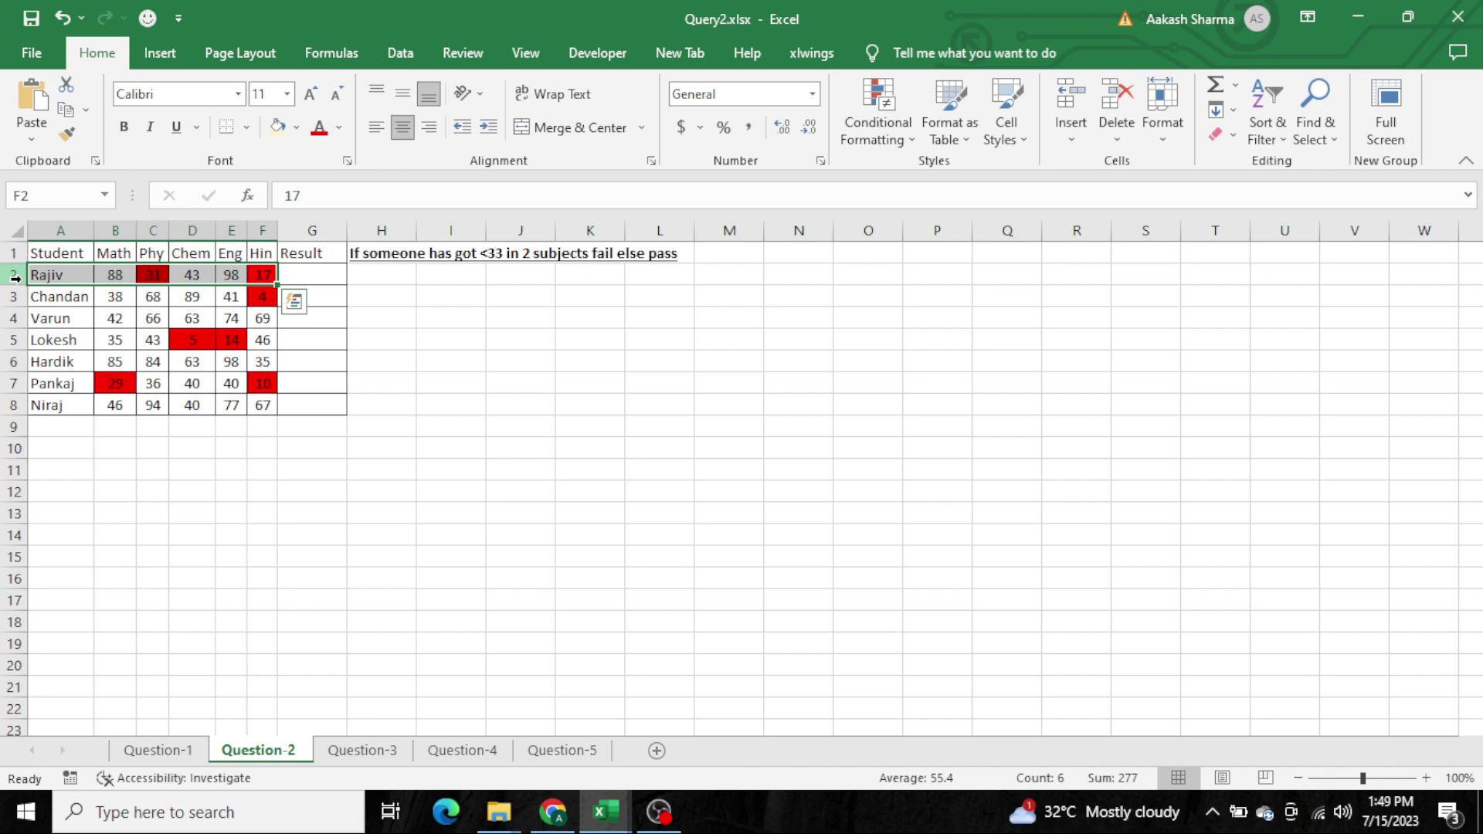
{"action": "left_click", "coordinate": [330, 272]}
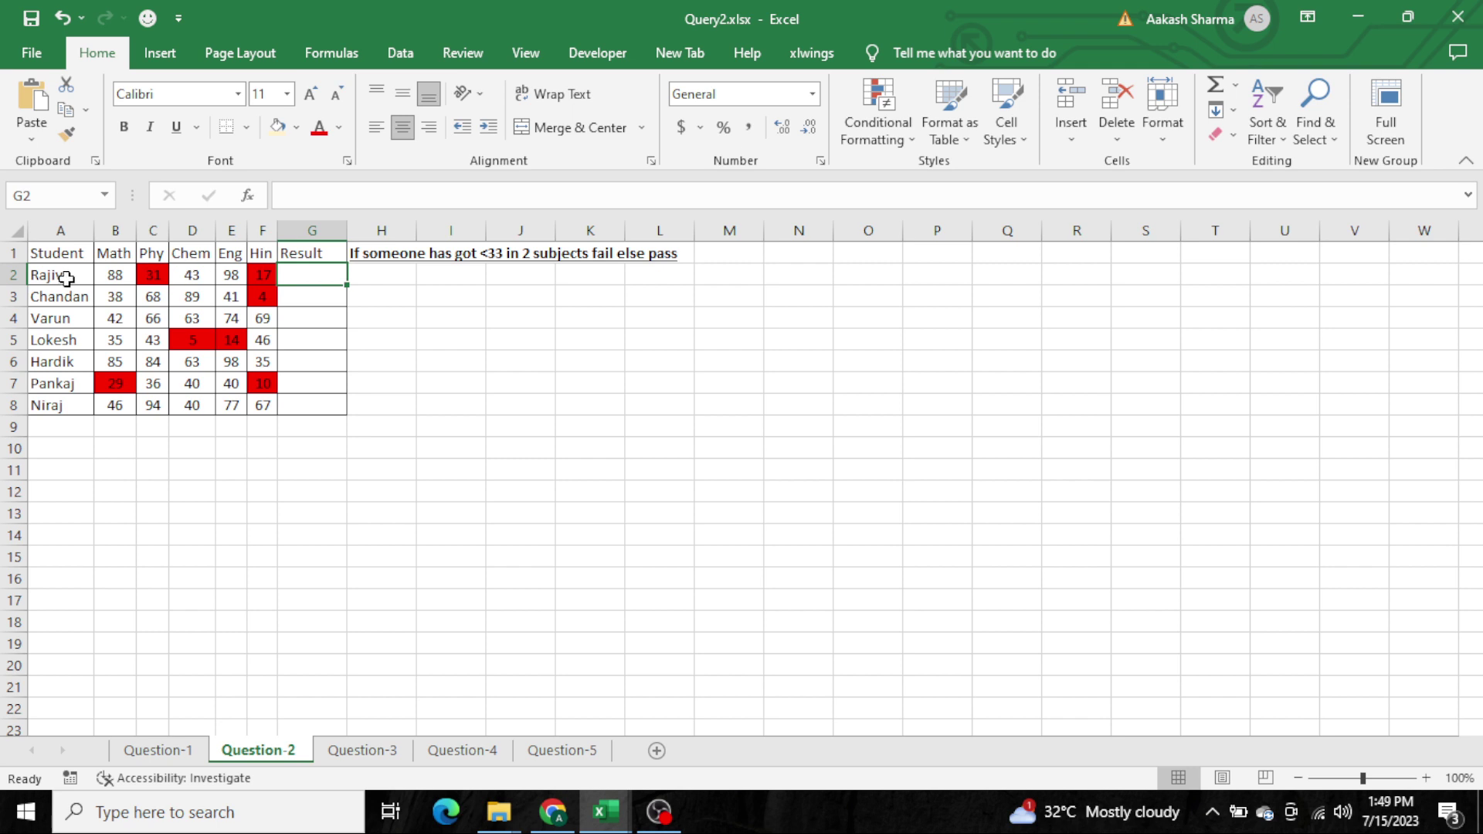
{"action": "left_click", "coordinate": [116, 276]}
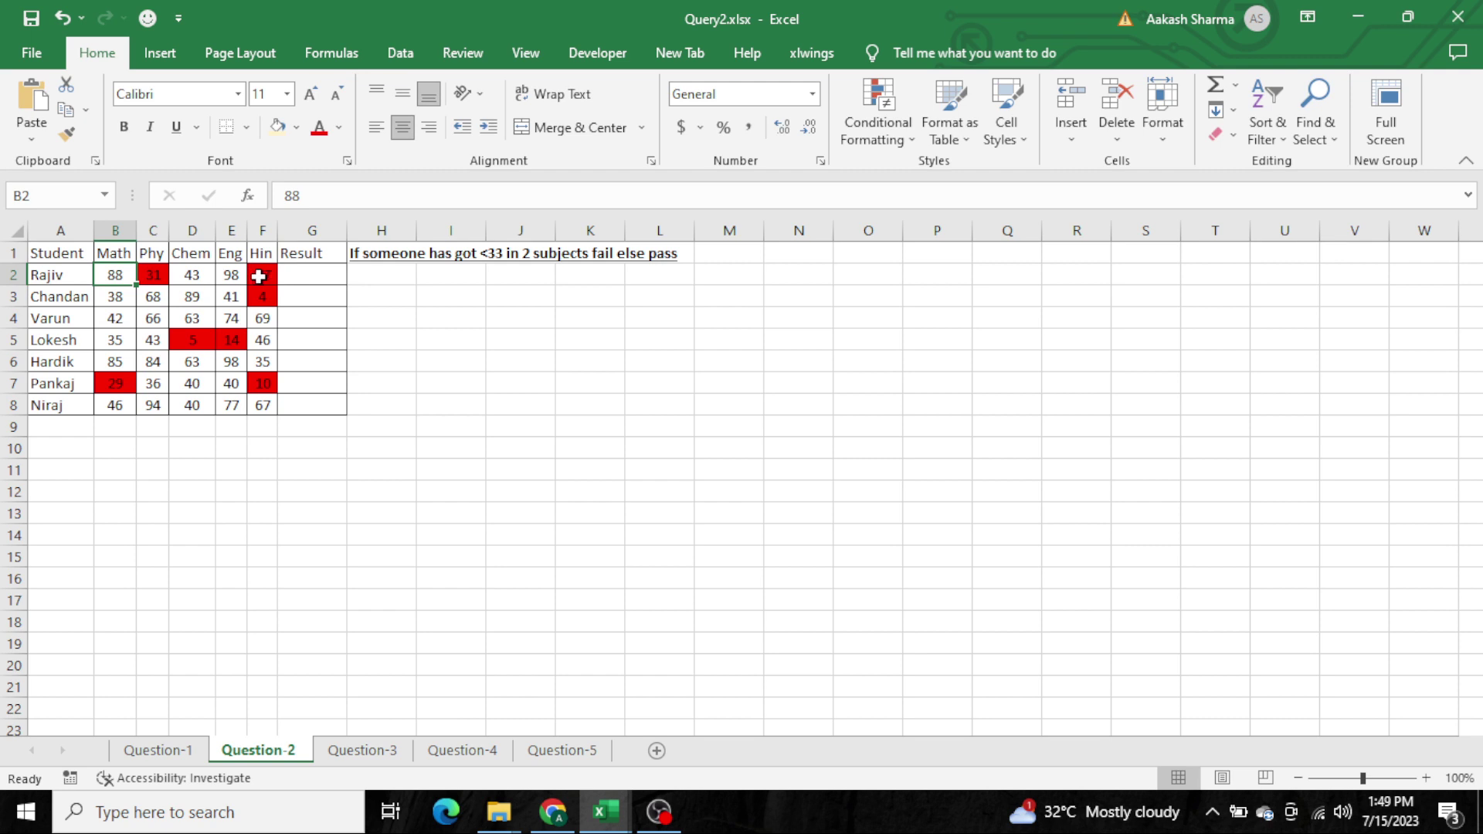
{"action": "left_click_drag", "start_coordinate": [259, 275], "coordinate": [115, 276]}
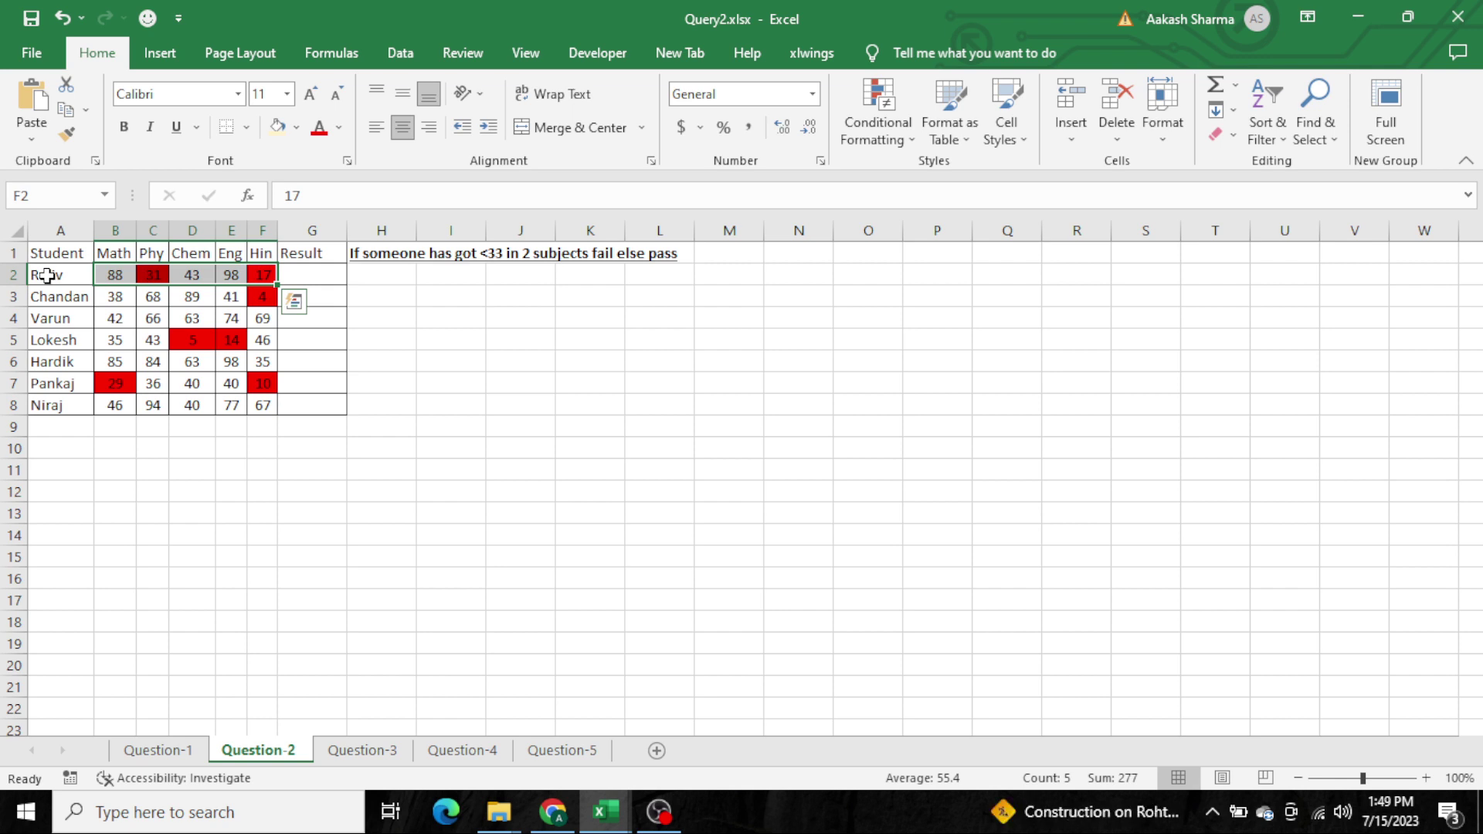
{"action": "left_click", "coordinate": [47, 275]}
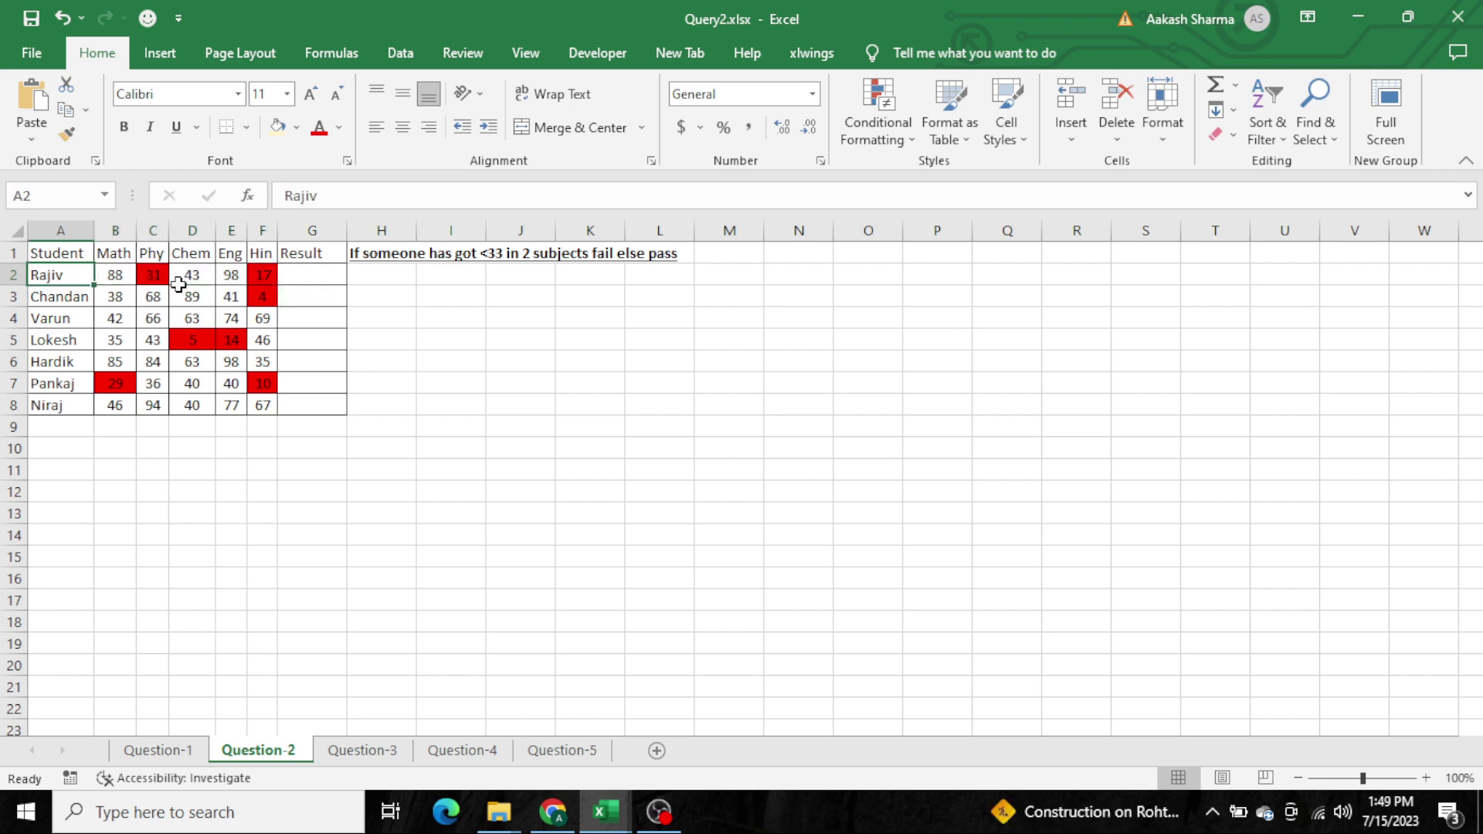
{"action": "left_click", "coordinate": [121, 274]}
{"action": "left_click_drag", "start_coordinate": [121, 274], "coordinate": [263, 274]}
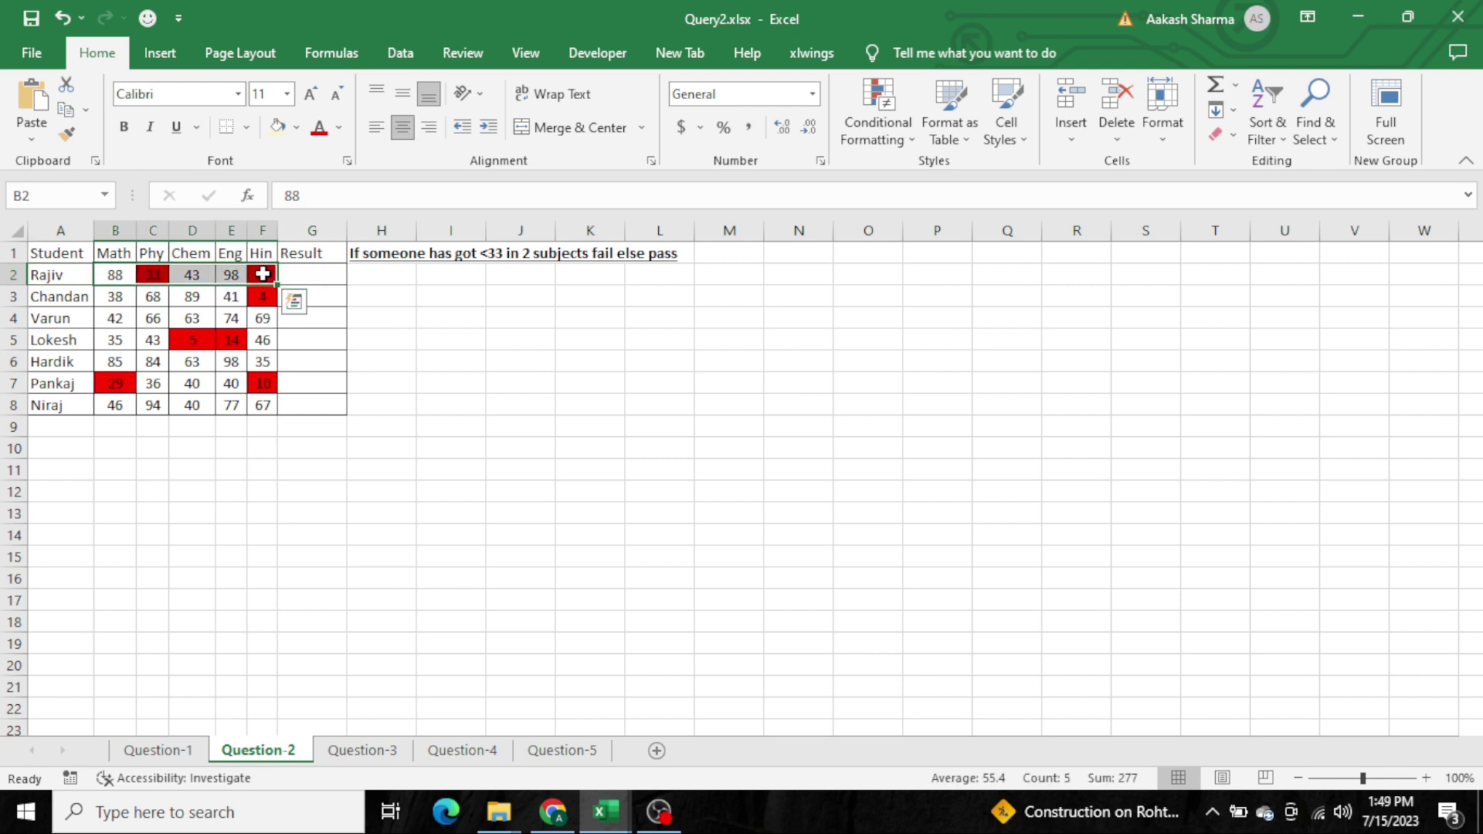
{"action": "left_click", "coordinate": [335, 277]}
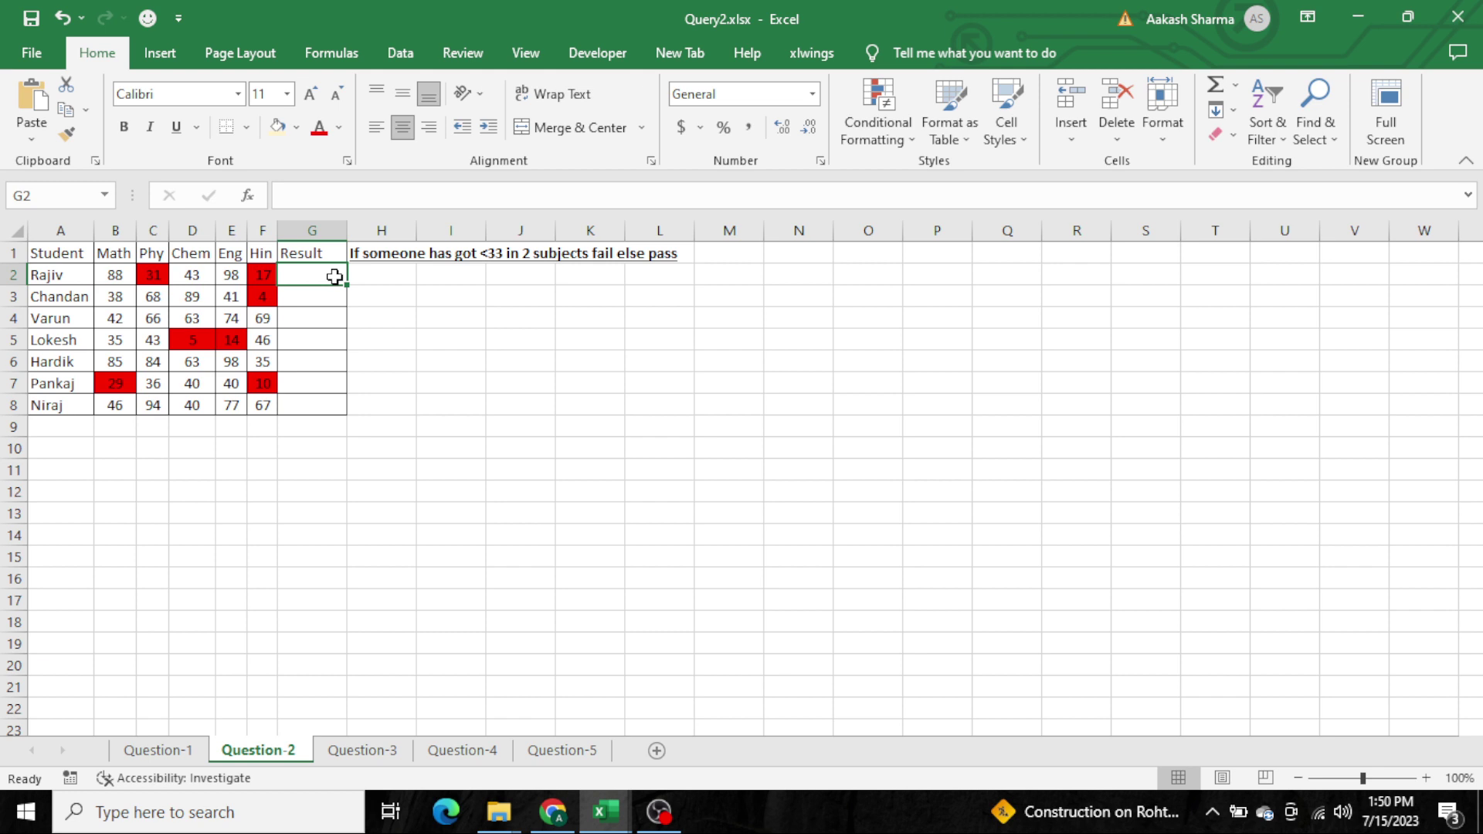
{"action": "type", "text": "="}
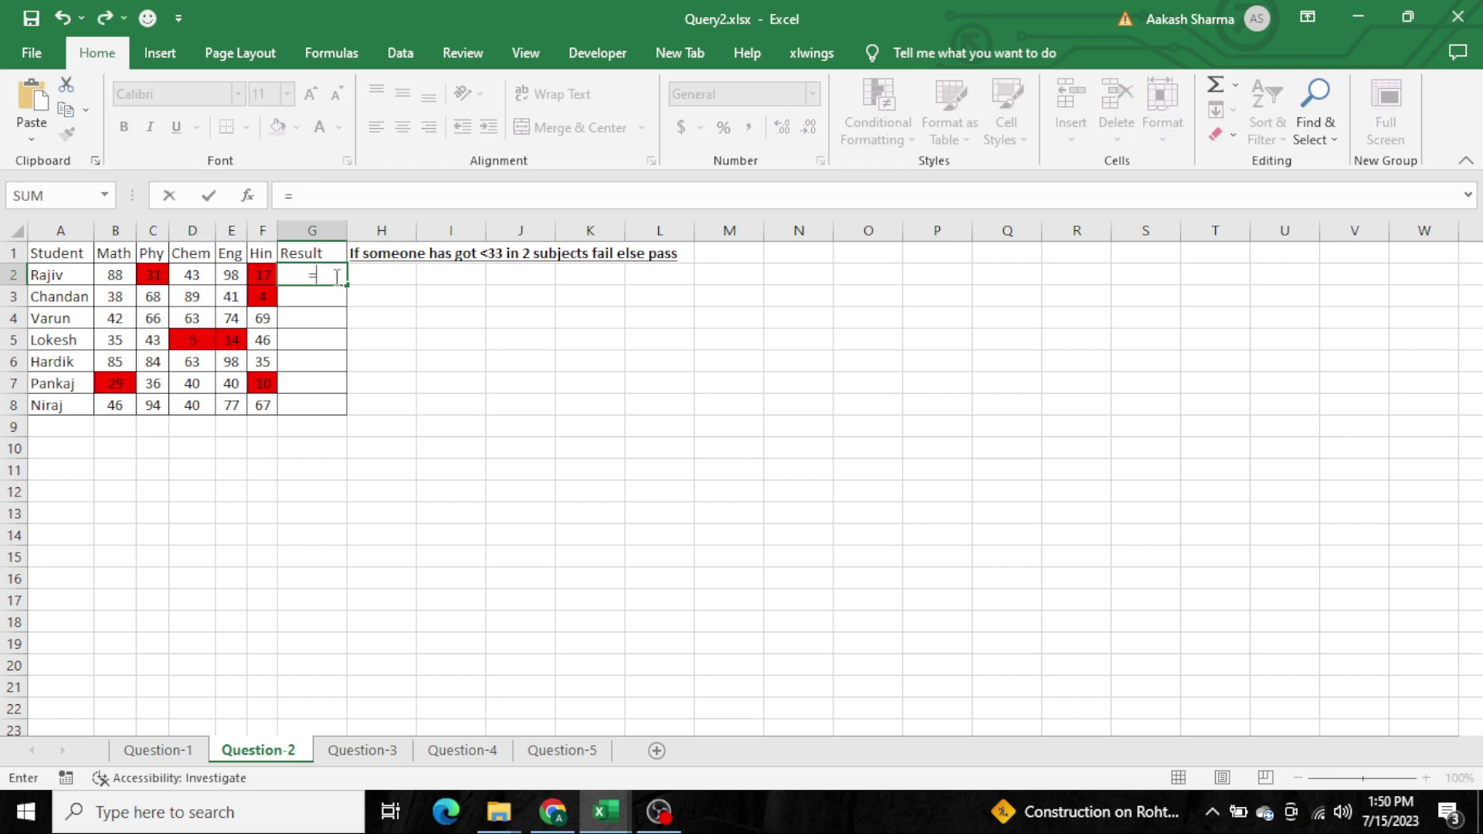
{"action": "type", "text": "SUM("}
{"action": "key", "text": "Left"}
{"action": "key", "text": "shift+Left"}
{"action": "key", "text": "shift+Left"}
{"action": "key", "text": "shift+Left"}
{"action": "key", "text": "shift+Left"}
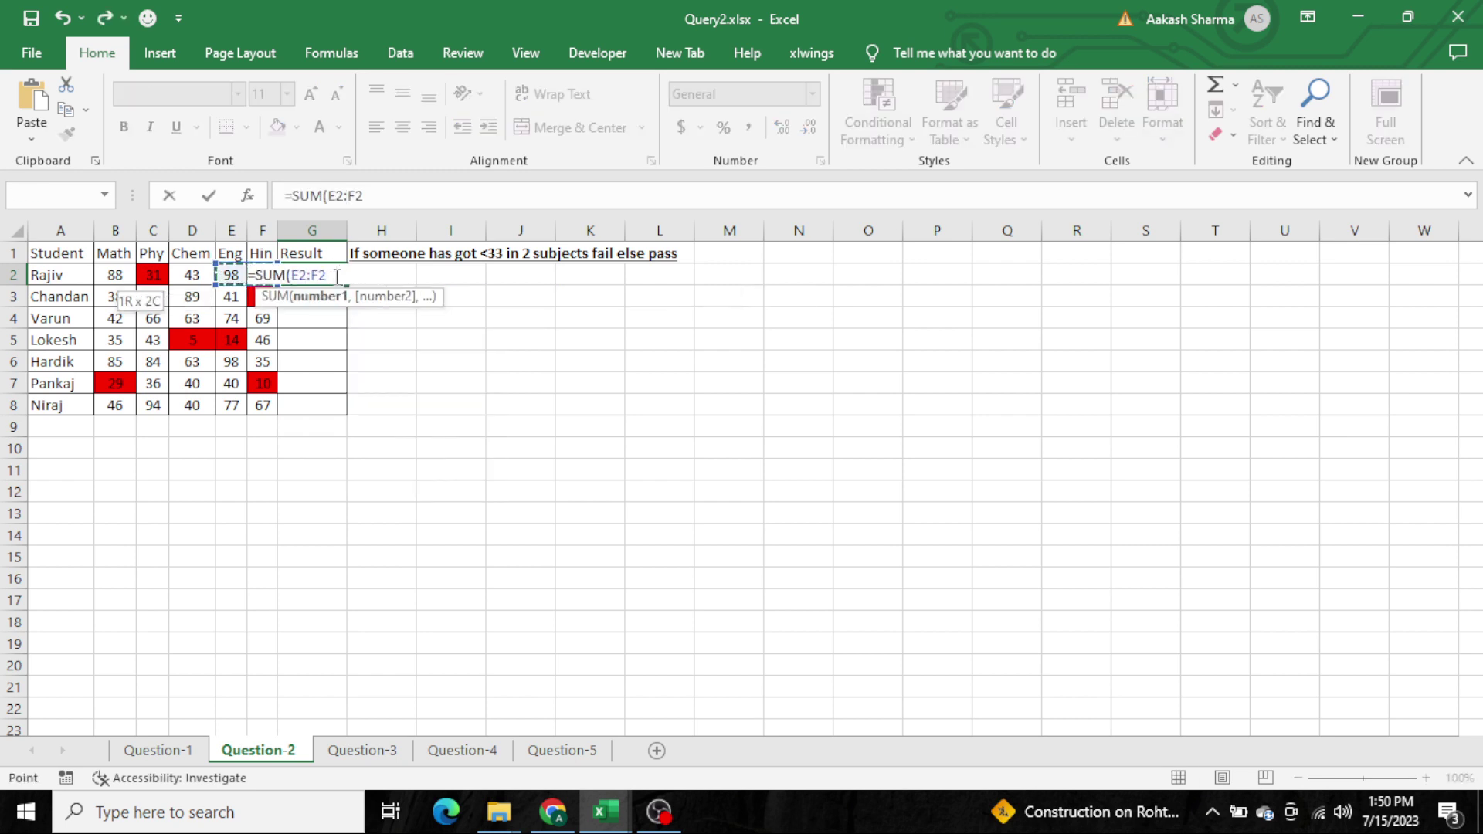
{"action": "key", "text": "Escape"}
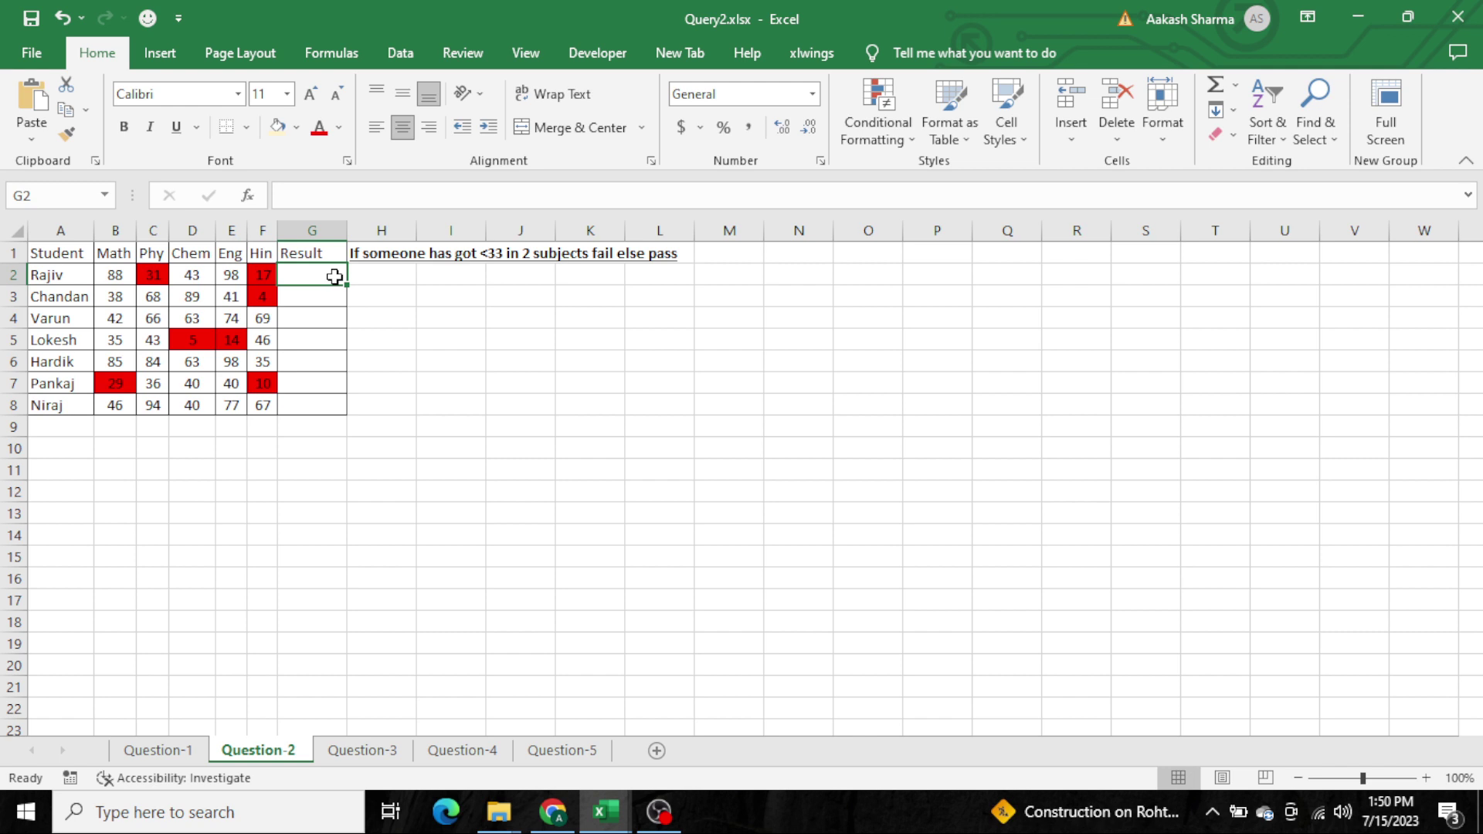
Enter =COUNTIF(B2:F2,"<33") in G2 to count the first student's failed subjects
{"action": "type", "text": "=counti"}
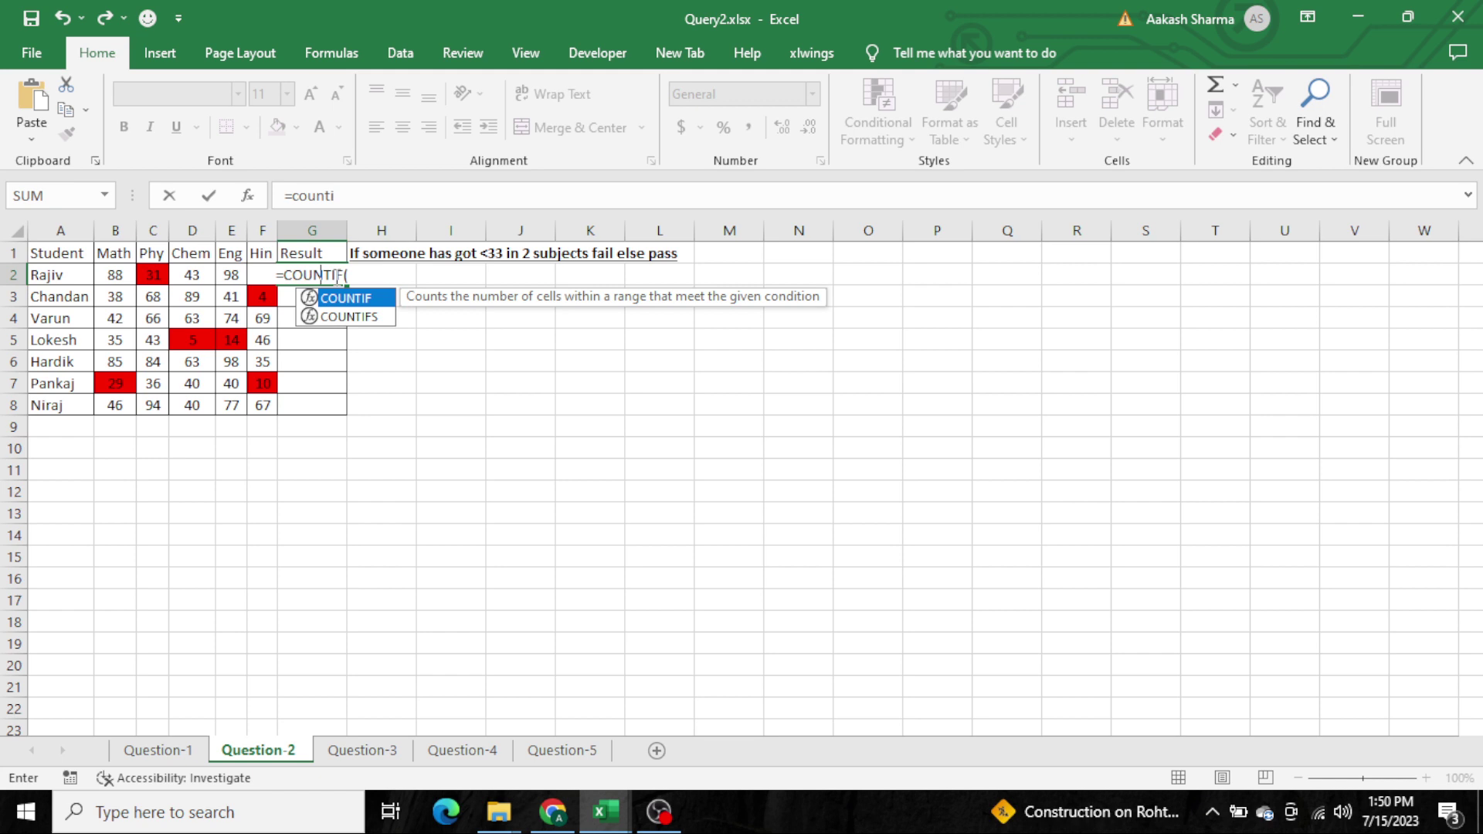
{"action": "key", "text": "Tab"}
{"action": "key", "text": "Left"}
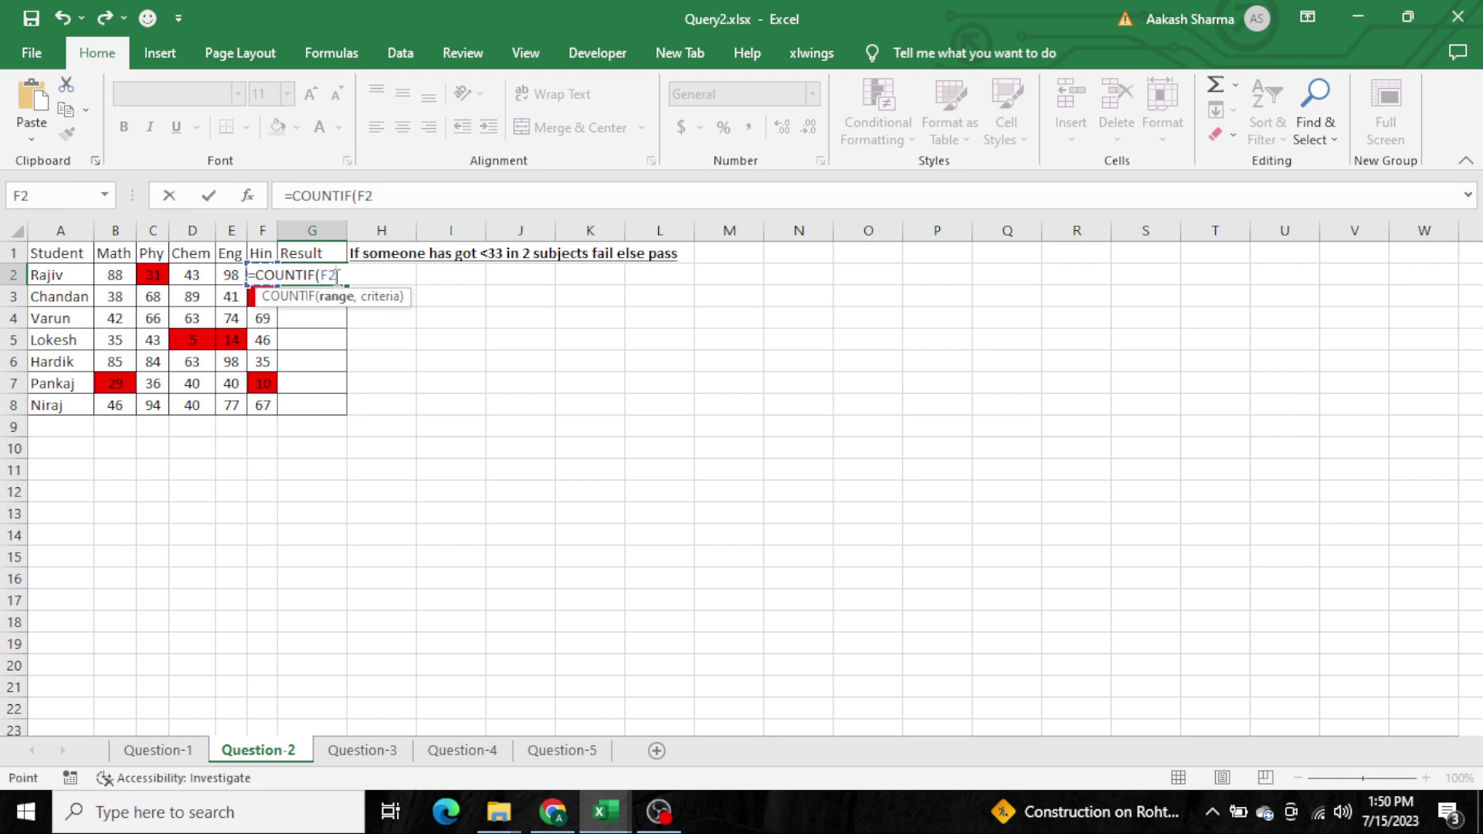
{"action": "key", "text": "shift+Left"}
{"action": "key", "text": "shift+Left"}
{"action": "key", "text": "shift+Left"}
{"action": "key", "text": "shift+Left"}
{"action": "type", "text": ","}
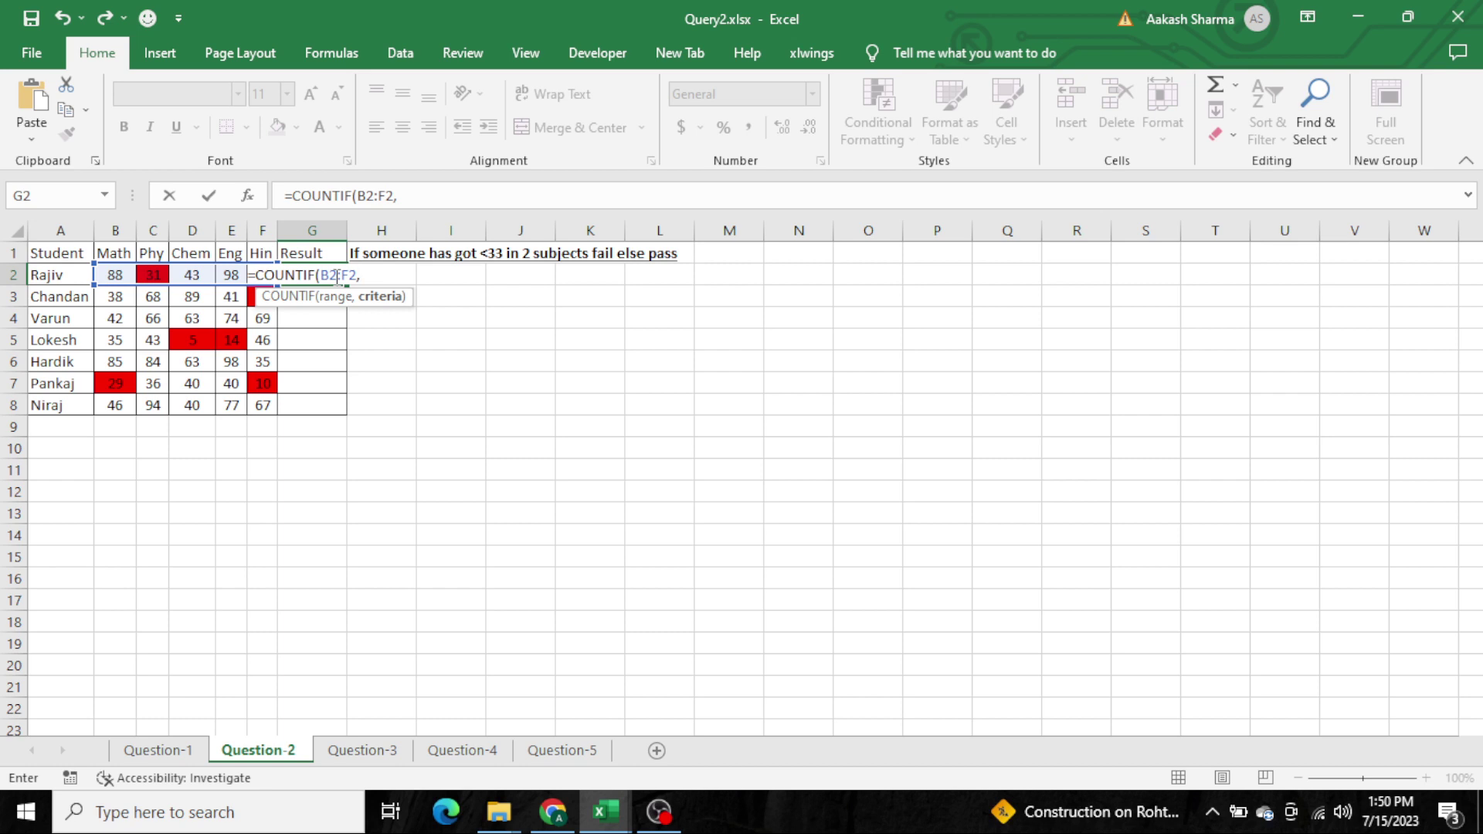
{"action": "type", "text": "\"<33\")"}
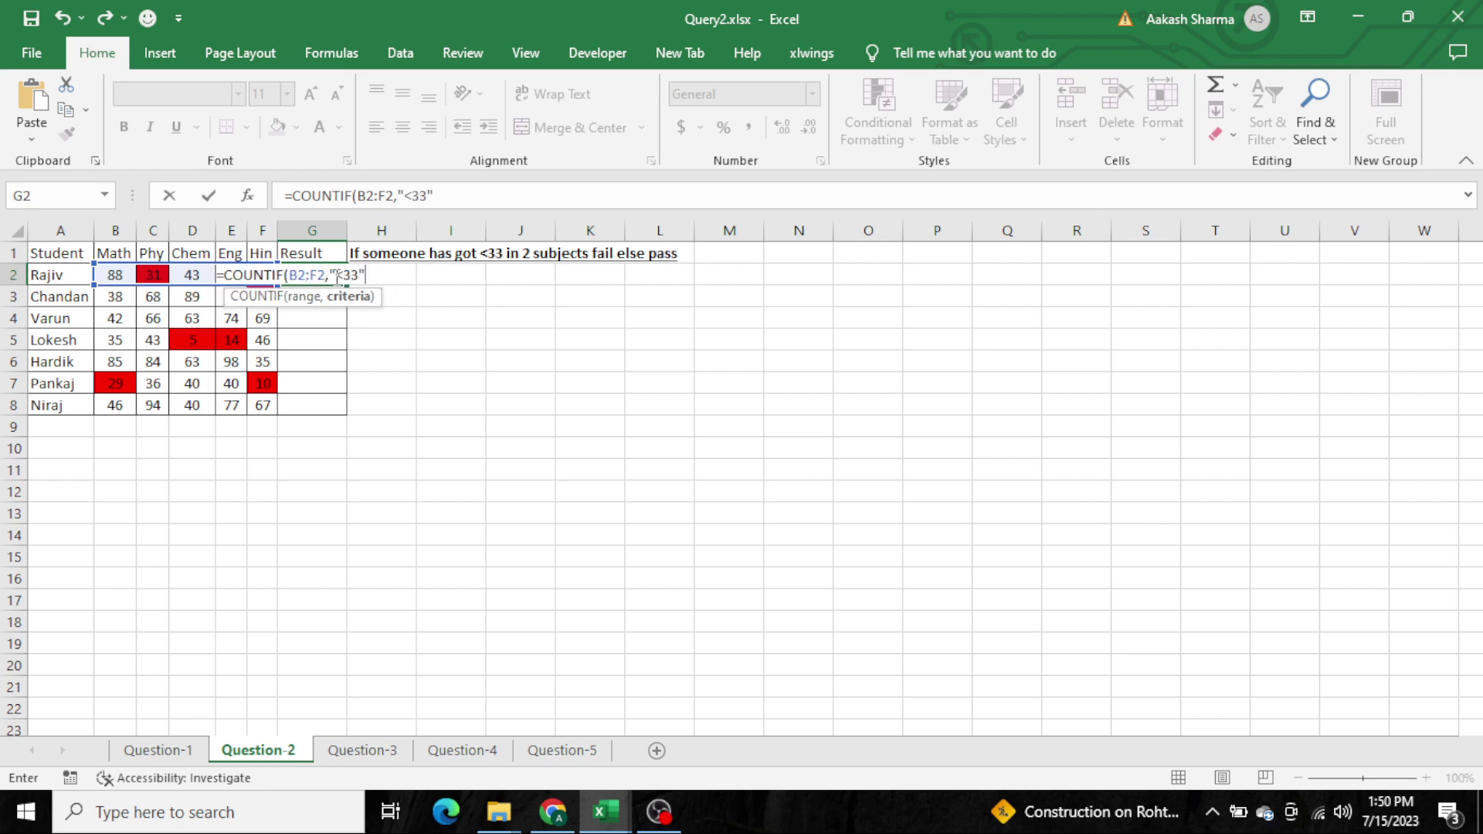
{"action": "key", "text": "Return"}
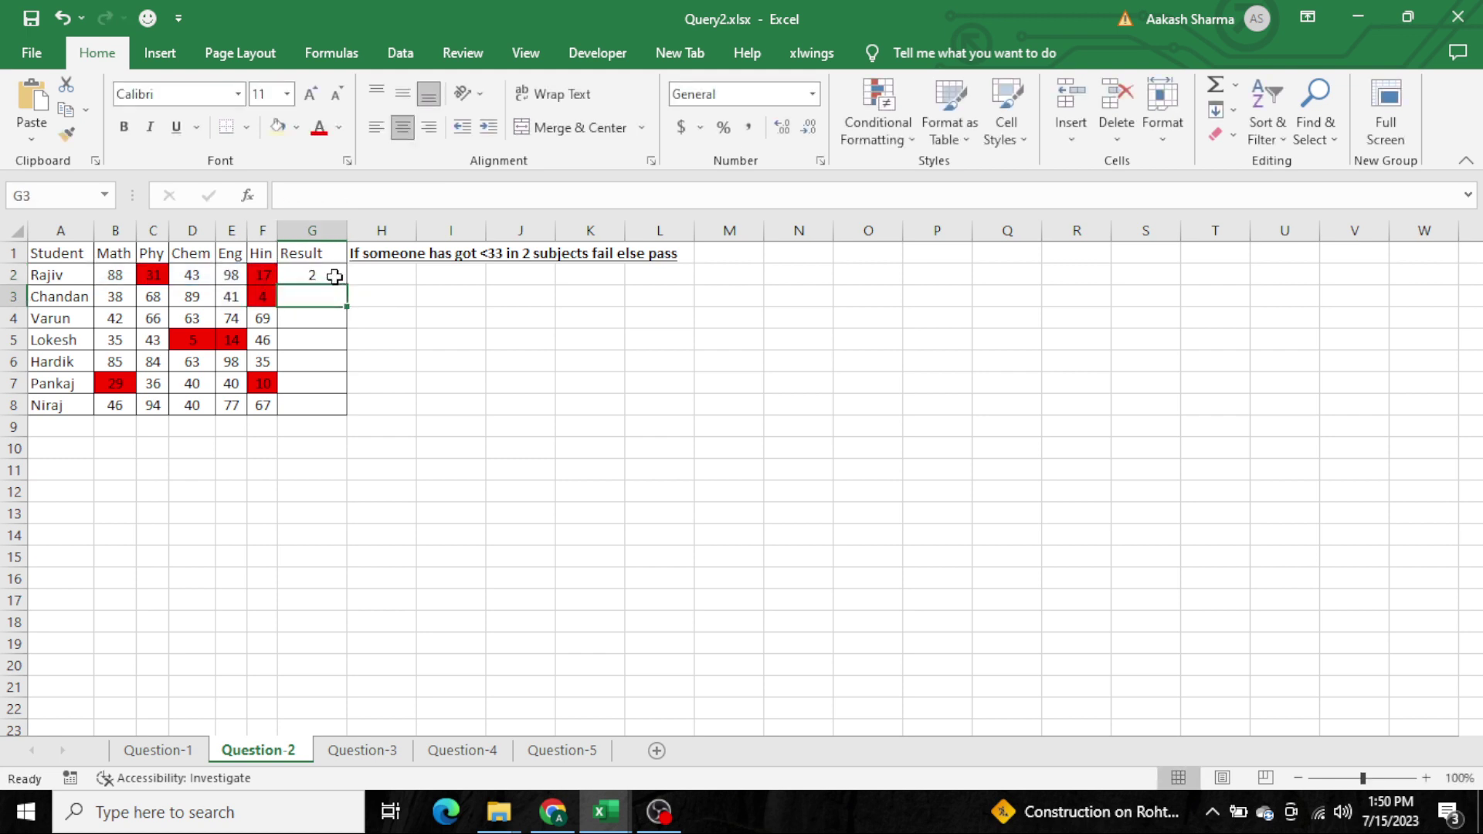
Fill the COUNTIF formula from G2 down the Result column to G8
{"action": "key", "text": "Down"}
{"action": "key", "text": "Down"}
{"action": "key", "text": "Down"}
{"action": "key", "text": "Down"}
{"action": "key", "text": "Down"}
{"action": "key", "text": "ctrl+shift+Up"}
{"action": "key", "text": "ctrl+d"}
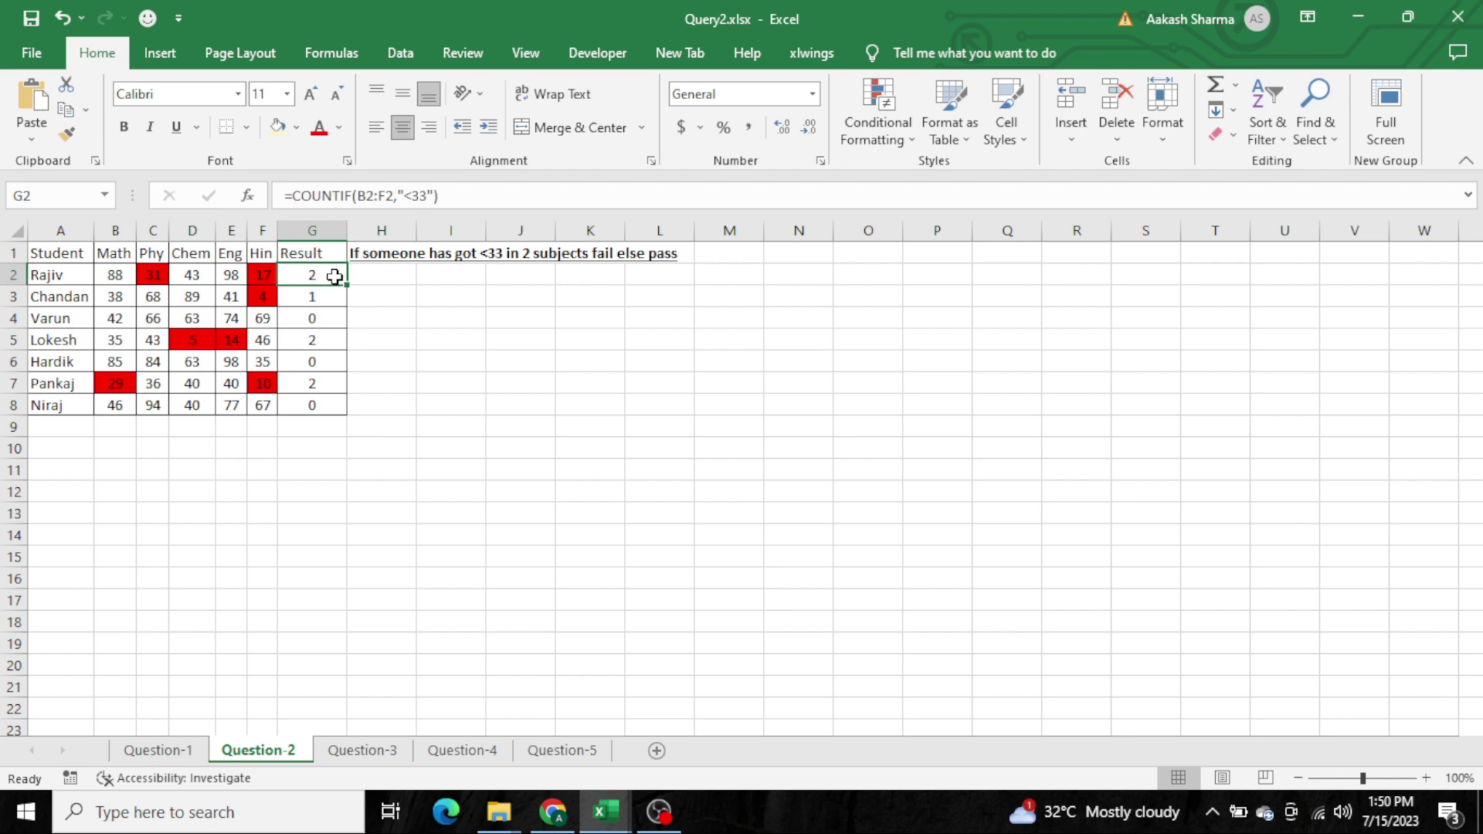
Check the count in G2 against the first student's row, especially the highlighted Hin and Phy marks
{"action": "left_click", "coordinate": [334, 276]}
{"action": "key", "text": "ctrl+shift+Left"}
{"action": "key", "text": "ctrl+Left"}
{"action": "key", "text": "ctrl+shift+Right"}
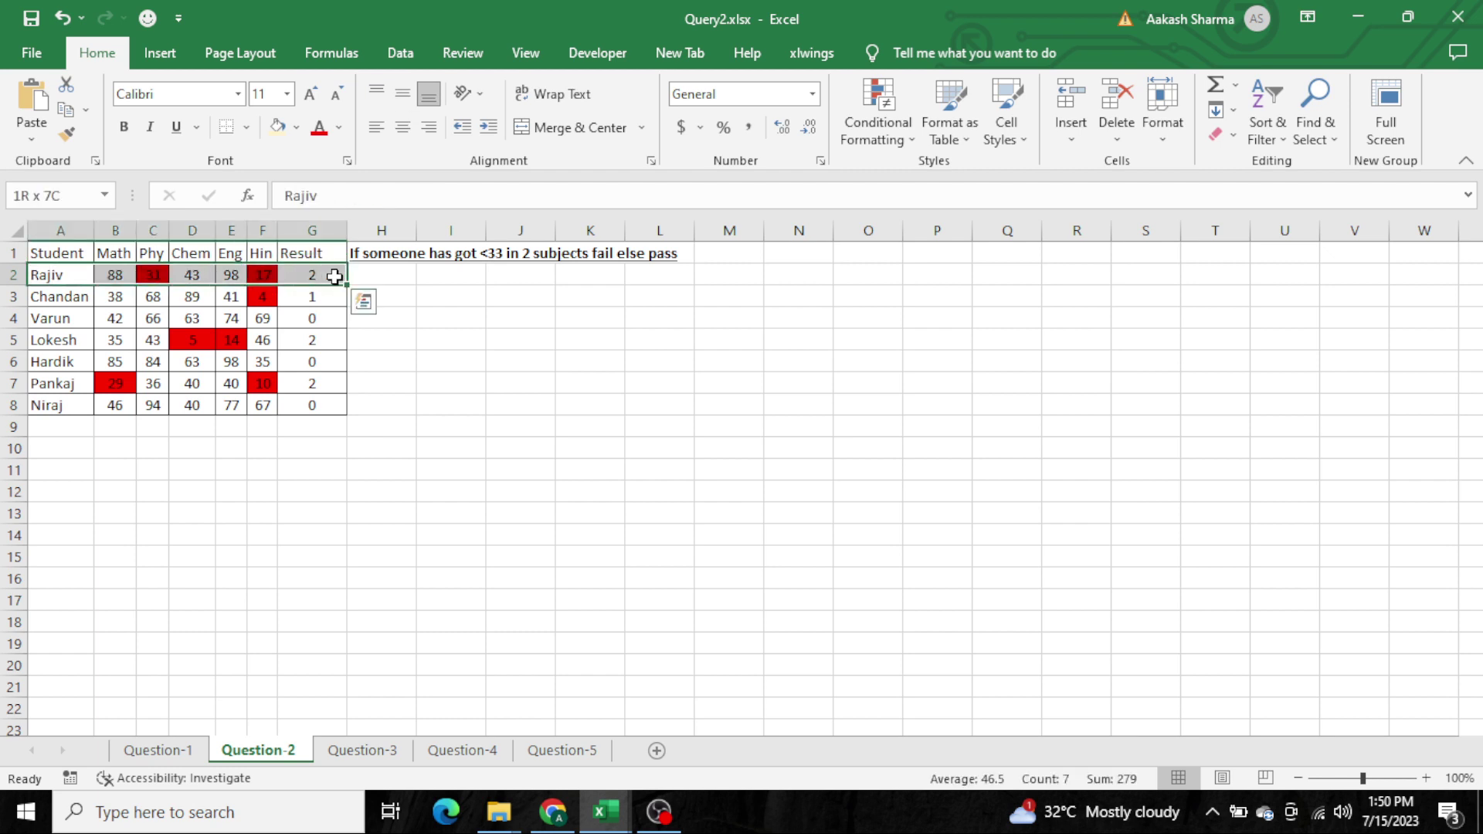
{"action": "key", "text": "ctrl+Left"}
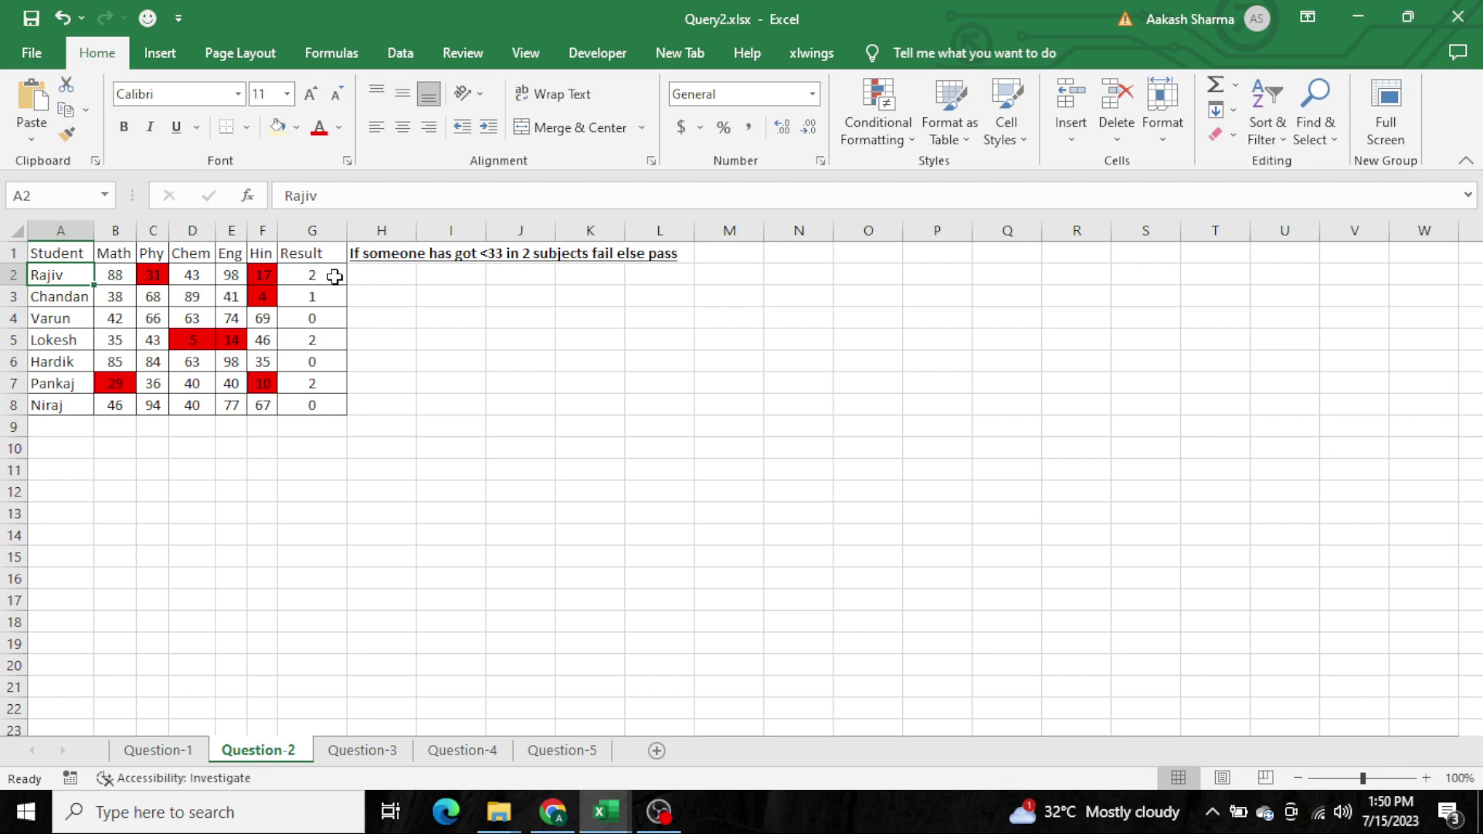
{"action": "key", "text": "ctrl+Right"}
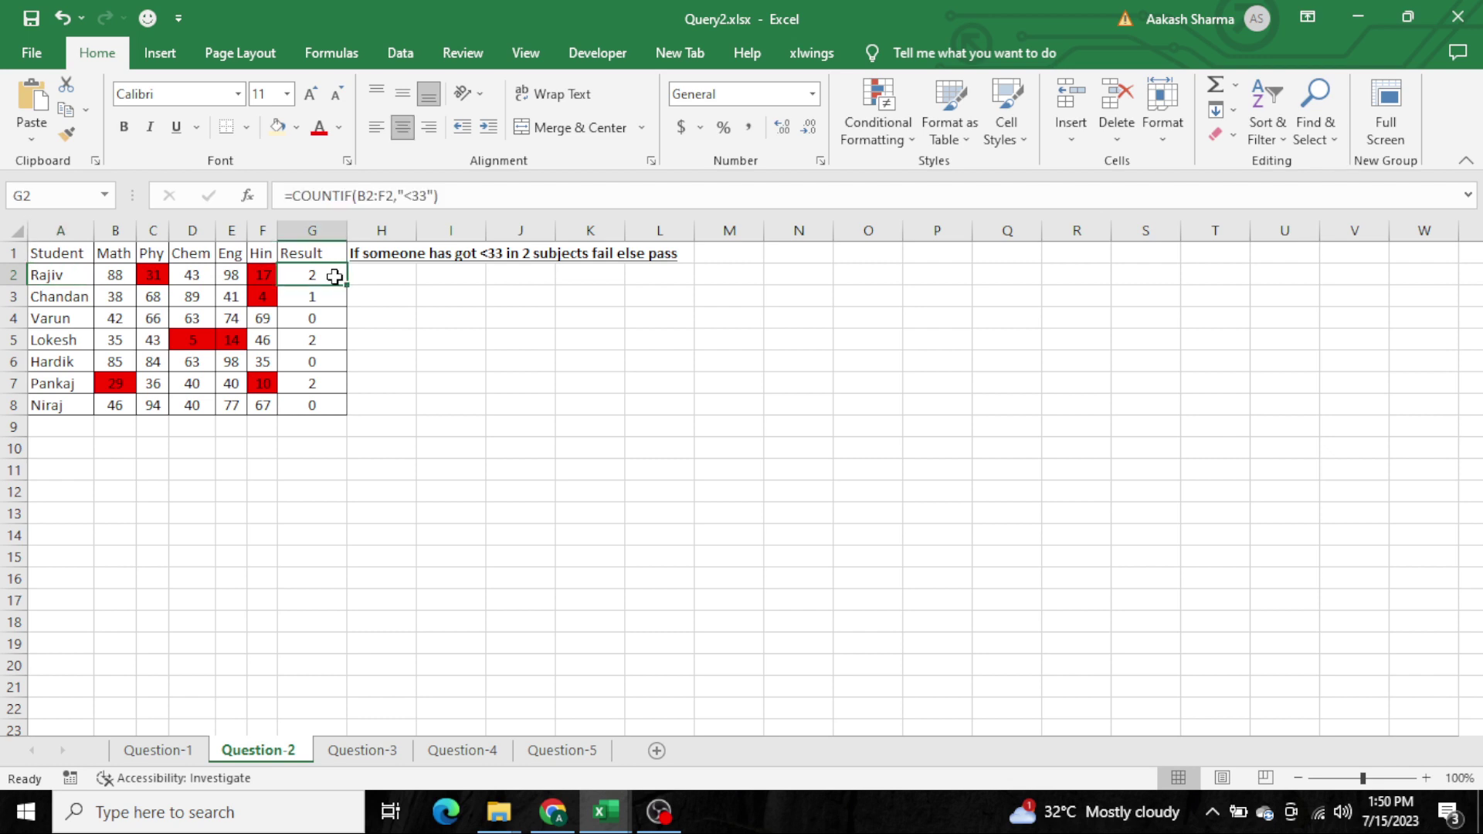
{"action": "key", "text": "Left"}
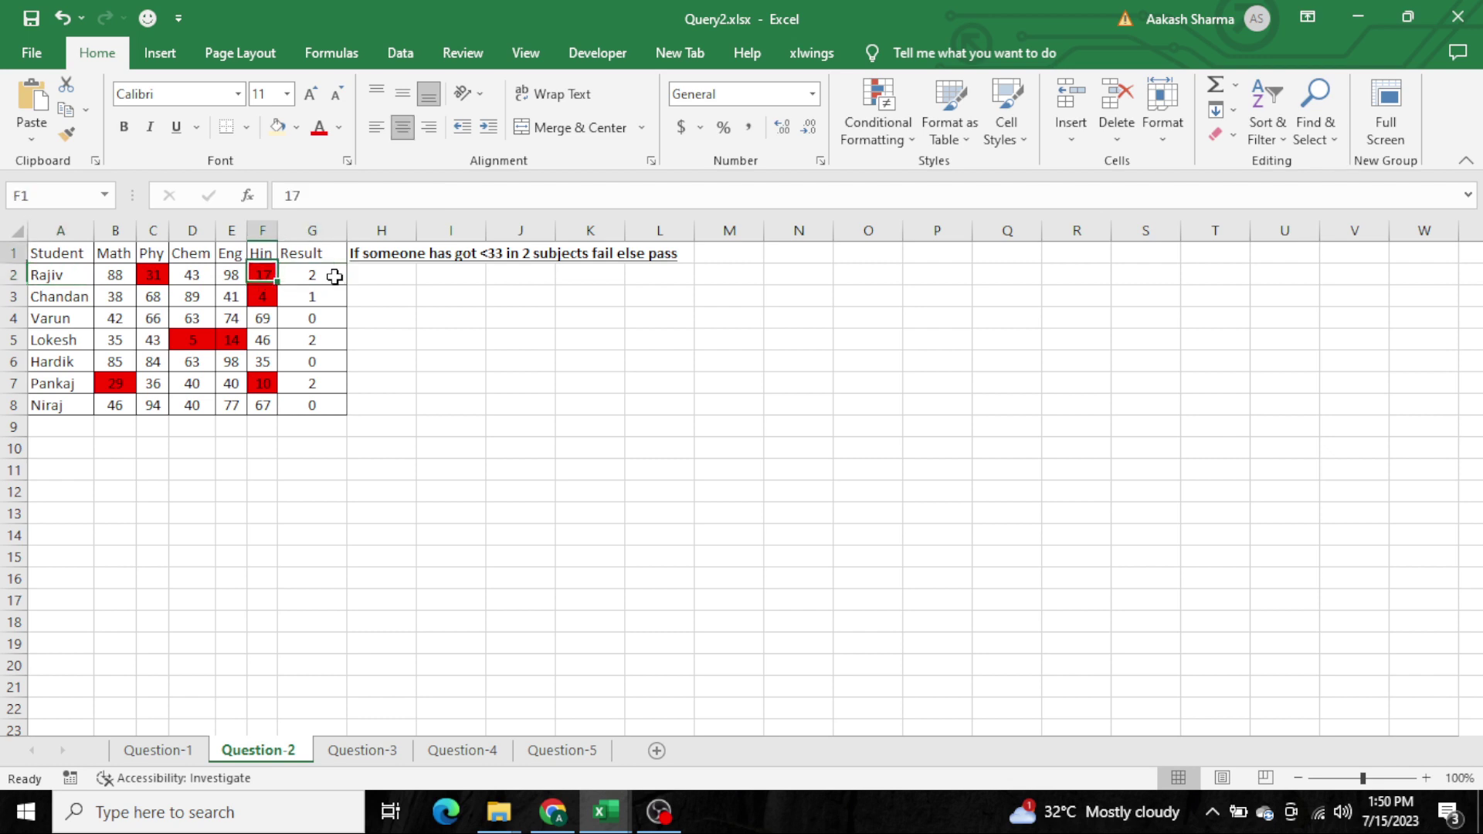
{"action": "key", "text": "Up"}
{"action": "key", "text": "shift+Down"}
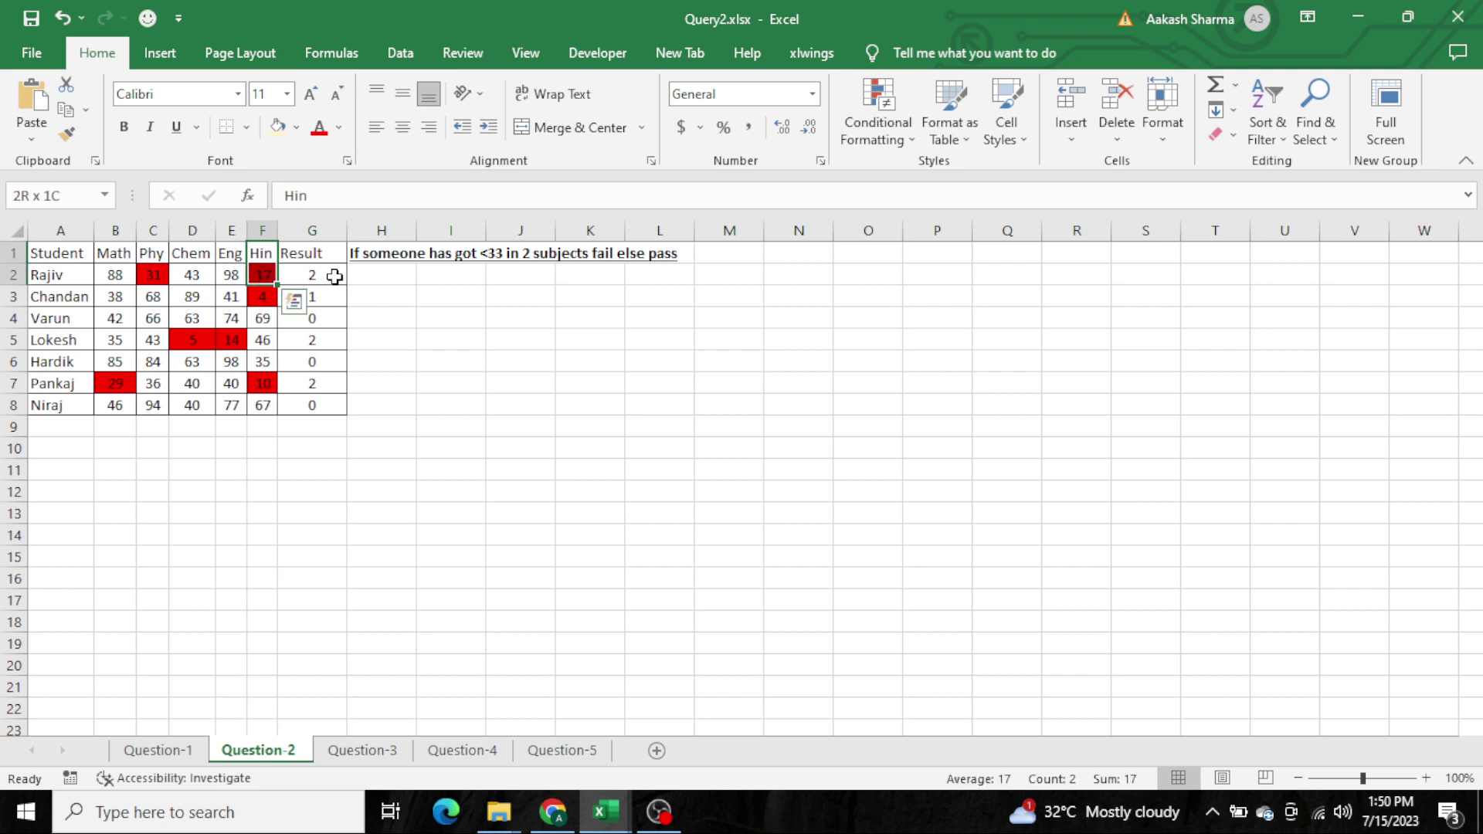
{"action": "key", "text": "Left"}
{"action": "key", "text": "Left"}
{"action": "key", "text": "Left"}
{"action": "key", "text": "shift+Down"}
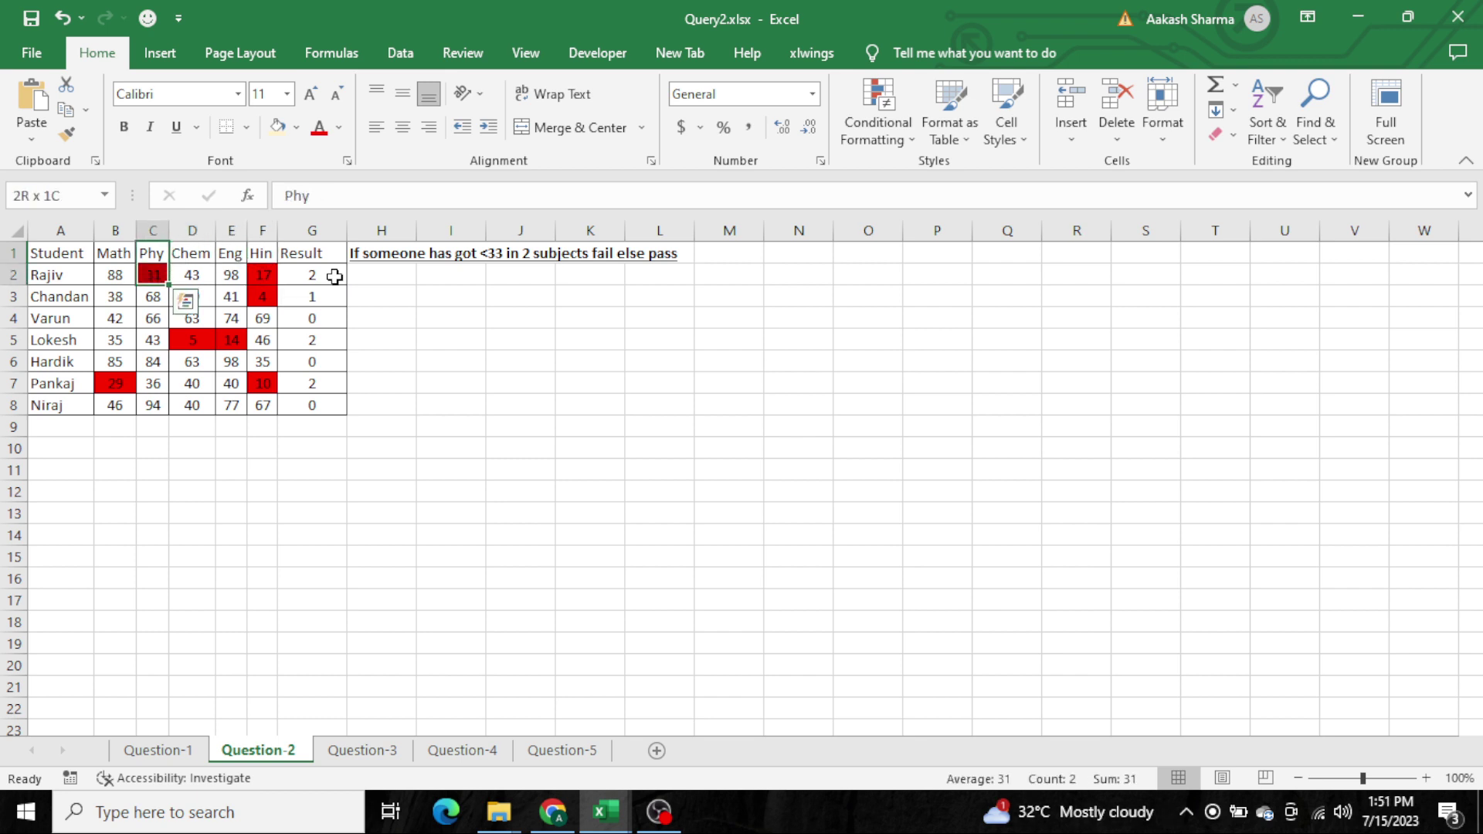
{"action": "key", "text": "Right"}
{"action": "key", "text": "Right"}
{"action": "key", "text": "Down"}
{"action": "key", "text": "Right"}
{"action": "key", "text": "Right"}
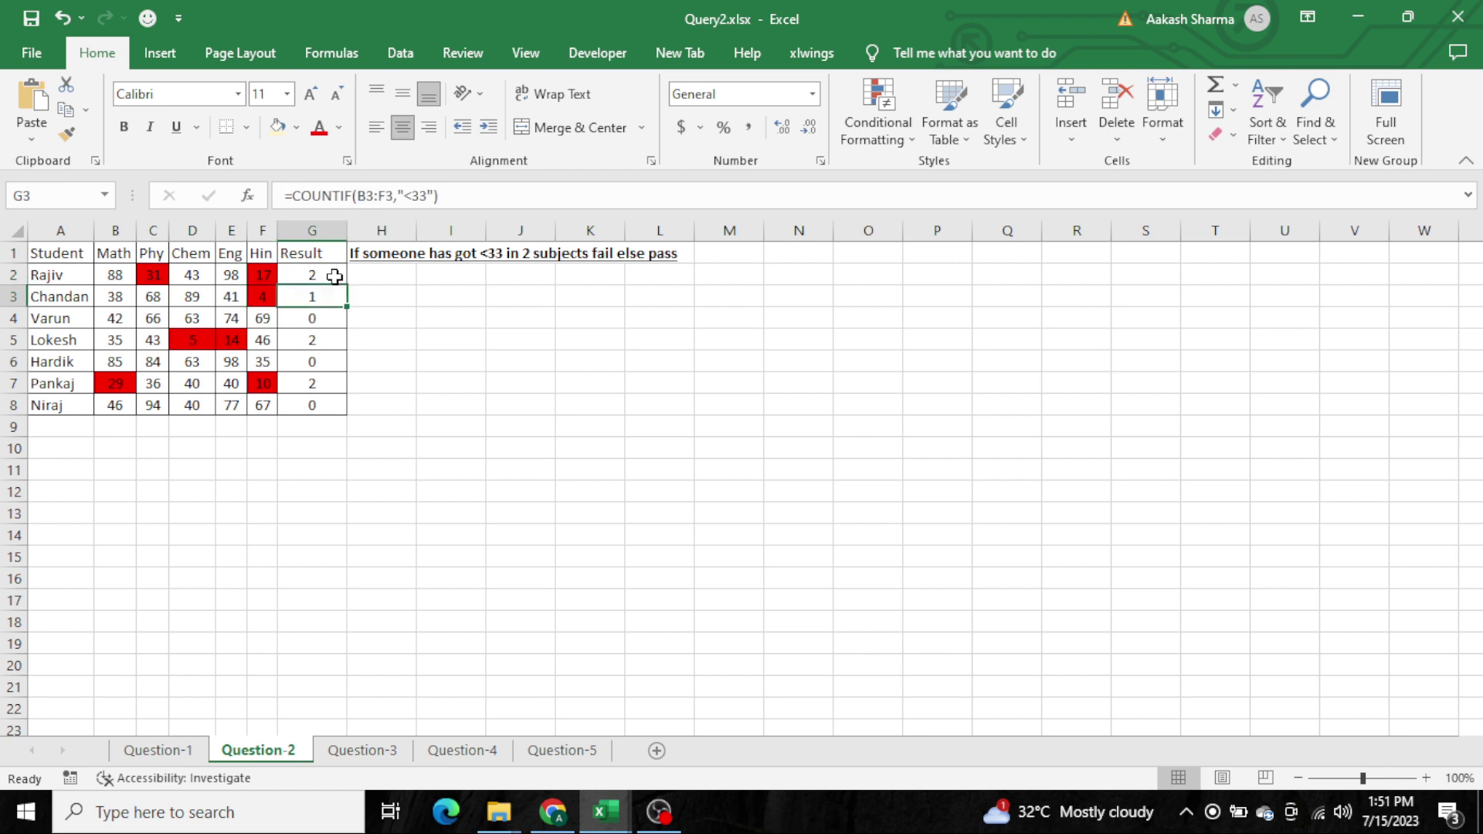
{"action": "key", "text": "Left"}
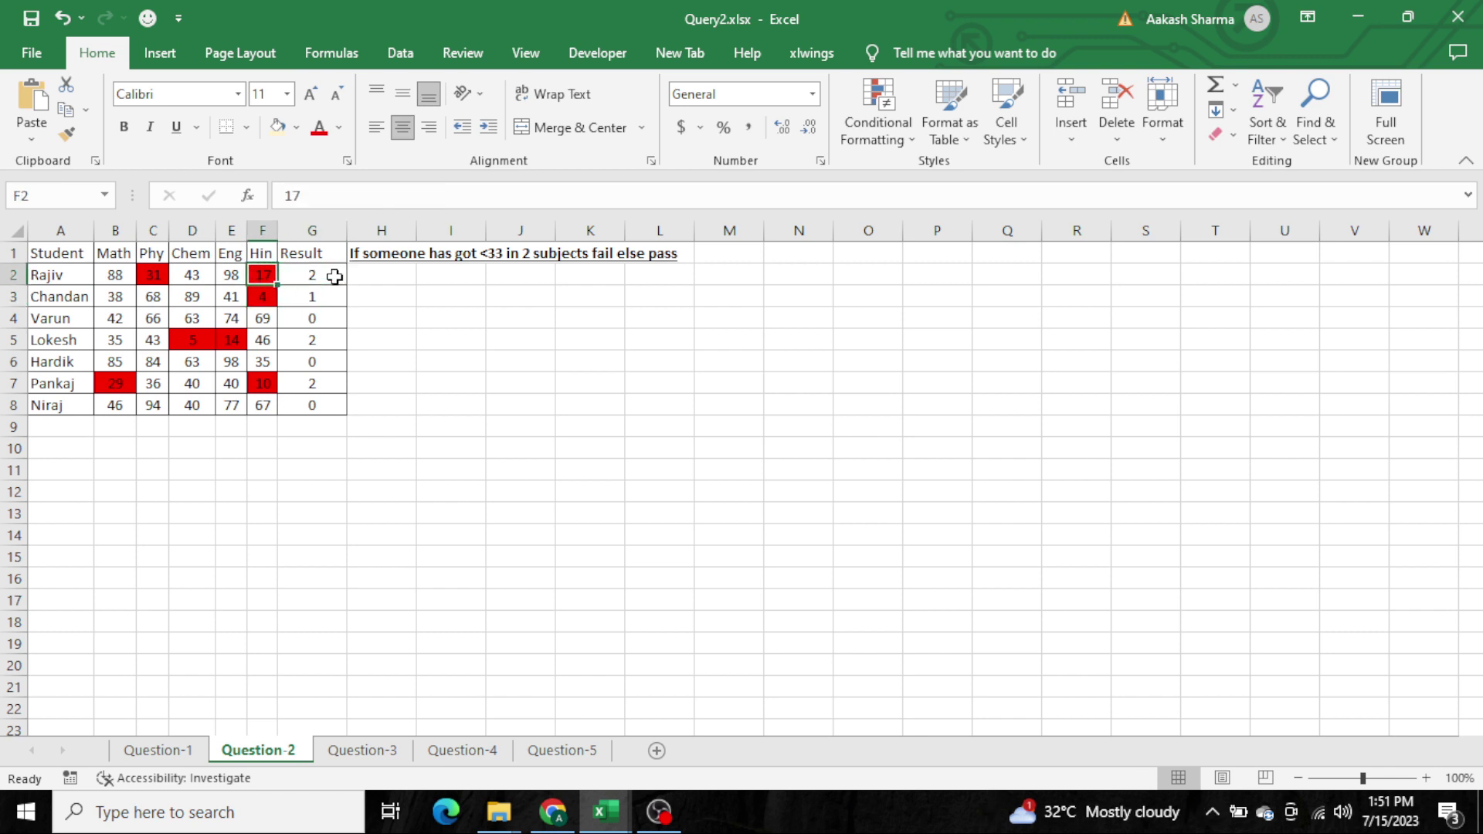
{"action": "key", "text": "Right"}
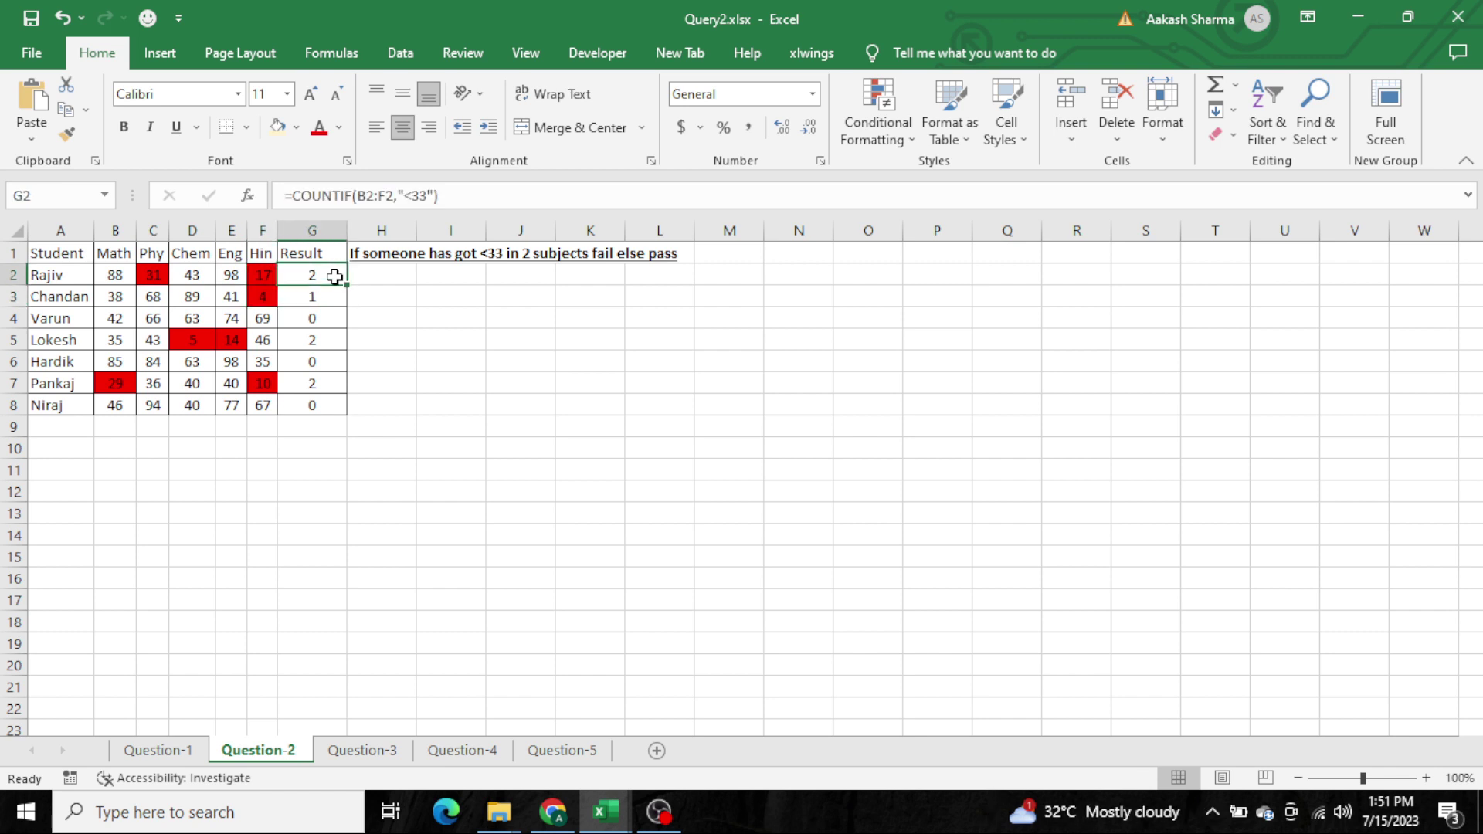
{"action": "key", "text": "Home"}
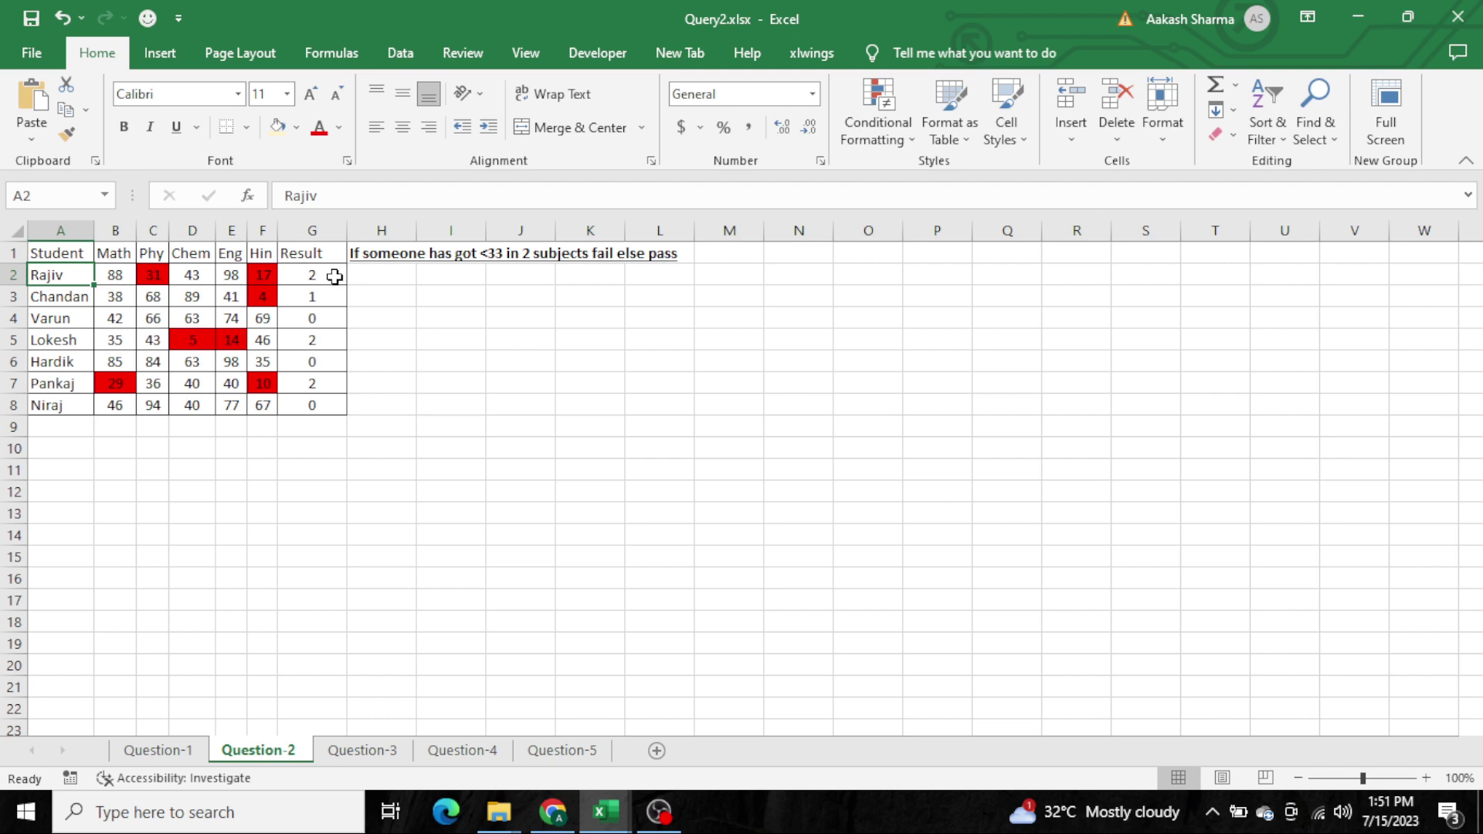
{"action": "key", "text": "ctrl+Right"}
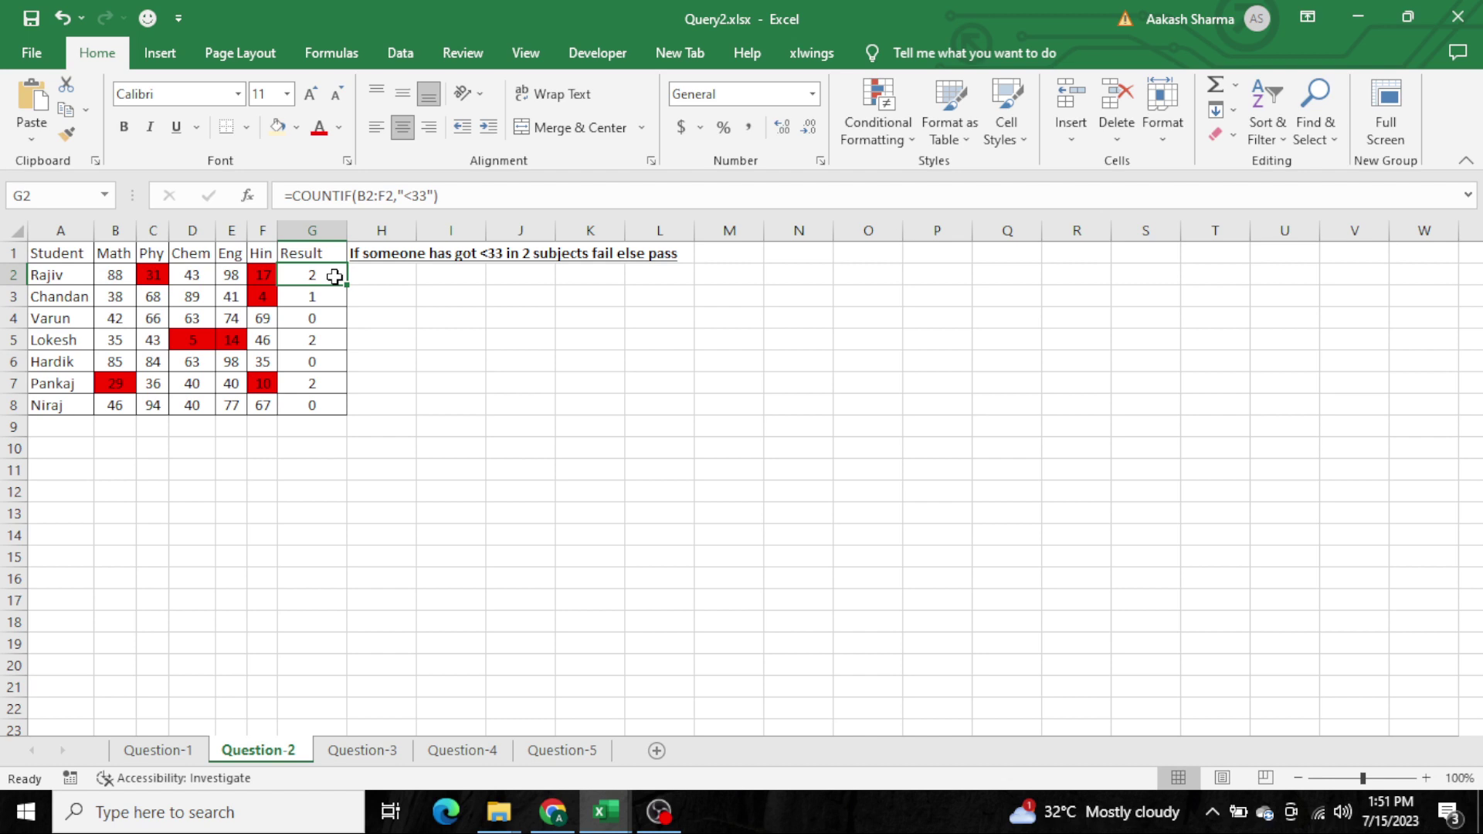
Extend the G2 formula to =IF(COUNTIF(B2:F2,"<33")>=2,"Fail","Pass")
{"action": "double_click", "coordinate": [334, 276]}
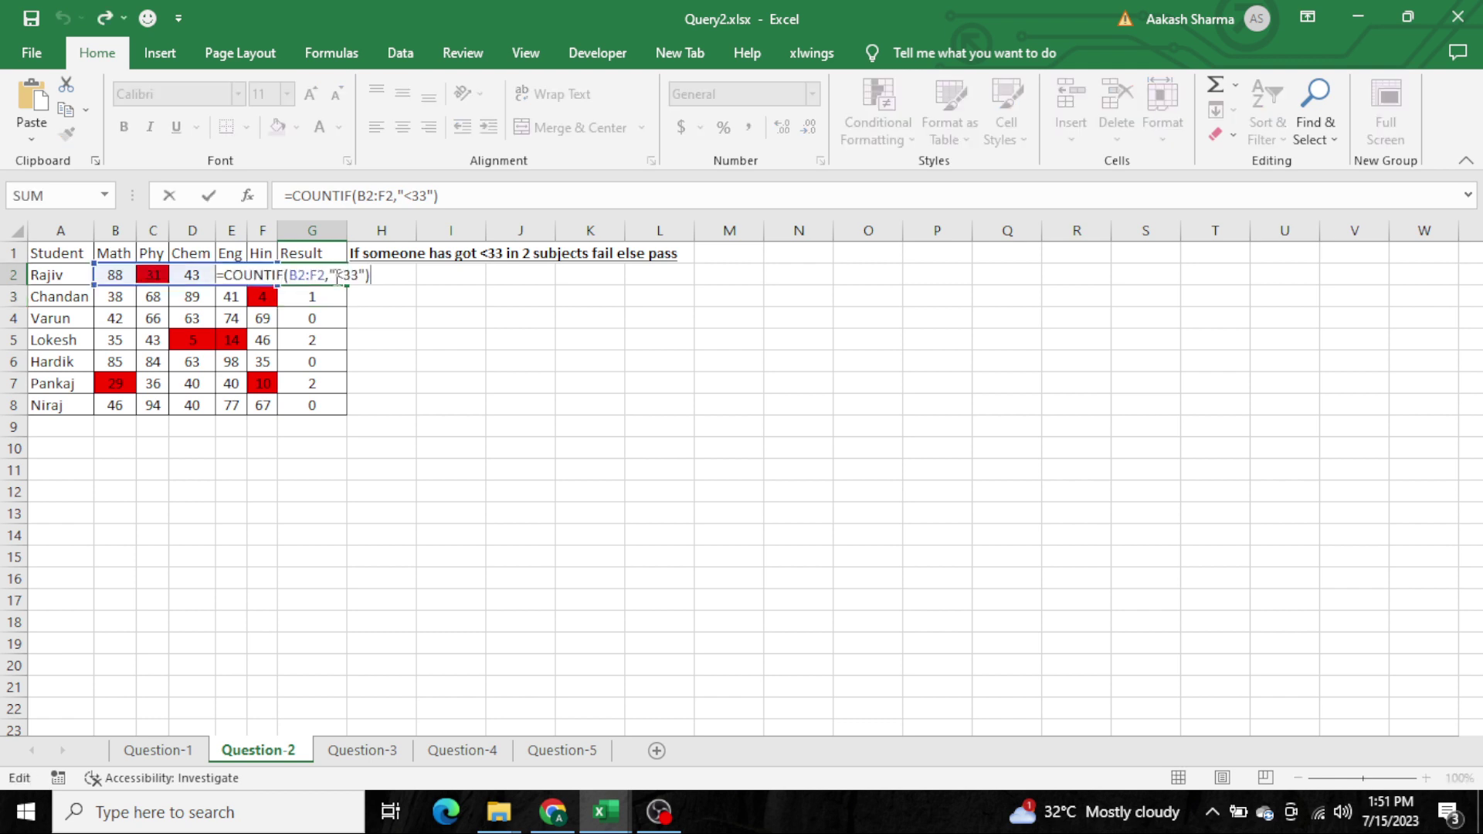
{"action": "type", "text": "IF("}
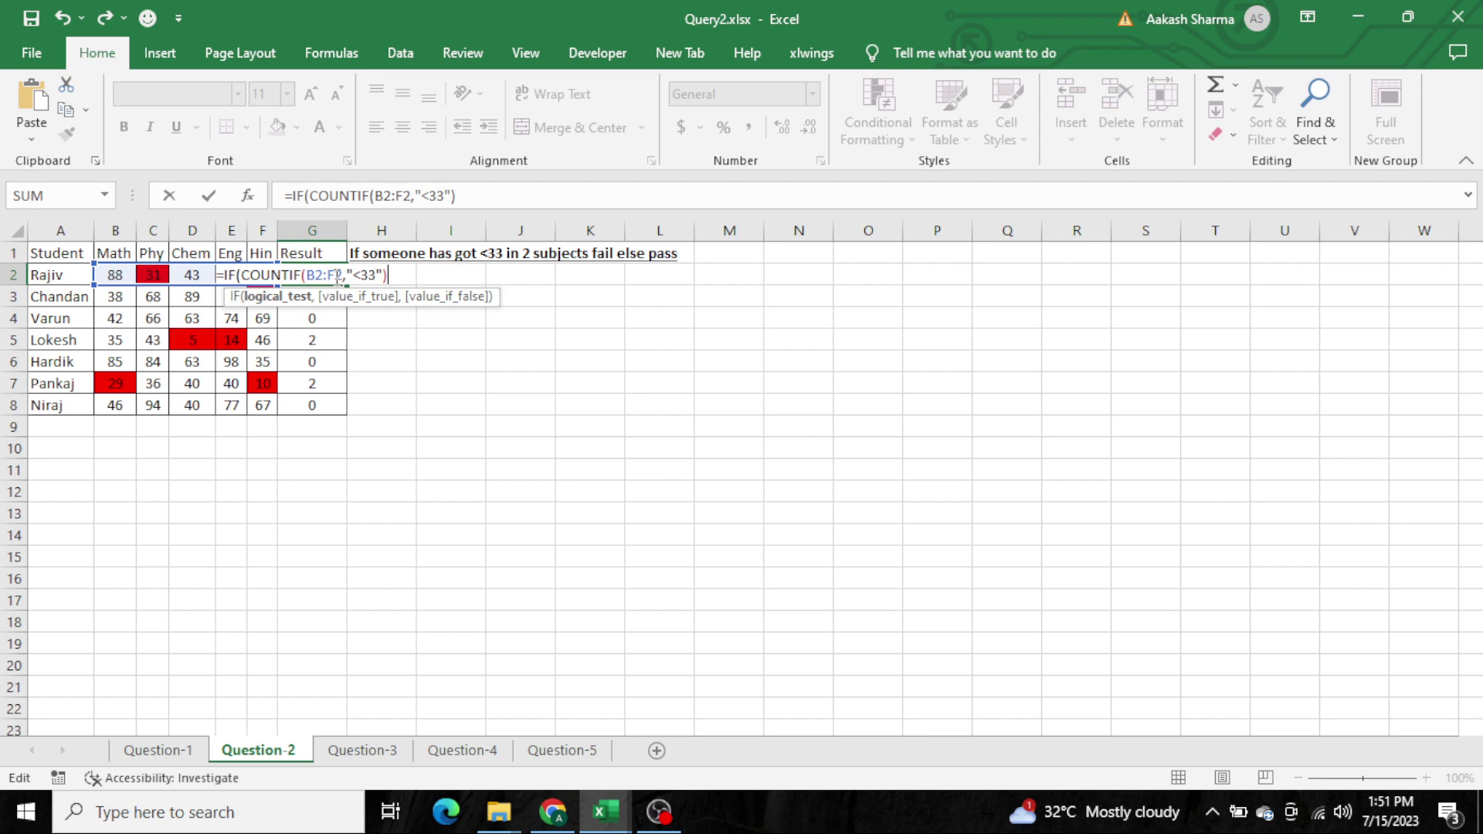
{"action": "key", "text": "End"}
{"action": "type", "text": ">=2,"}
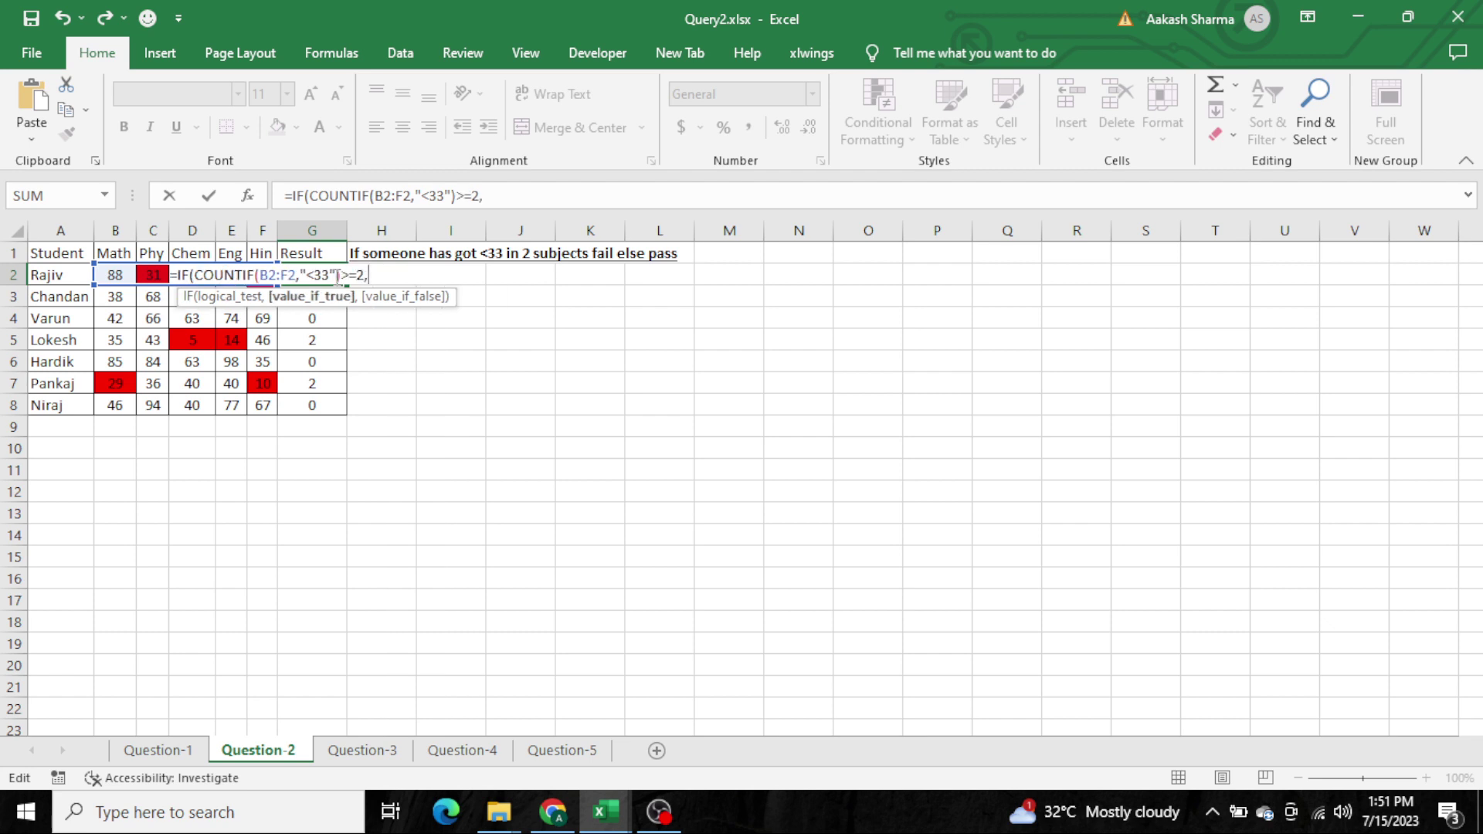
{"action": "type", "text": "\"Fail\",\"Pass\")"}
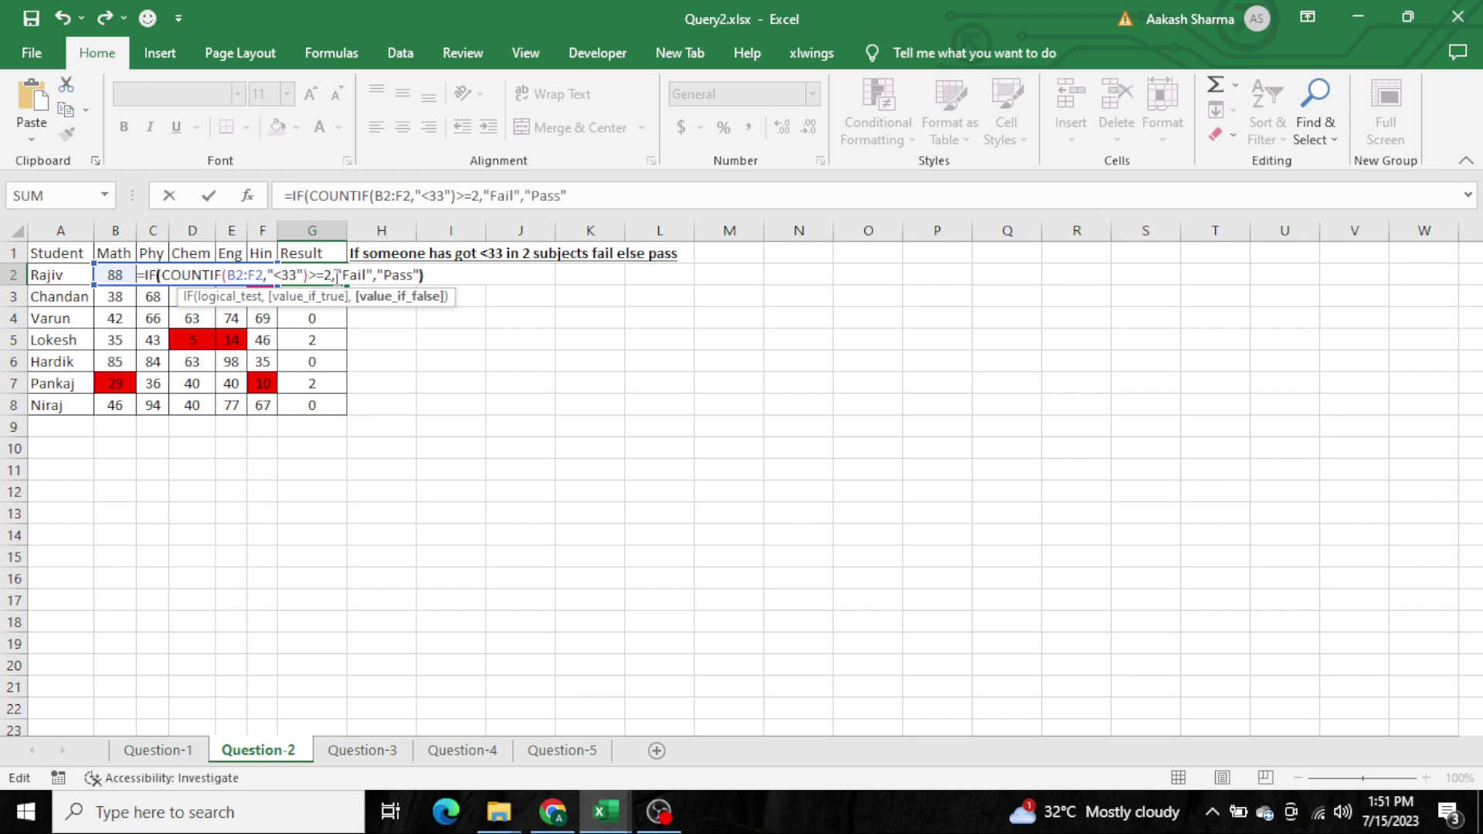
{"action": "key", "text": "Return"}
Fill the pass/fail formula from G2 down to G8
{"action": "key", "text": "Up"}
{"action": "key", "text": "ctrl+shift+Down"}
{"action": "key", "text": "ctrl+d"}
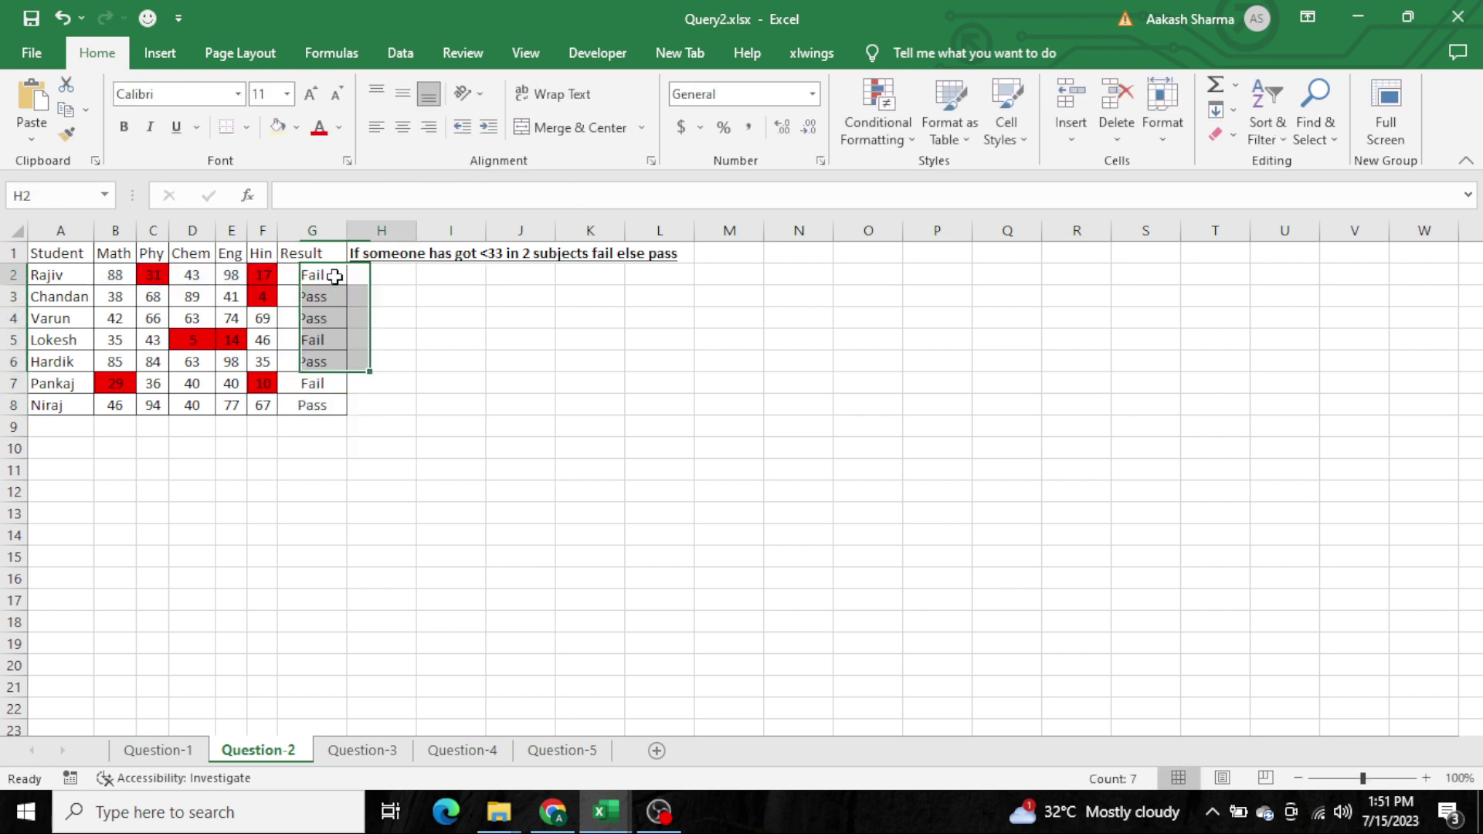
Show G2's formula as the text =IF(COUNTIF(B2:F2,"<33")>=2,"Fail","Pass") in H2, beneath the rule
{"action": "double_click", "coordinate": [334, 276]}
{"action": "key", "text": "Return"}
{"action": "key", "text": "Up"}
{"action": "key", "text": "Right"}
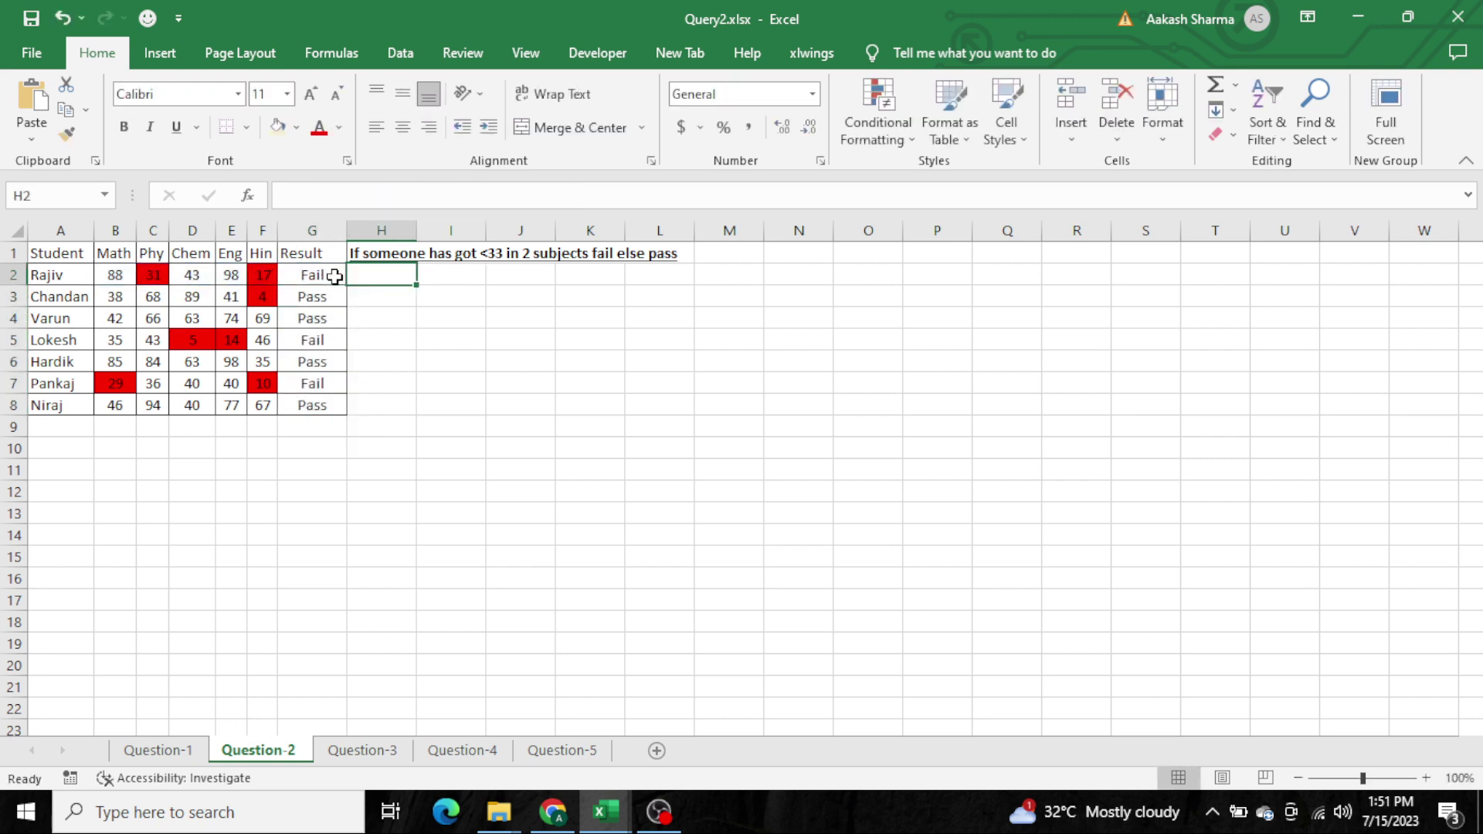
{"action": "type", "text": "=IF(COUNTIF(B2:F2,\"<33\")>=2,\"Fail\",\"Pass\")"}
{"action": "key", "text": "Return"}
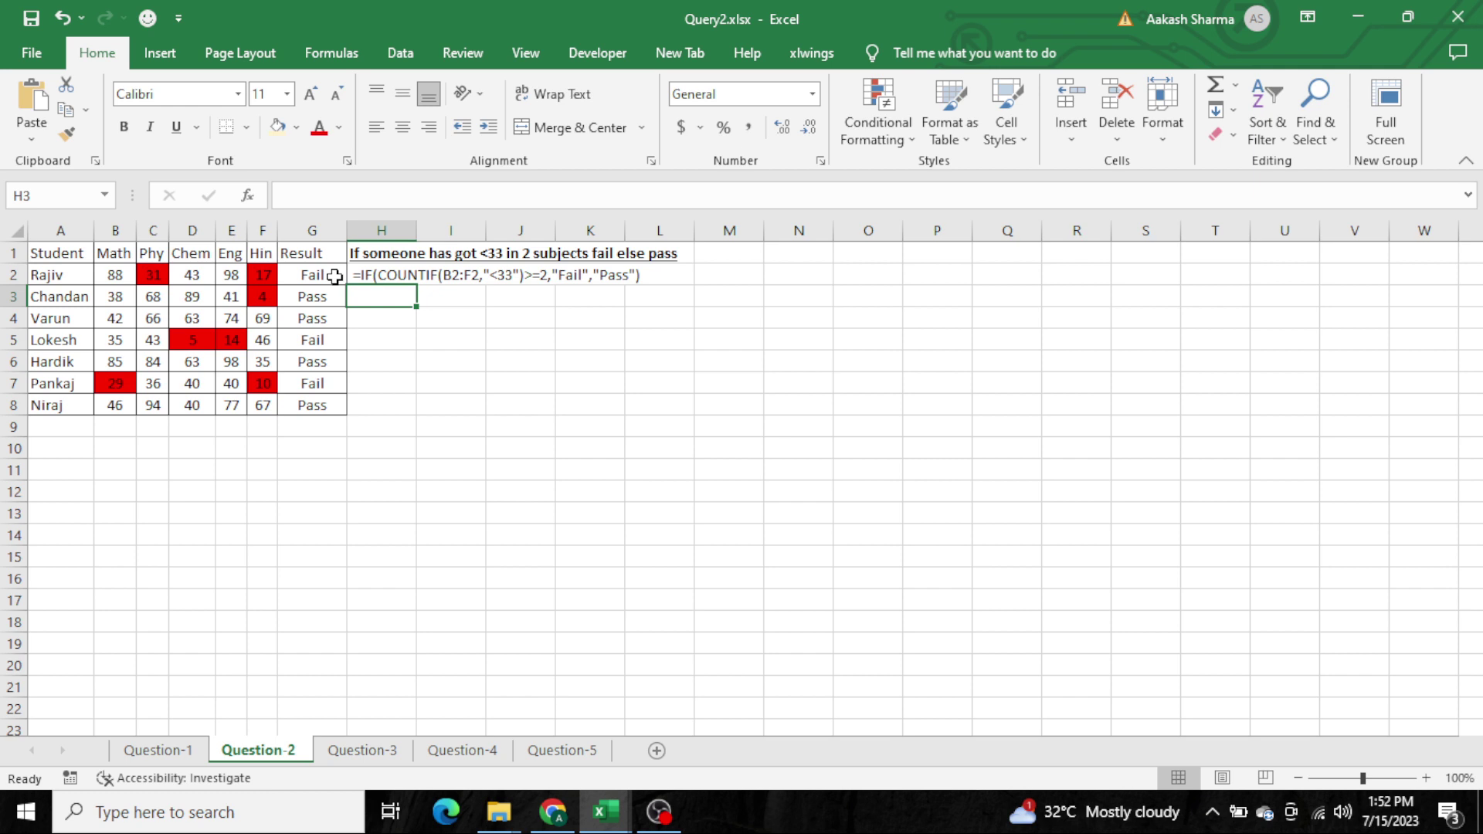
Go to the Question-3 sheet and look over the full list in the Name column
{"action": "key", "text": "Up"}
{"action": "key", "text": "Up"}
{"action": "key", "text": "Left"}
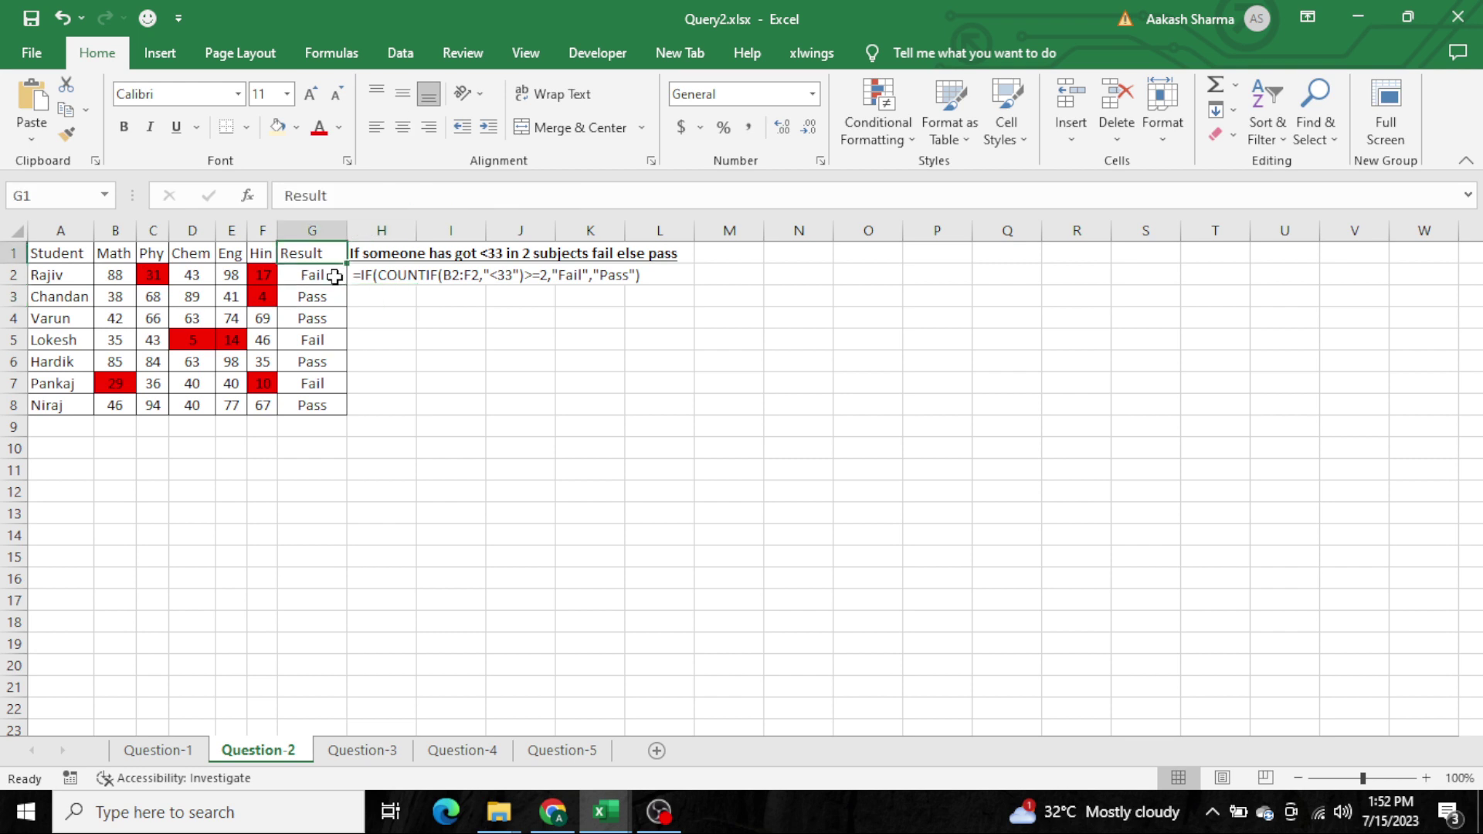
{"action": "key", "text": "ctrl+Page_Down"}
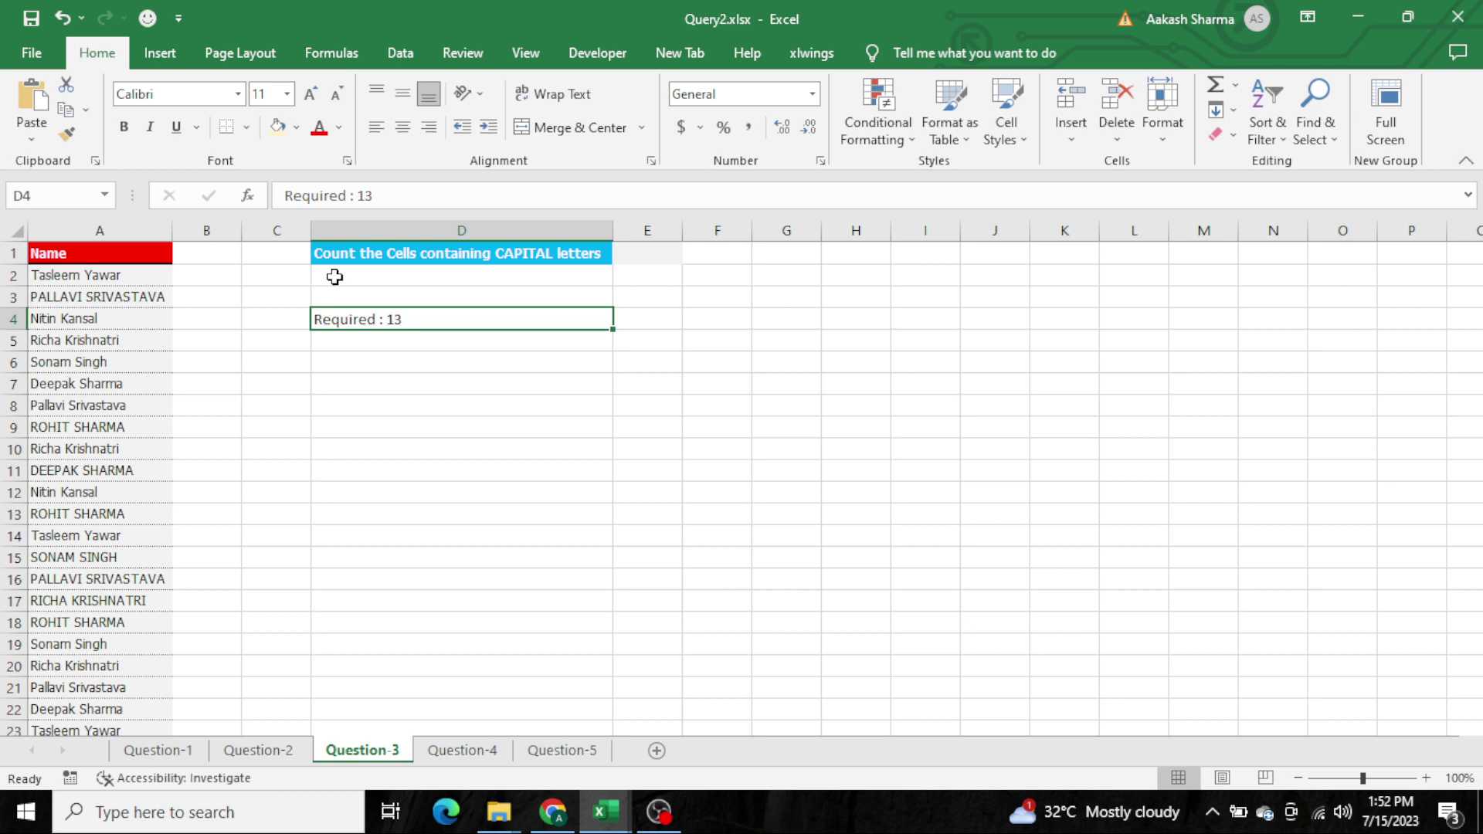
{"action": "key", "text": "ctrl+Left"}
{"action": "key", "text": "Up"}
{"action": "key", "text": "Up"}
{"action": "key", "text": "ctrl+shift+Down"}
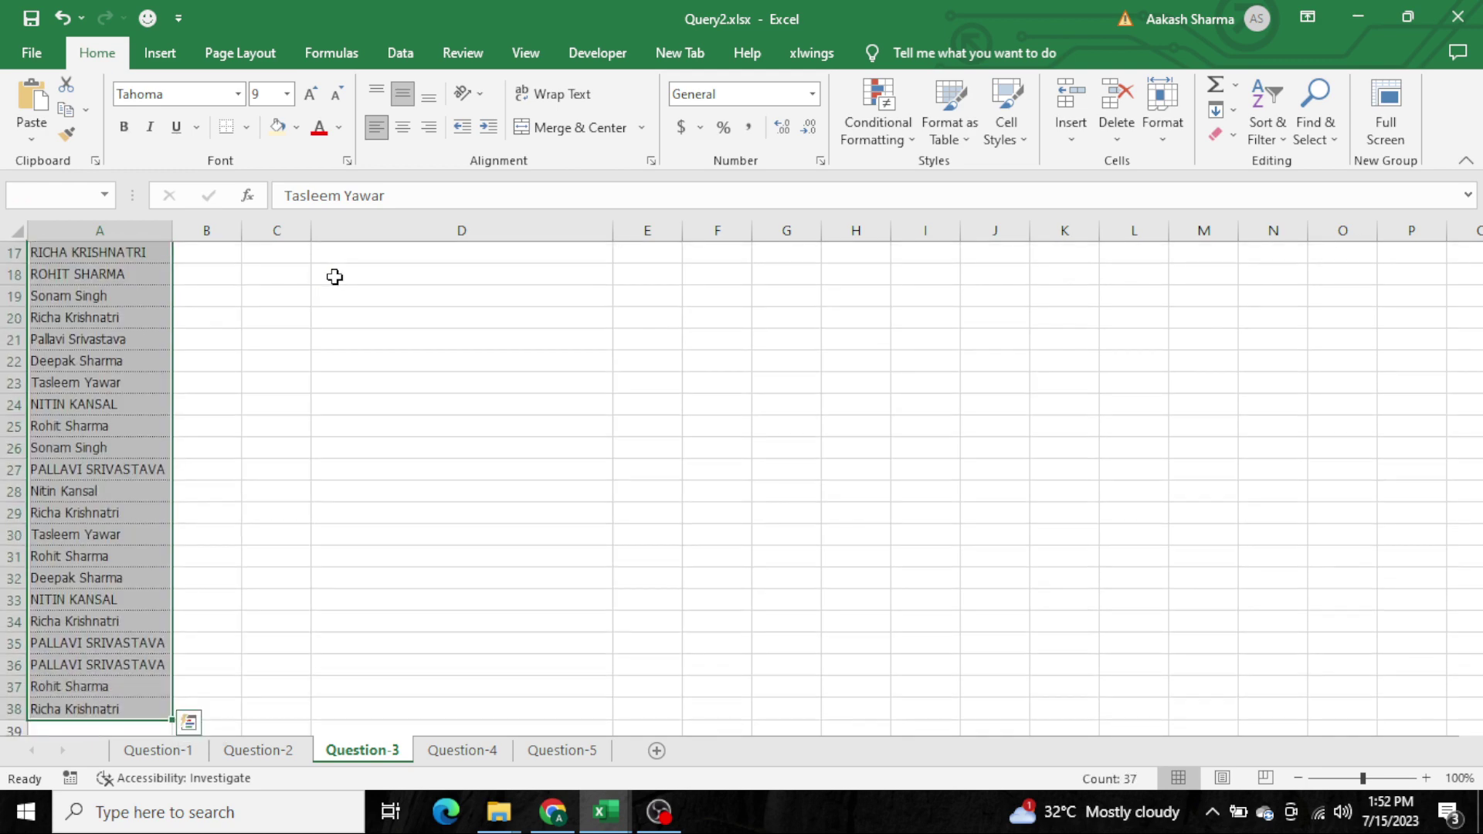
Freeze the panes above row 2 on Question-3 to keep the header row in place
{"action": "key", "text": "ctrl+Up"}
{"action": "key", "text": "Down"}
{"action": "key", "text": "shift+space"}
{"action": "key", "text": "alt+w"}
{"action": "key", "text": "f"}
{"action": "key", "text": "f"}
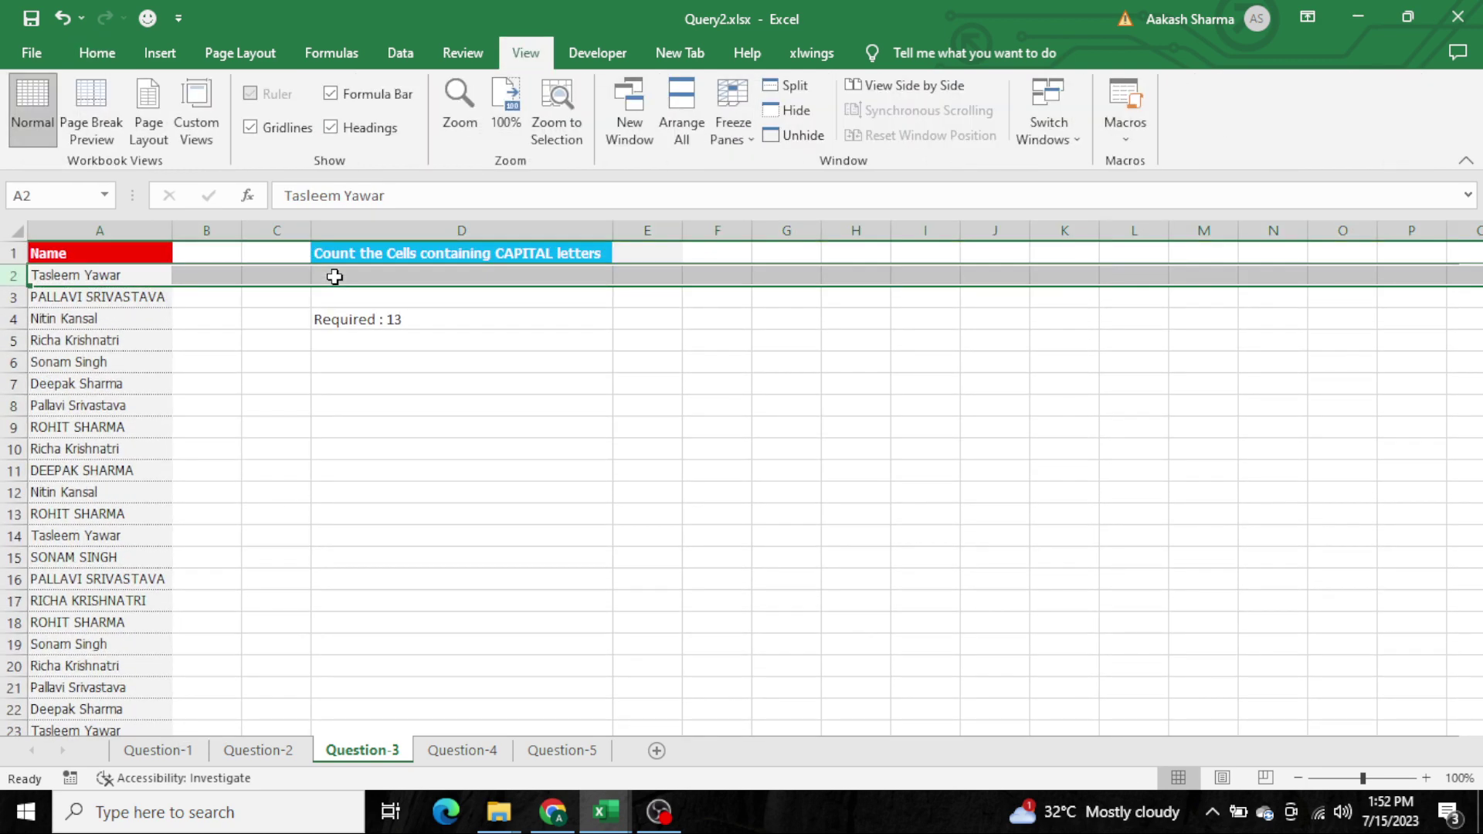
{"action": "key", "text": "Up"}
{"action": "key", "text": "Down"}
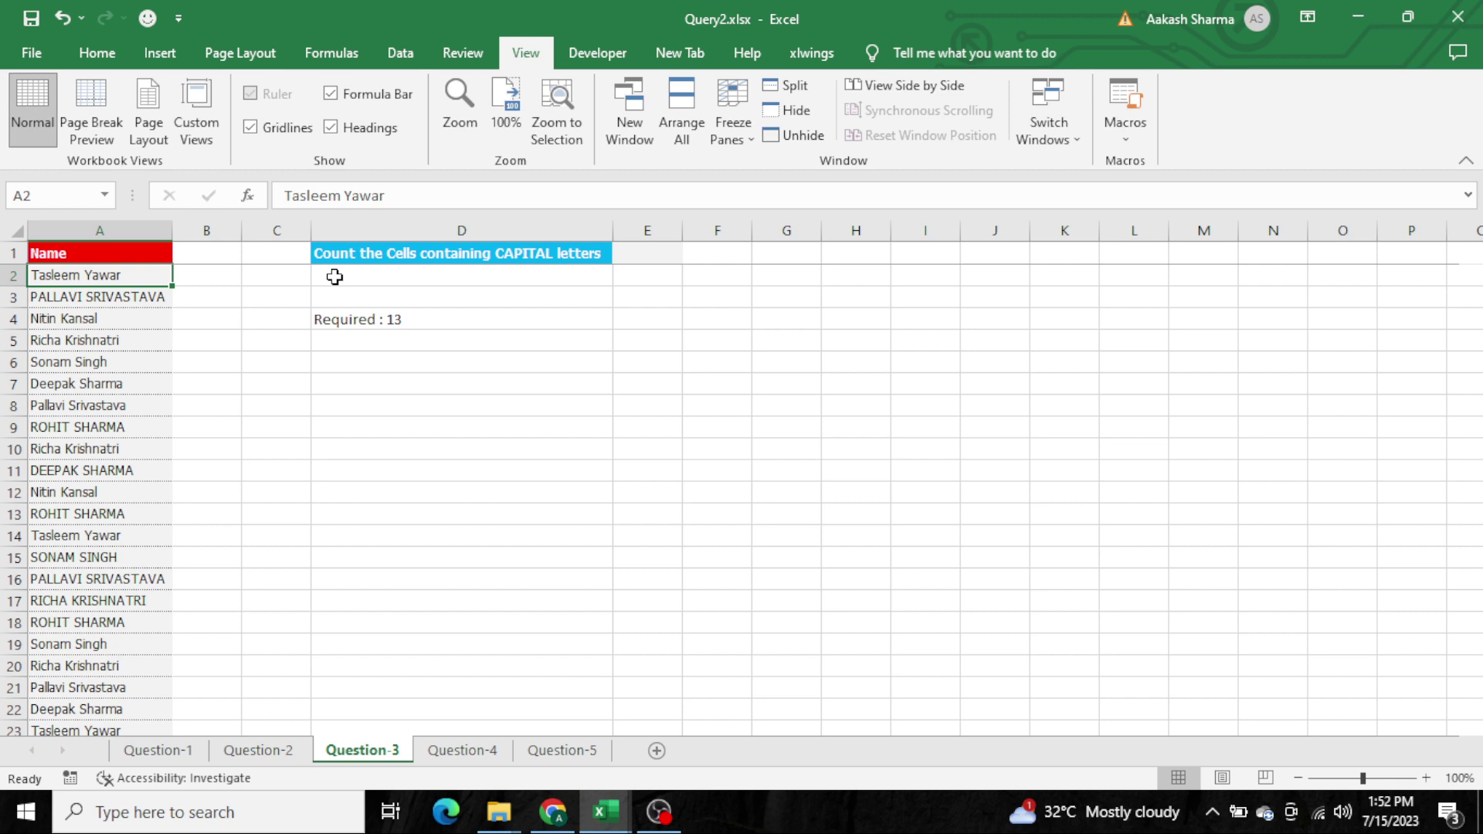
Begin a formula in D6 with =SUMPRODUCT(--(EXACT( for counting the all-capital names
{"action": "key", "text": "Right"}
{"action": "key", "text": "Right"}
{"action": "key", "text": "Right"}
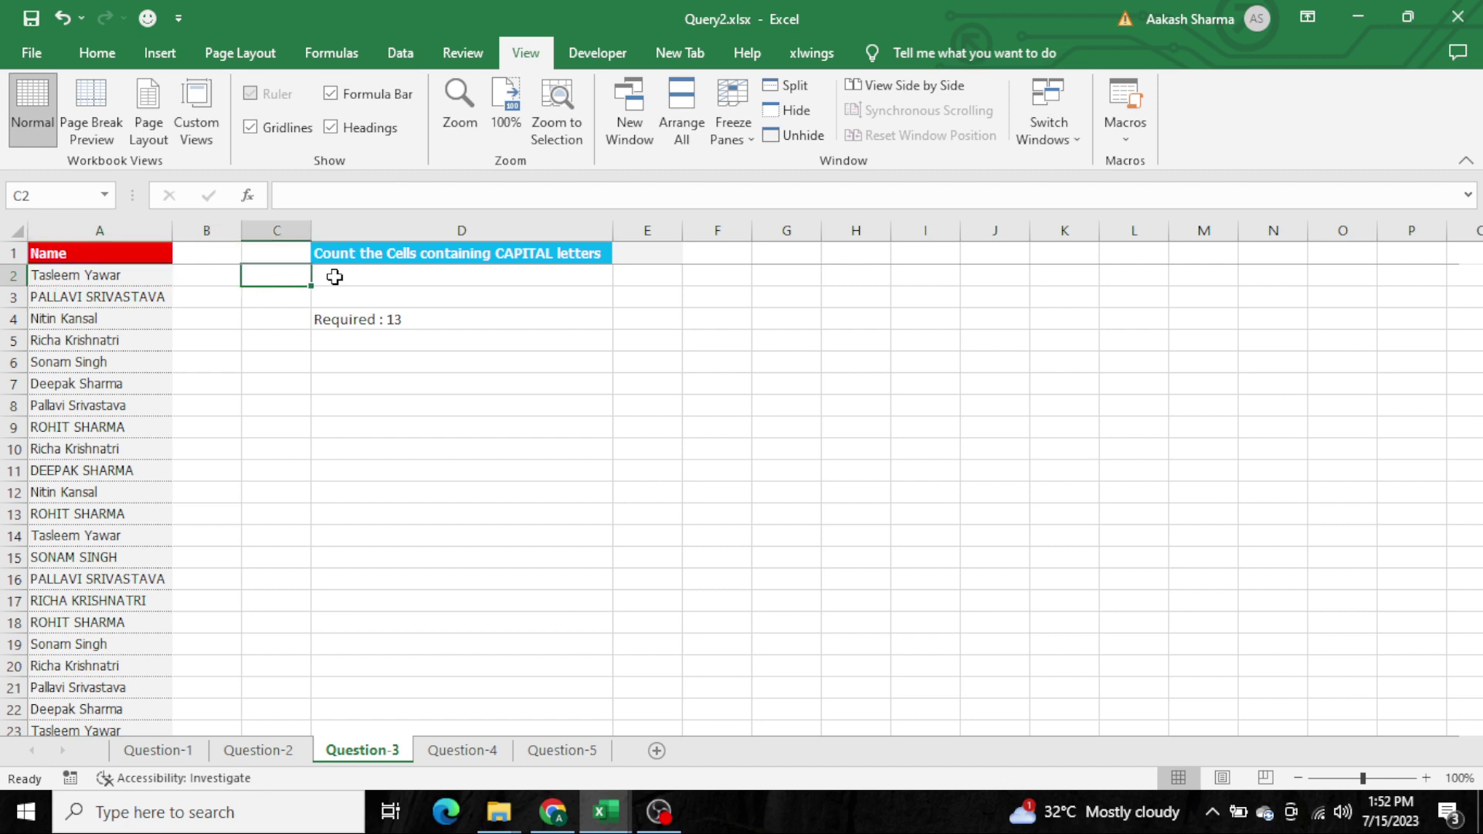
{"action": "key", "text": "Down"}
{"action": "key", "text": "Down"}
{"action": "key", "text": "Down"}
{"action": "key", "text": "Down"}
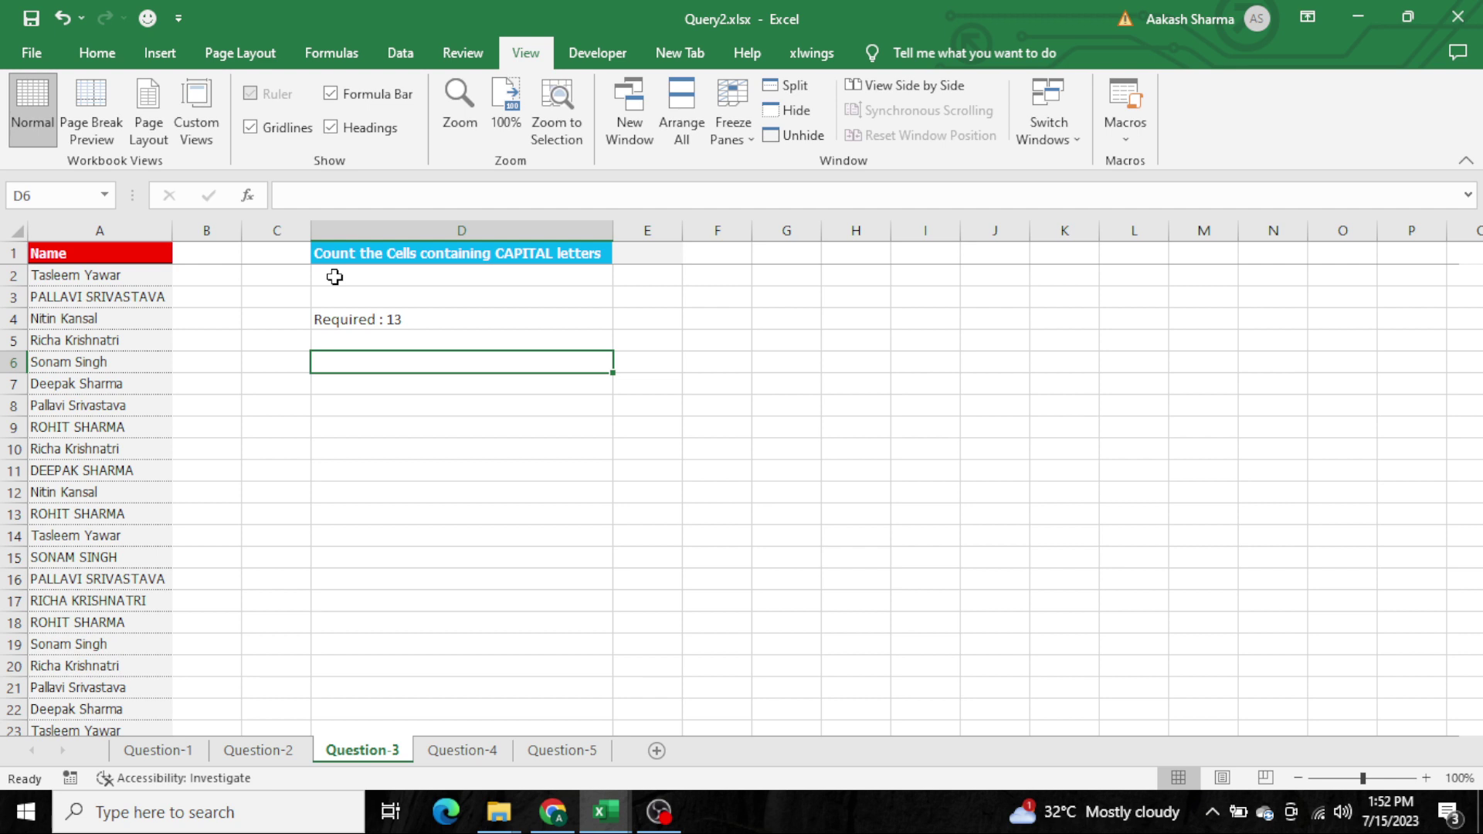
{"action": "type", "text": "=sump"}
{"action": "key", "text": "Tab"}
{"action": "type", "text": "--"}
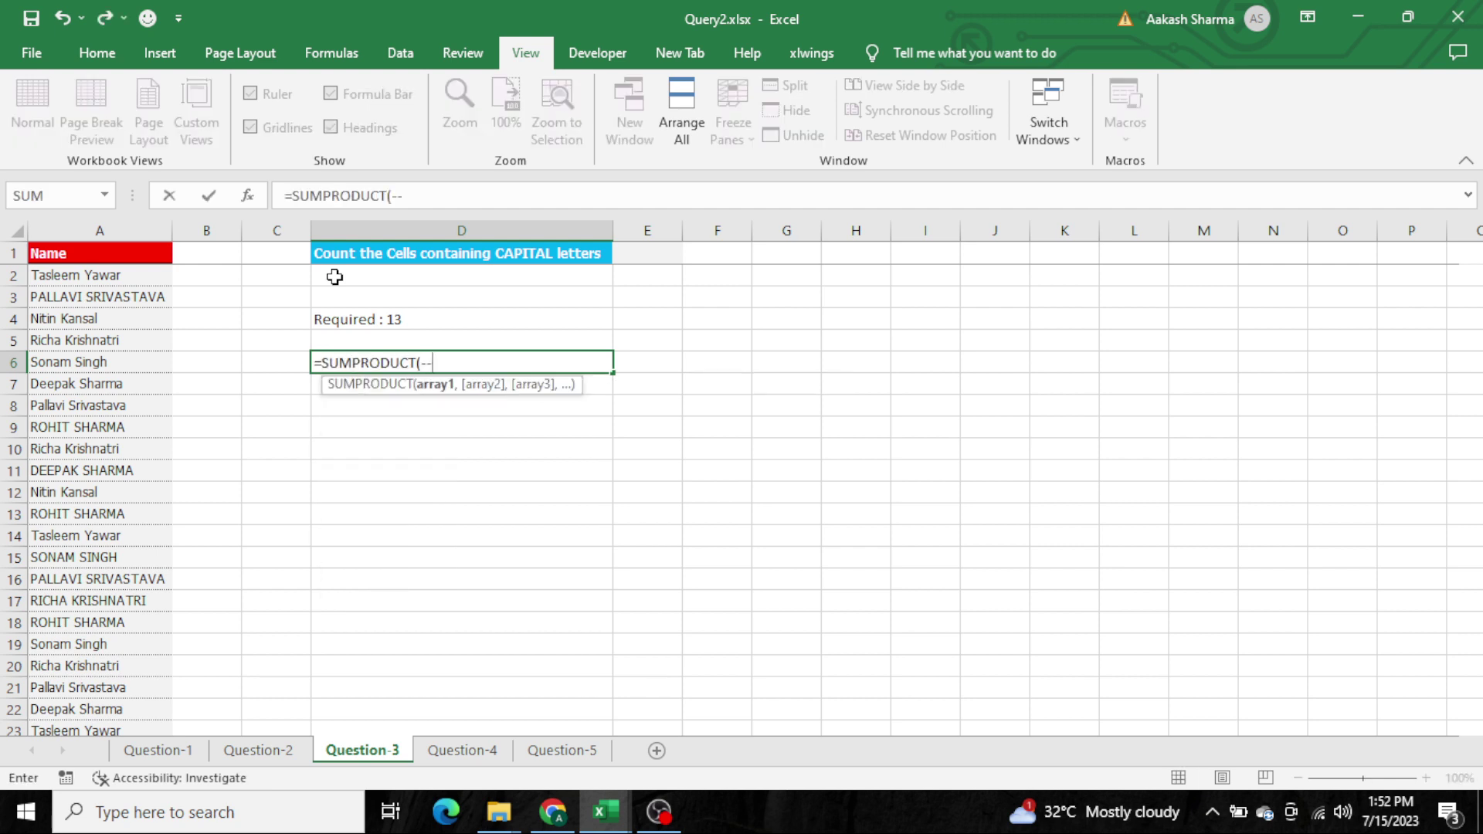
{"action": "type", "text": "("}
{"action": "type", "text": "ex"}
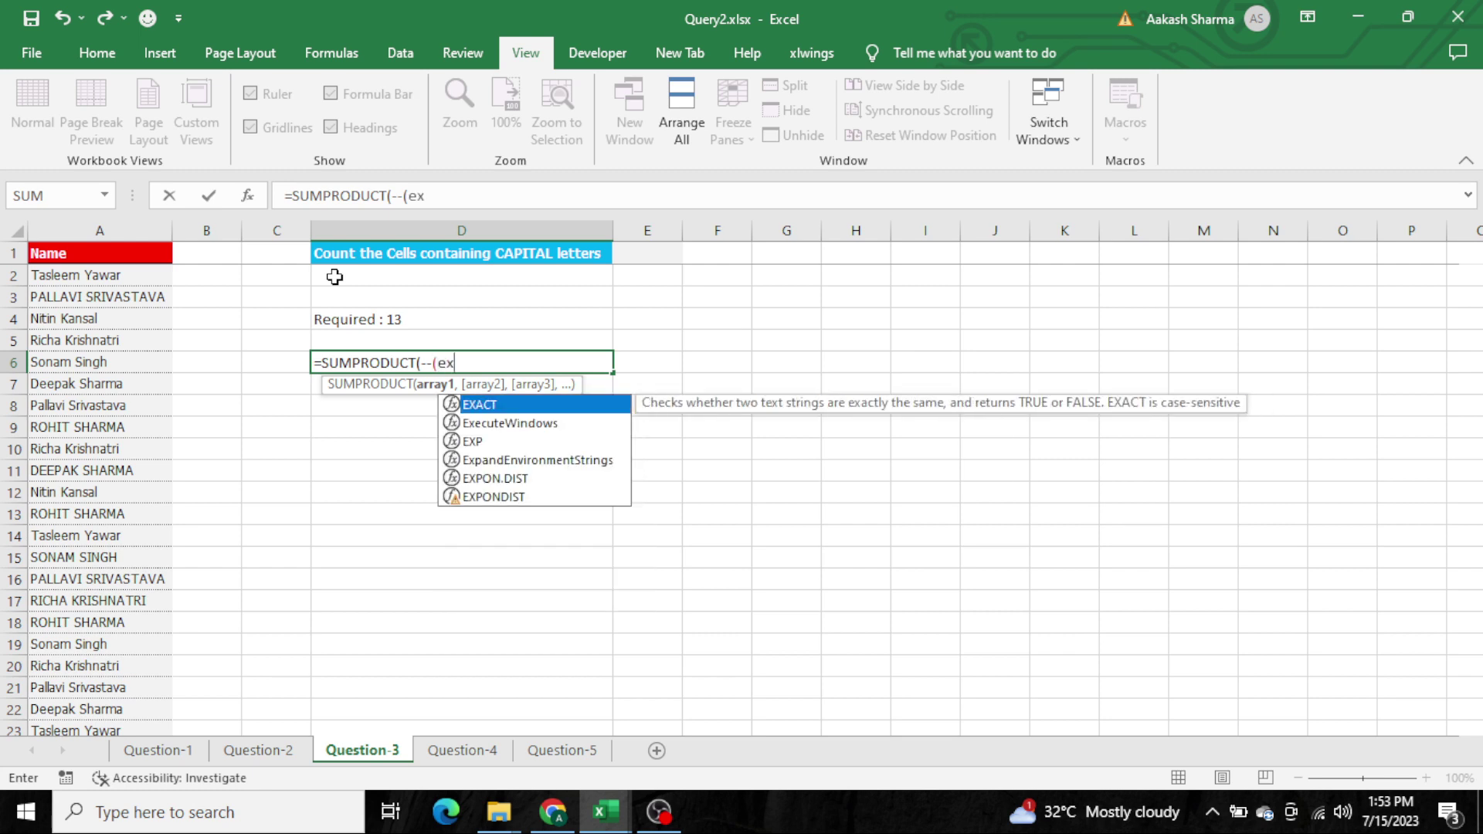
{"action": "key", "text": "Tab"}
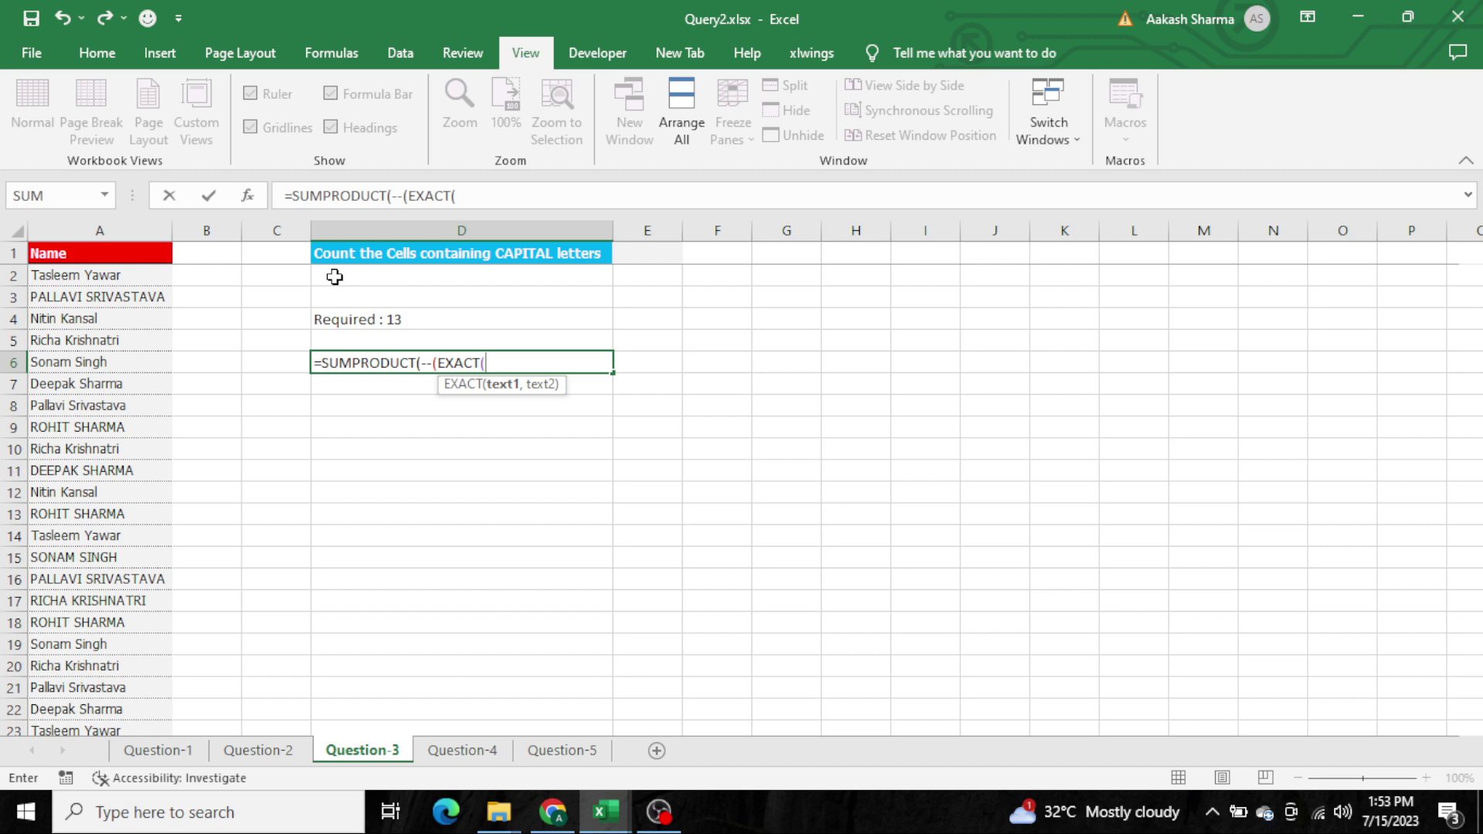
Supply the absolute name range $A$2:$A$38 as the first argument of EXACT
{"action": "key", "text": "ctrl+Left"}
{"action": "key", "text": "ctrl+Up"}
{"action": "key", "text": "Down"}
{"action": "key", "text": "ctrl+shift+Down"}
{"action": "key", "text": "F4"}
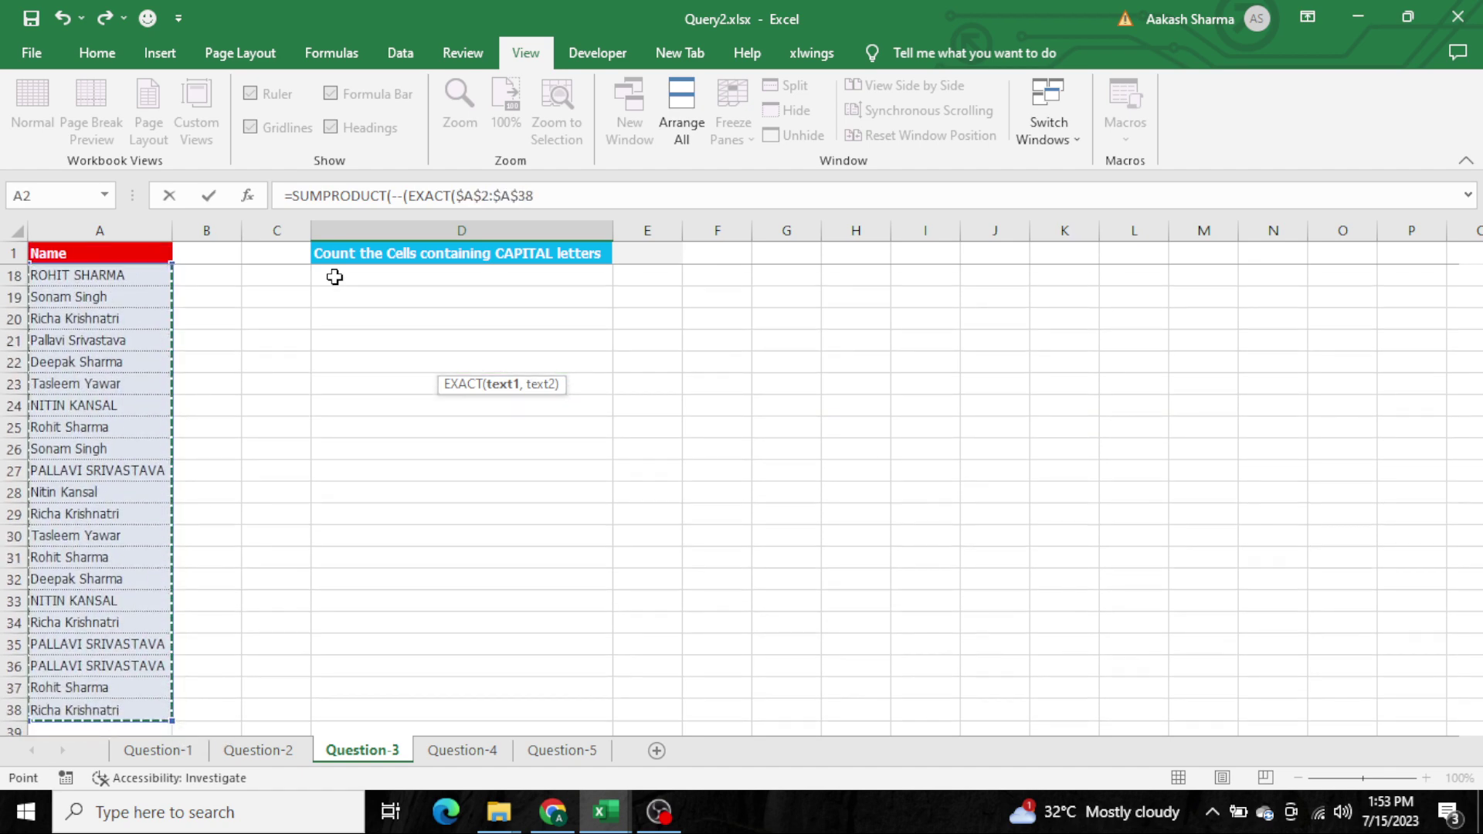
{"action": "type", "text": ","}
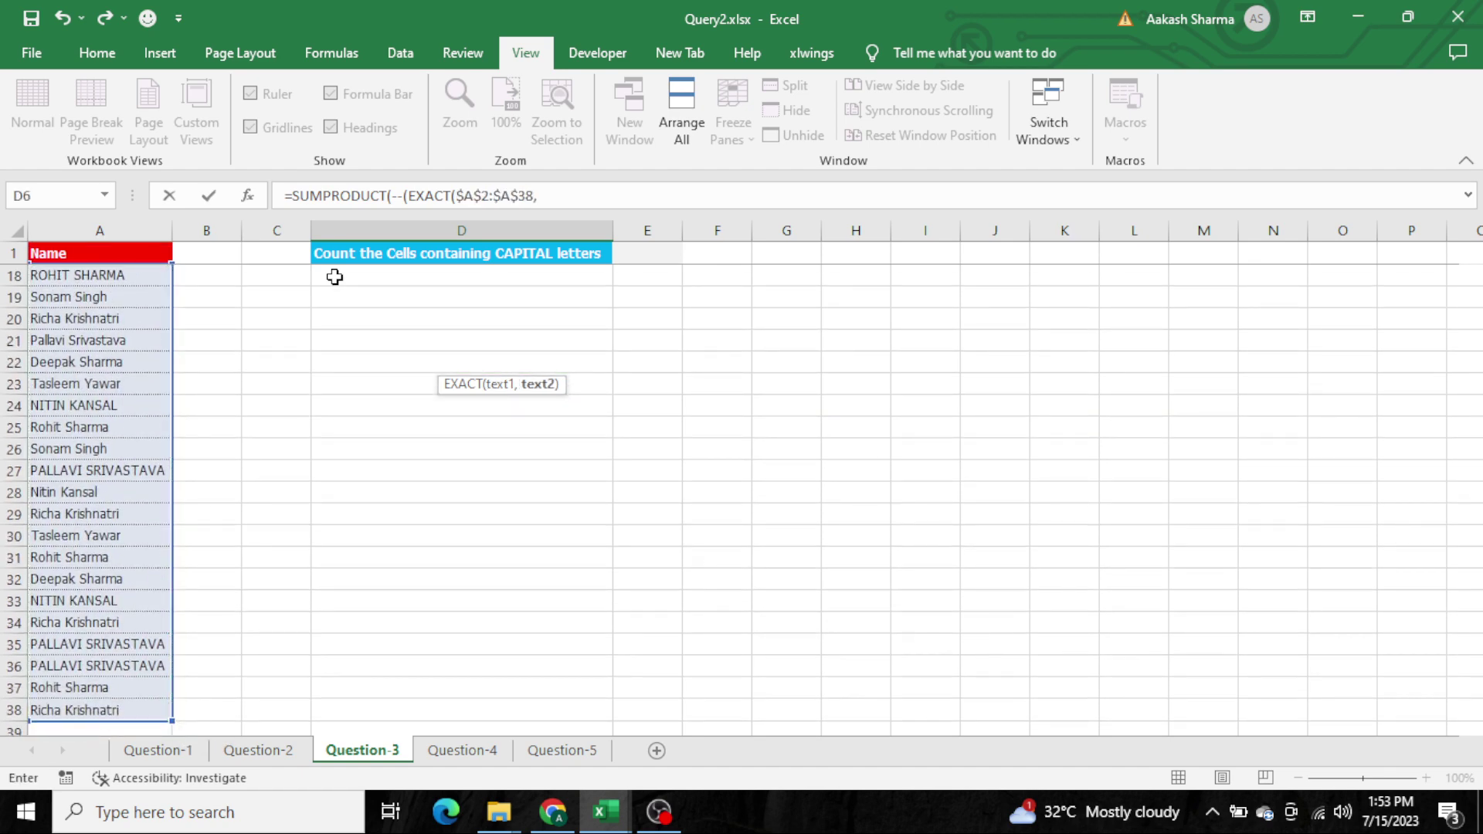
Complete the D6 formula as =SUMPRODUCT(--(EXACT($A$2:$A$38,UPPER($A$2:$A$38))))
{"action": "type", "text": "upe"}
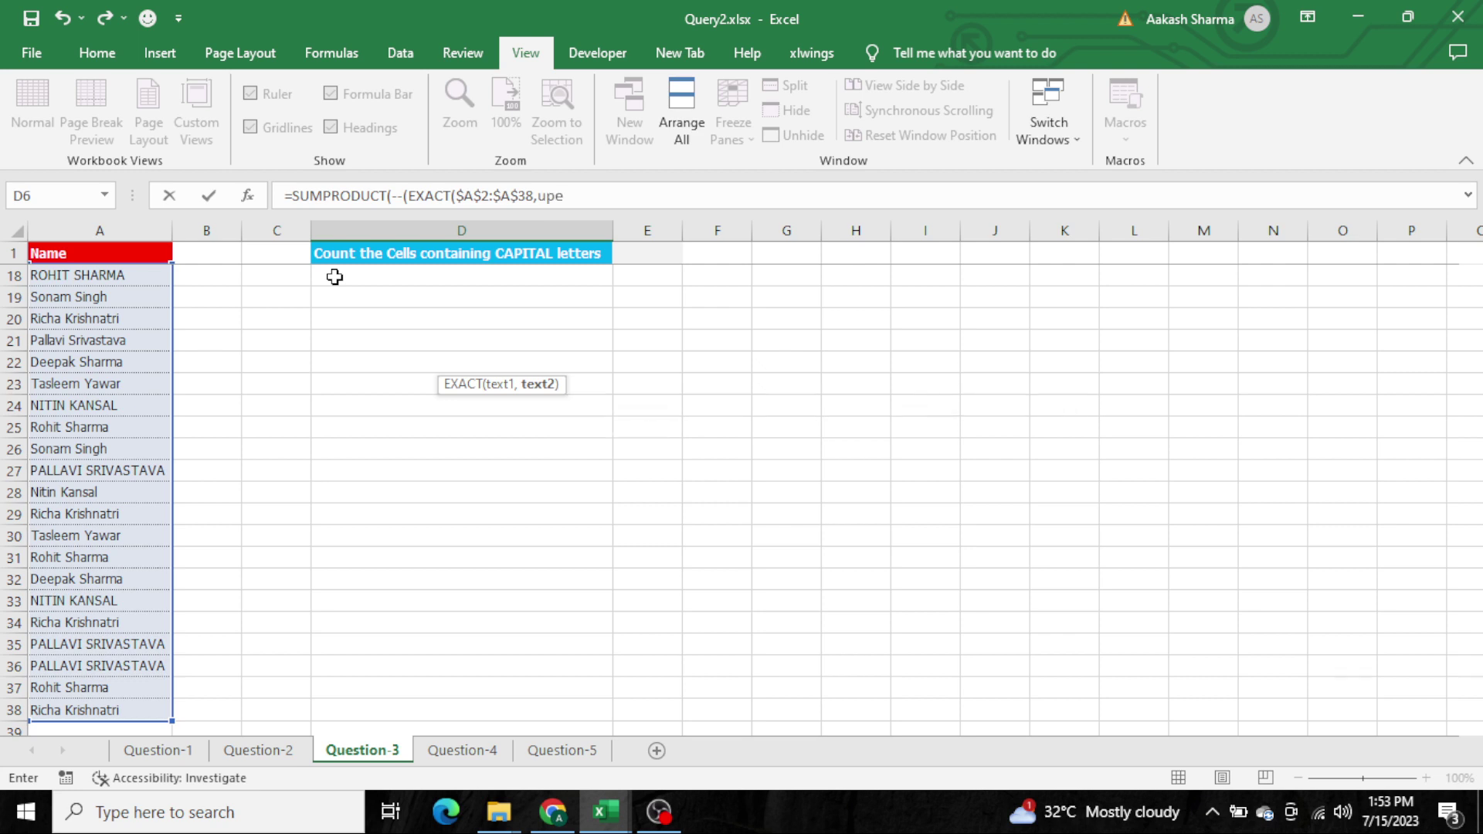
{"action": "key", "text": "BackSpace"}
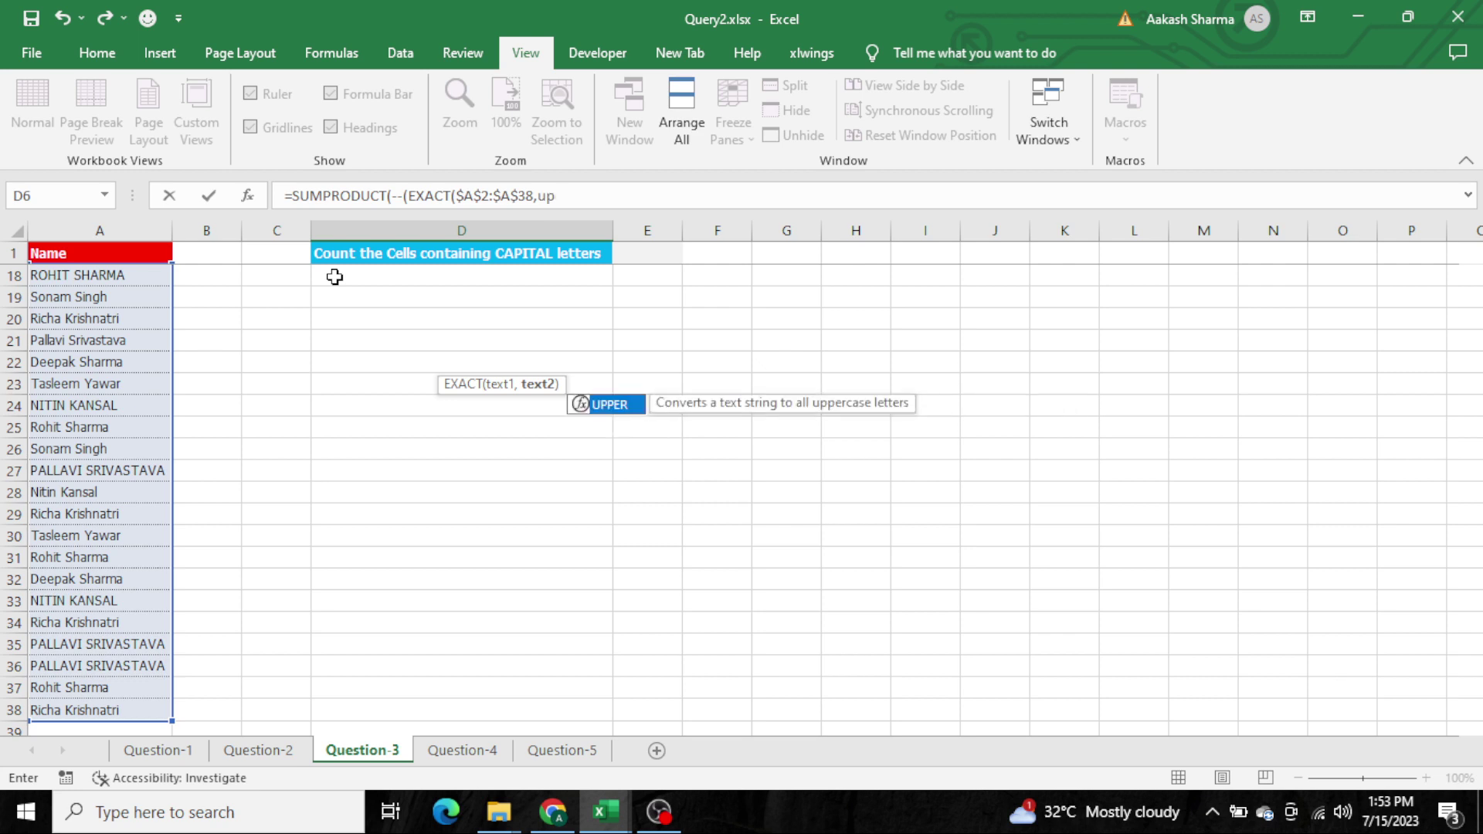
{"action": "key", "text": "Tab"}
{"action": "key", "text": "ctrl+Home"}
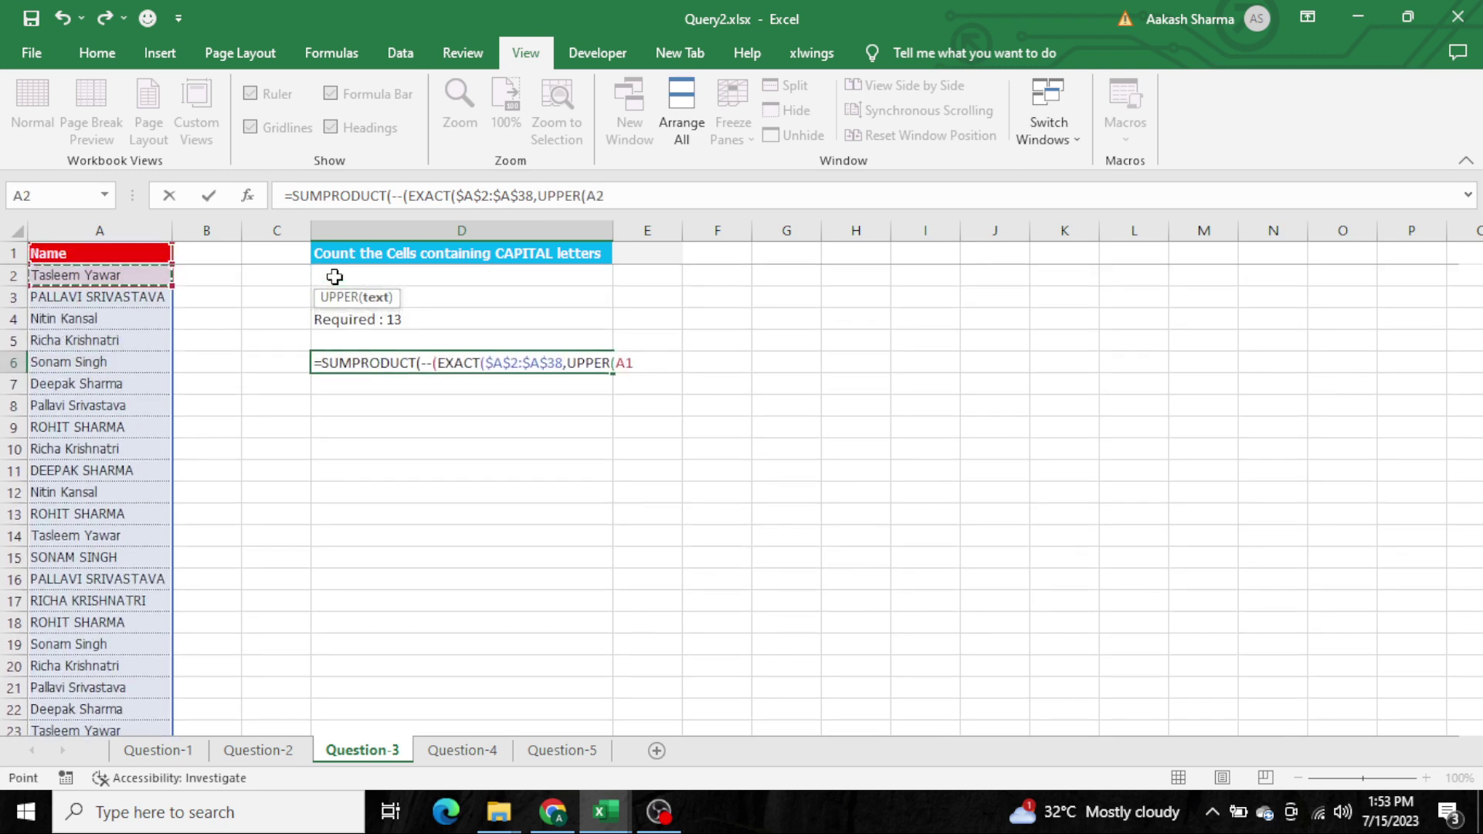
{"action": "key", "text": "Down"}
{"action": "key", "text": "ctrl+shift+Down"}
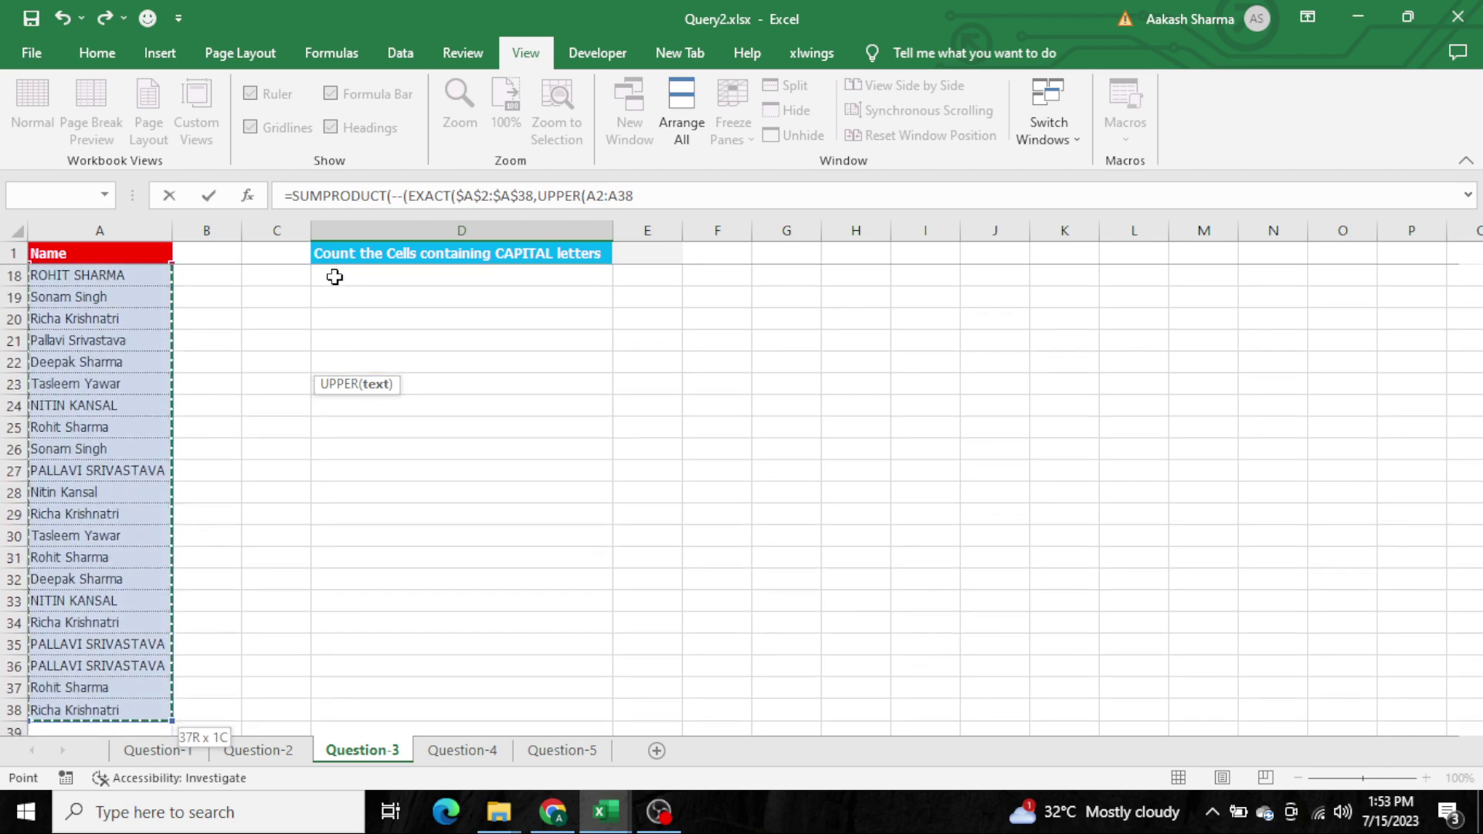
{"action": "key", "text": "F4"}
{"action": "type", "text": "))"}
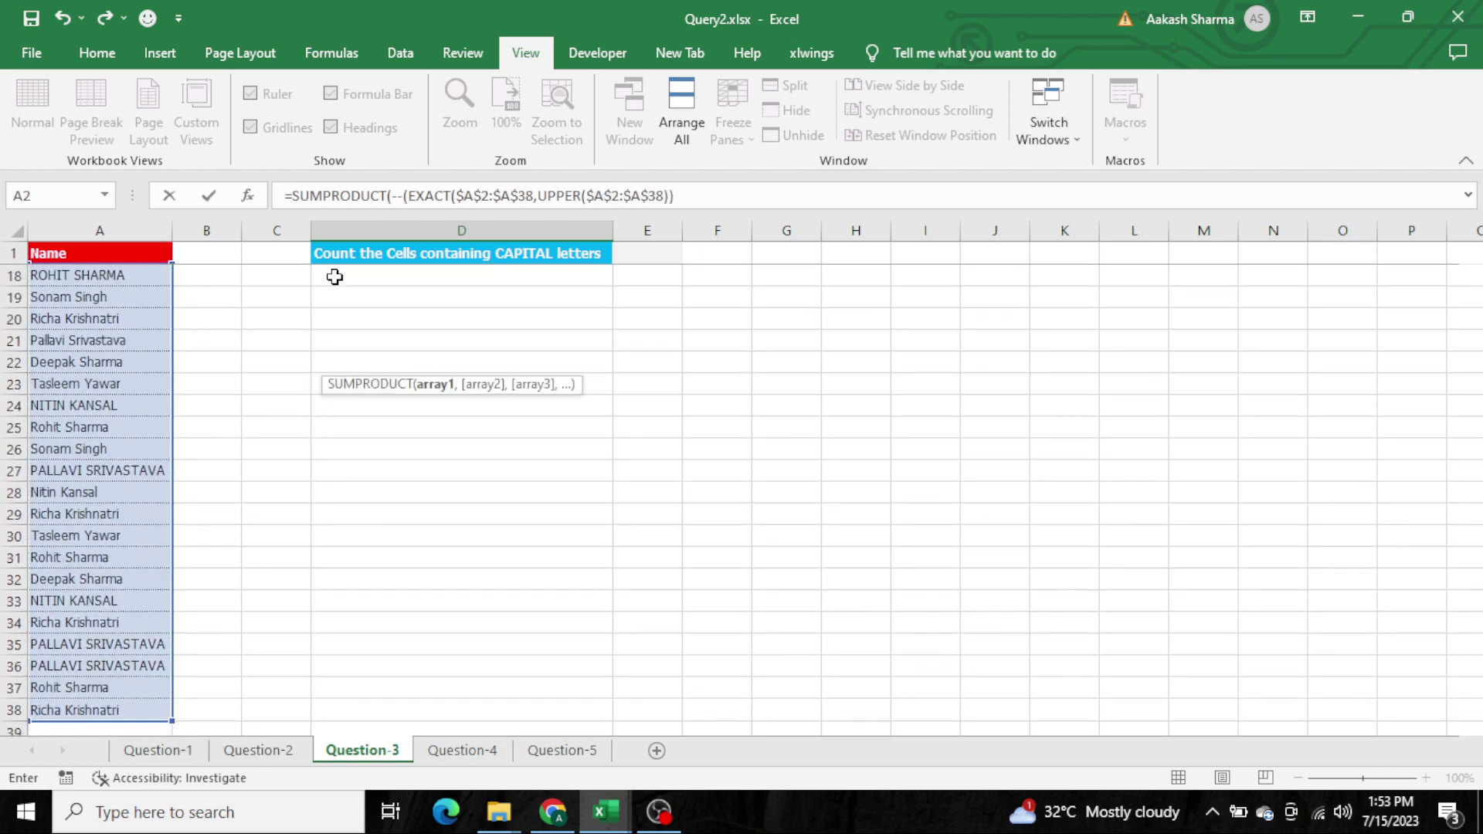
{"action": "key", "text": "Return"}
{"action": "key", "text": "Return"}
Show D6's formula as the text =SUMPRODUCT(--(EXACT($A$2:$A$38,UPPER($A$2:$A$38)))) in D8
{"action": "key", "text": "ctrl+Up"}
{"action": "key", "text": "ctrl+Up"}
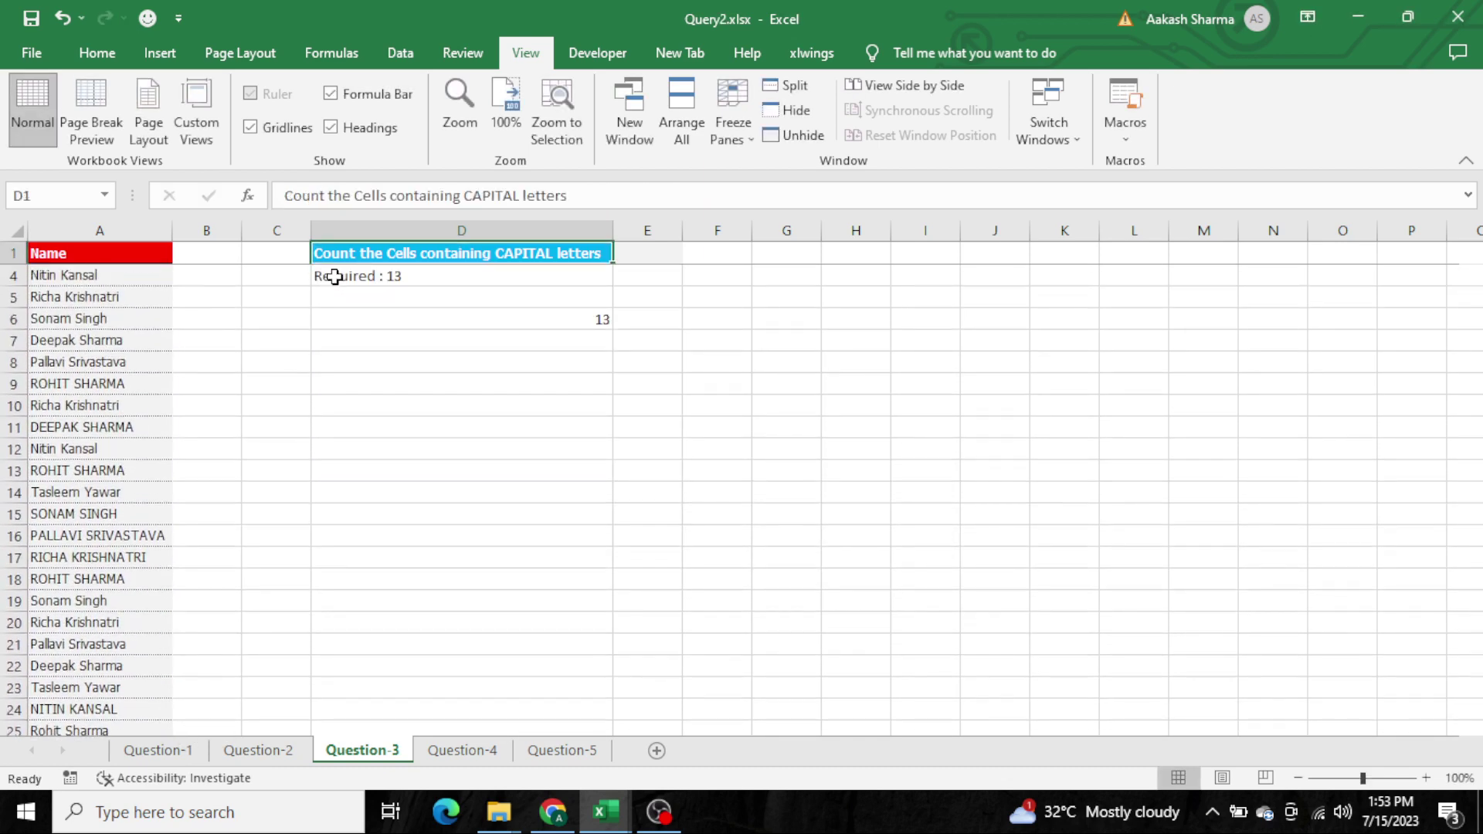
{"action": "key", "text": "Down"}
{"action": "key", "text": "Down"}
{"action": "key", "text": "Down"}
{"action": "key", "text": "Down"}
{"action": "key", "text": "Down"}
{"action": "key", "text": "F2"}
{"action": "key", "text": "shift+Home"}
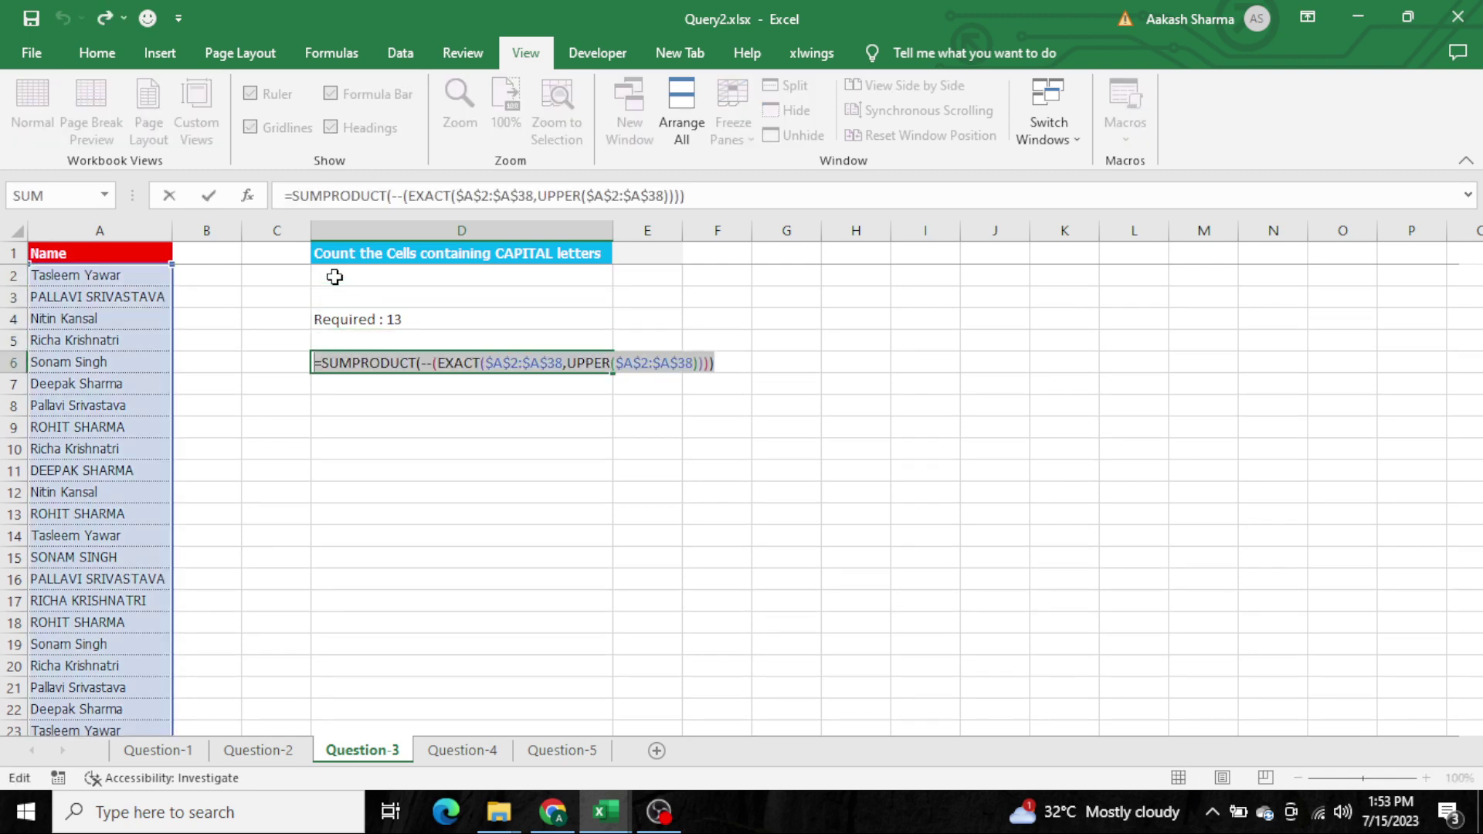
{"action": "key", "text": "ctrl+shift+Return"}
{"action": "key", "text": "Down"}
{"action": "key", "text": "Down"}
{"action": "key", "text": "ctrl+v"}
{"action": "key", "text": "Return"}
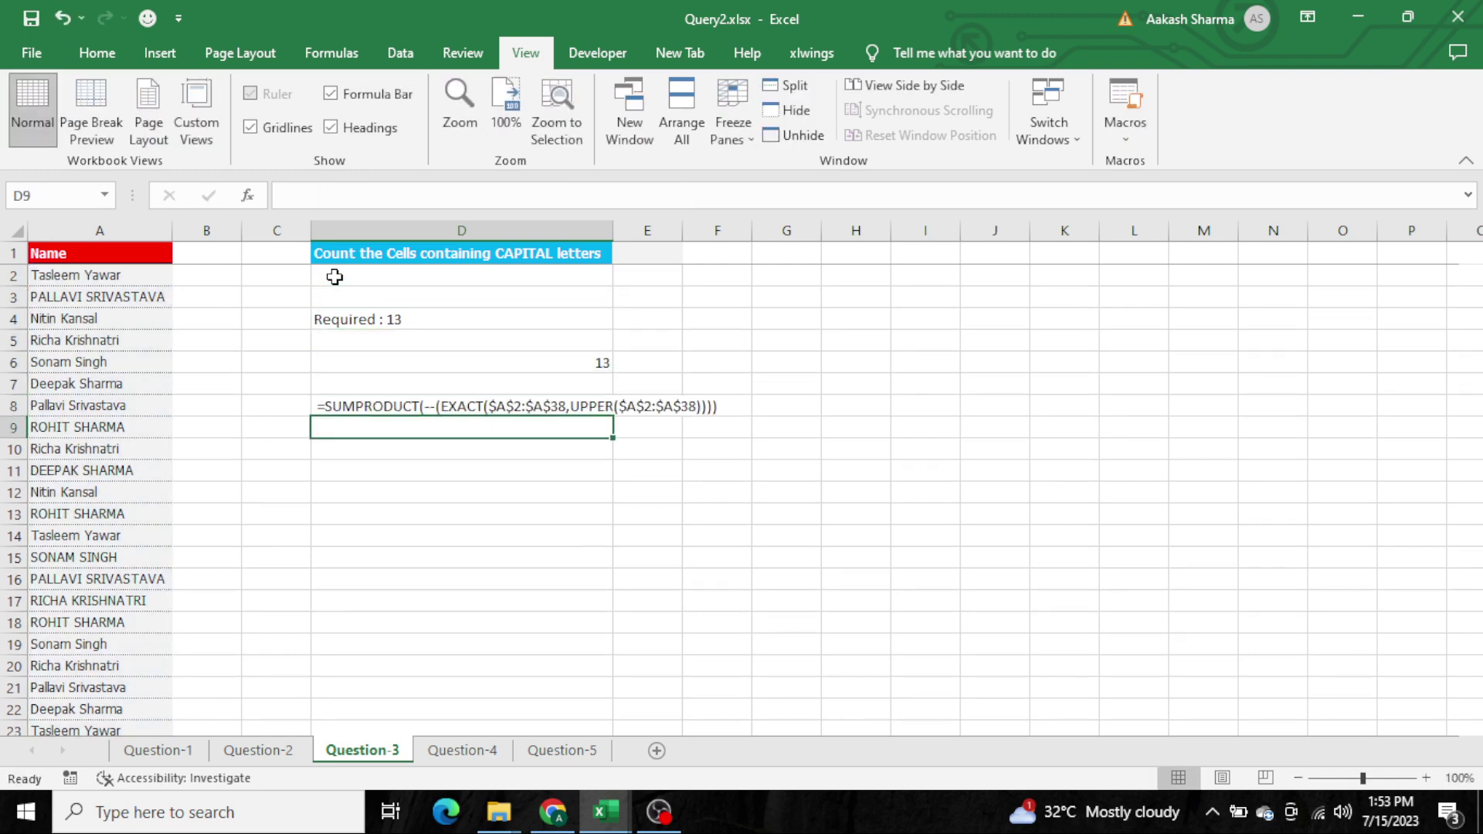
Make the formula text in D8 bold and return to cell A1
{"action": "key", "text": "Up"}
{"action": "key", "text": "ctrl+b"}
{"action": "key", "text": "ctrl+Home"}
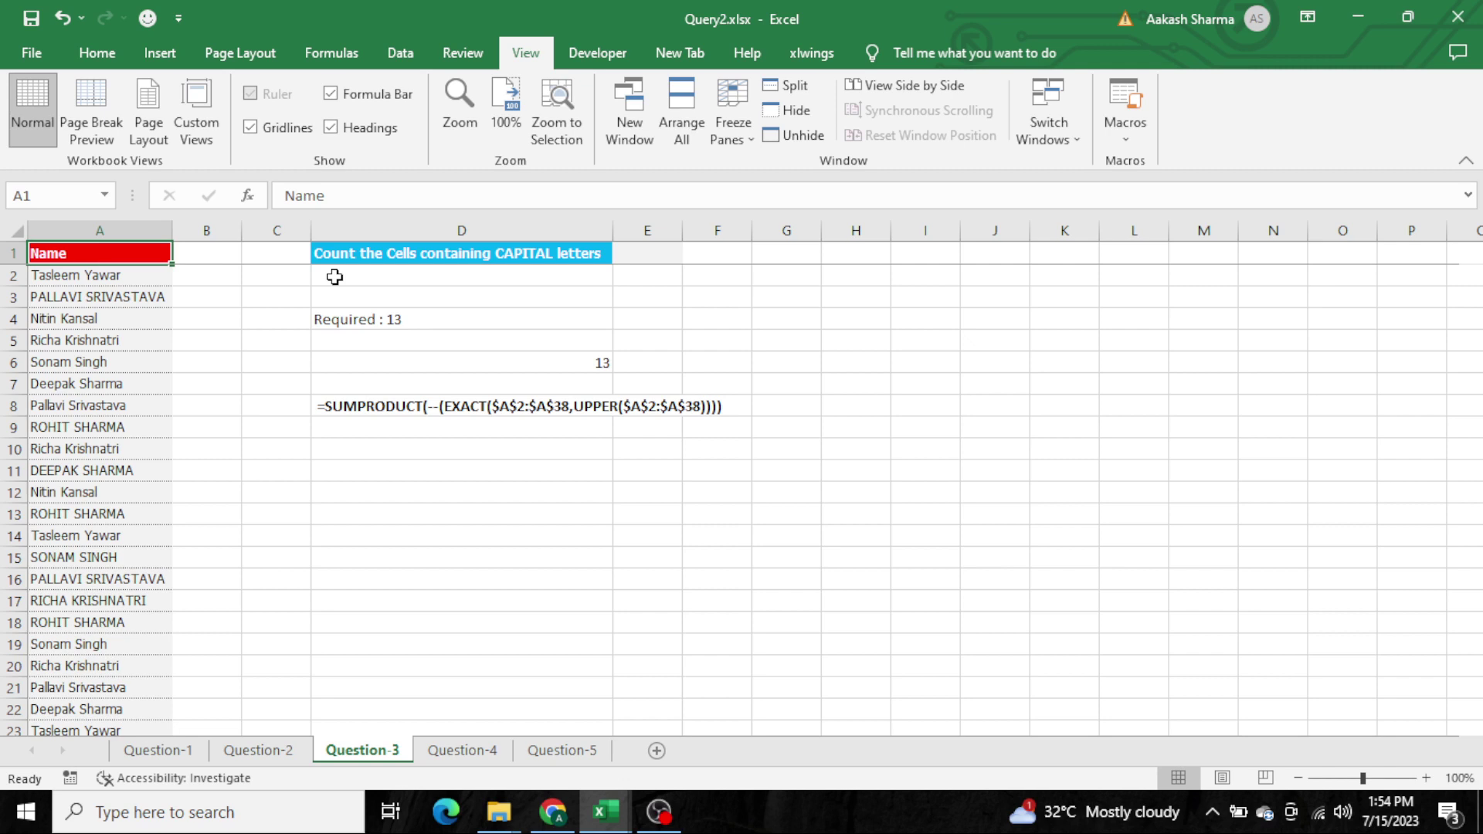
Go to the Question-4 sheet and copy the number from A2 into B2
{"action": "key", "text": "ctrl+Page_Down"}
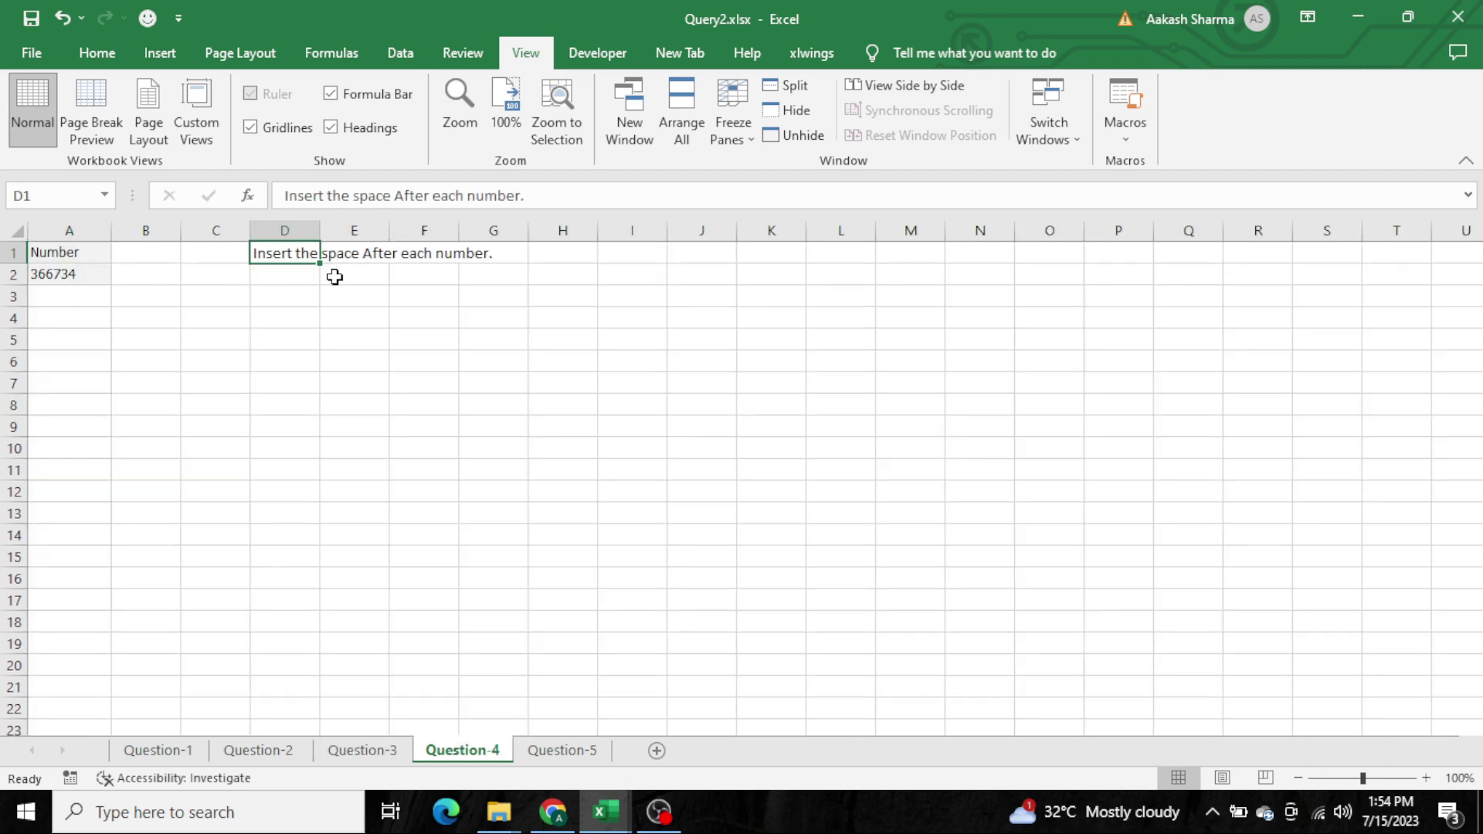
{"action": "key", "text": "Home"}
{"action": "key", "text": "Right"}
{"action": "key", "text": "Down"}
{"action": "key", "text": "Right"}
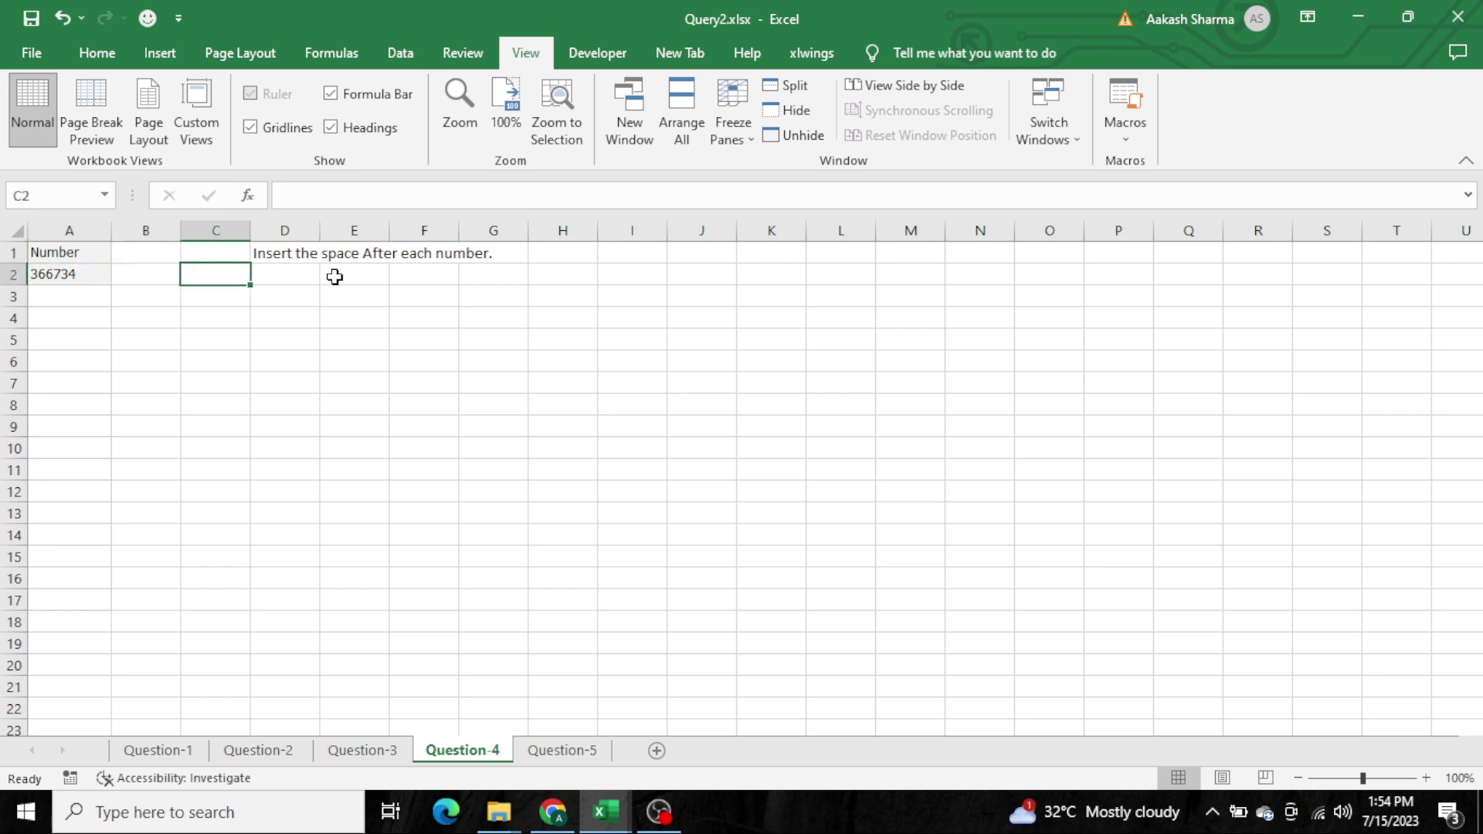
{"action": "key", "text": "Home"}
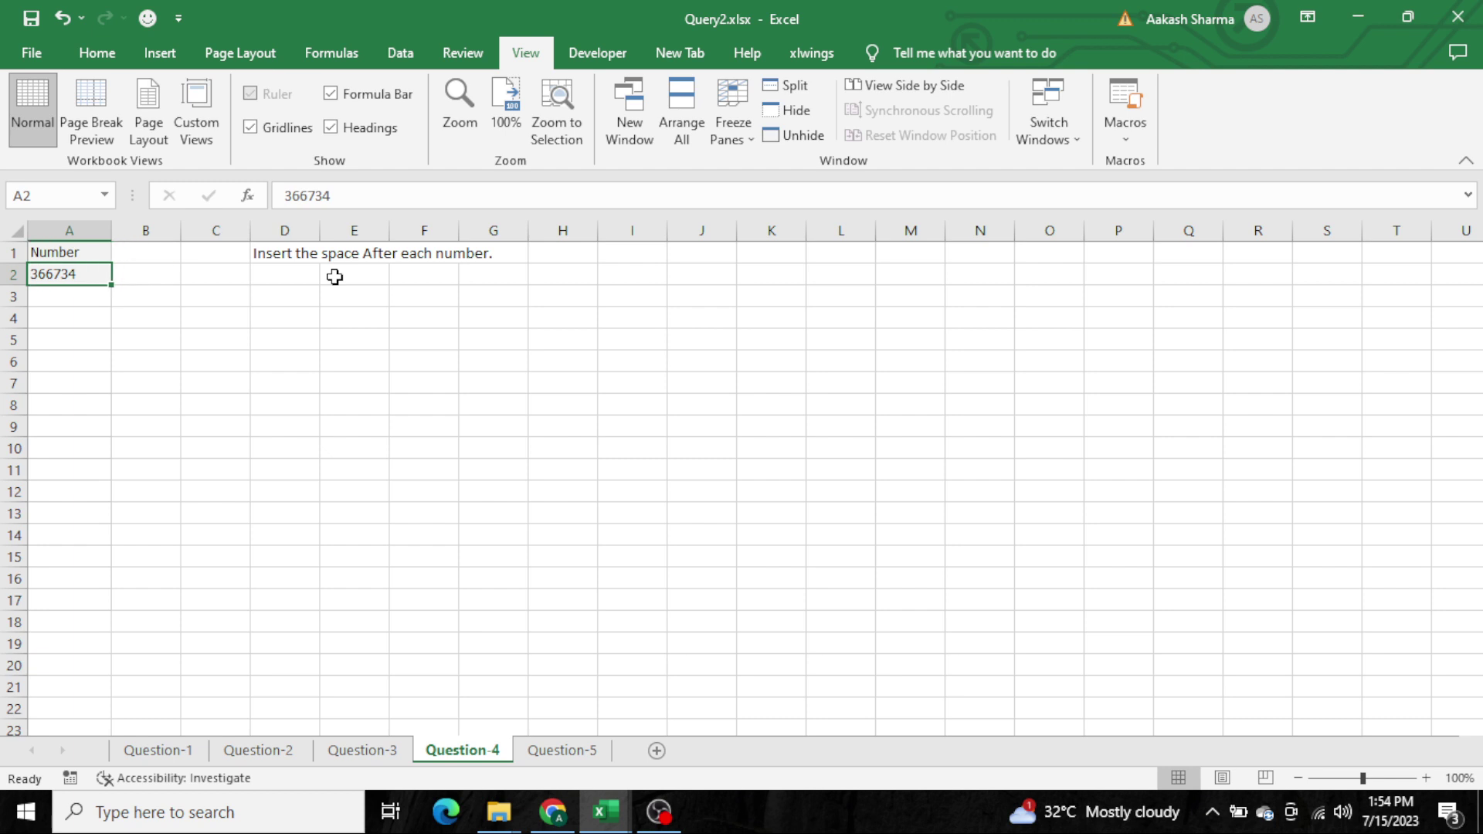
{"action": "key", "text": "ctrl+z"}
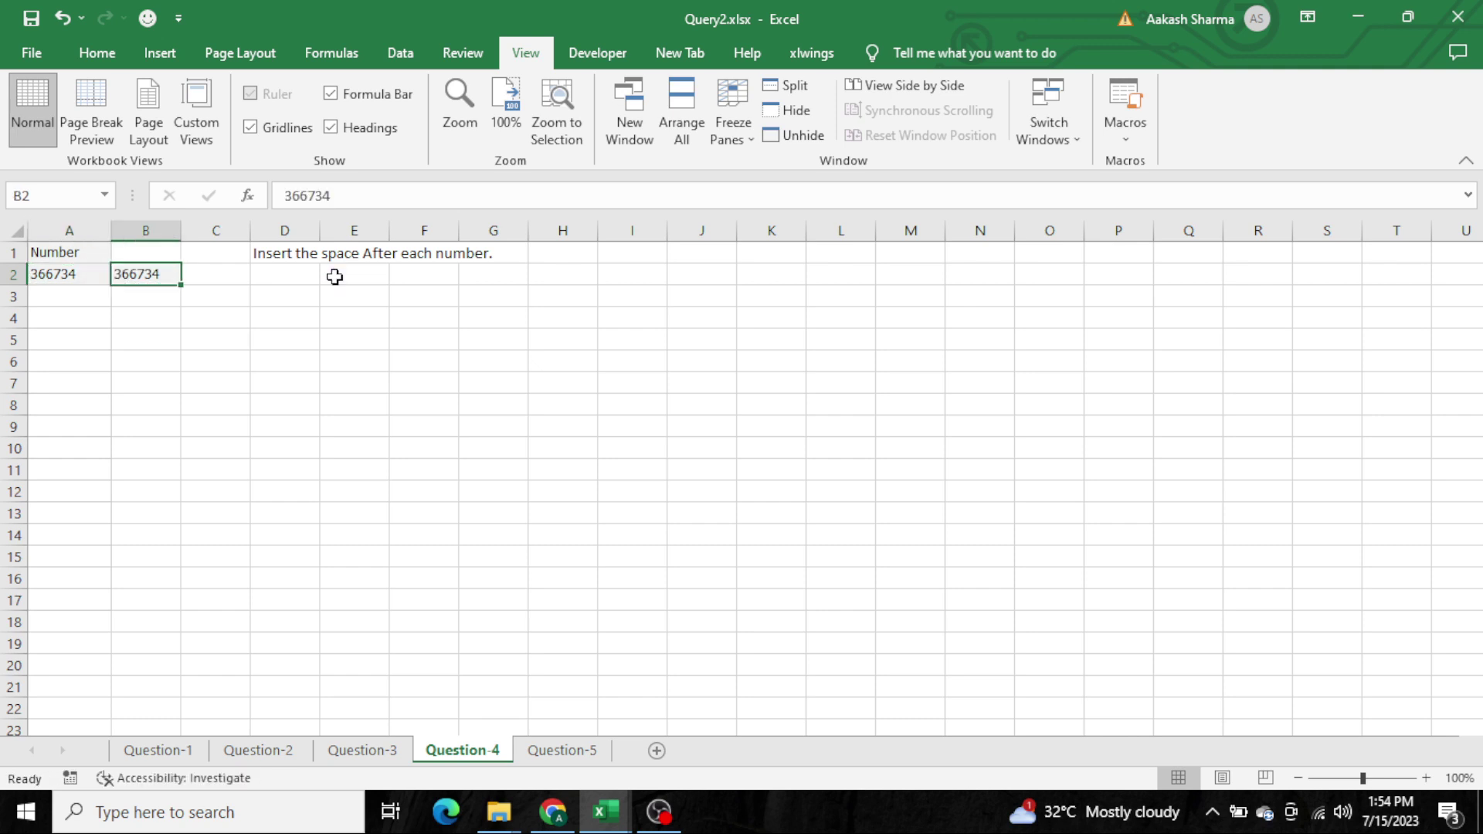
Edit the number in B2 to 3 6 6 7 3 4, with a space between the digits
{"action": "key", "text": "F2"}
{"action": "key", "text": "Home"}
{"action": "key", "text": "space"}
{"action": "key", "text": "Right"}
{"action": "key", "text": "space"}
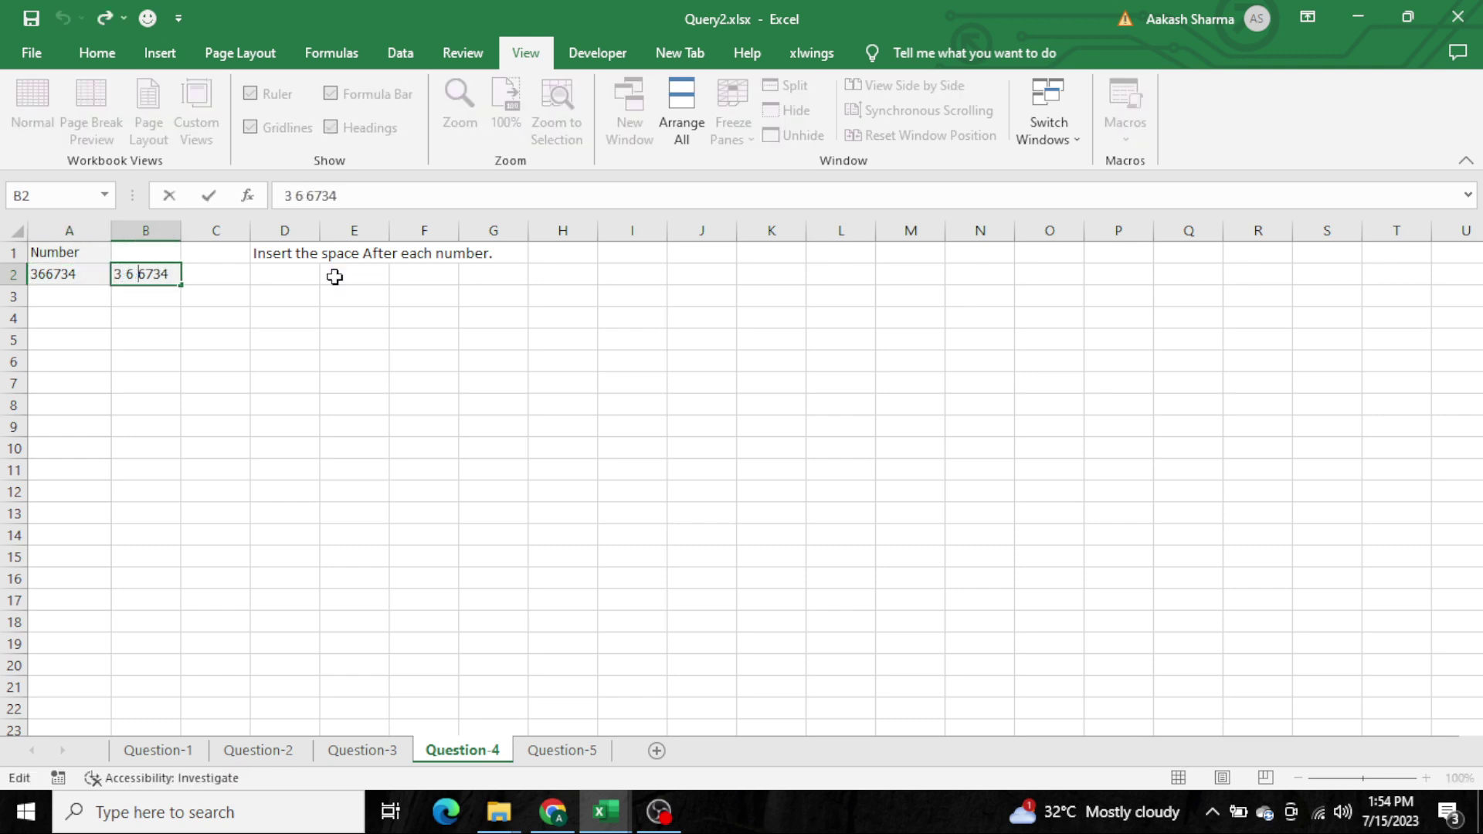
{"action": "key", "text": "Right"}
{"action": "key", "text": "space"}
{"action": "key", "text": "Right"}
{"action": "key", "text": "space"}
{"action": "key", "text": "Right"}
{"action": "key", "text": "space"}
{"action": "key", "text": "Return"}
{"action": "key", "text": "Up"}
Copy the spaced number from B2 to E2 as the expected result, and clear B2
{"action": "key", "text": "ctrl+c"}
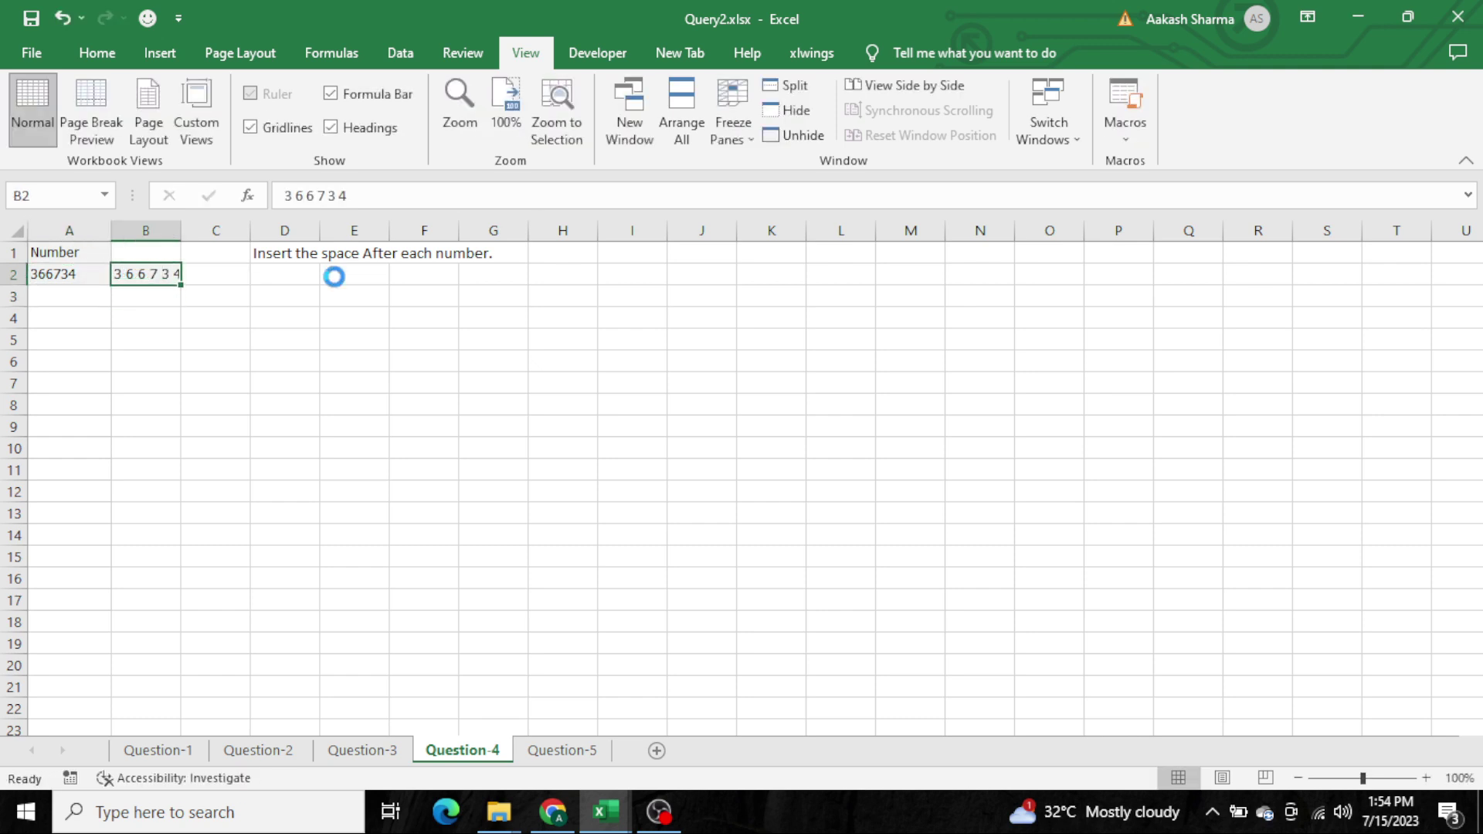
{"action": "key", "text": "Right"}
{"action": "key", "text": "Right"}
{"action": "key", "text": "Right"}
{"action": "key", "text": "Return"}
{"action": "key", "text": "Left"}
{"action": "key", "text": "Left"}
{"action": "key", "text": "Left"}
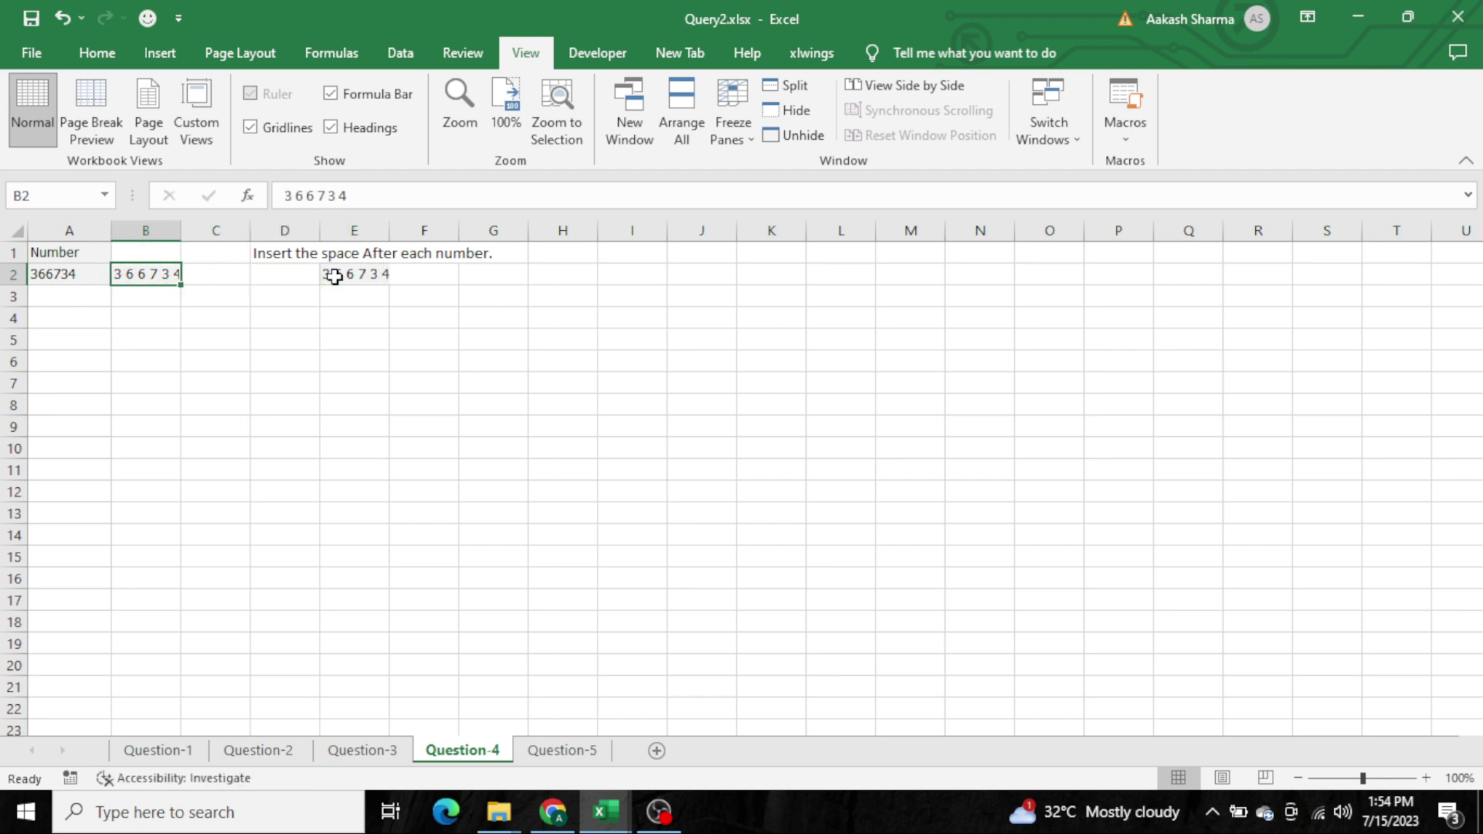
{"action": "key", "text": "Delete"}
{"action": "key", "text": "Left"}
{"action": "key", "text": "Right"}
Enter =ROW(INDIRECT("1:"&LEN(A2))) in B2 to generate a position for each digit
{"action": "type", "text": "=row"}
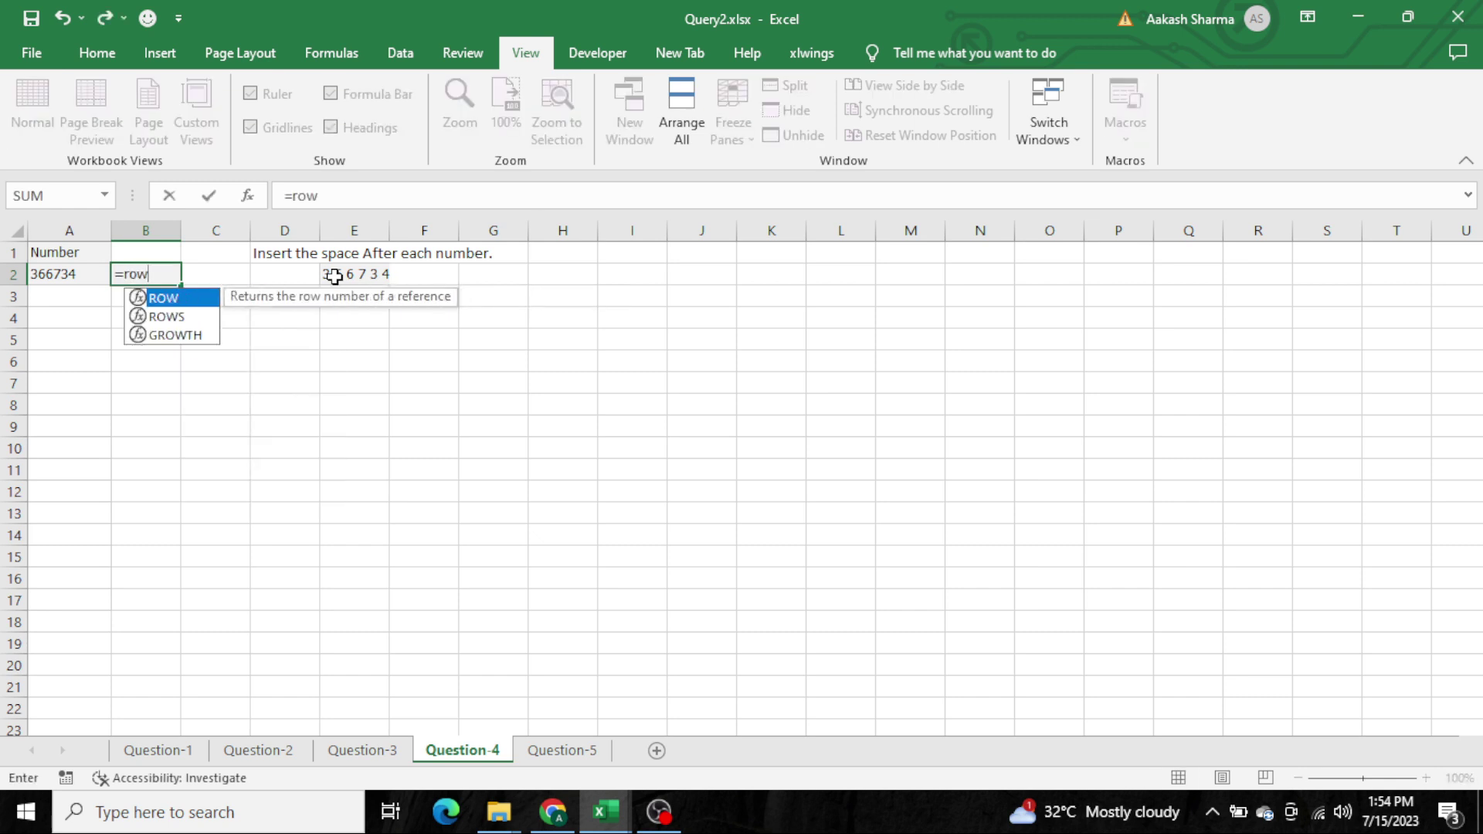
{"action": "key", "text": "Tab"}
{"action": "type", "text": "ind"}
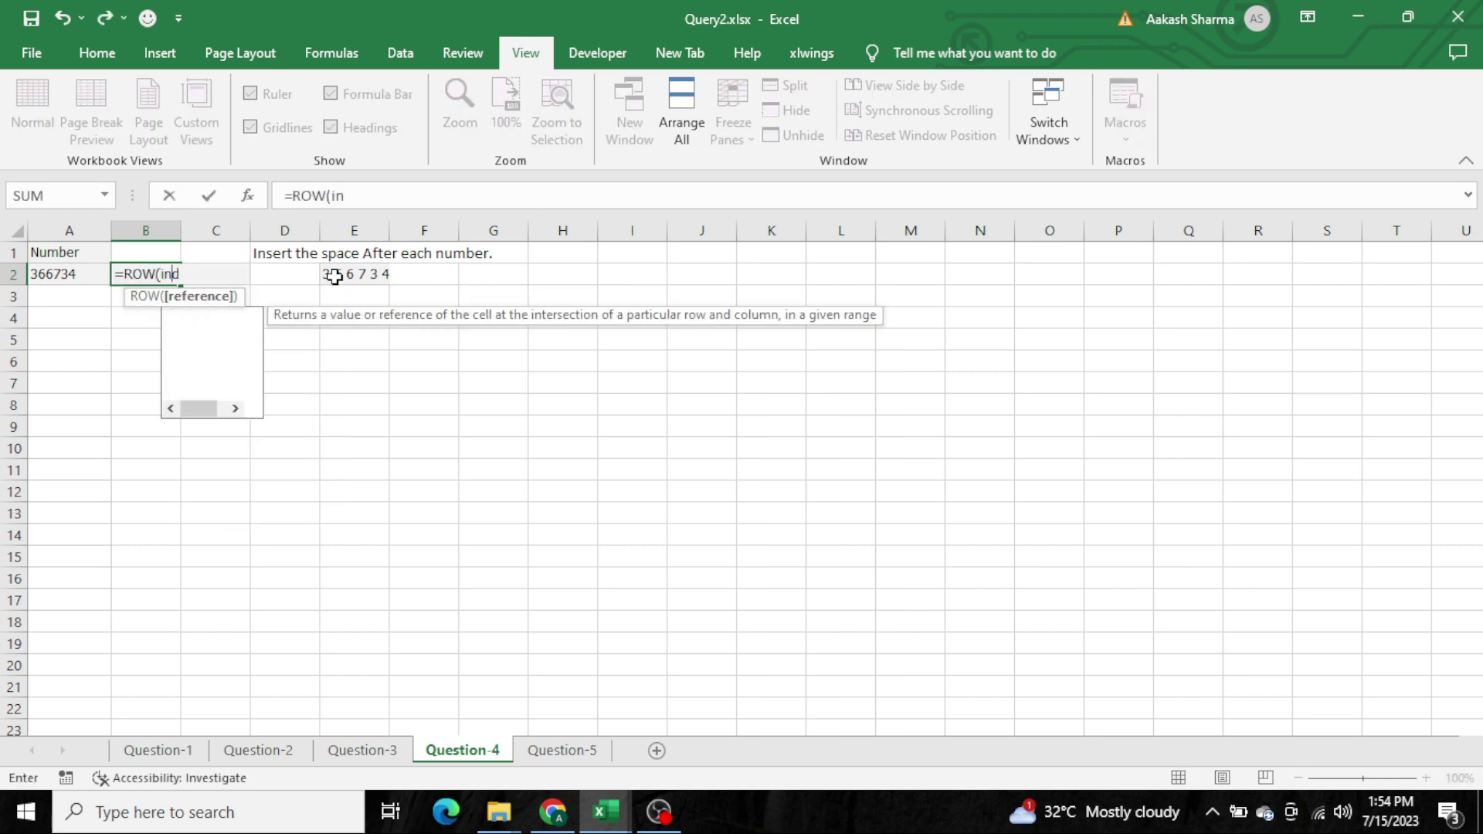
{"action": "key", "text": "Tab"}
{"action": "type", "text": "\"1:\""}
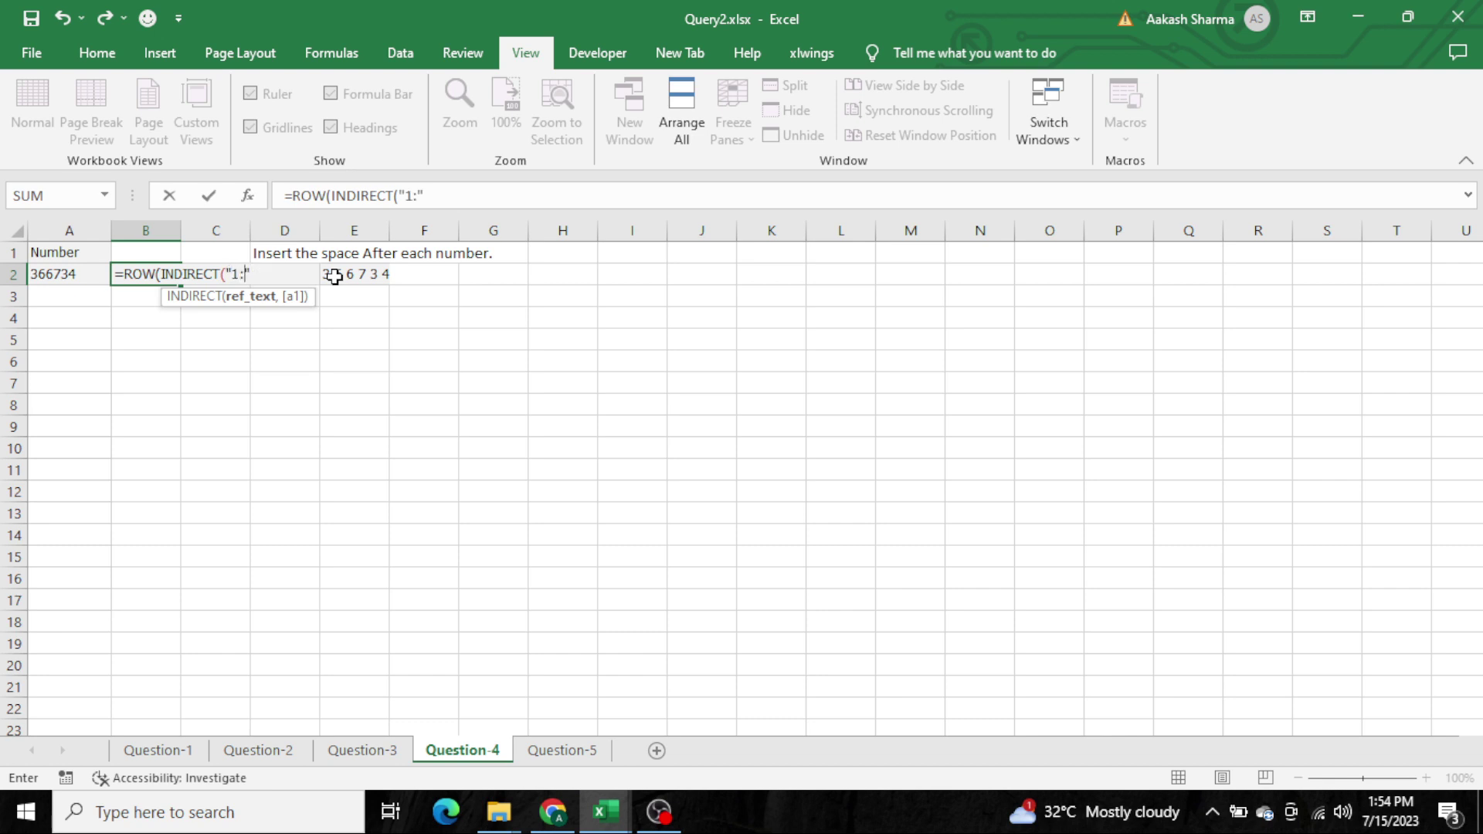
{"action": "type", "text": "&le"}
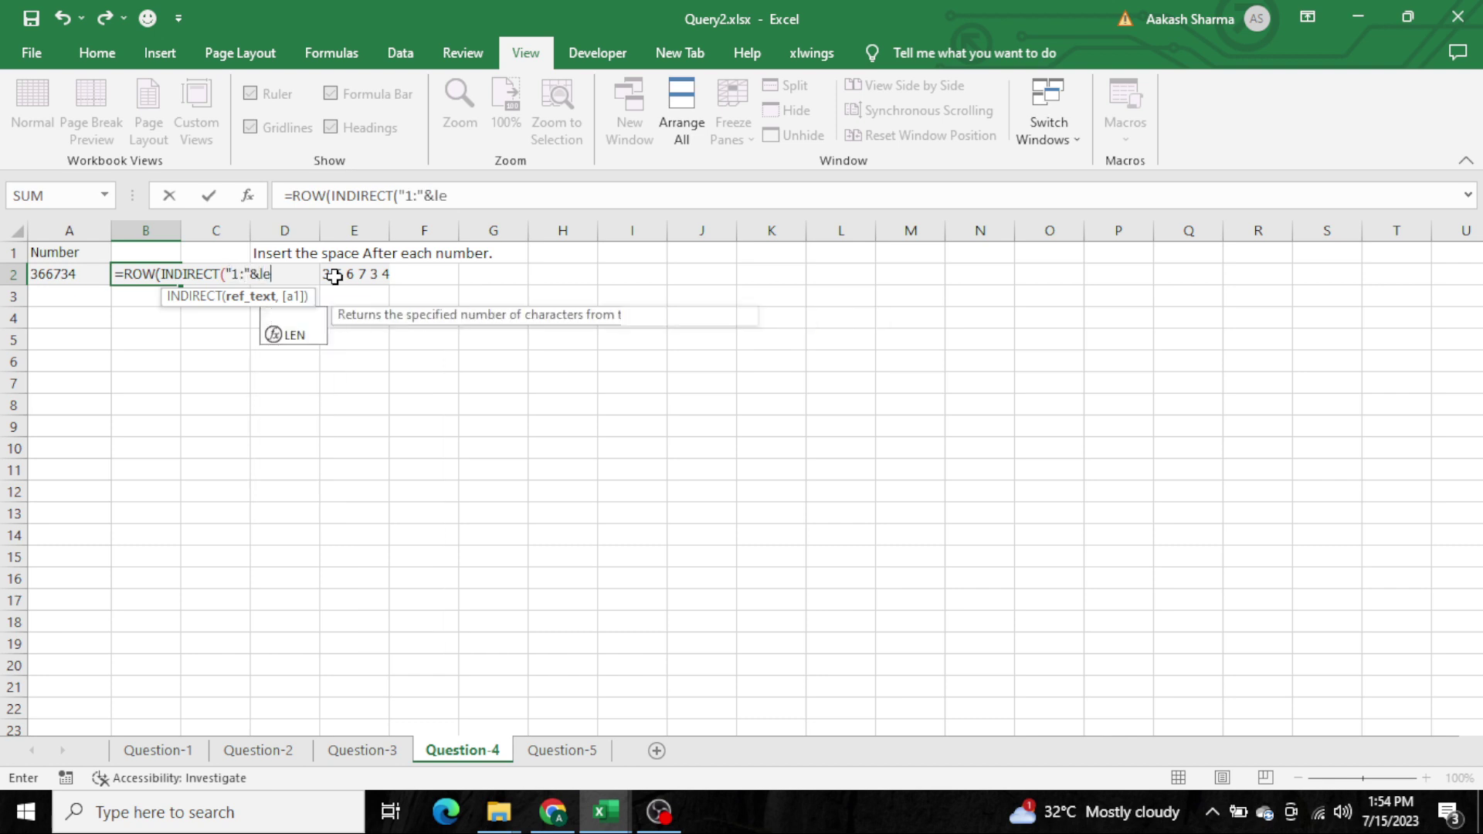
{"action": "key", "text": "Tab"}
{"action": "key", "text": "Left"}
{"action": "type", "text": ")"}
{"action": "key", "text": "Return"}
{"action": "key", "text": "Return"}
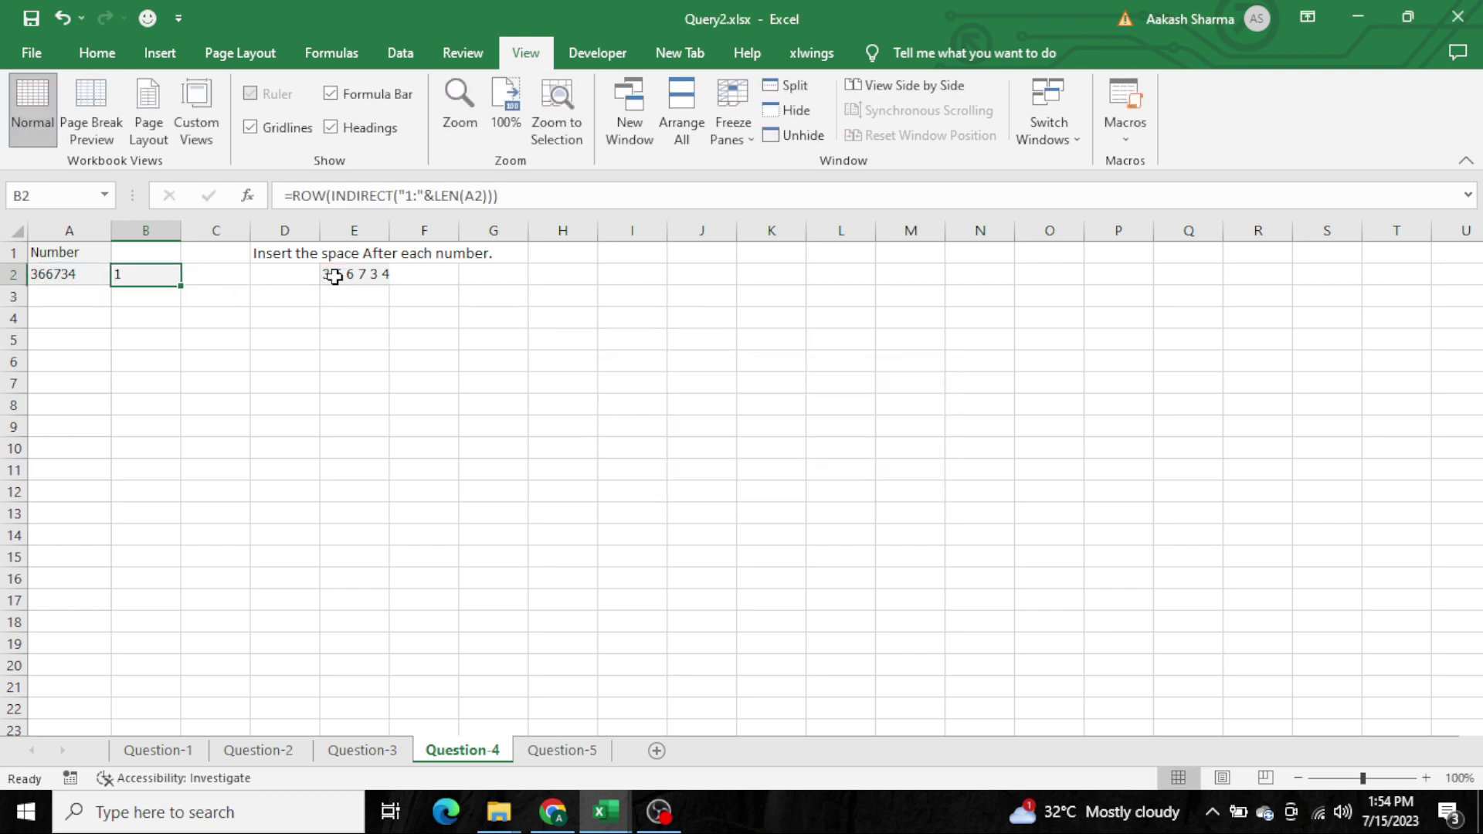
{"action": "key", "text": "F2"}
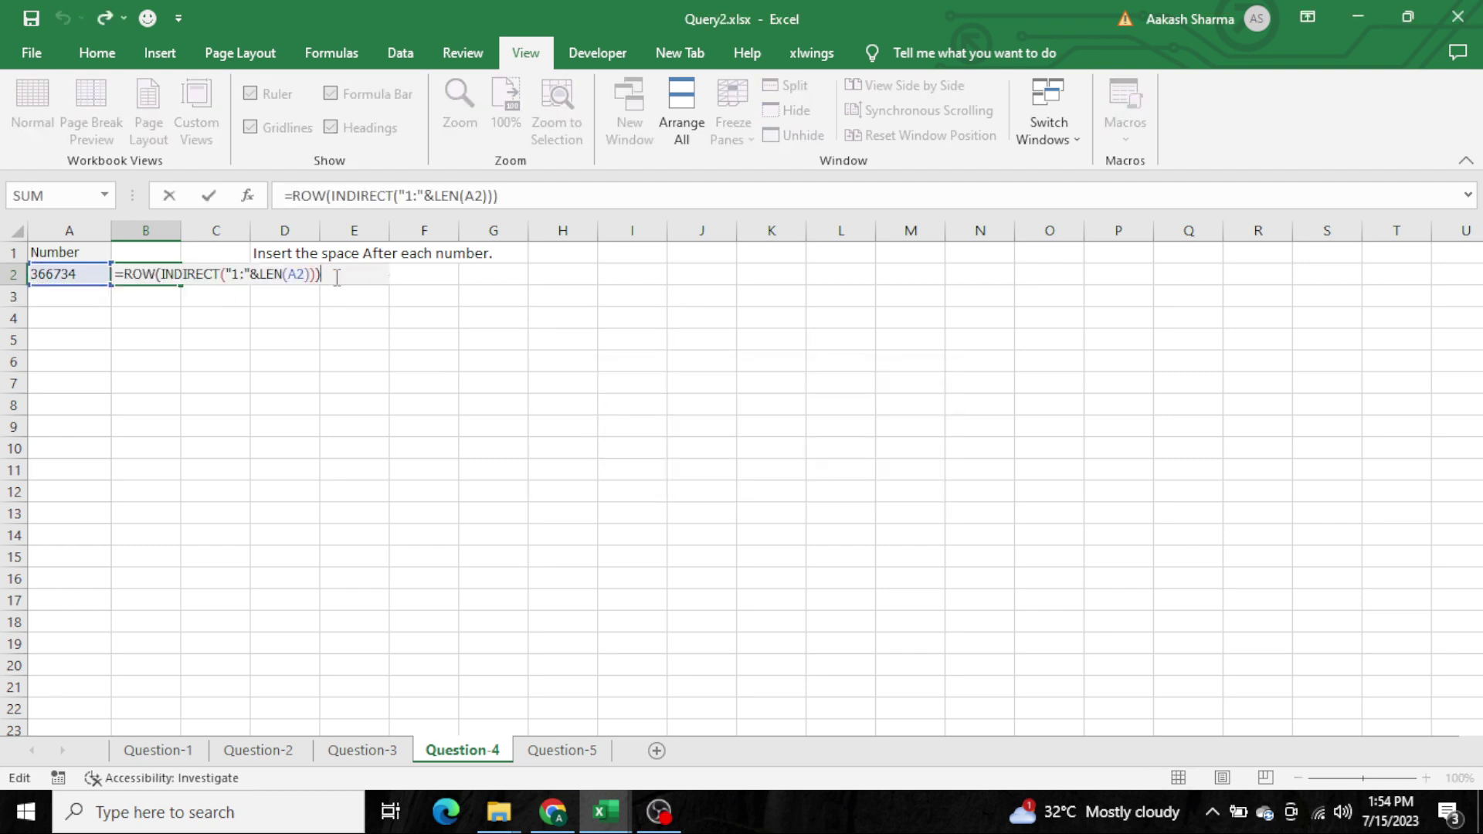
{"action": "key", "text": "Escape"}
{"action": "type", "text": "="}
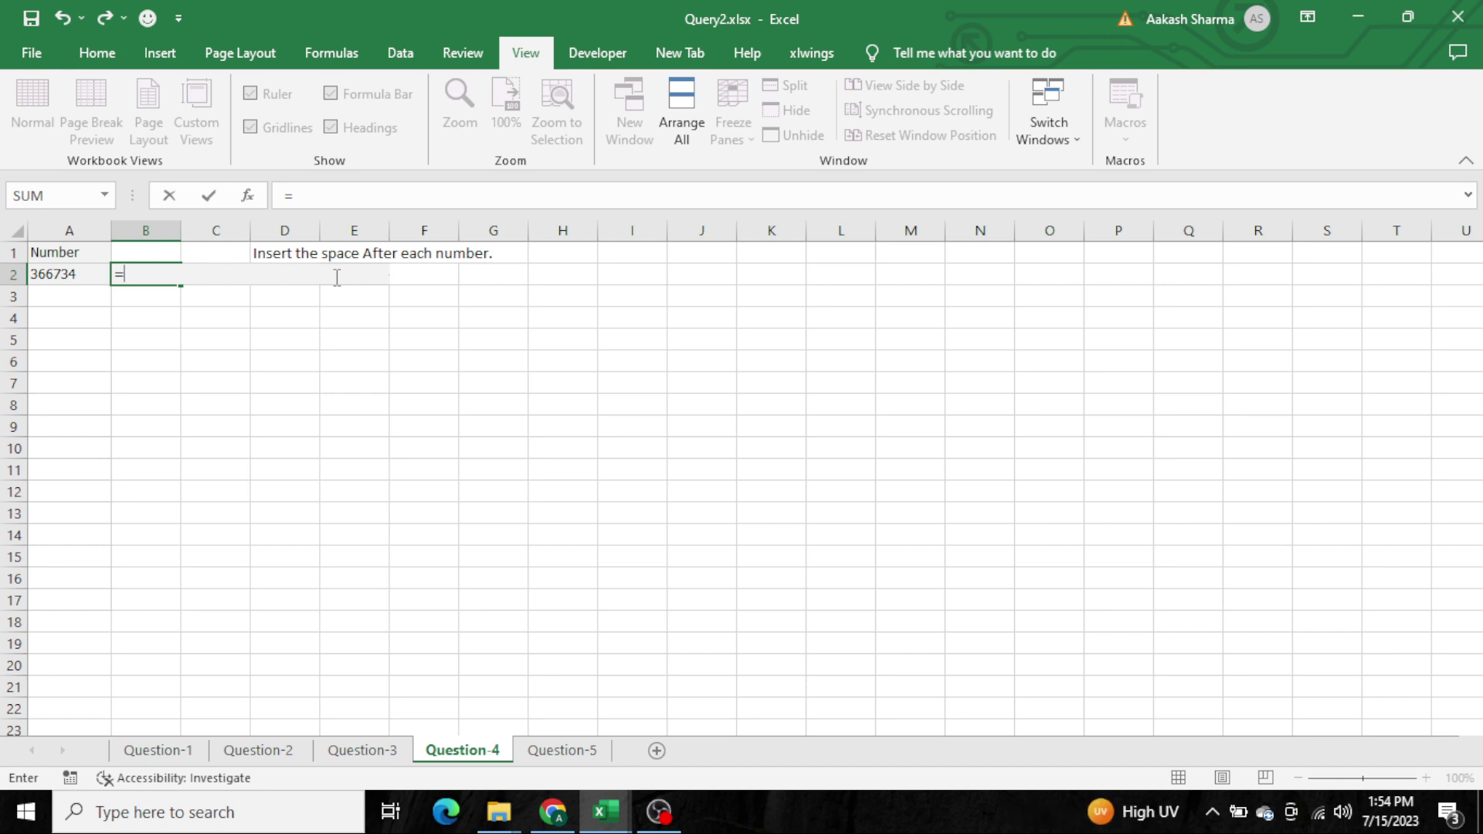
{"action": "type", "text": "in"}
{"action": "key", "text": "BackSpace"}
{"action": "key", "text": "BackSpace"}
{"action": "type", "text": "row"}
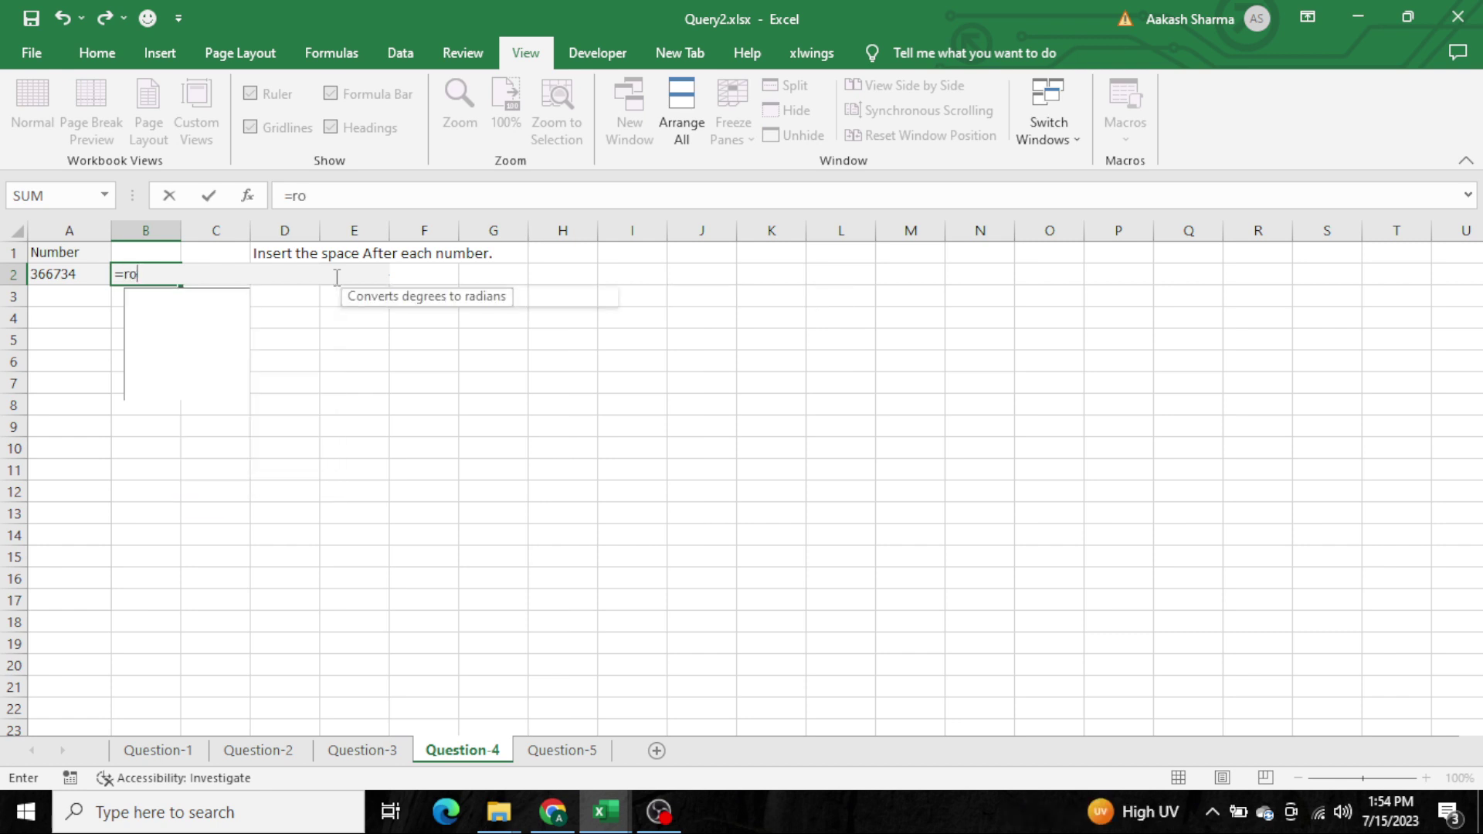
{"action": "key", "text": "Tab"}
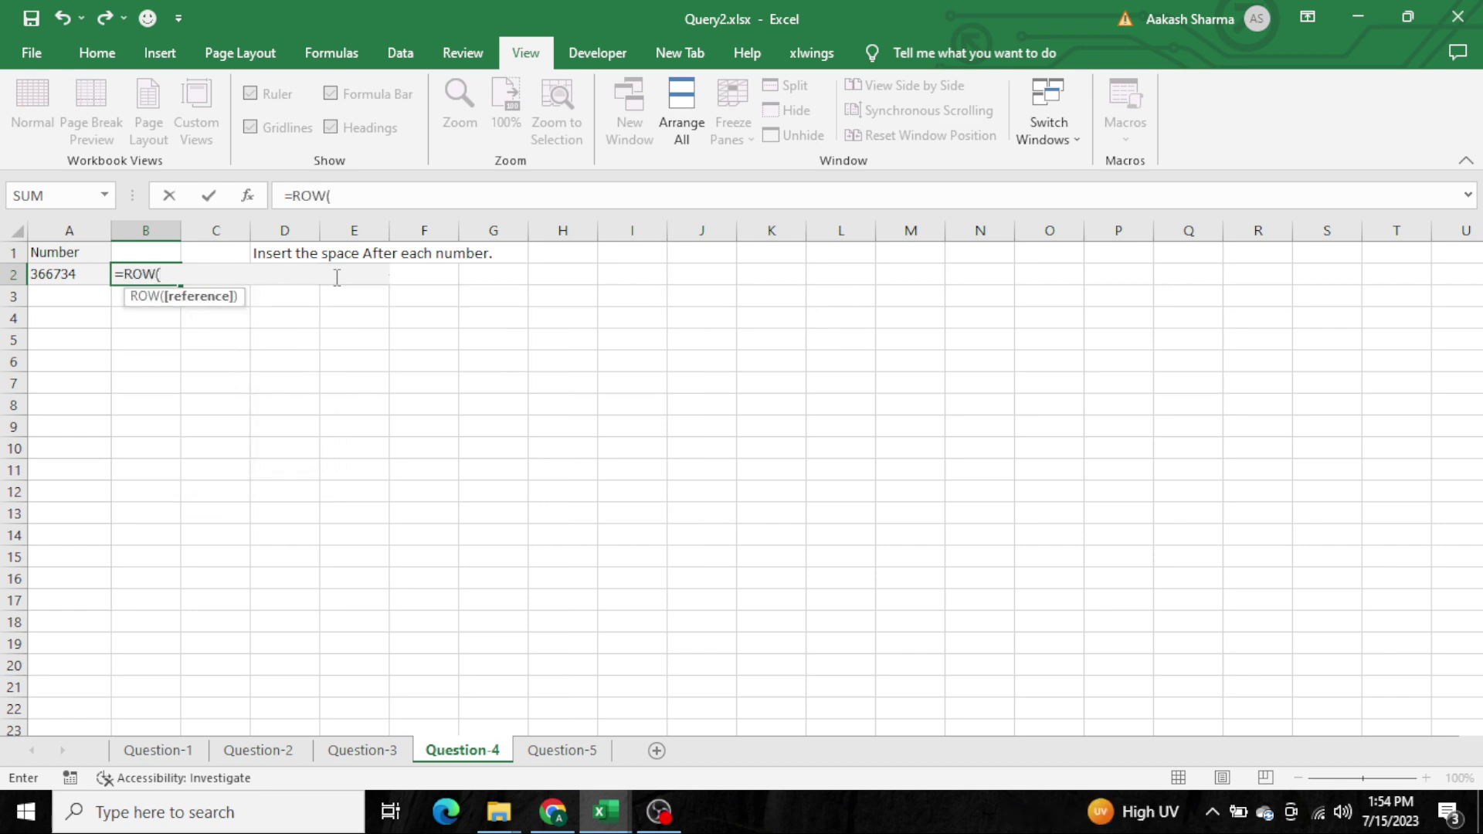
{"action": "key", "text": "Escape"}
Replace the formula in B2 with =INDIRECT("1:"&LEN(A2))
{"action": "type", "text": "=indi"}
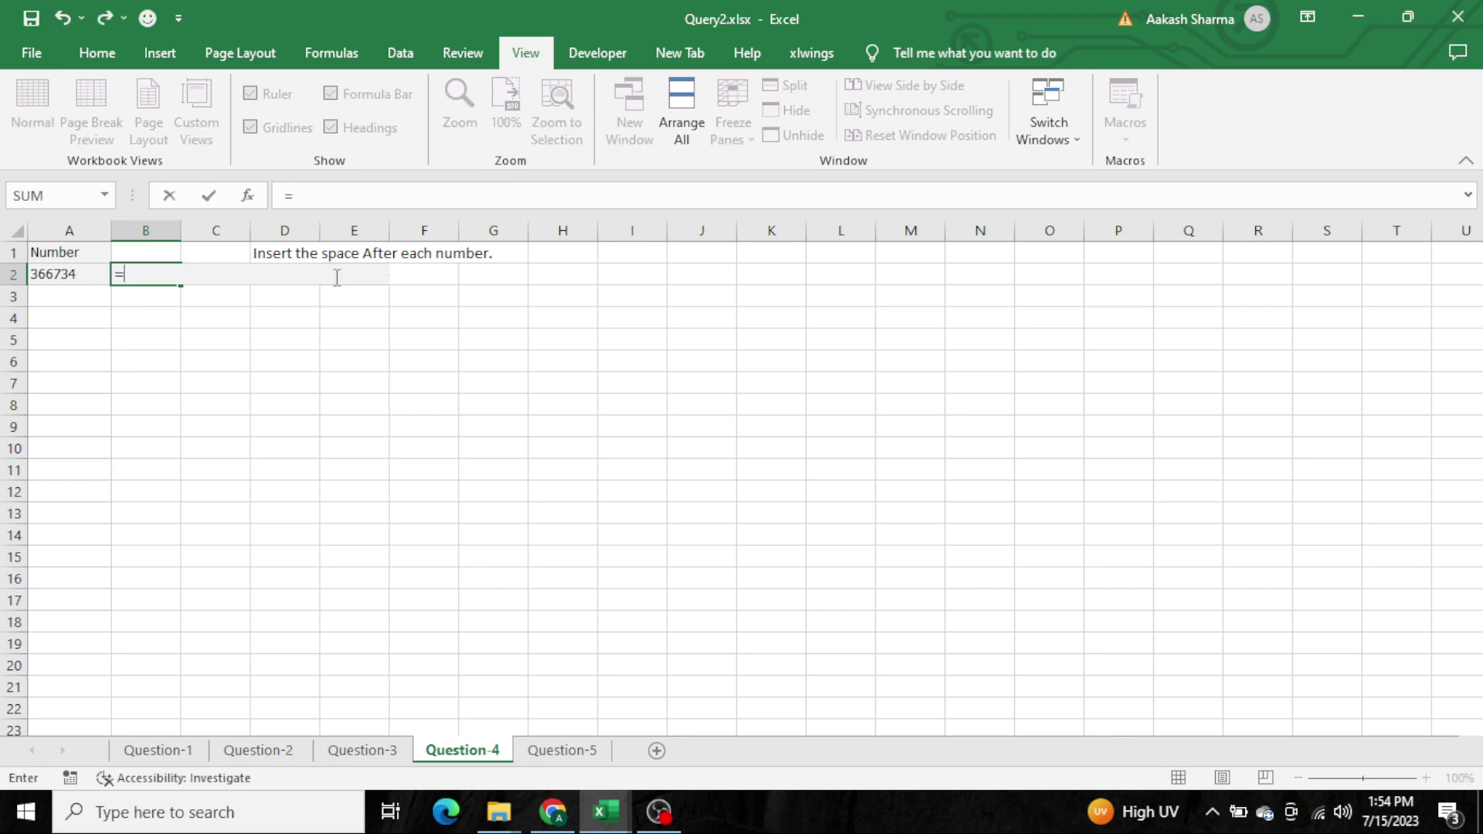
{"action": "key", "text": "Tab"}
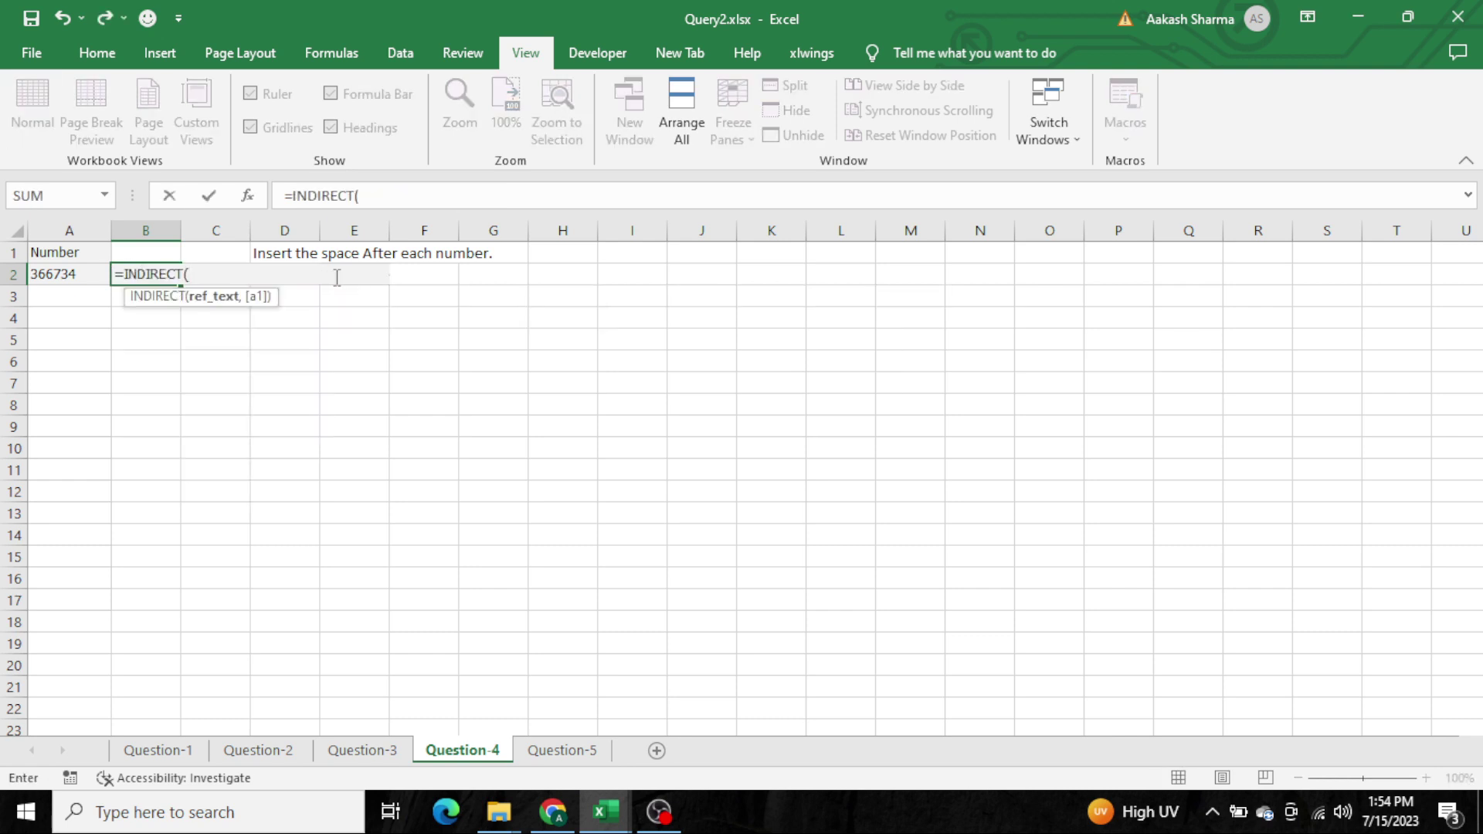
{"action": "type", "text": "\"1:\"&len"}
{"action": "key", "text": "Tab"}
{"action": "key", "text": "Left"}
{"action": "type", "text": ")"}
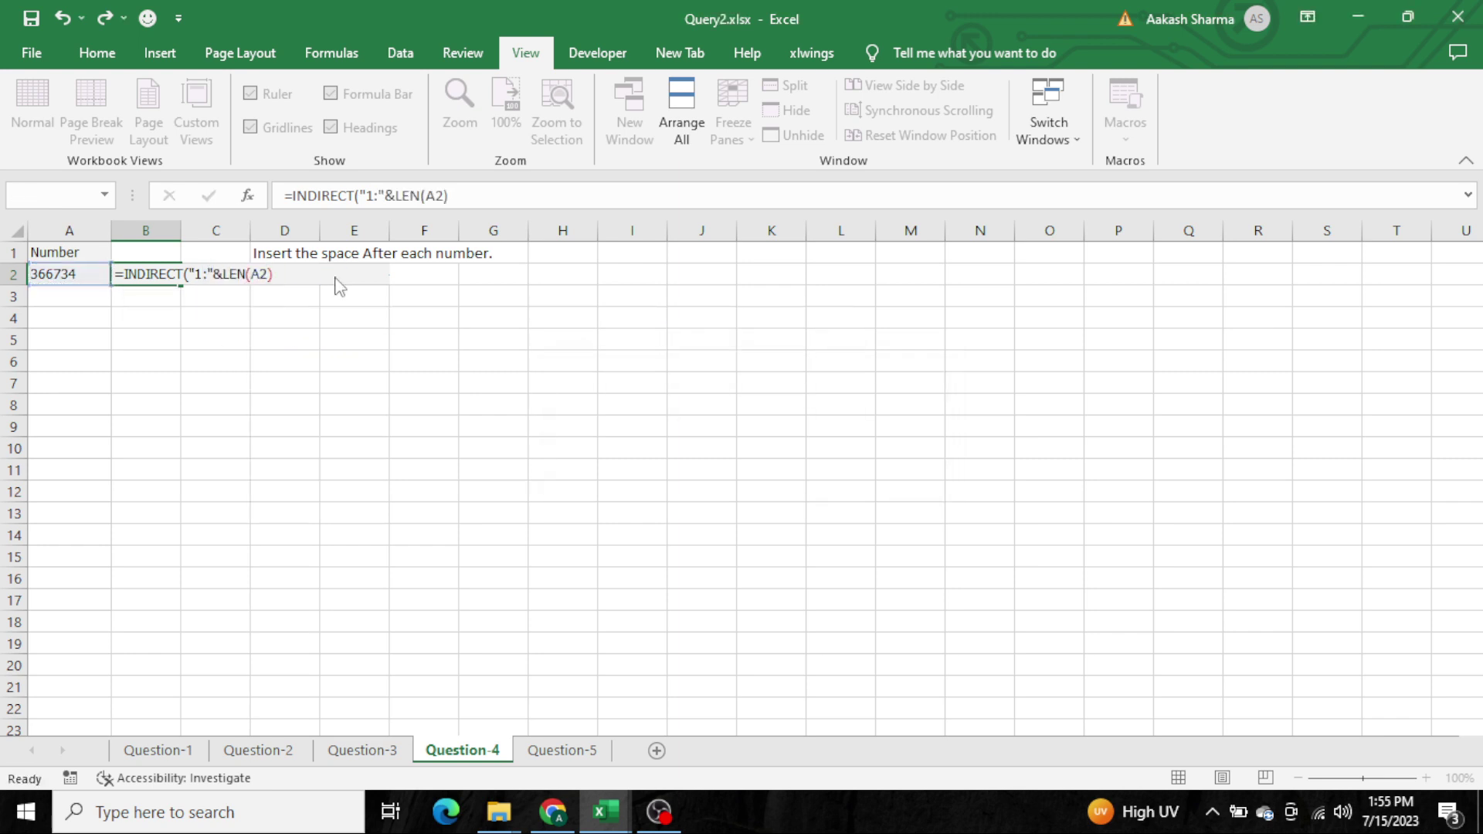
{"action": "key", "text": "Return"}
{"action": "key", "text": "Return"}
Evaluate the whole INDIRECT formula inside B2 to examine the array it returns, and restore the formula
{"action": "key", "text": "F2"}
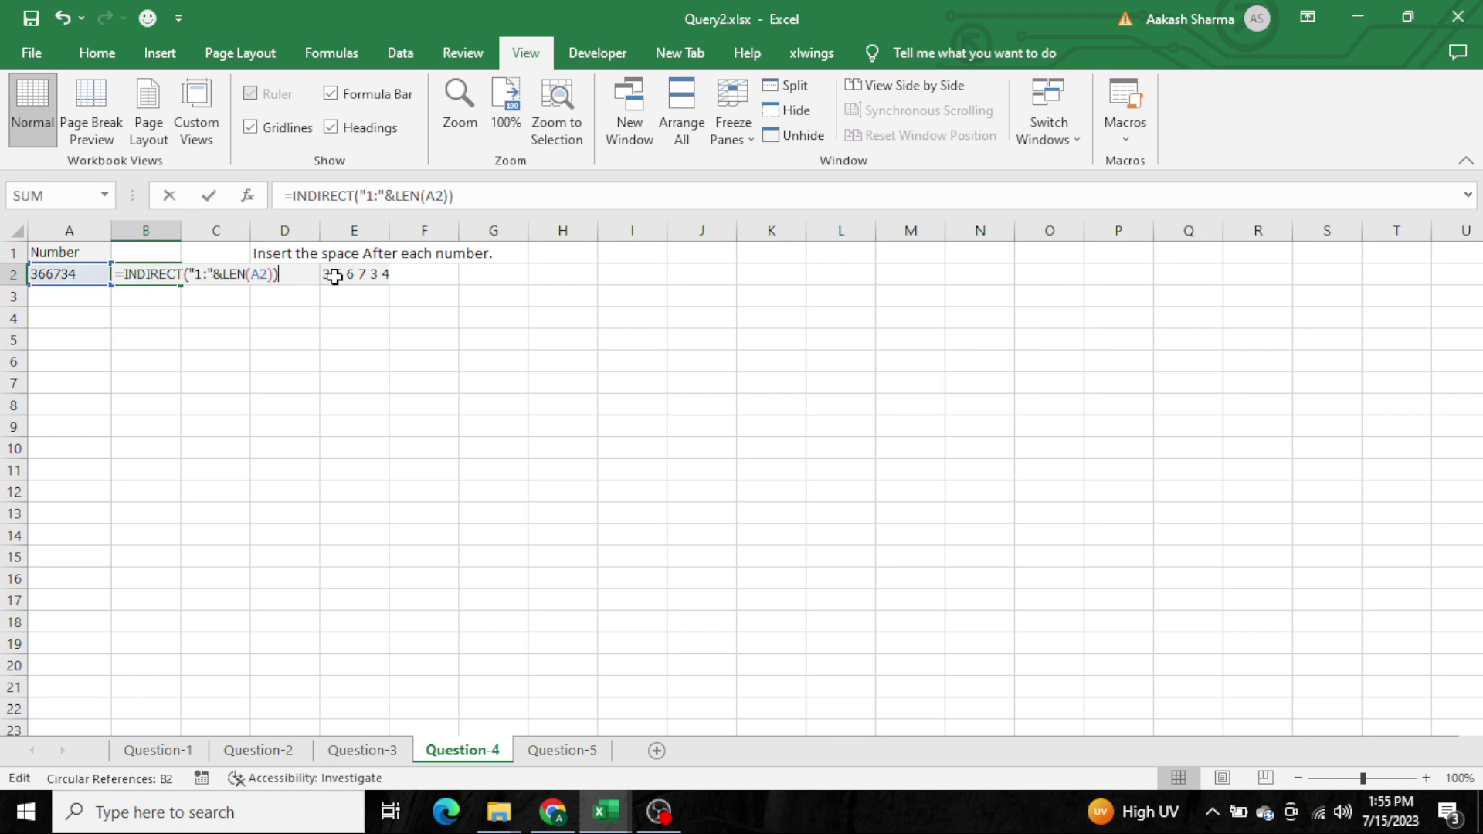
{"action": "key", "text": "shift+Home"}
{"action": "key", "text": "F9"}
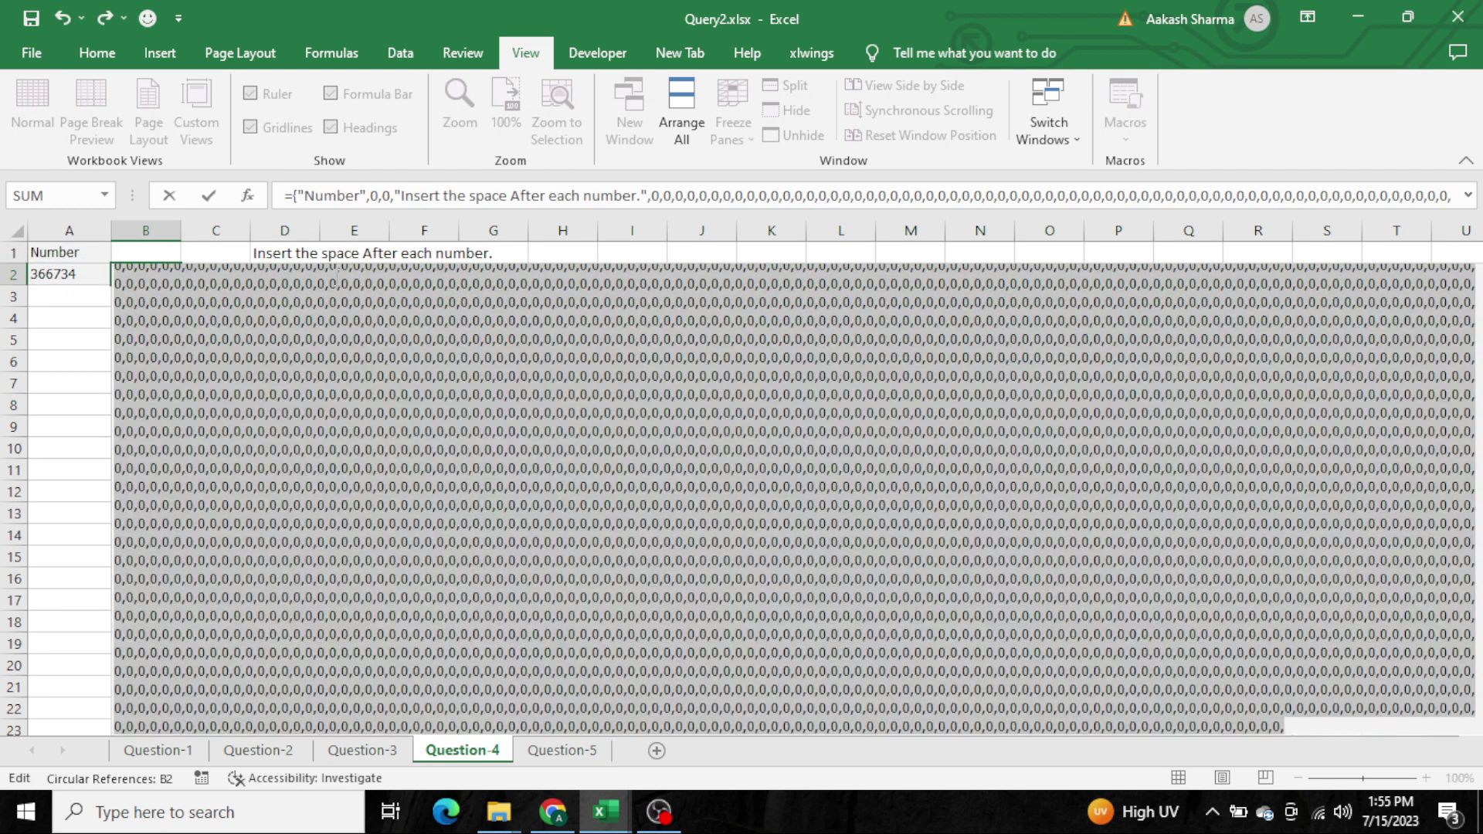
{"action": "key", "text": "ctrl+z"}
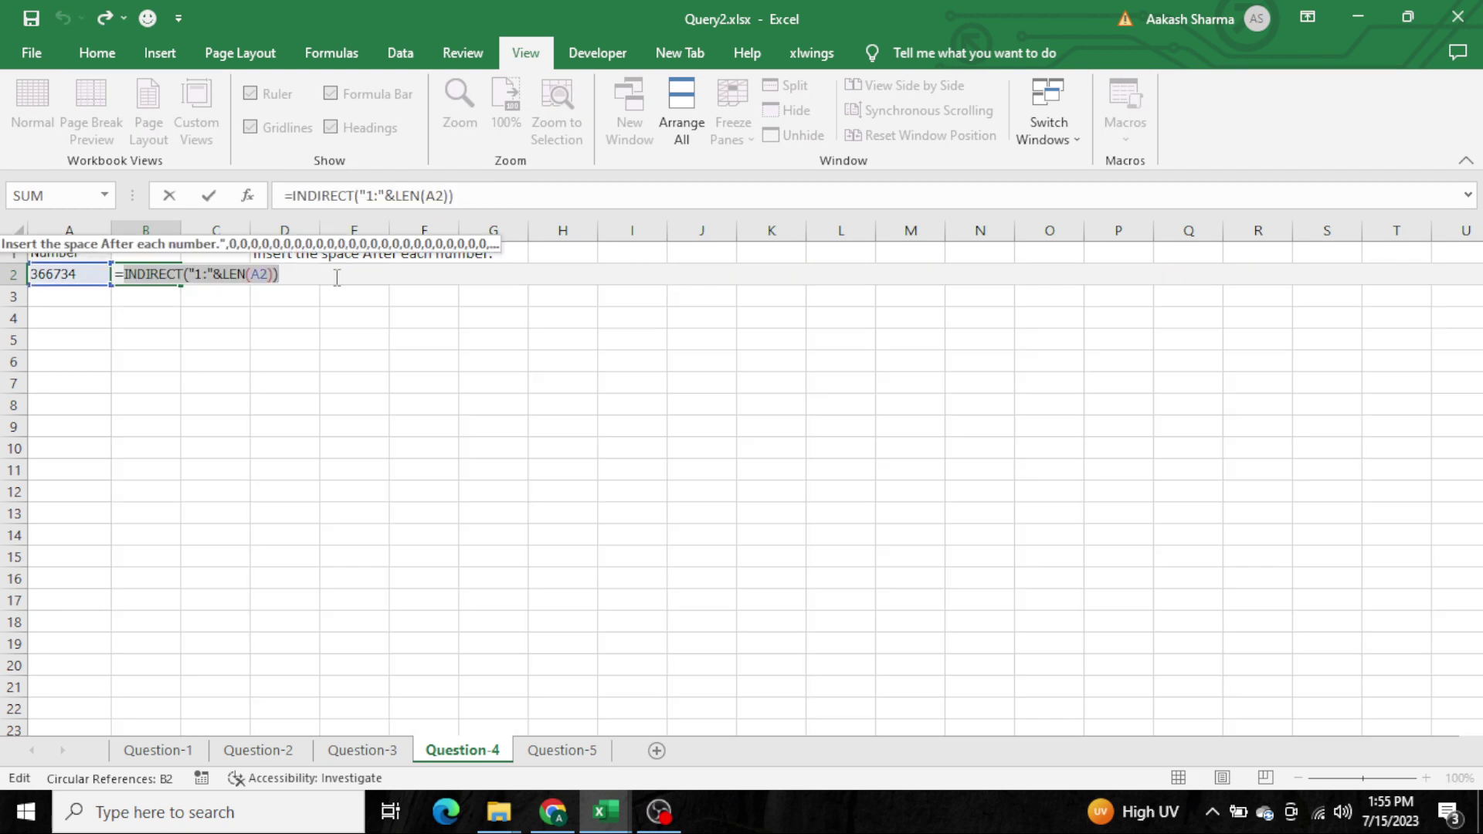
Wrap the INDIRECT expression in B2 in ROW, making =ROW(INDIRECT("1:"&LEN(A2)))
{"action": "key", "text": "Left"}
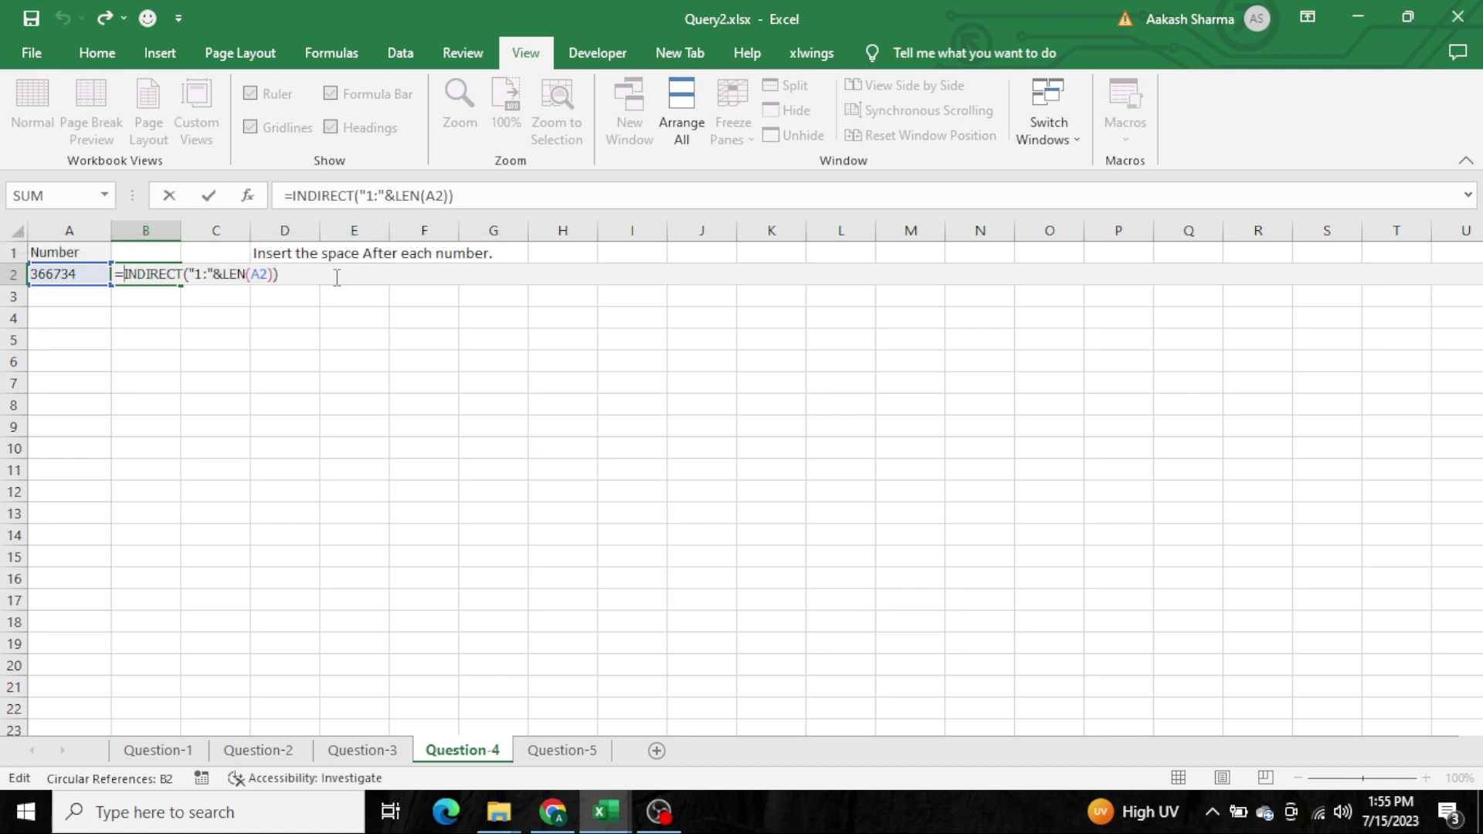
{"action": "type", "text": "r"}
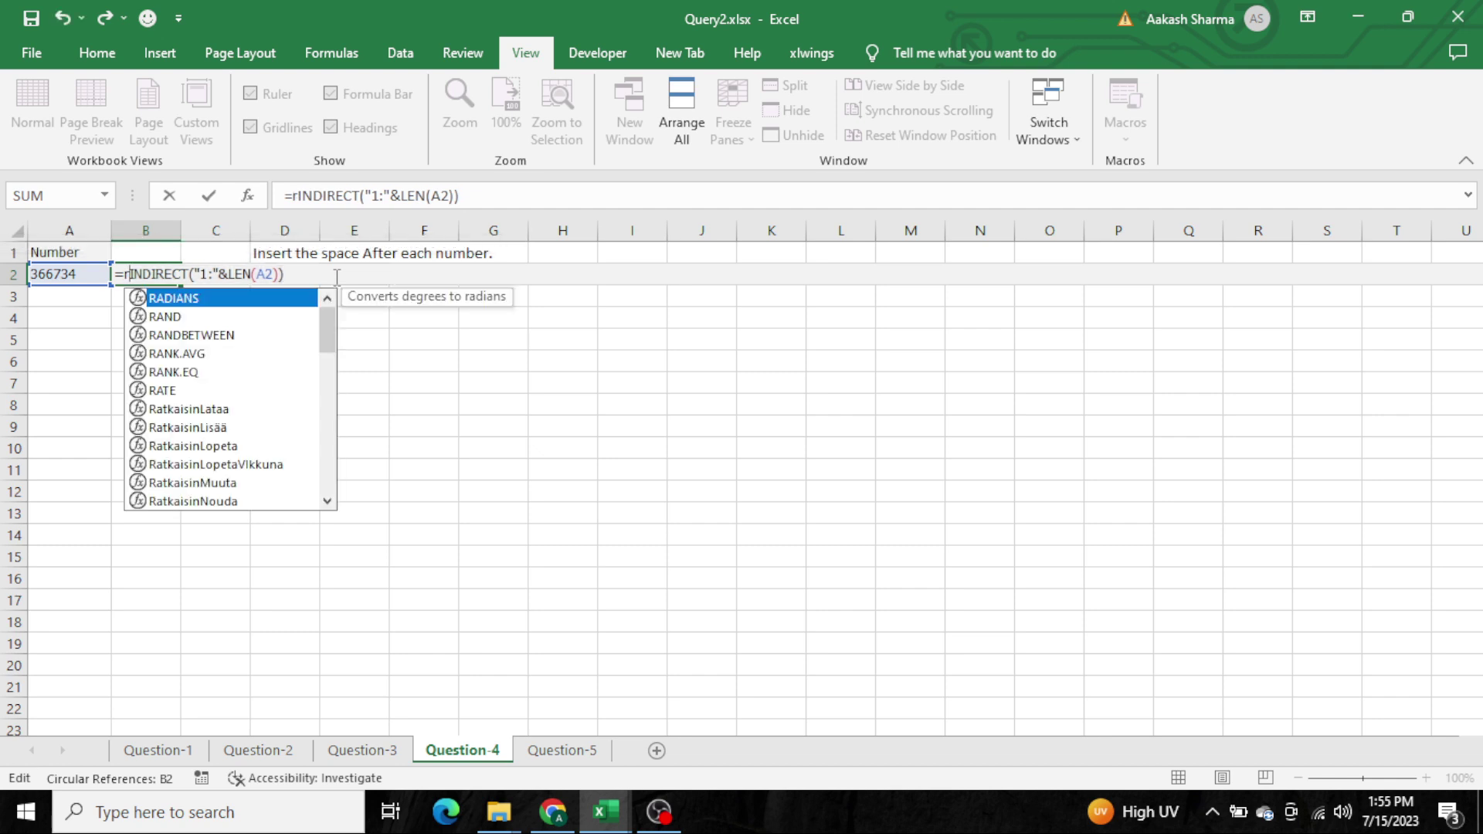
{"action": "type", "text": "ow"}
{"action": "key", "text": "Tab"}
{"action": "key", "text": "End"}
{"action": "type", "text": ")"}
Convert the ROW formula in B2 to its evaluated array ={1;2;3;4;5;6} and commit it
{"action": "key", "text": "shift+Home"}
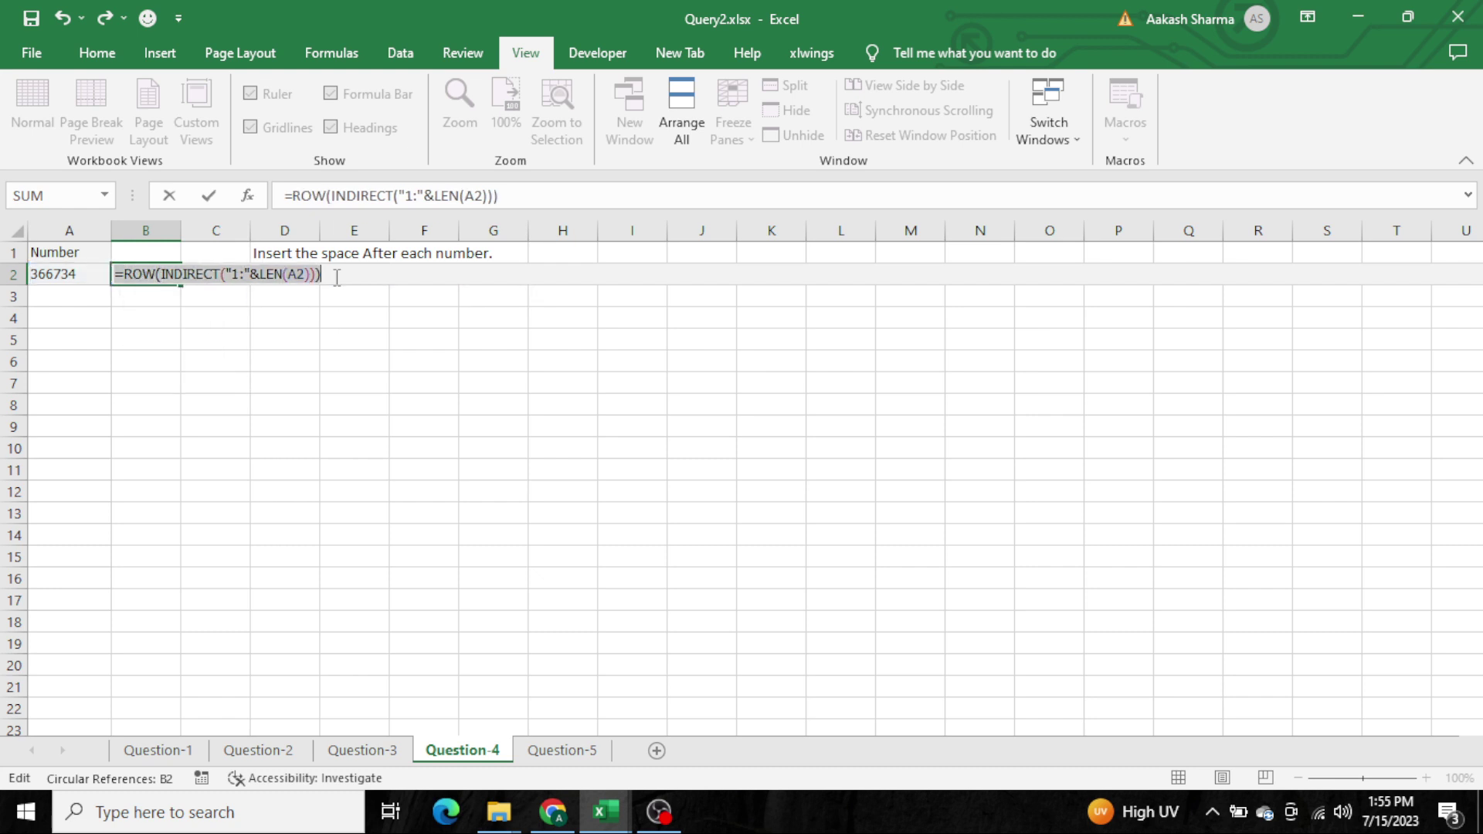
{"action": "key", "text": "F9"}
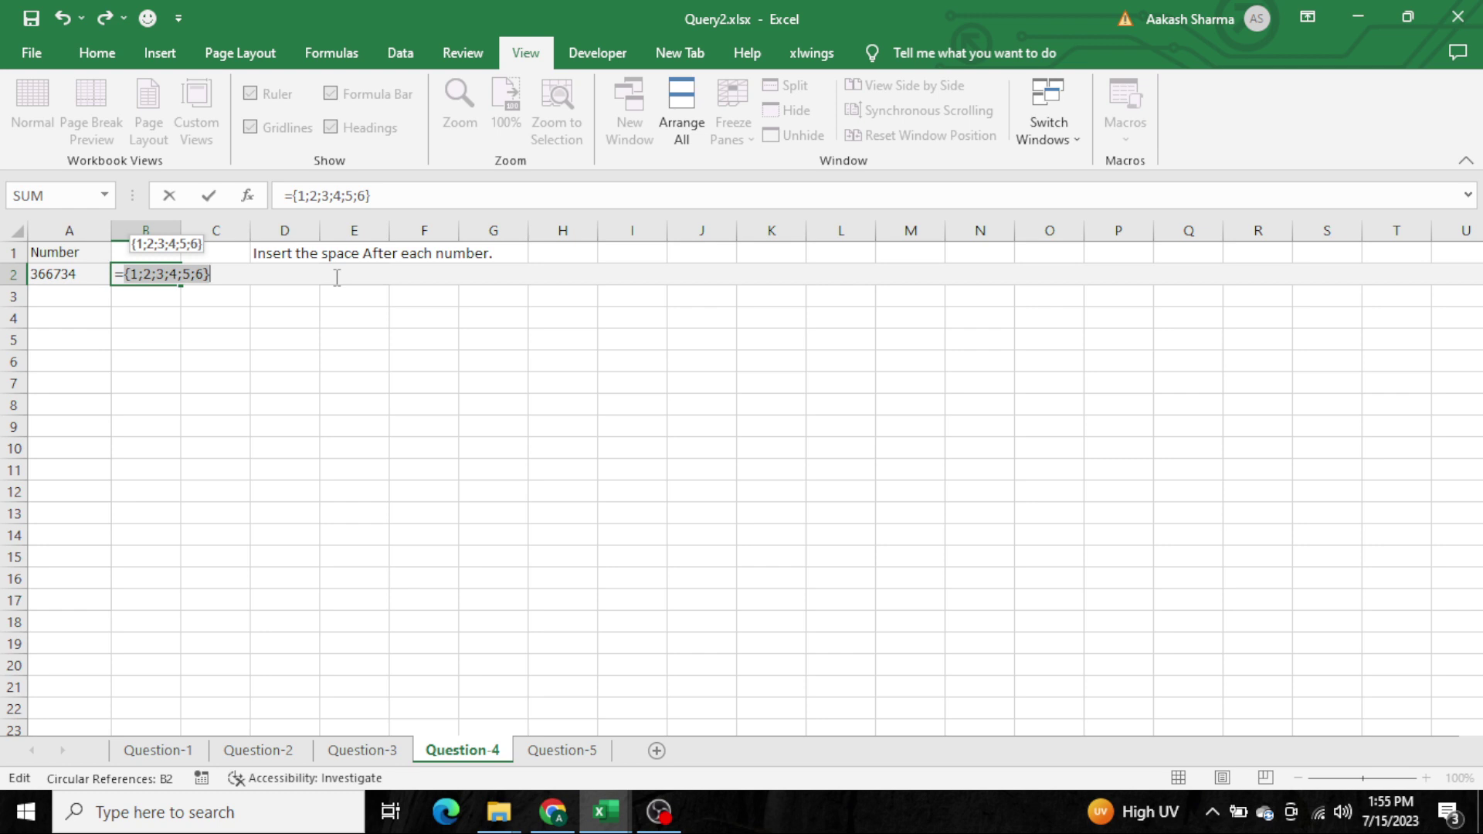
{"action": "key", "text": "ctrl+Return"}
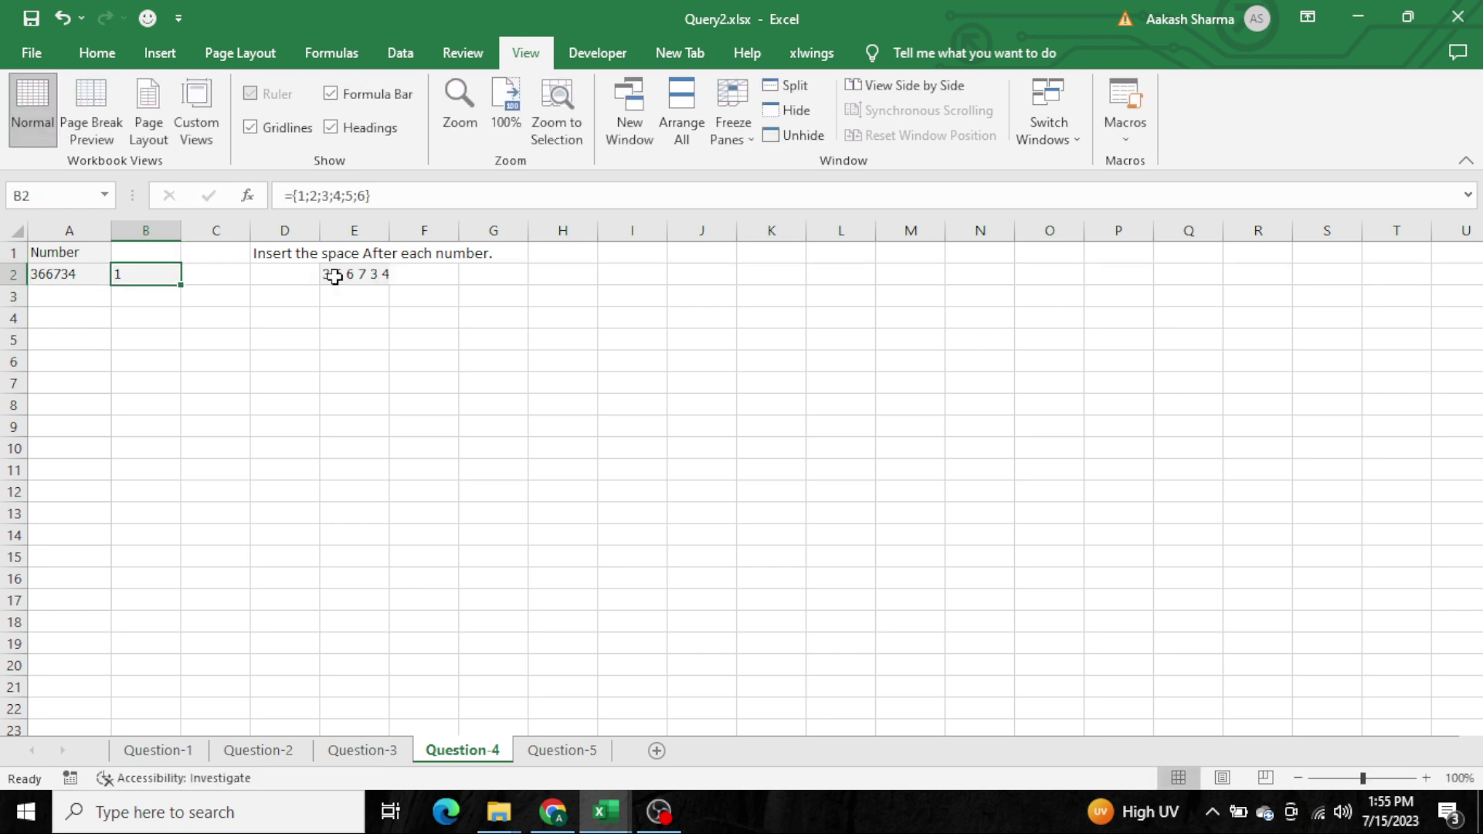
Compare the number in A2 with the position array stored in B2, highlighting the array's values
{"action": "key", "text": "Left"}
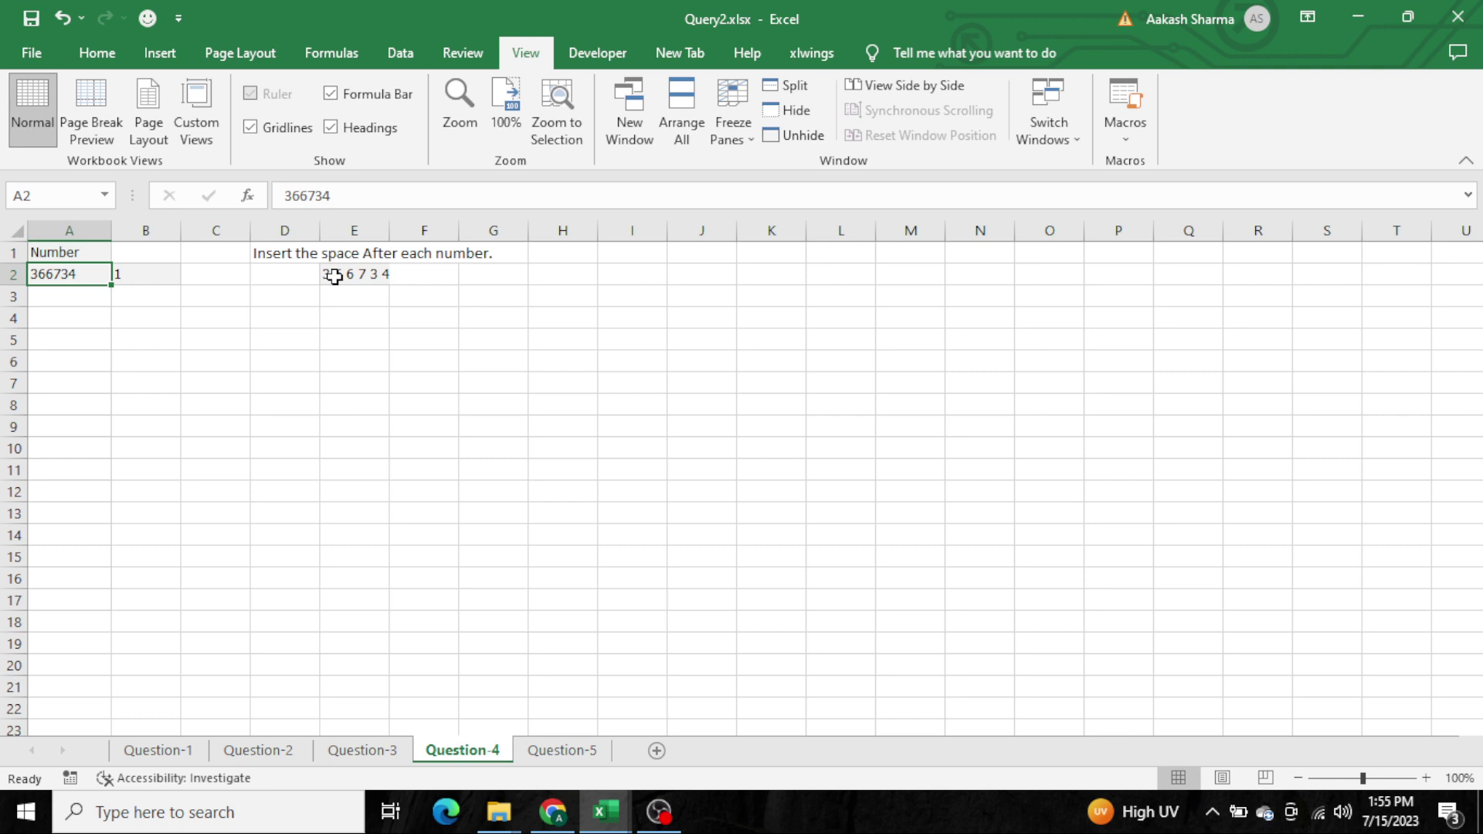
{"action": "key", "text": "Right"}
{"action": "key", "text": "F2"}
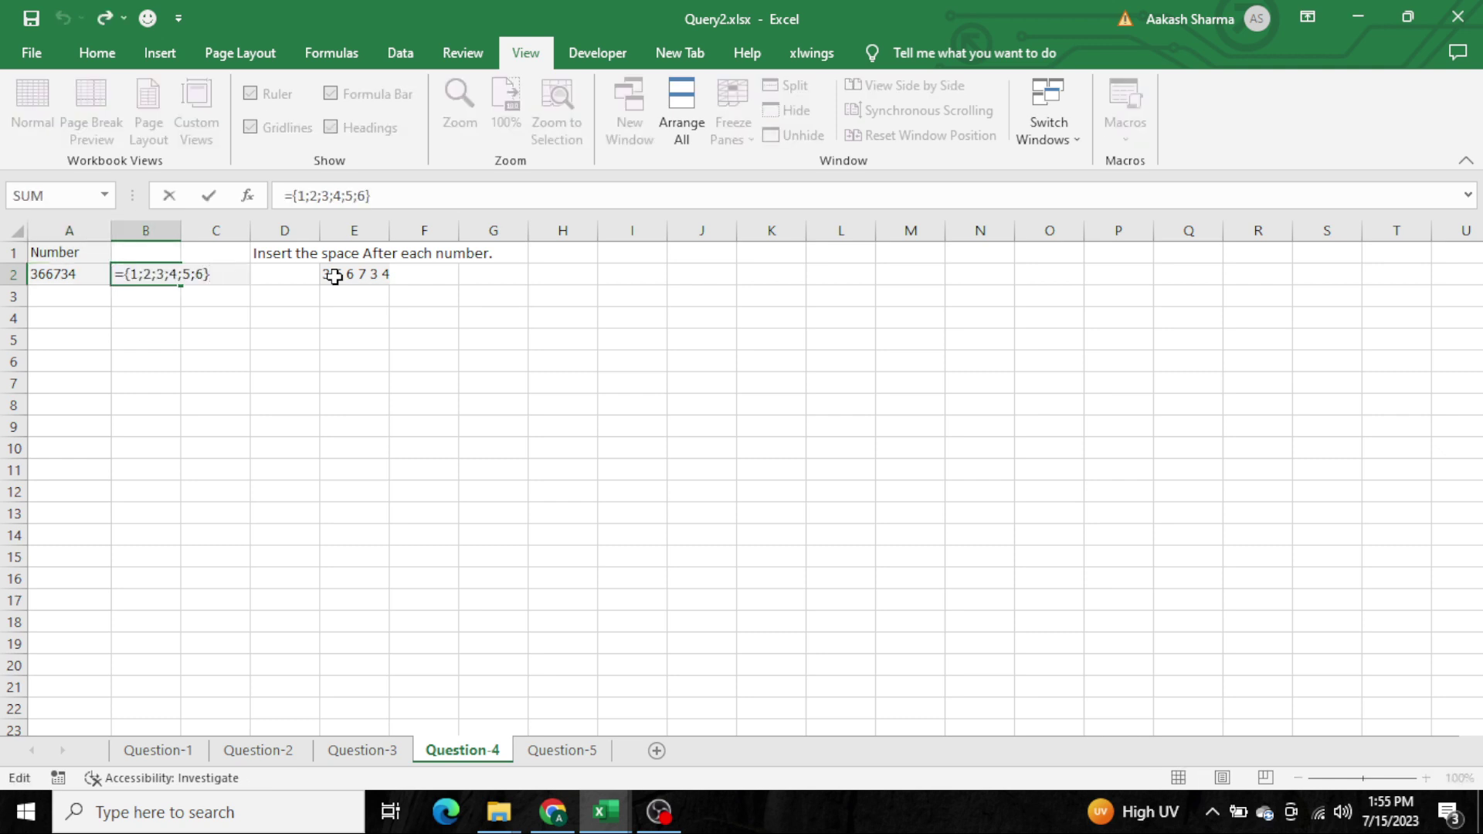
{"action": "key", "text": "shift+Home"}
{"action": "key", "text": "shift+Right"}
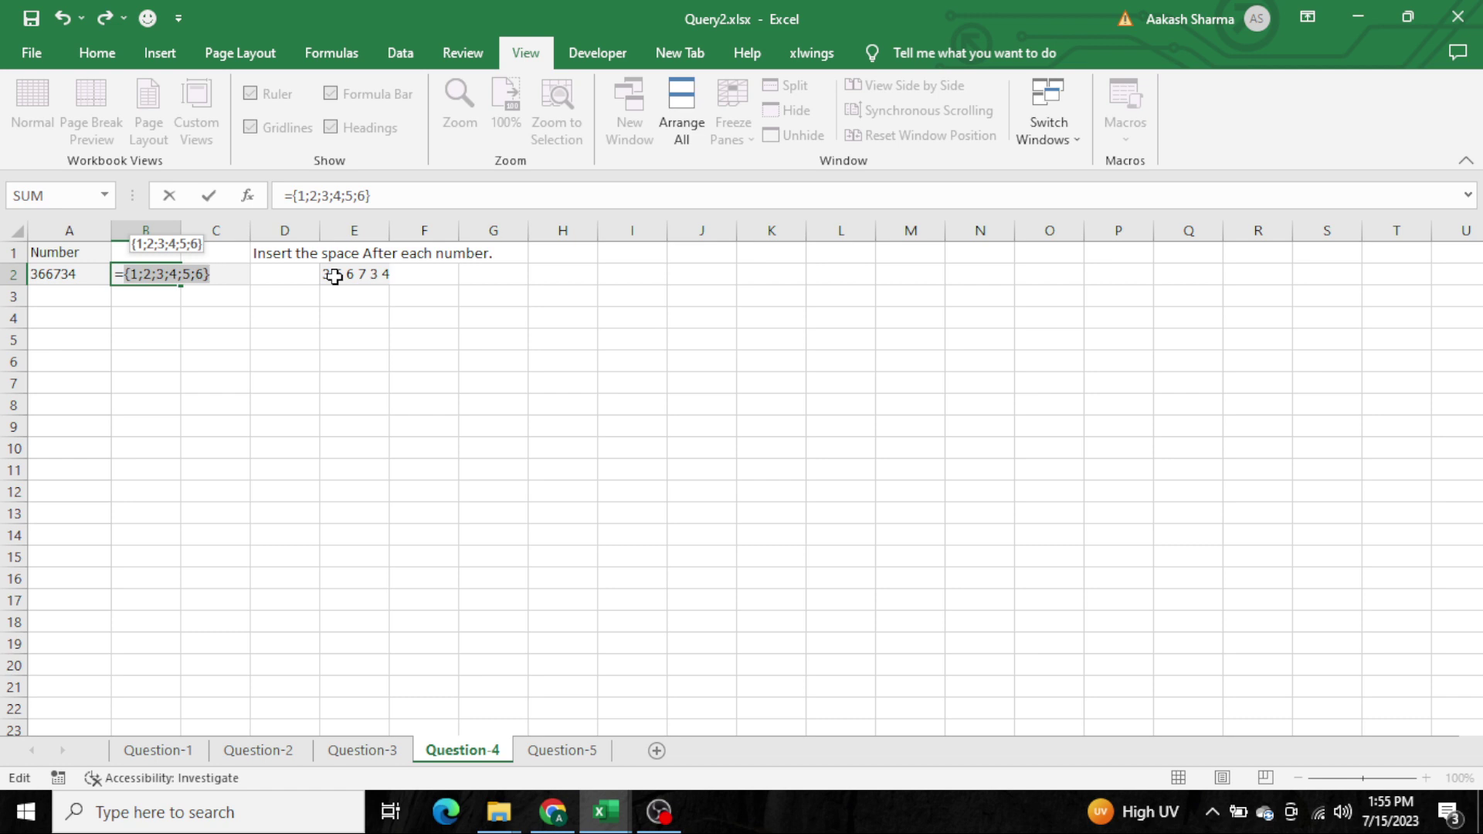
{"action": "key", "text": "ctrl+Return"}
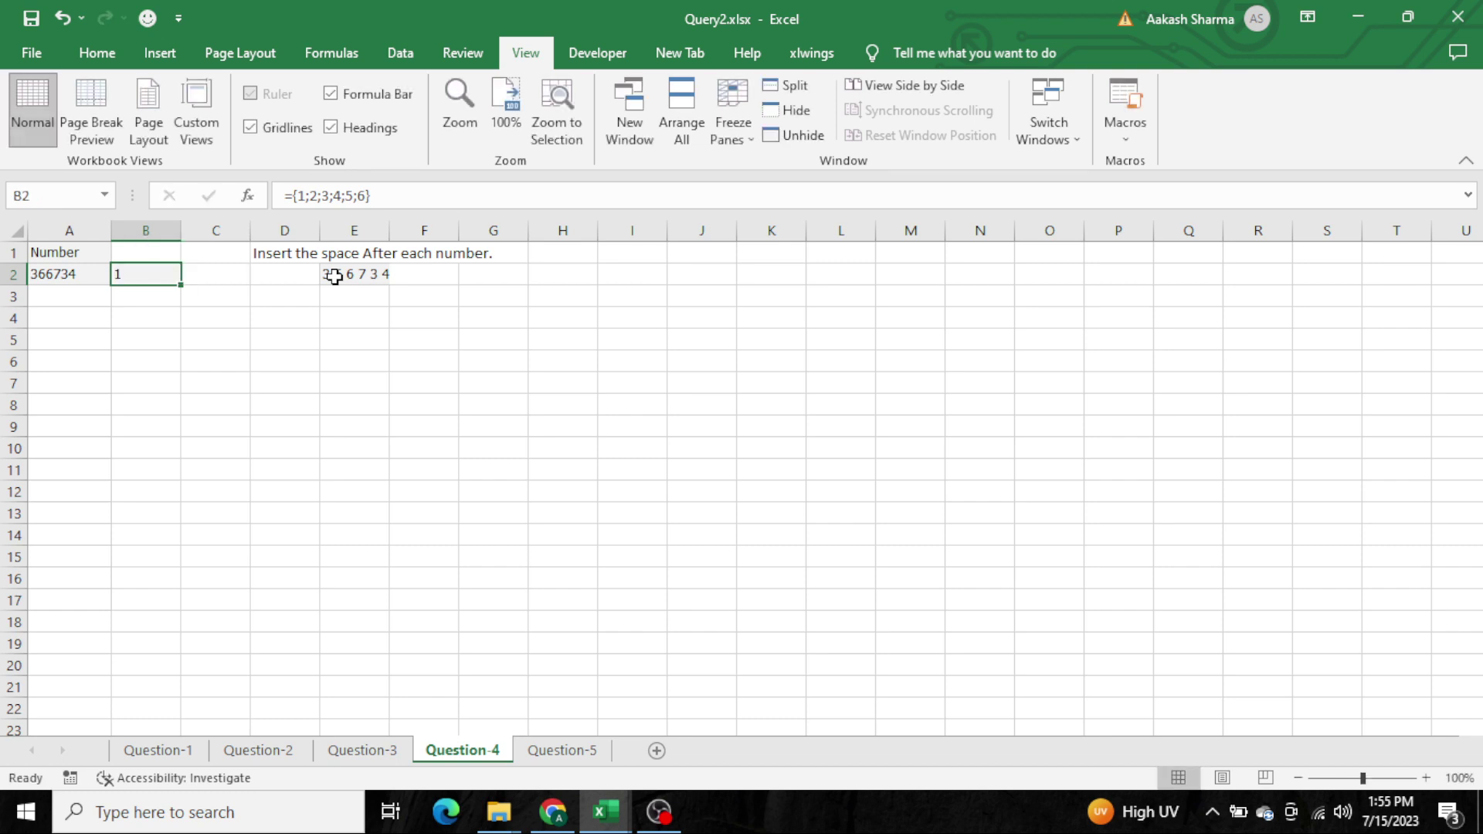
Clear the constant array from B2 and enter =ROW(INDIRECT("1:"&LEN(A2))) instead
{"action": "key", "text": "Delete"}
{"action": "type", "text": "="}
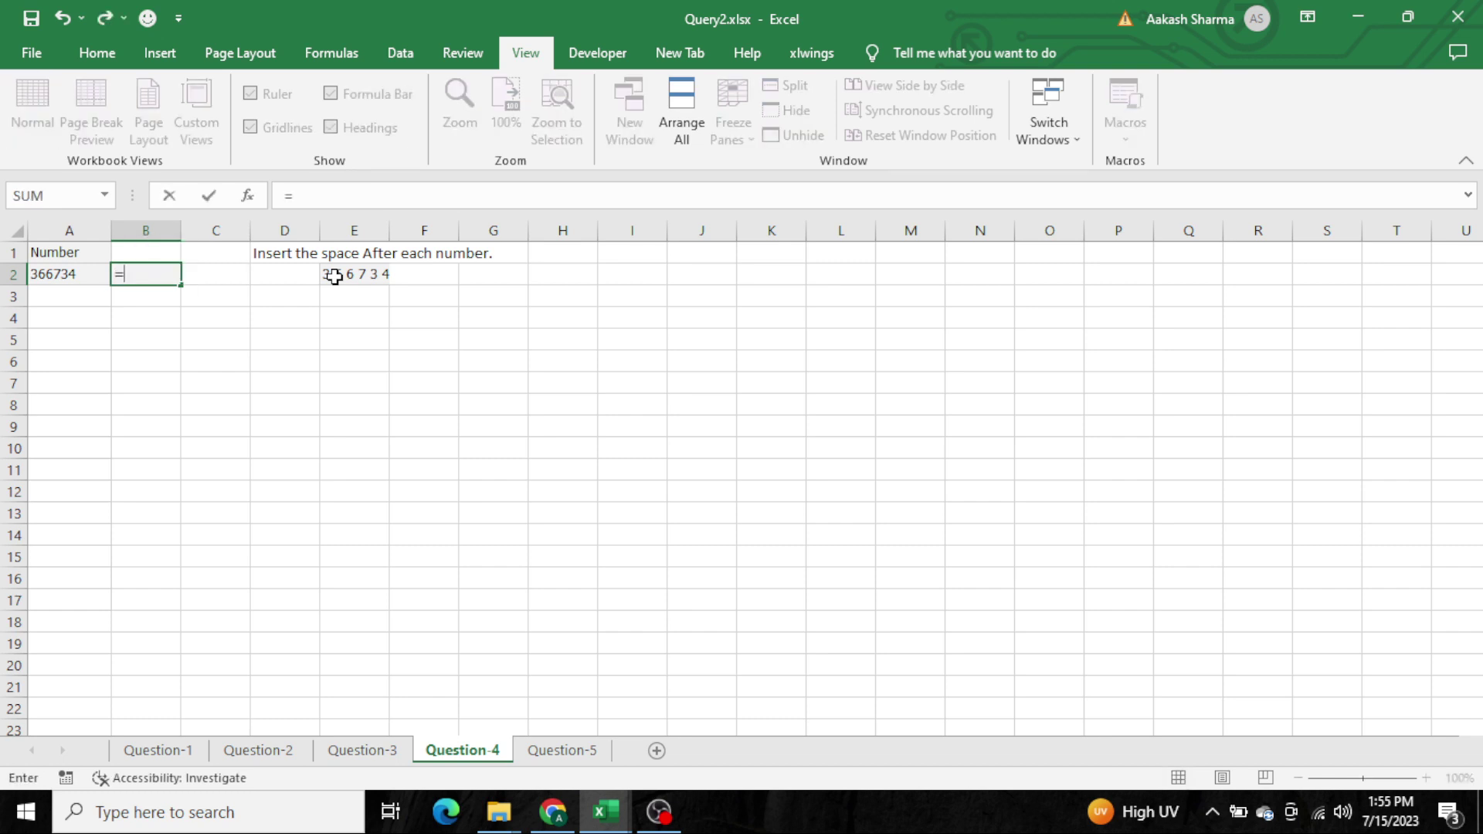
{"action": "type", "text": "row"}
{"action": "key", "text": "Tab"}
{"action": "type", "text": "i"}
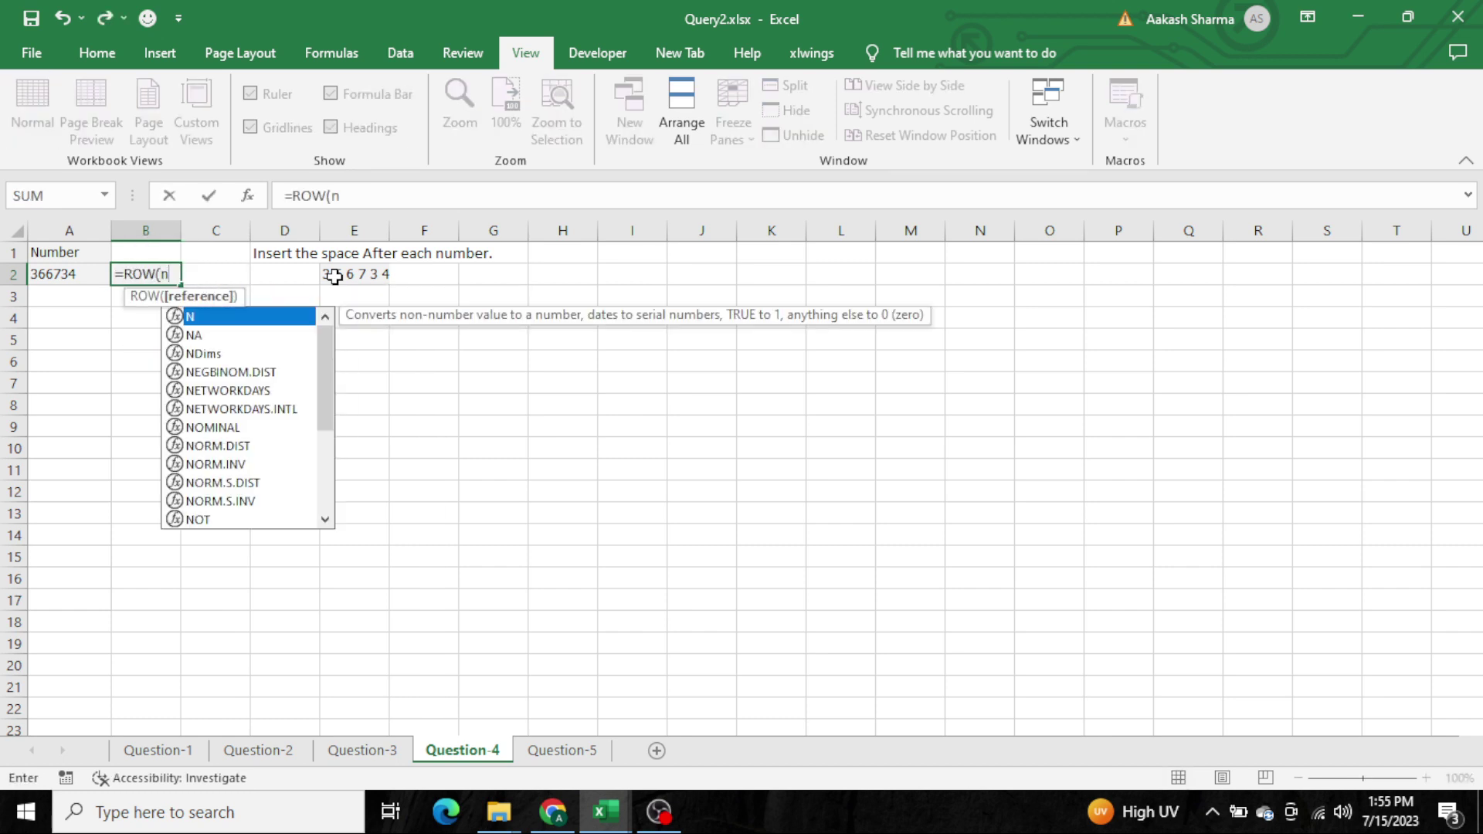
{"action": "type", "text": "nd"}
{"action": "key", "text": "Down"}
{"action": "key", "text": "Tab"}
{"action": "type", "text": "\""}
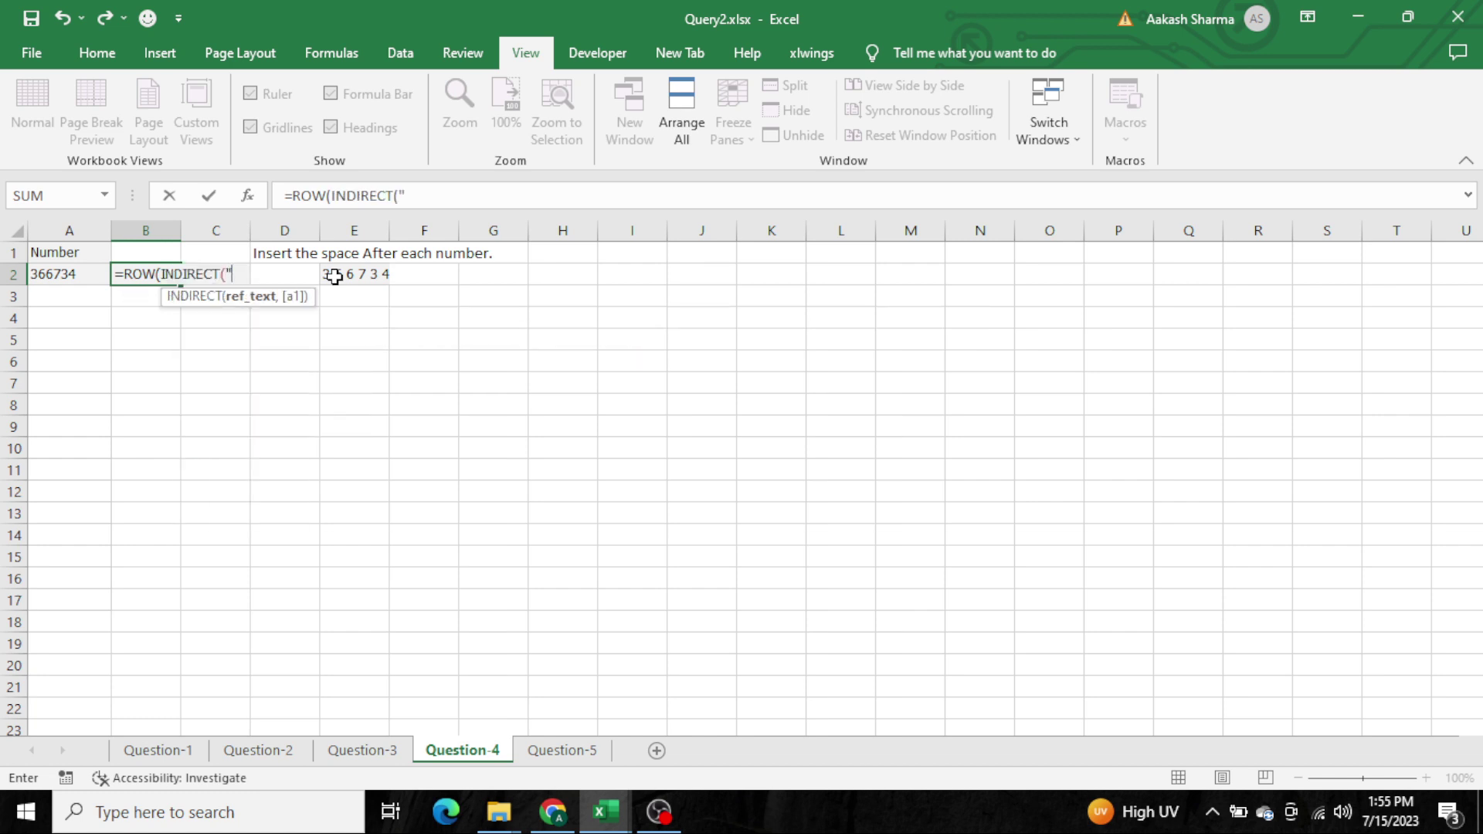
{"action": "type", "text": "1:\"&len"}
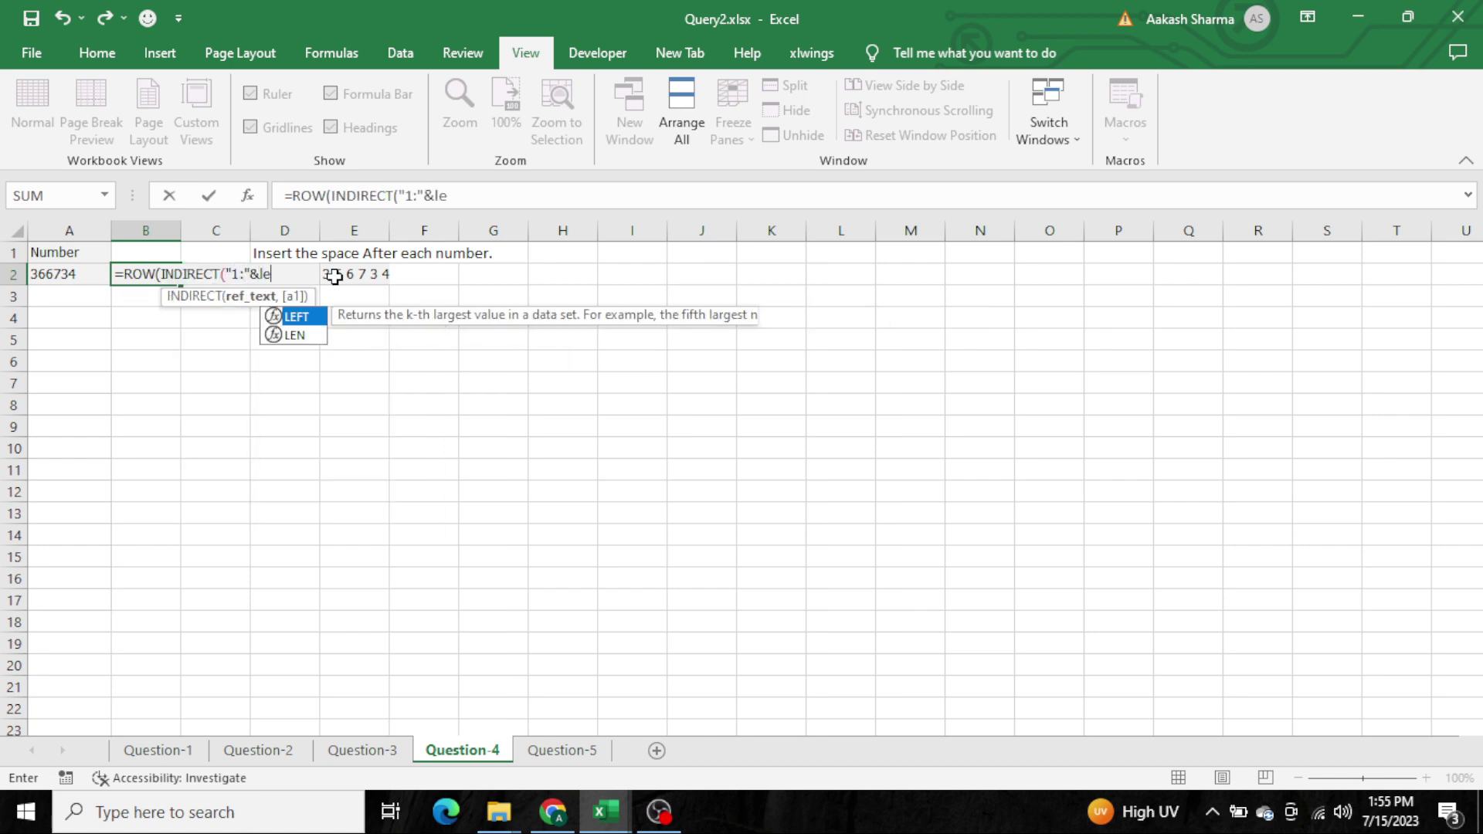
{"action": "key", "text": "Tab"}
{"action": "type", "text": "a2)))"}
{"action": "key", "text": "ctrl+shift+Return"}
Evaluate the ROW formula inside B2 to check its digit positions, and restore the formula
{"action": "key", "text": "F2"}
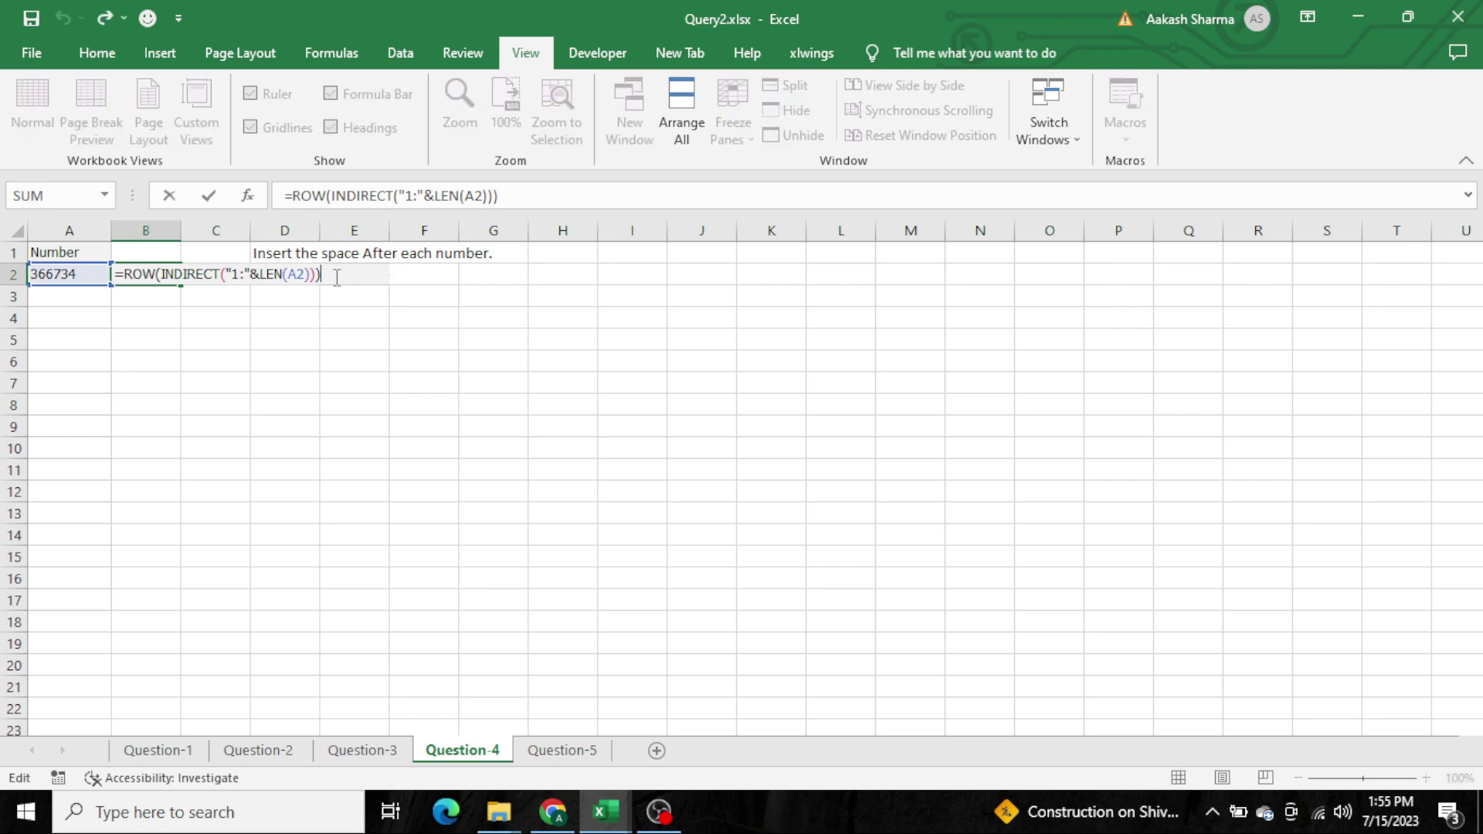
{"action": "key", "text": "shift+Home"}
{"action": "key", "text": "F9"}
{"action": "key", "text": "ctrl+z"}
Wrap the ROW expression in MID to extract single digits of A2, making =MID(A2,ROW(INDIRECT("1:"&LEN(A2))),1)
{"action": "type", "text": "mid"}
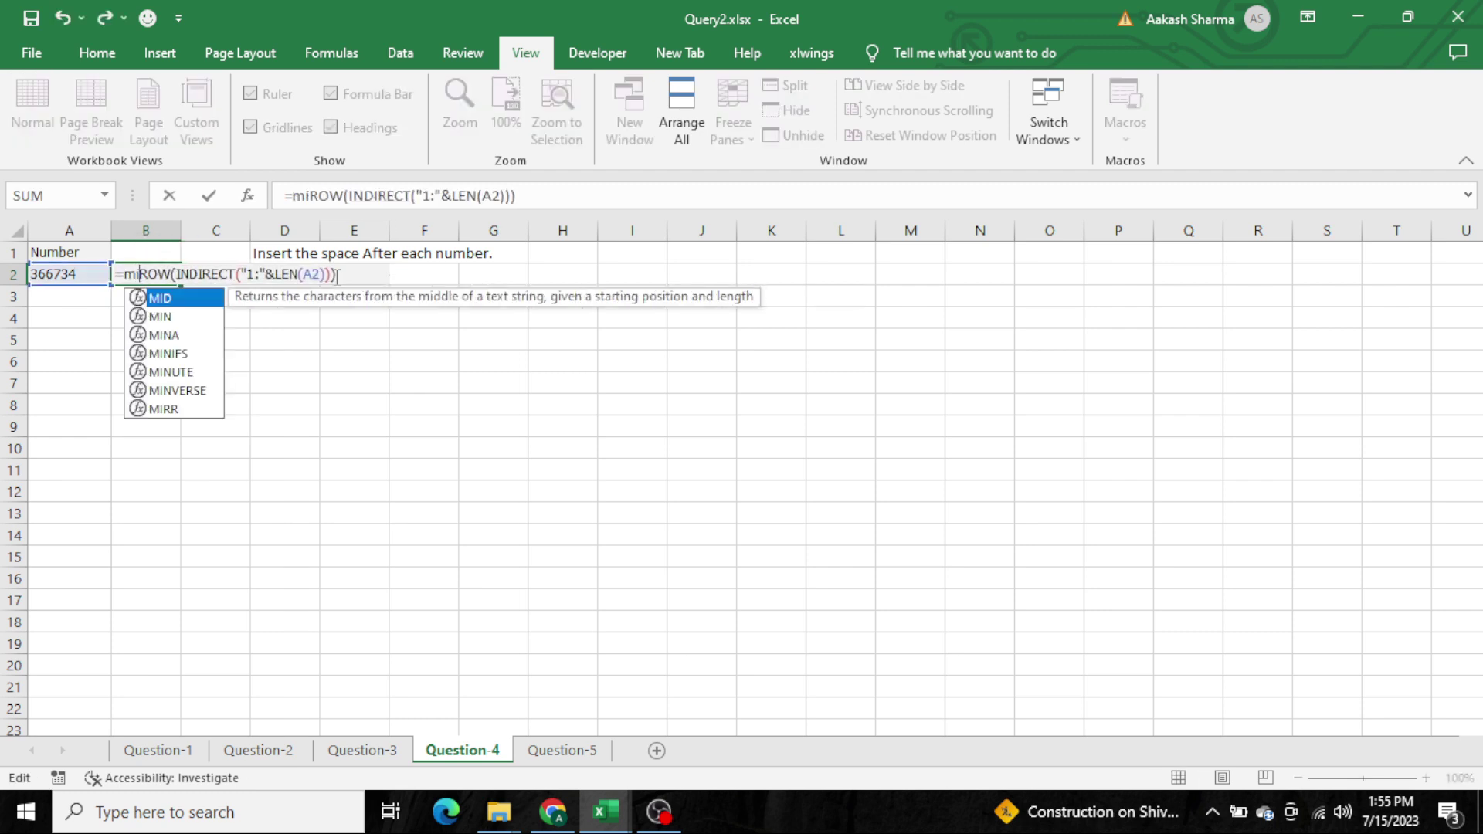
{"action": "key", "text": "Tab"}
{"action": "key", "text": "F2"}
{"action": "key", "text": "Left"}
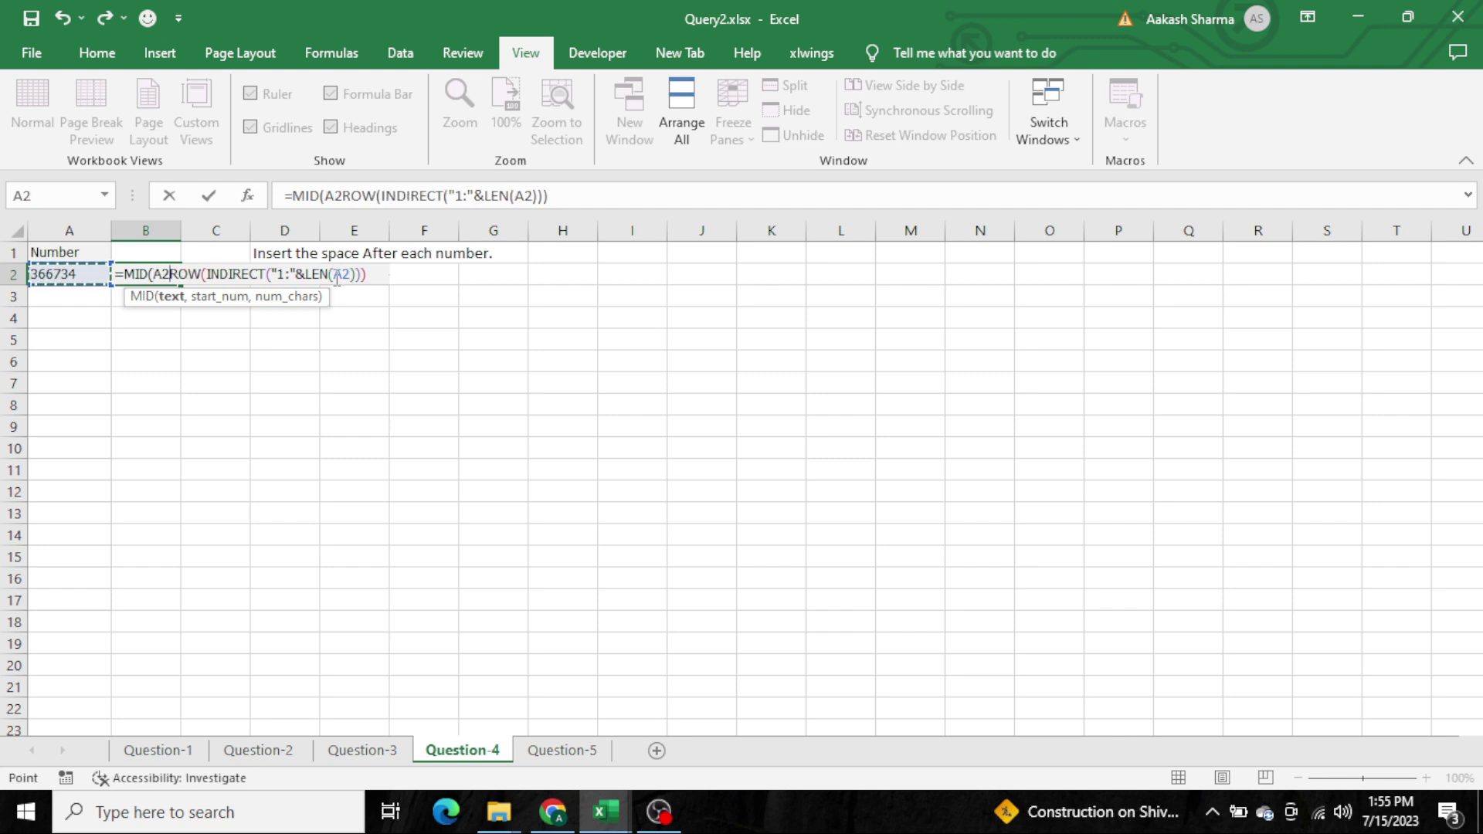
{"action": "type", "text": ","}
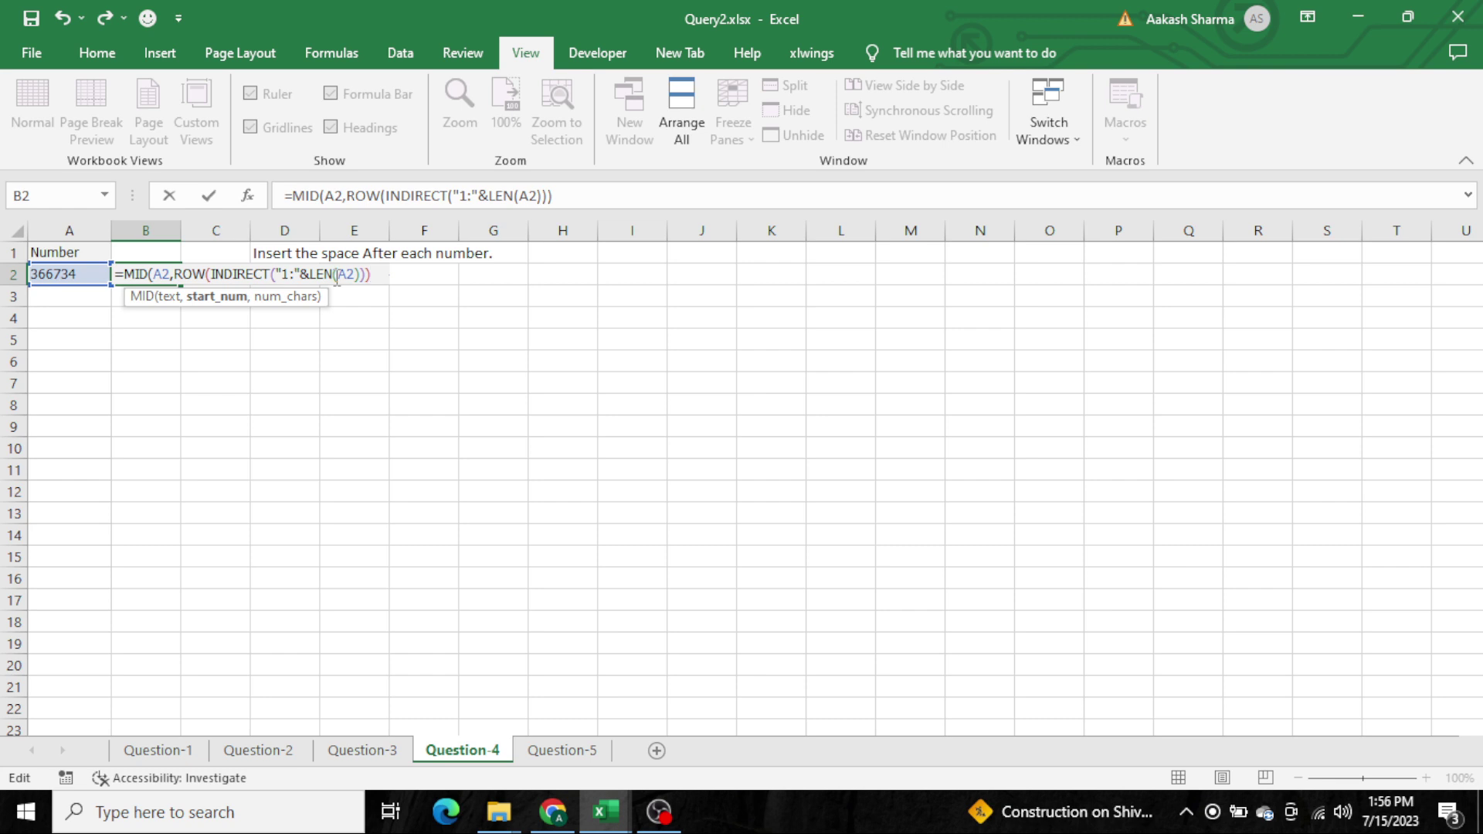
{"action": "type", "text": ",1)"}
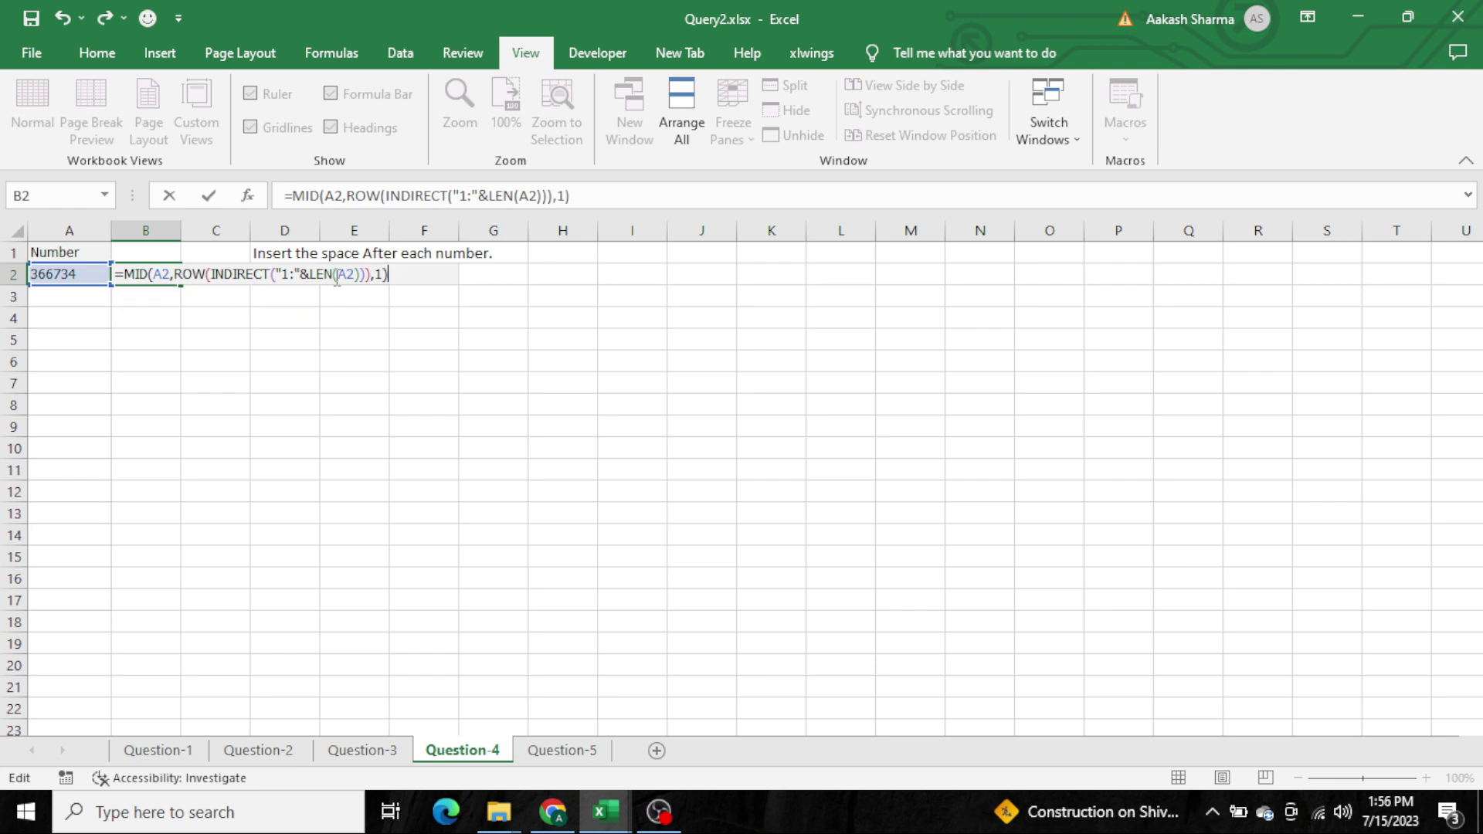
Evaluate the MID formula inside B2 to examine the separated digits, and restore the formula
{"action": "key", "text": "shift+Home"}
{"action": "key", "text": "F9"}
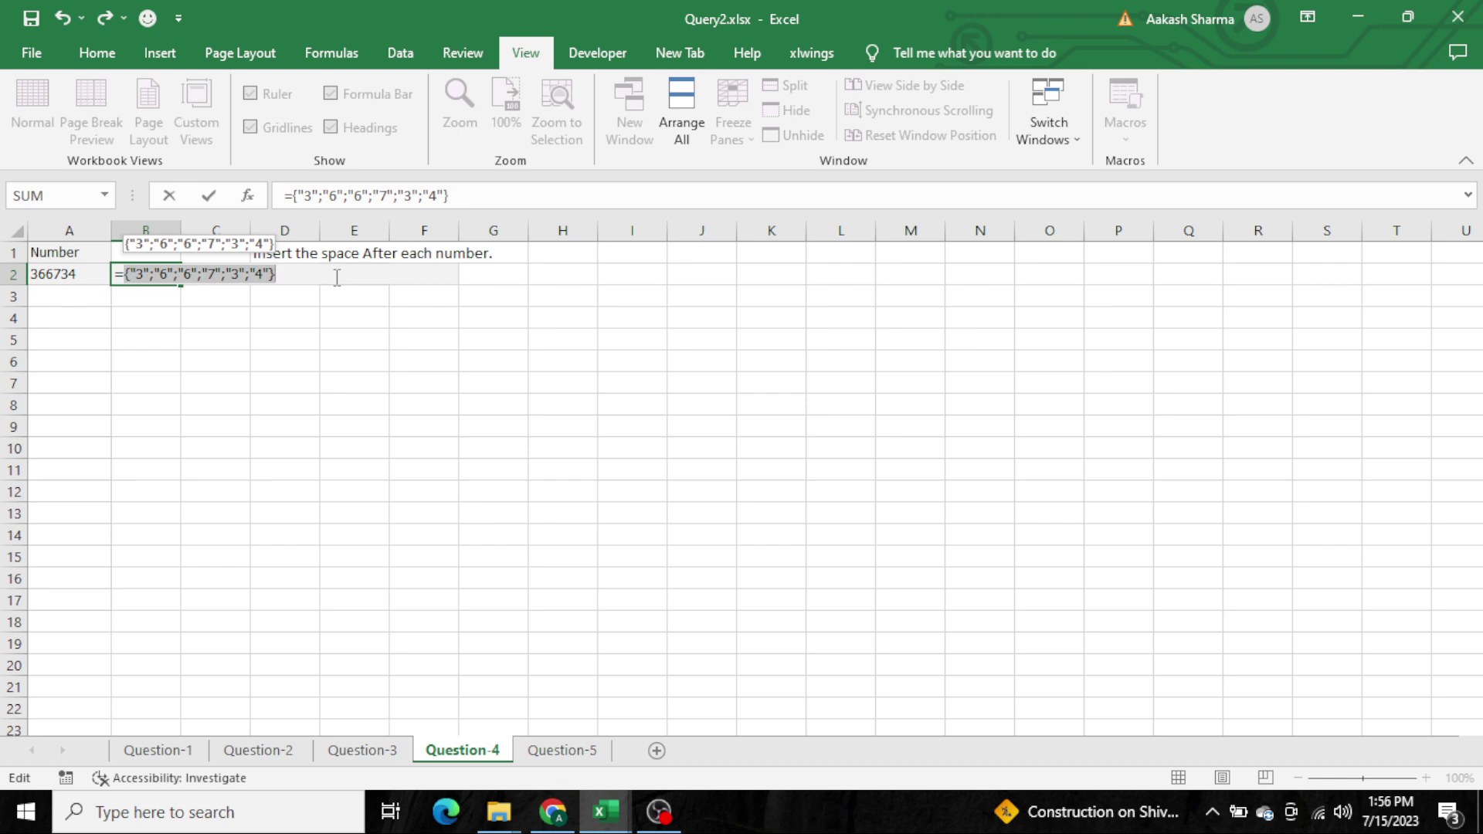
{"action": "key", "text": "ctrl+z"}
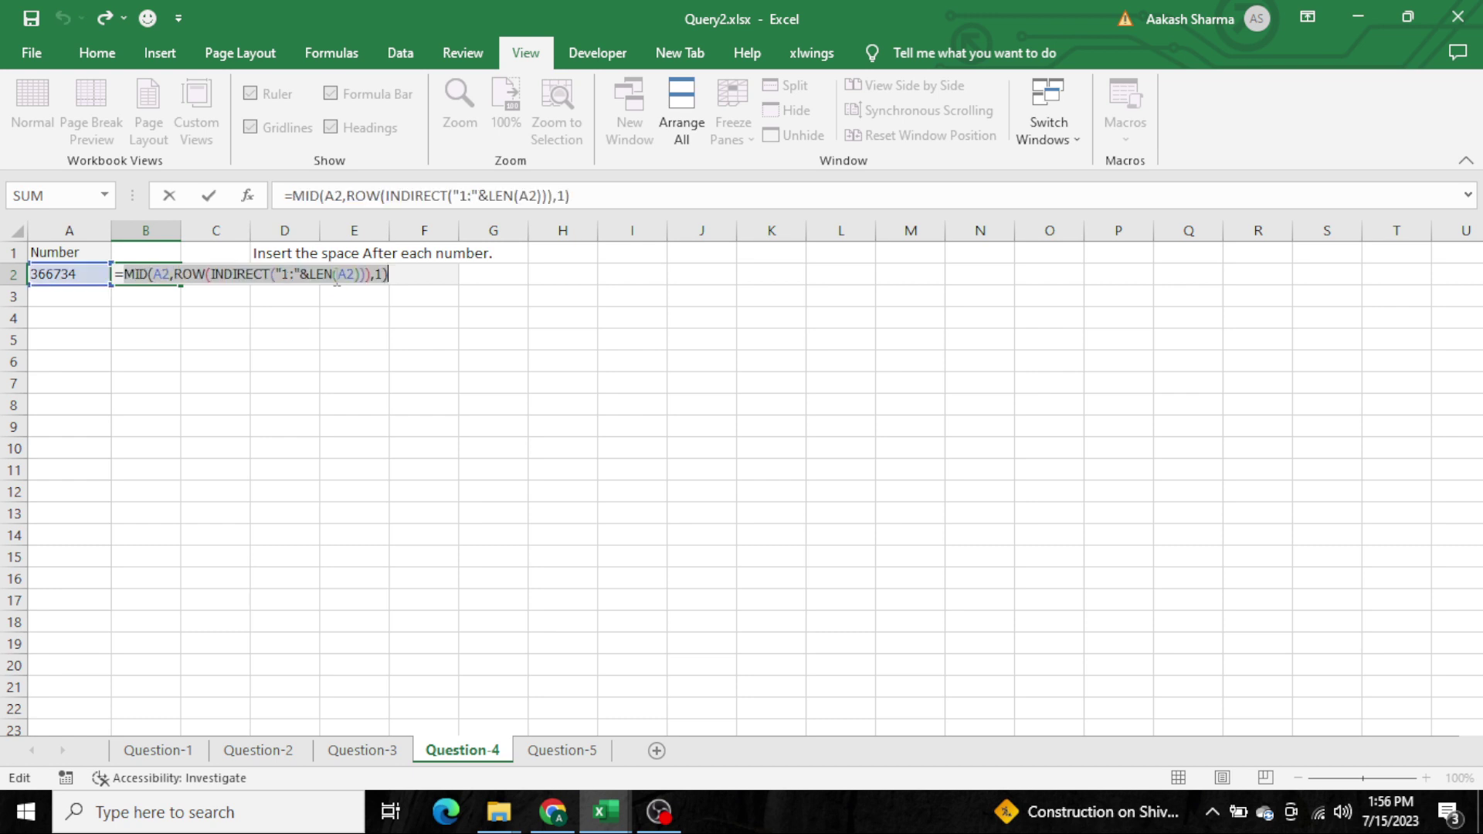
Wrap the MID expression in B2 with TEXTJOIN, using a space delimiter and TRUE, making =TEXTJOIN(" ",TRUE,MID(A2,ROW(INDIRECT("1:"&LEN(A2))),1))
{"action": "key", "text": "Left"}
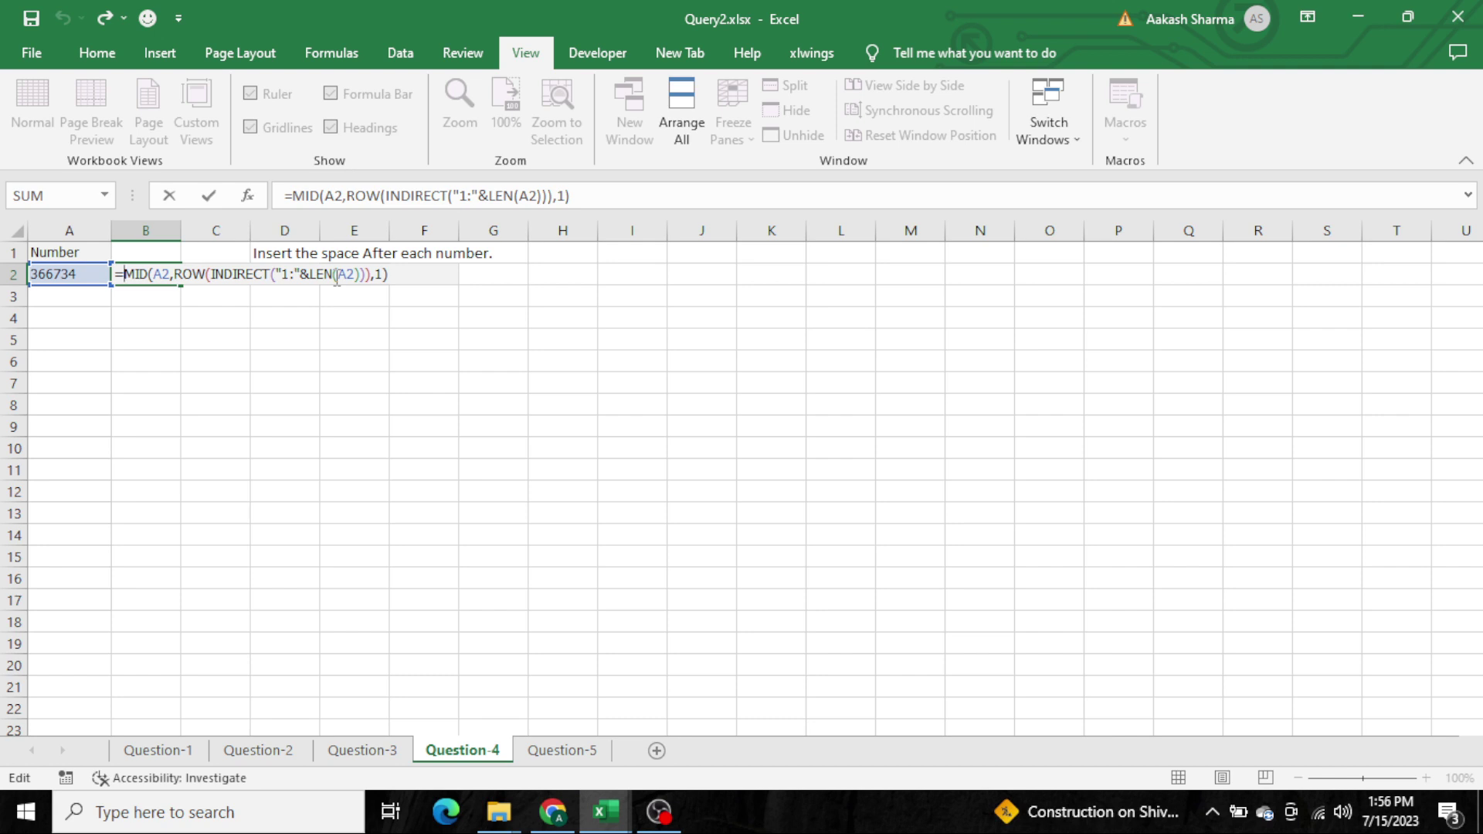
{"action": "type", "text": "text"}
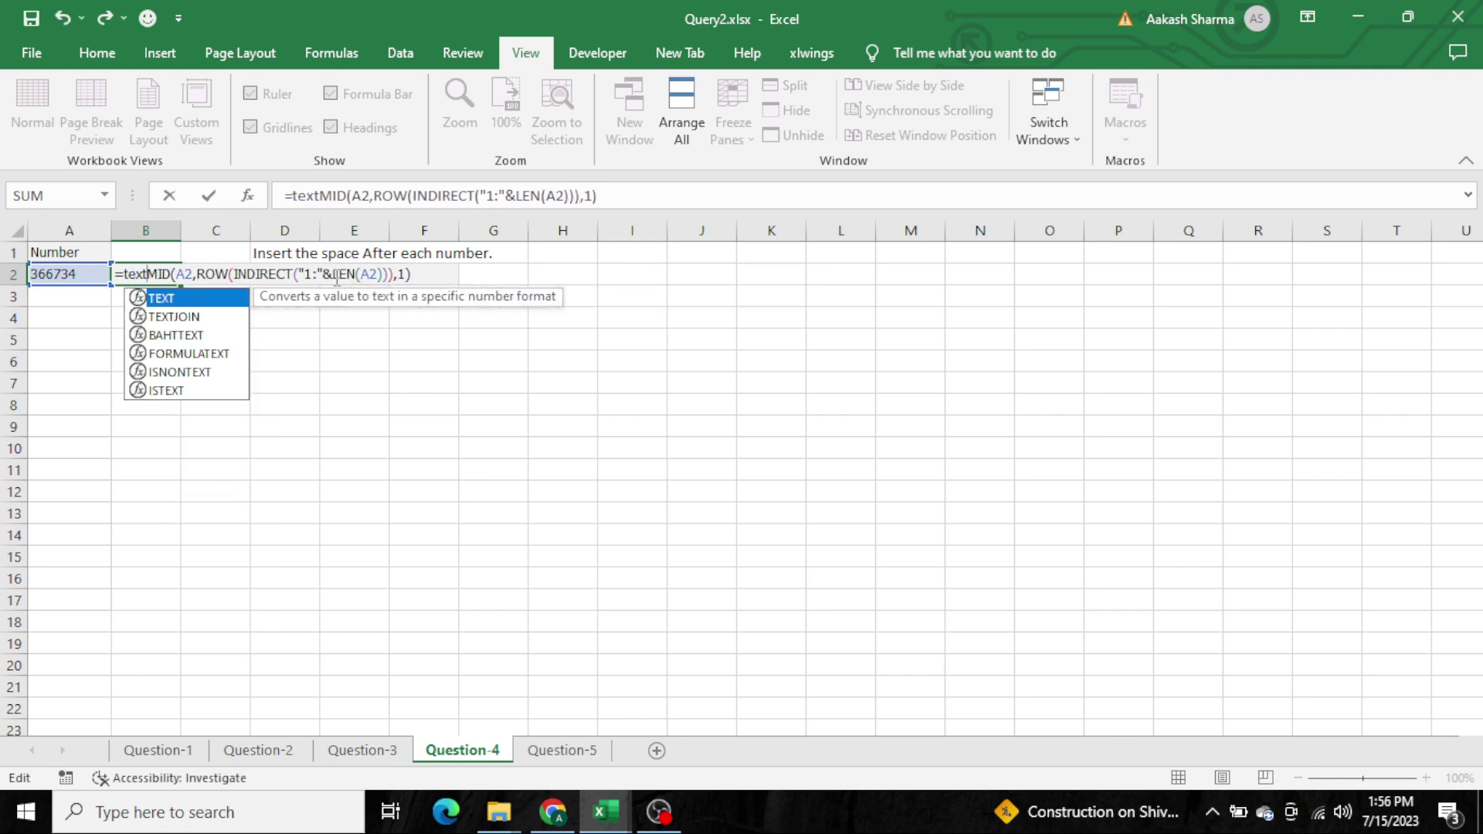
{"action": "key", "text": "Down"}
{"action": "key", "text": "Tab"}
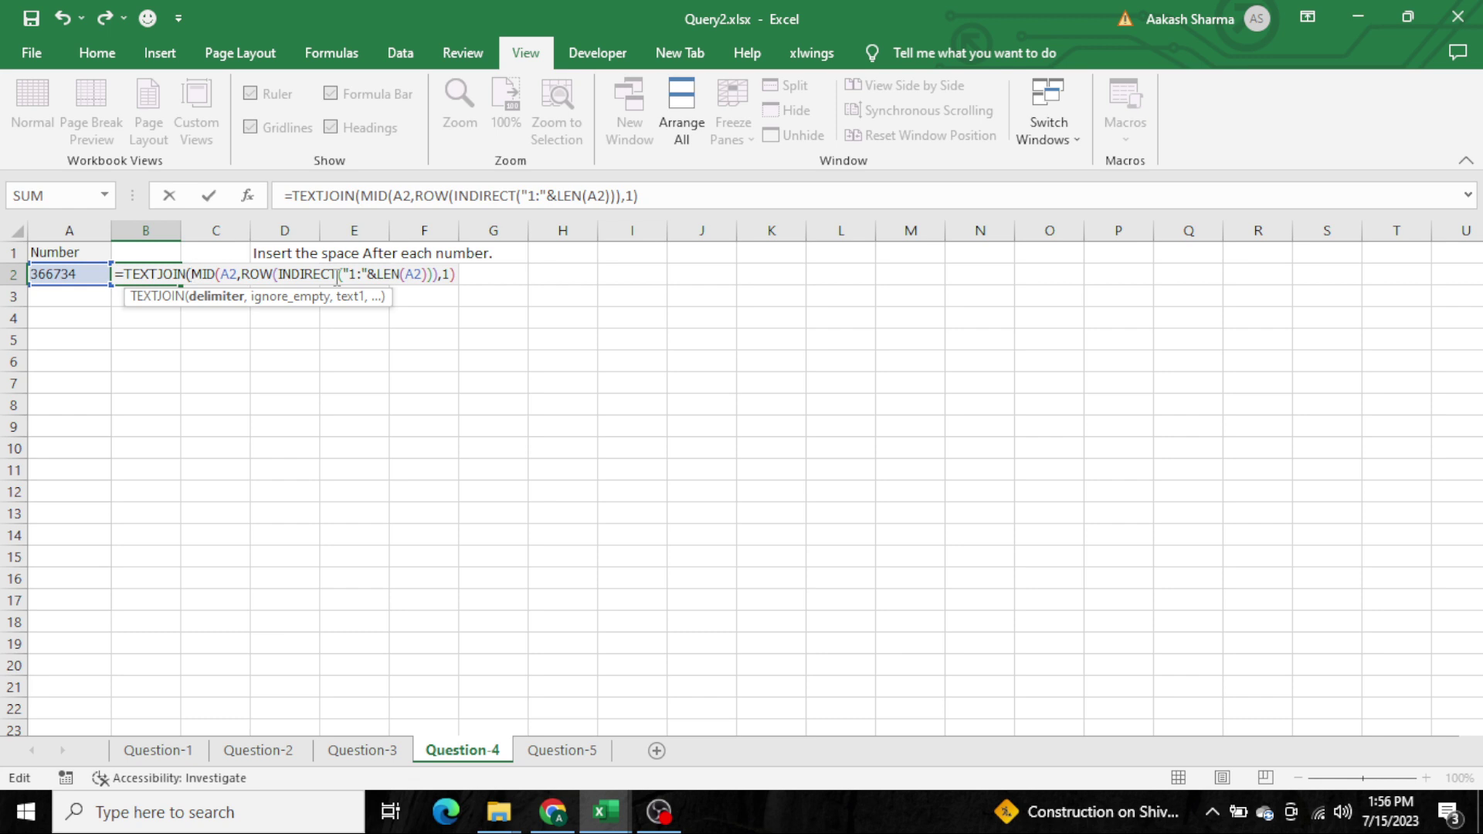
{"action": "type", "text": "\" \""}
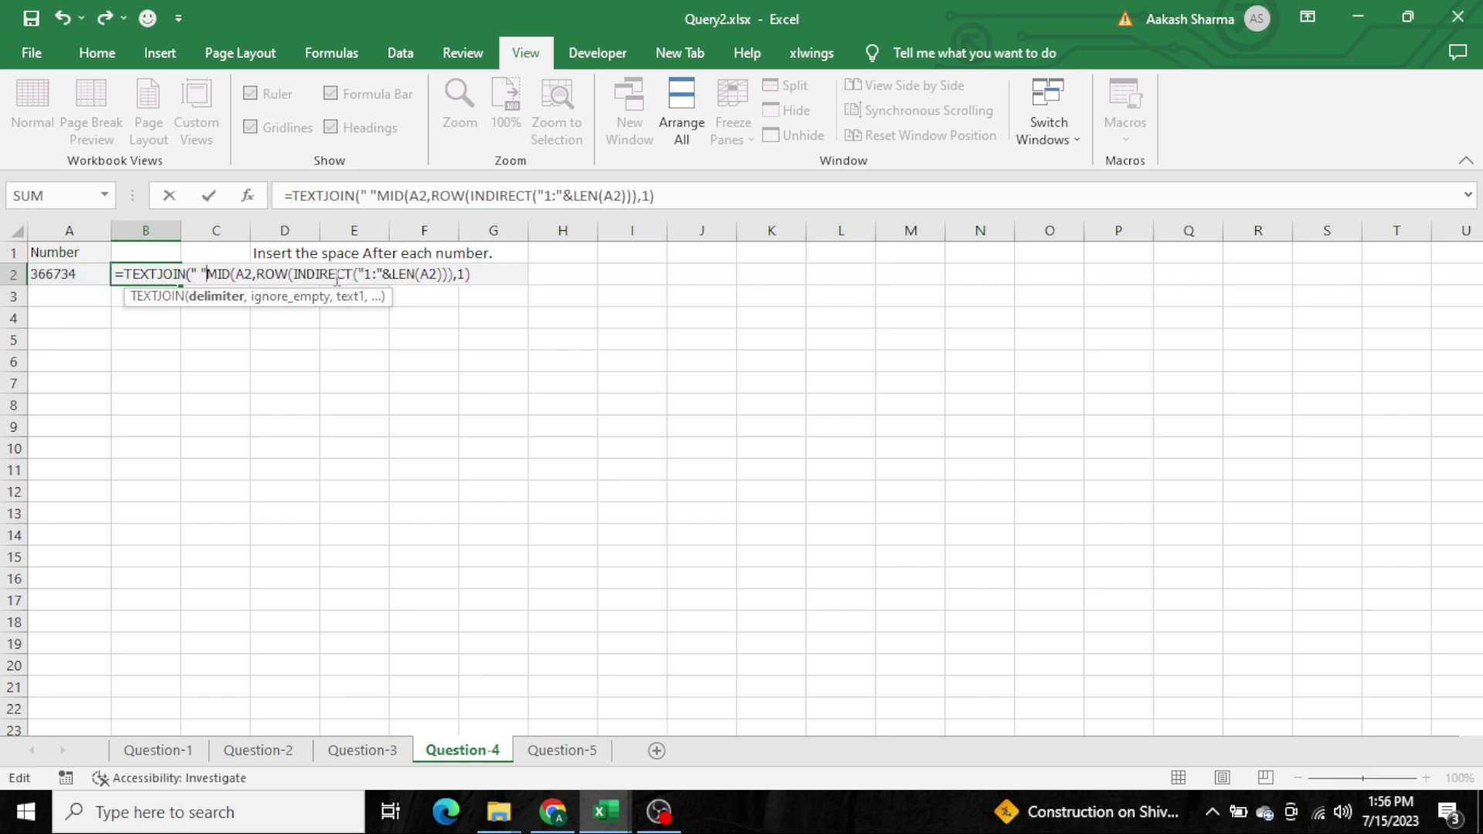
{"action": "type", "text": ","}
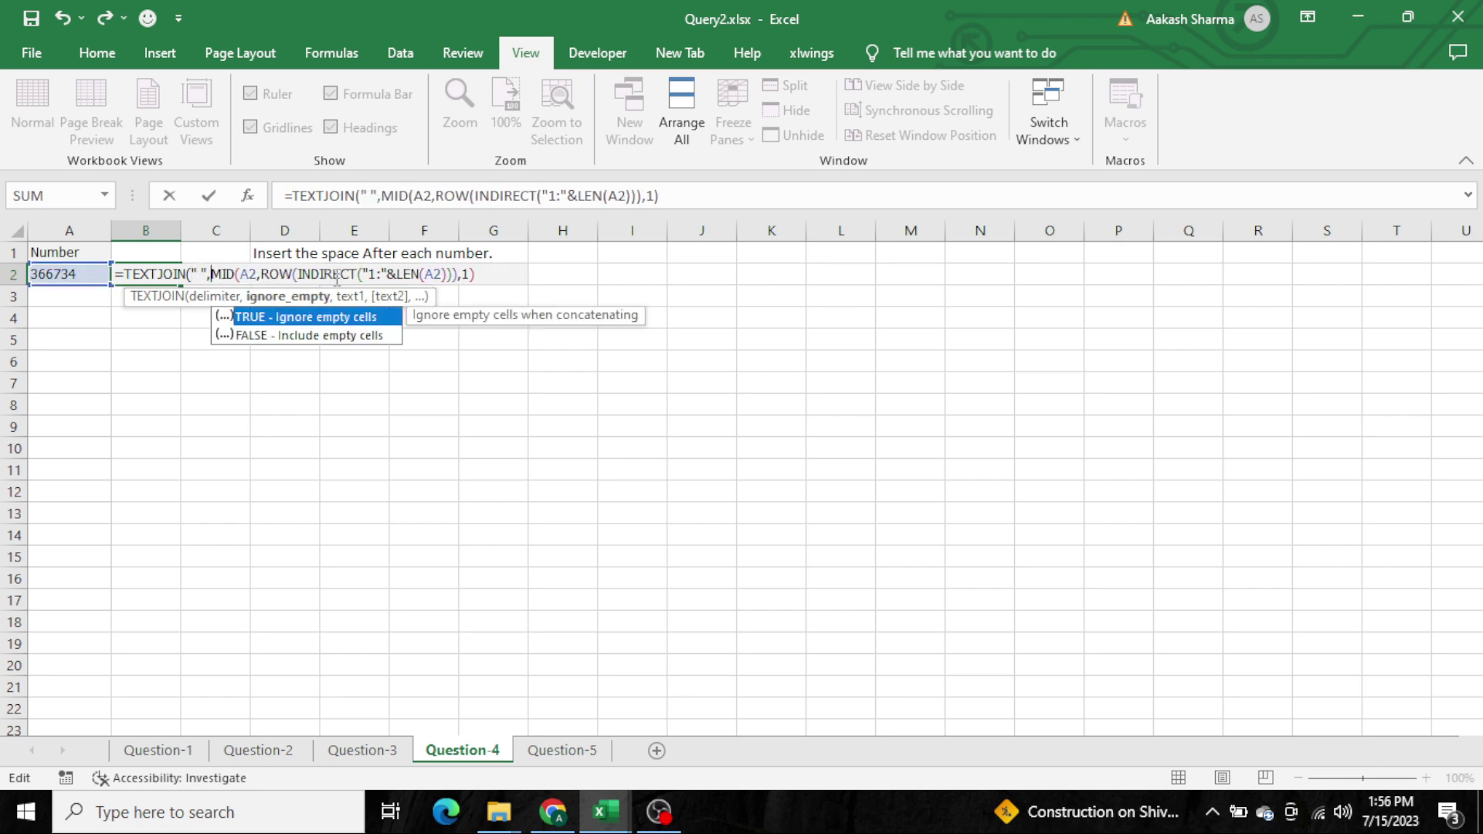
{"action": "key", "text": "Tab"}
{"action": "type", "text": ","}
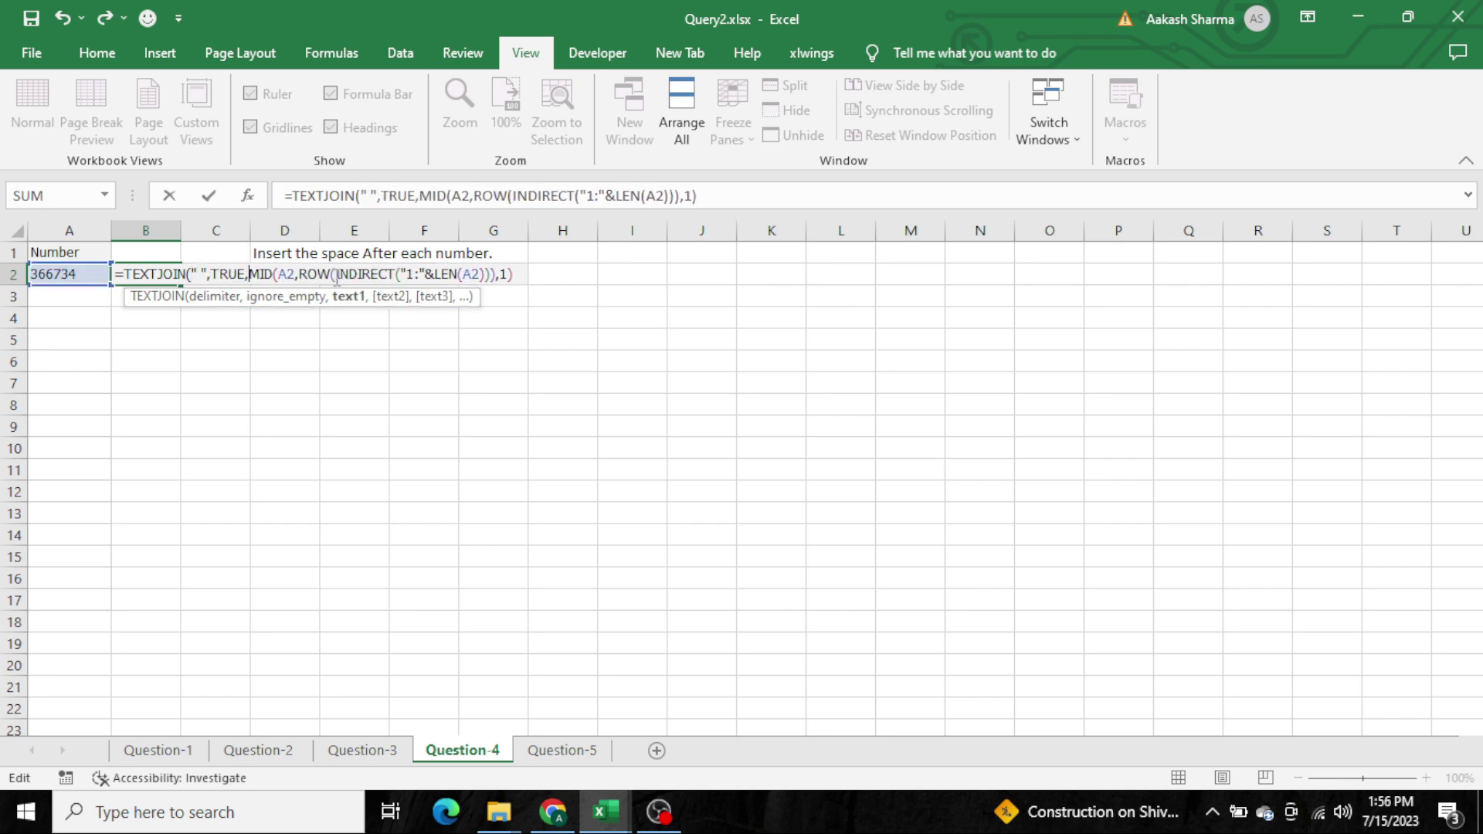
{"action": "key", "text": "Return"}
{"action": "key", "text": "Return"}
{"action": "key", "text": "Up"}
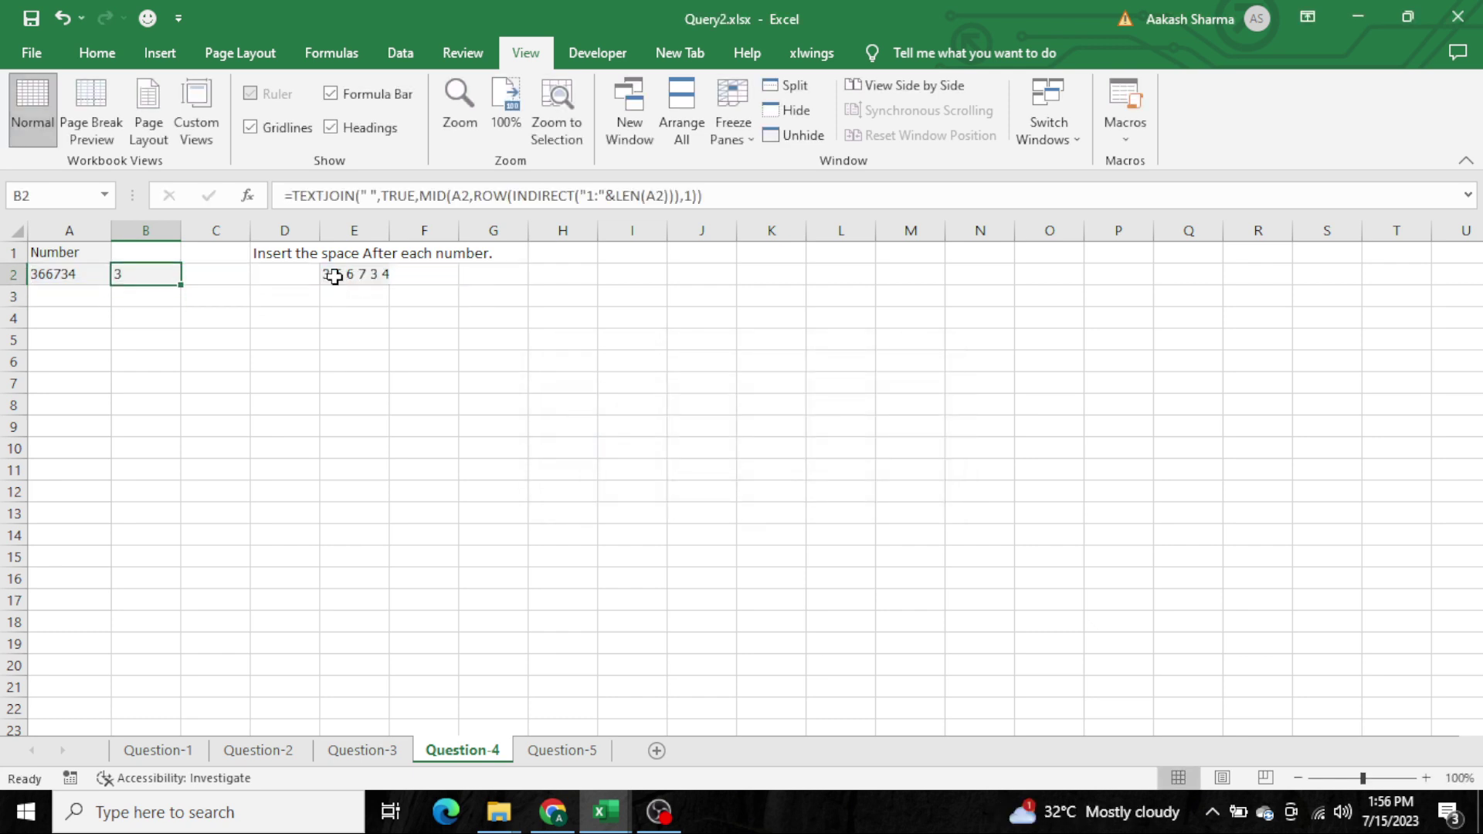
Evaluate the whole TEXTJOIN formula inside B2 and commit its result as a fixed value
{"action": "key", "text": "F2"}
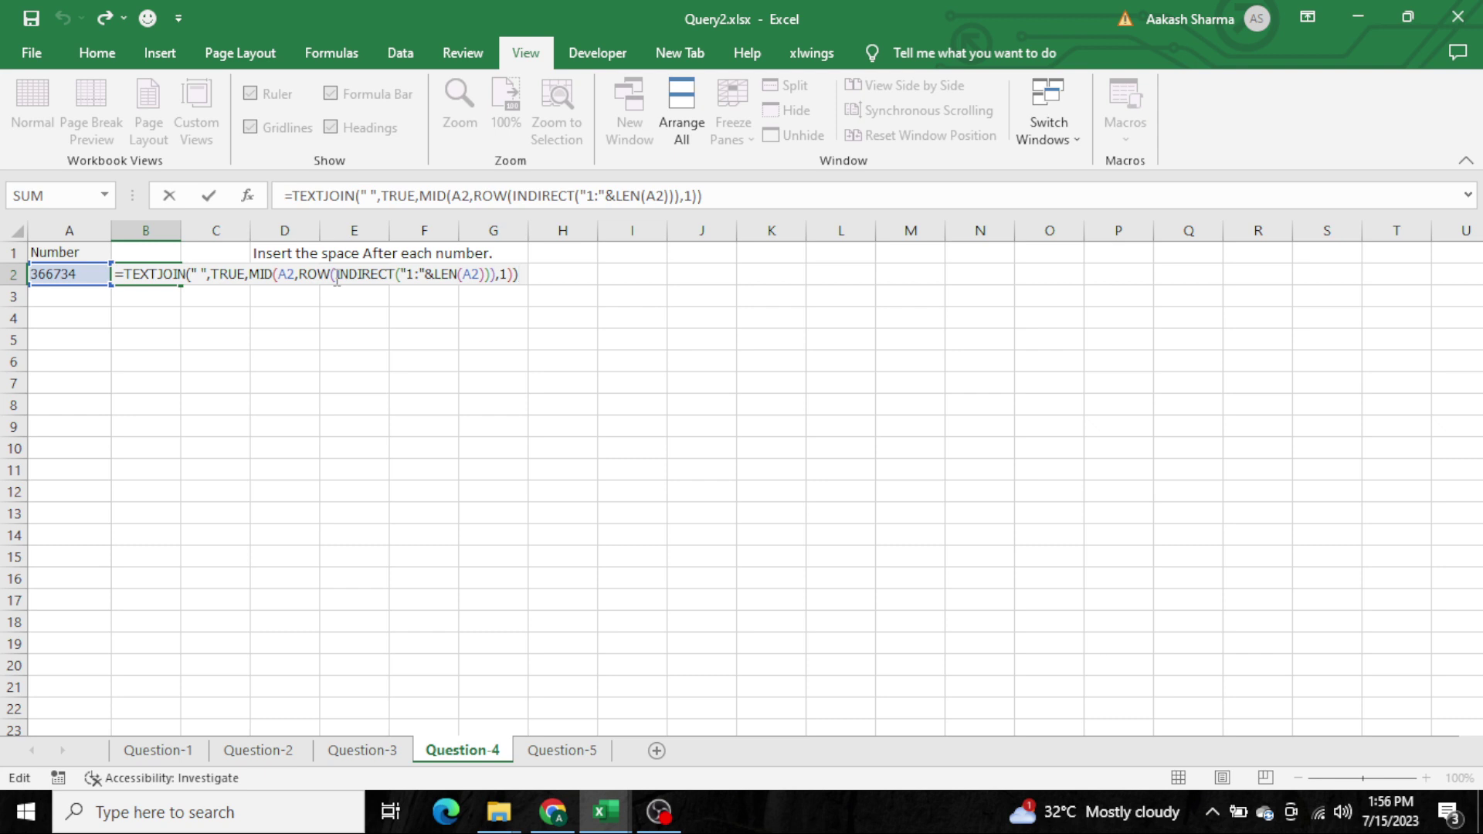
{"action": "key", "text": "shift+Home"}
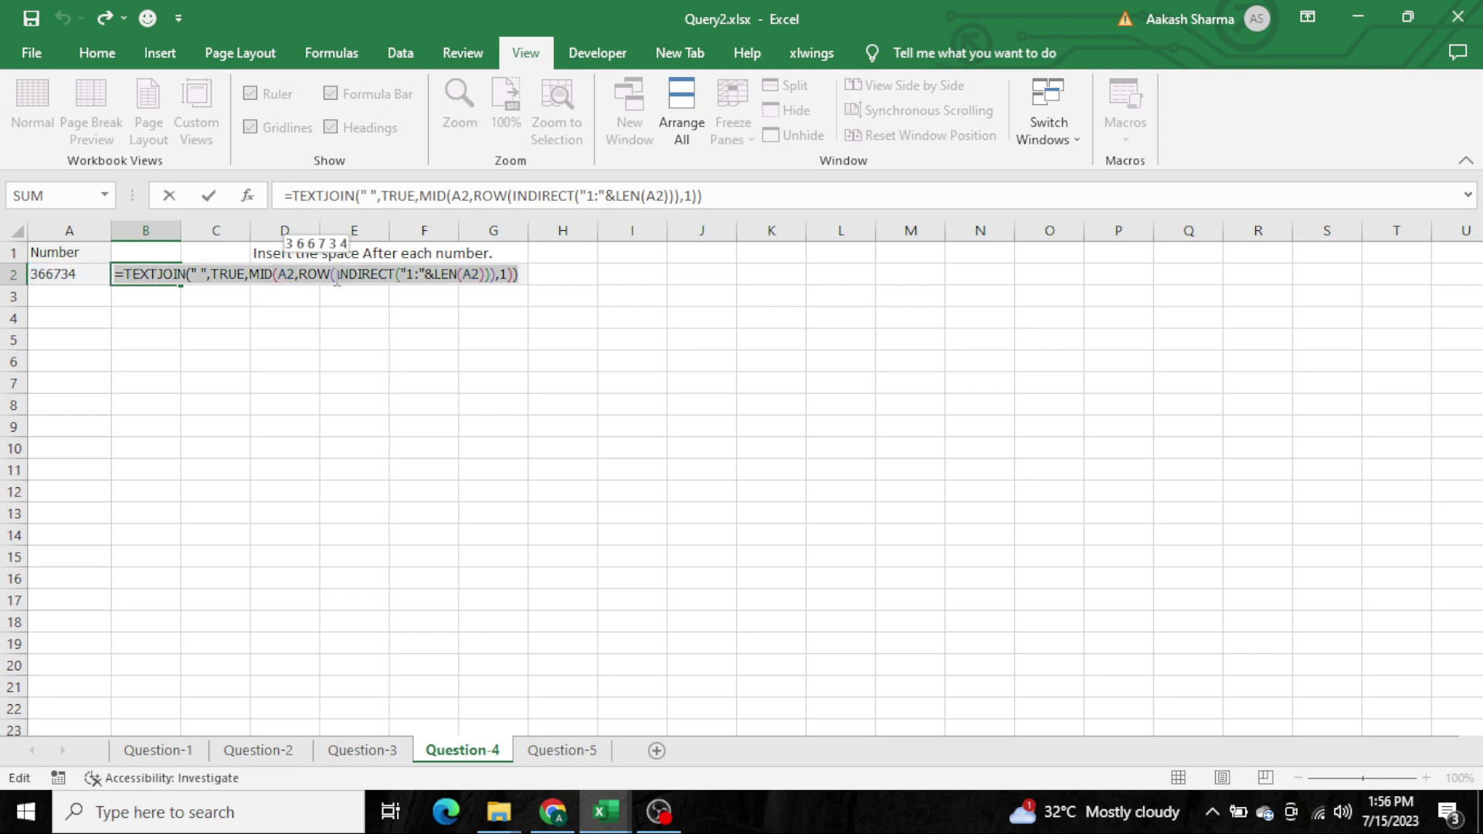
{"action": "key", "text": "F9"}
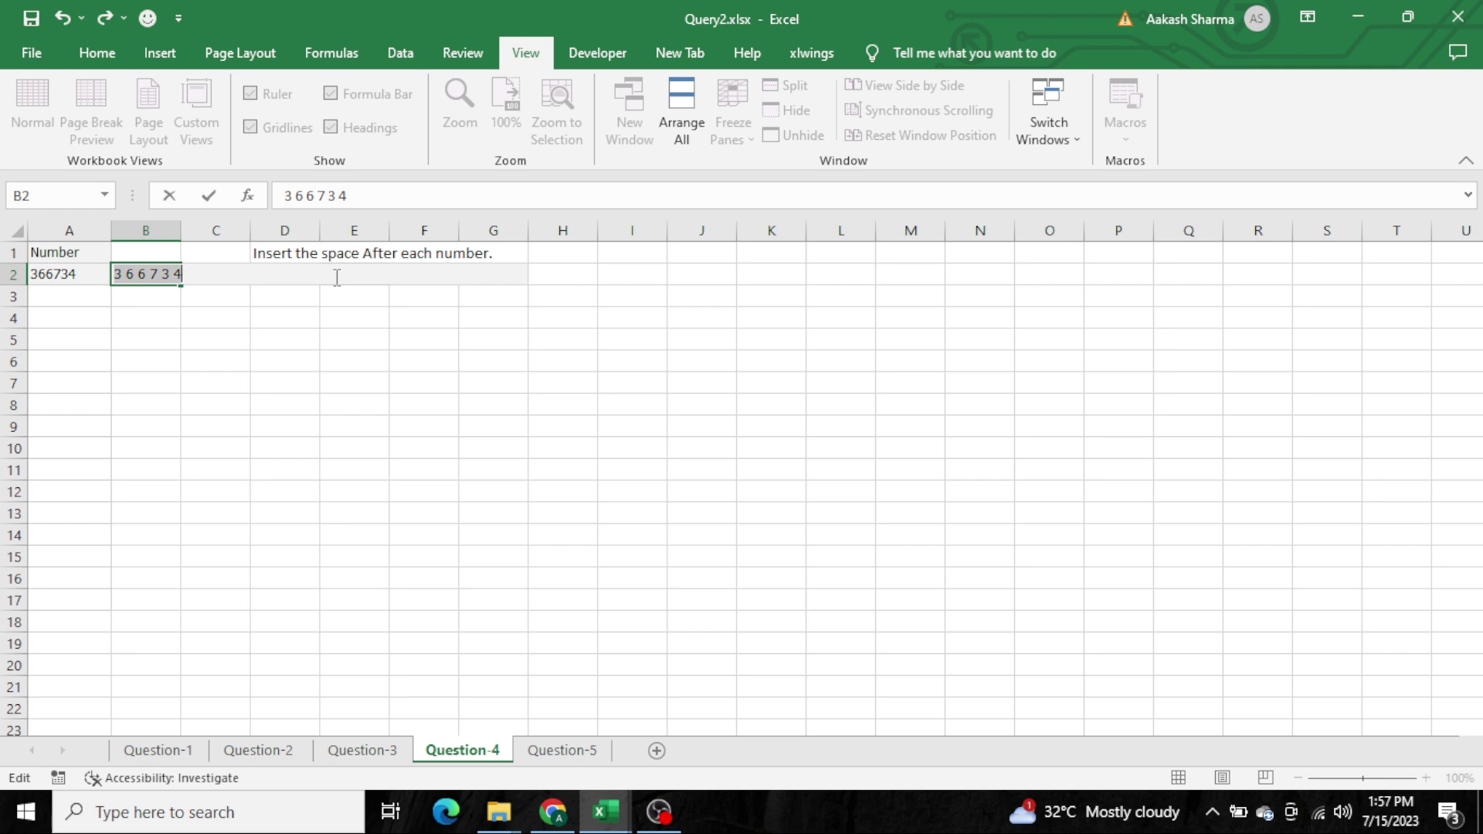
{"action": "key", "text": "ctrl+Return"}
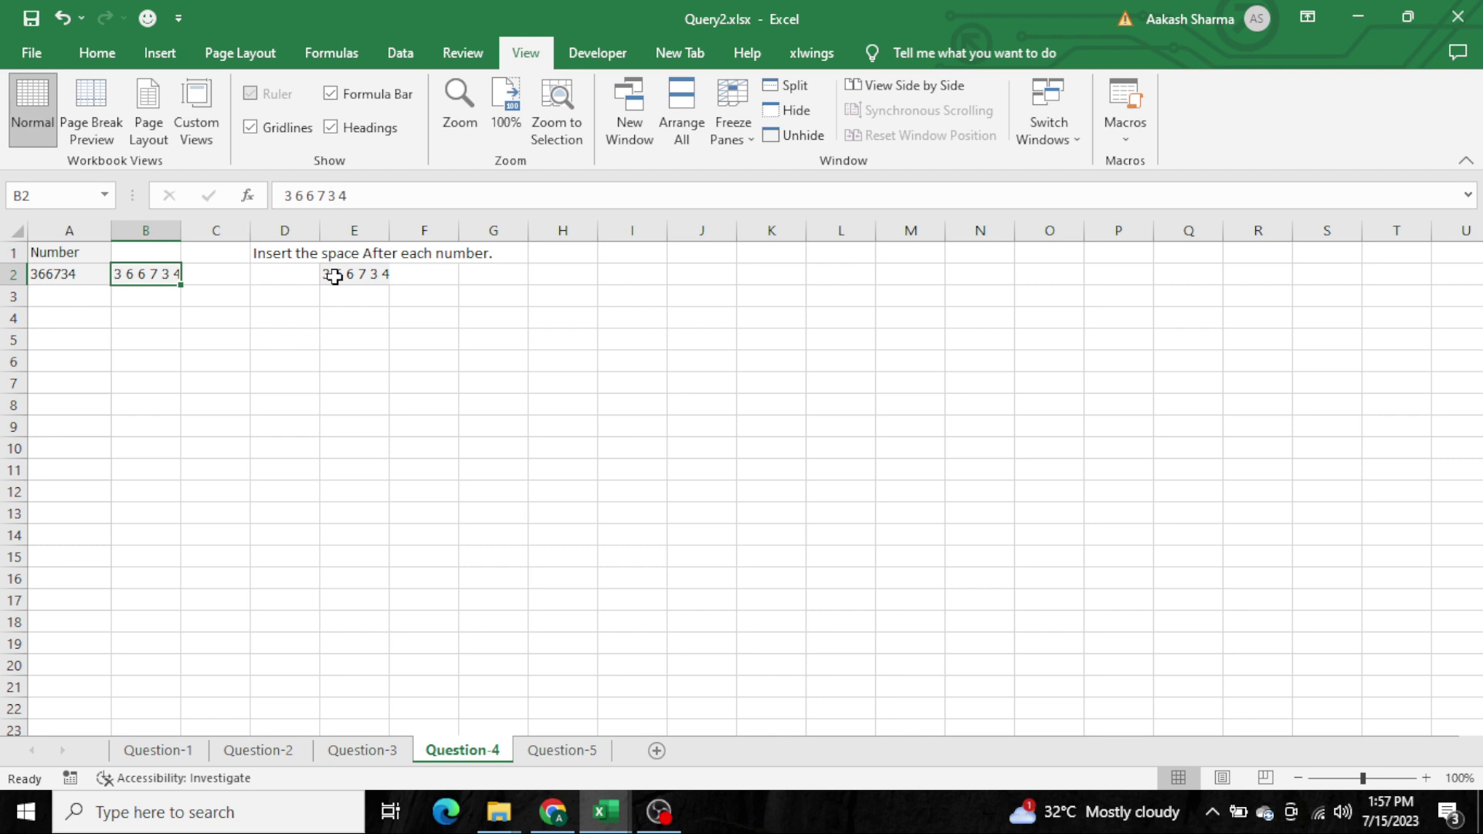
AutoFit column B's width to the spaced-out number in B2
{"action": "key", "text": "Down"}
{"action": "key", "text": "Up"}
{"action": "key", "text": "alt+h"}
{"action": "key", "text": "o"}
{"action": "key", "text": "i"}
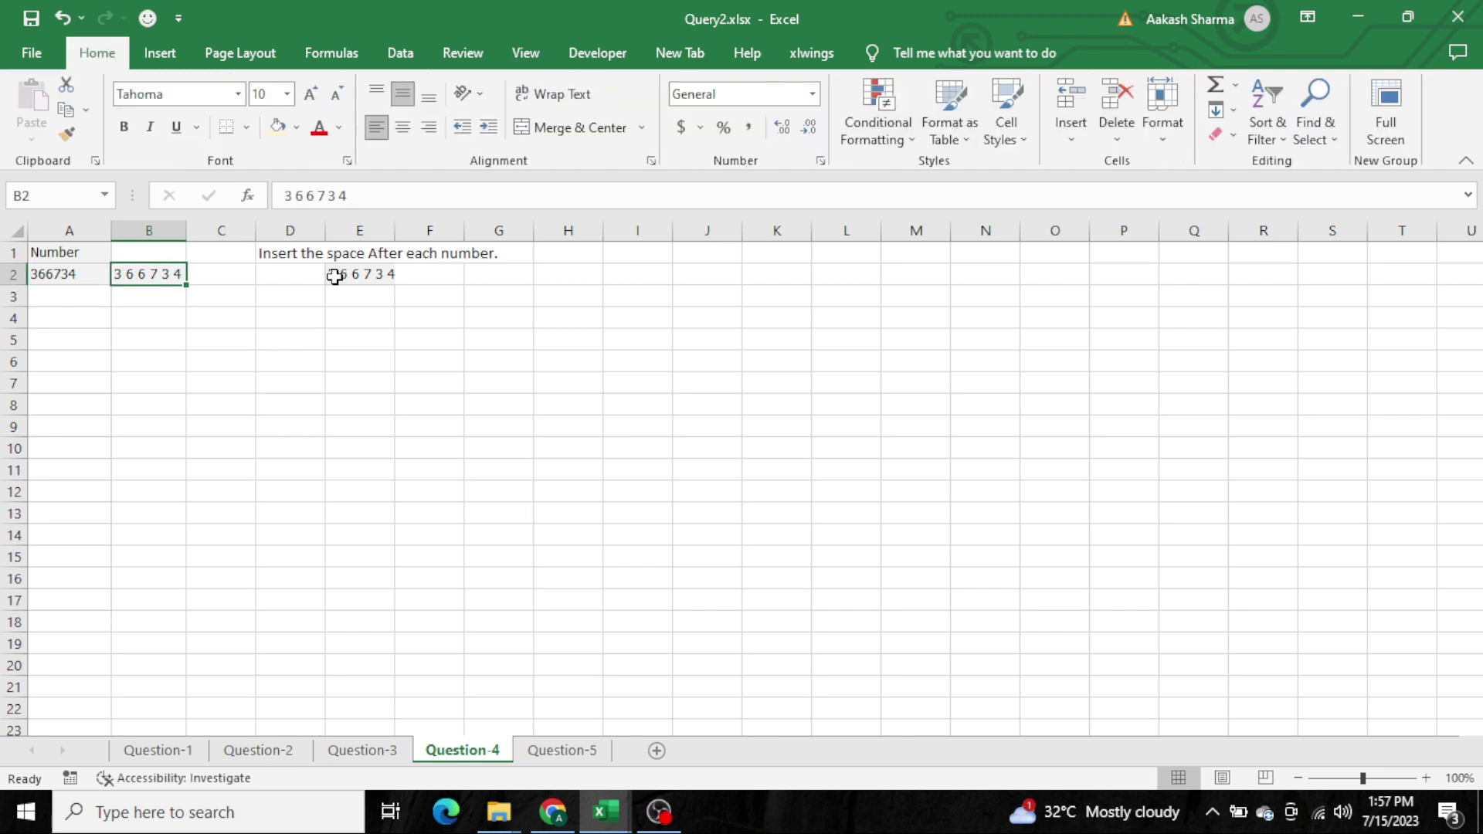
{"action": "key", "text": "Right"}
{"action": "key", "text": "Up"}
{"action": "key", "text": "Left"}
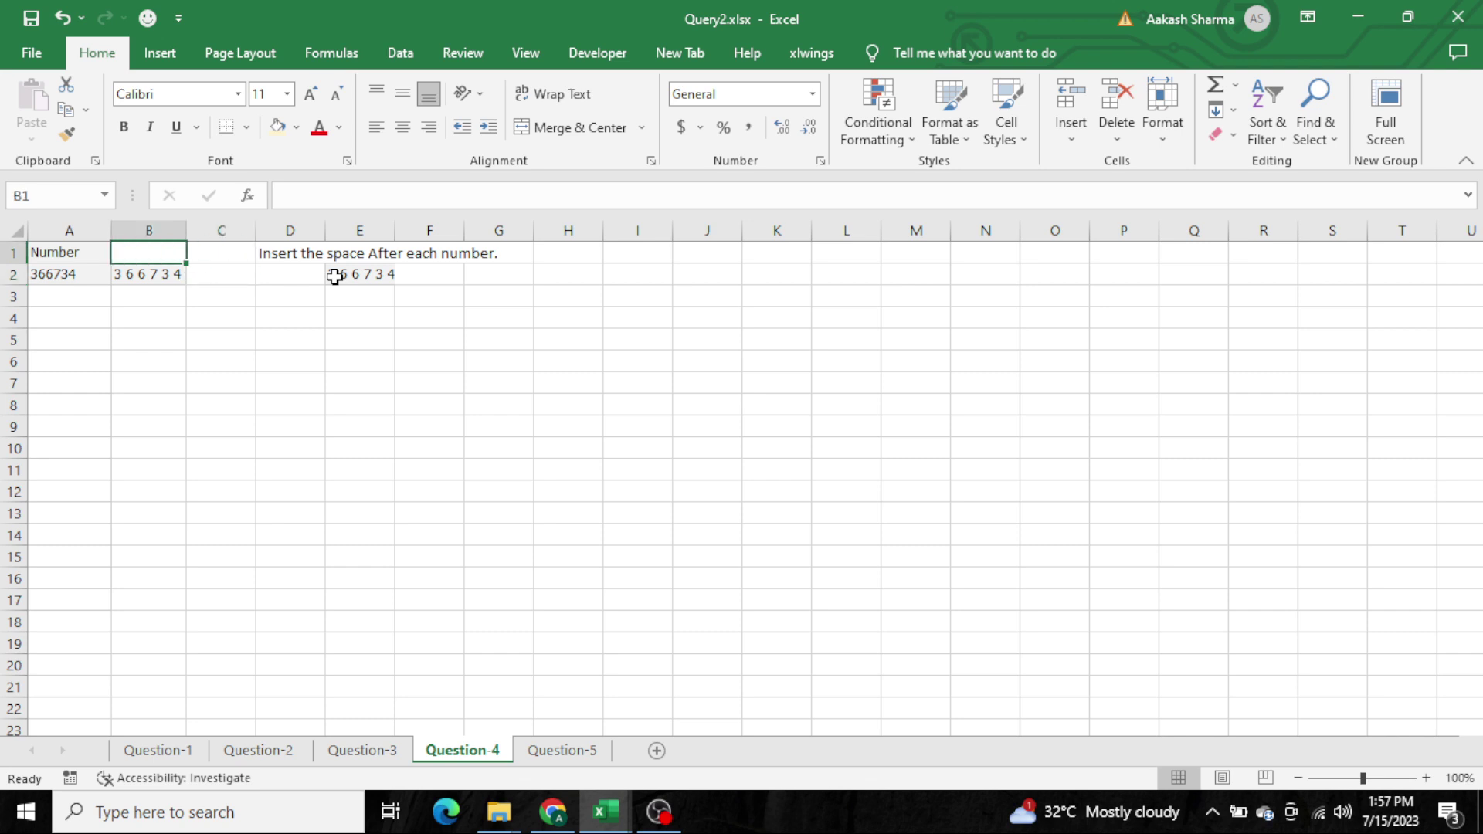
{"action": "key", "text": "Down"}
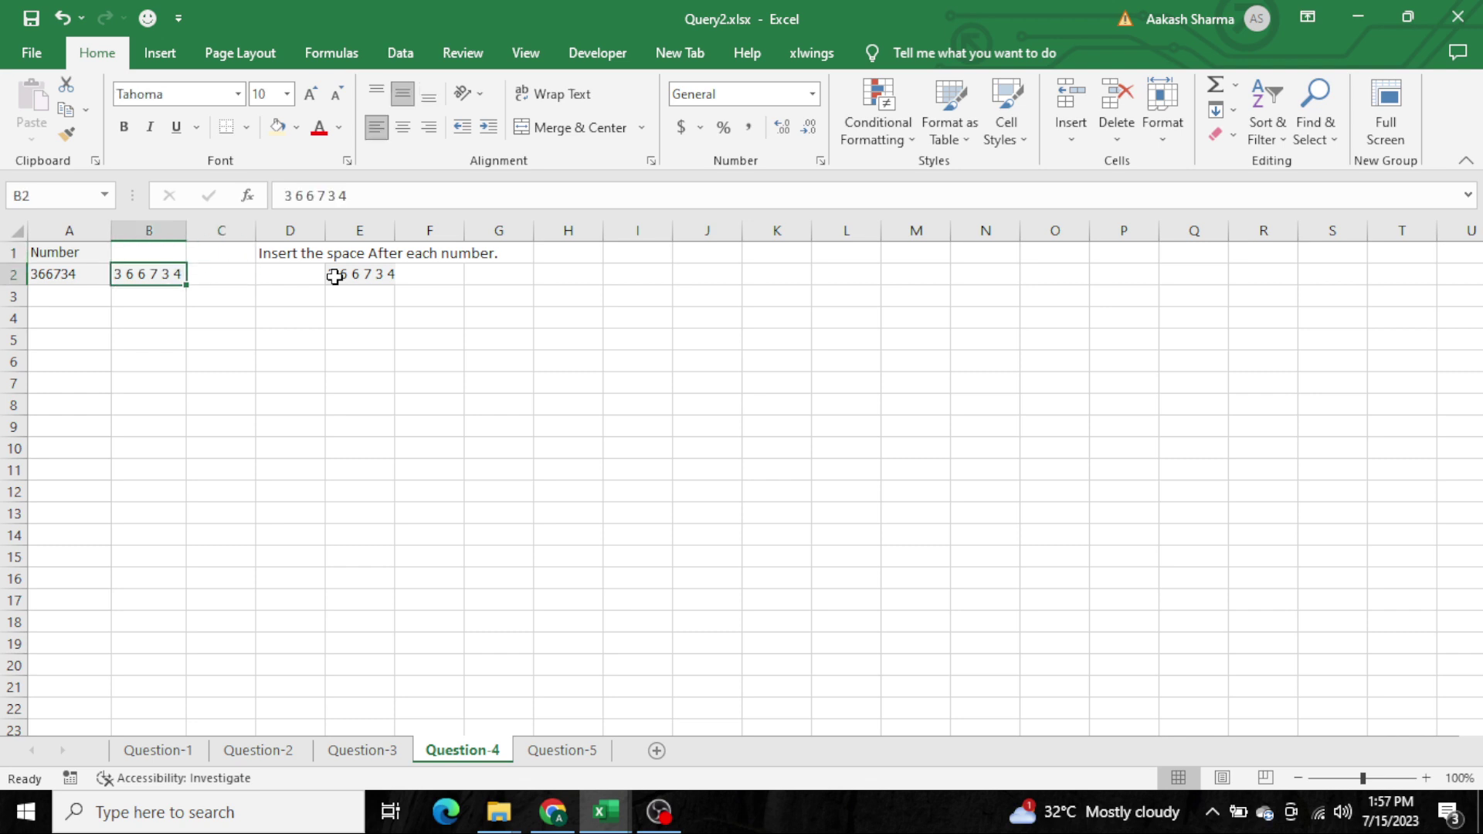
{"action": "key", "text": "Left"}
{"action": "key", "text": "shift+Down"}
{"action": "key", "text": "shift+Down"}
{"action": "key", "text": "shift+Down"}
{"action": "key", "text": "shift+Down"}
{"action": "key", "text": "shift+Down"}
{"action": "key", "text": "shift+Down"}
{"action": "key", "text": "shift+Down"}
{"action": "key", "text": "shift+Down"}
{"action": "key", "text": "shift+Down"}
{"action": "key", "text": "shift+Down"}
{"action": "key", "text": "shift+Down"}
{"action": "key", "text": "shift+Down"}
{"action": "key", "text": "shift+Down"}
{"action": "key", "text": "shift+Down"}
{"action": "key", "text": "shift+Down"}
{"action": "key", "text": "shift+Down"}
{"action": "key", "text": "shift+Down"}
{"action": "key", "text": "shift+Down"}
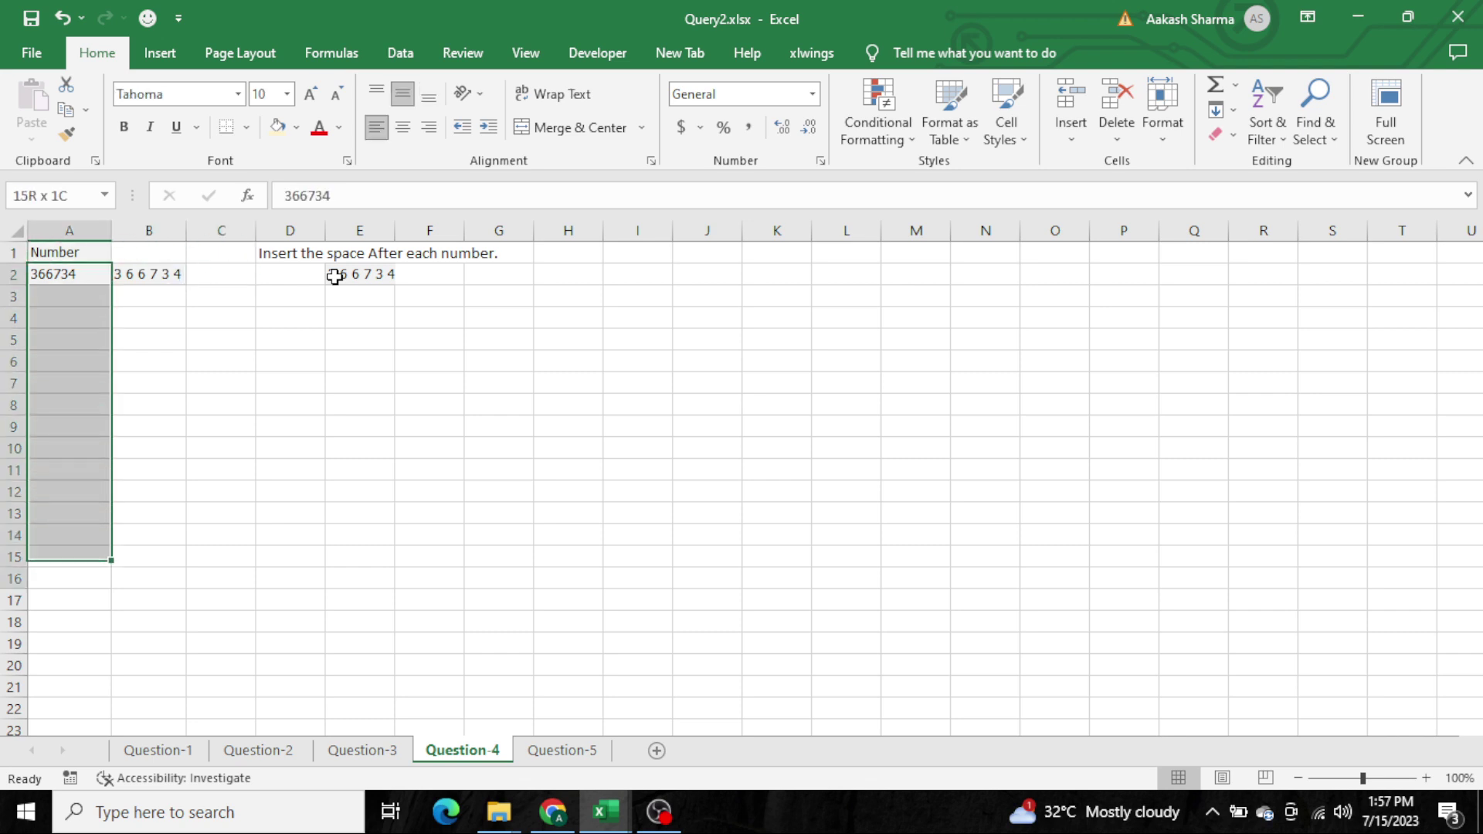
{"action": "key", "text": "Right"}
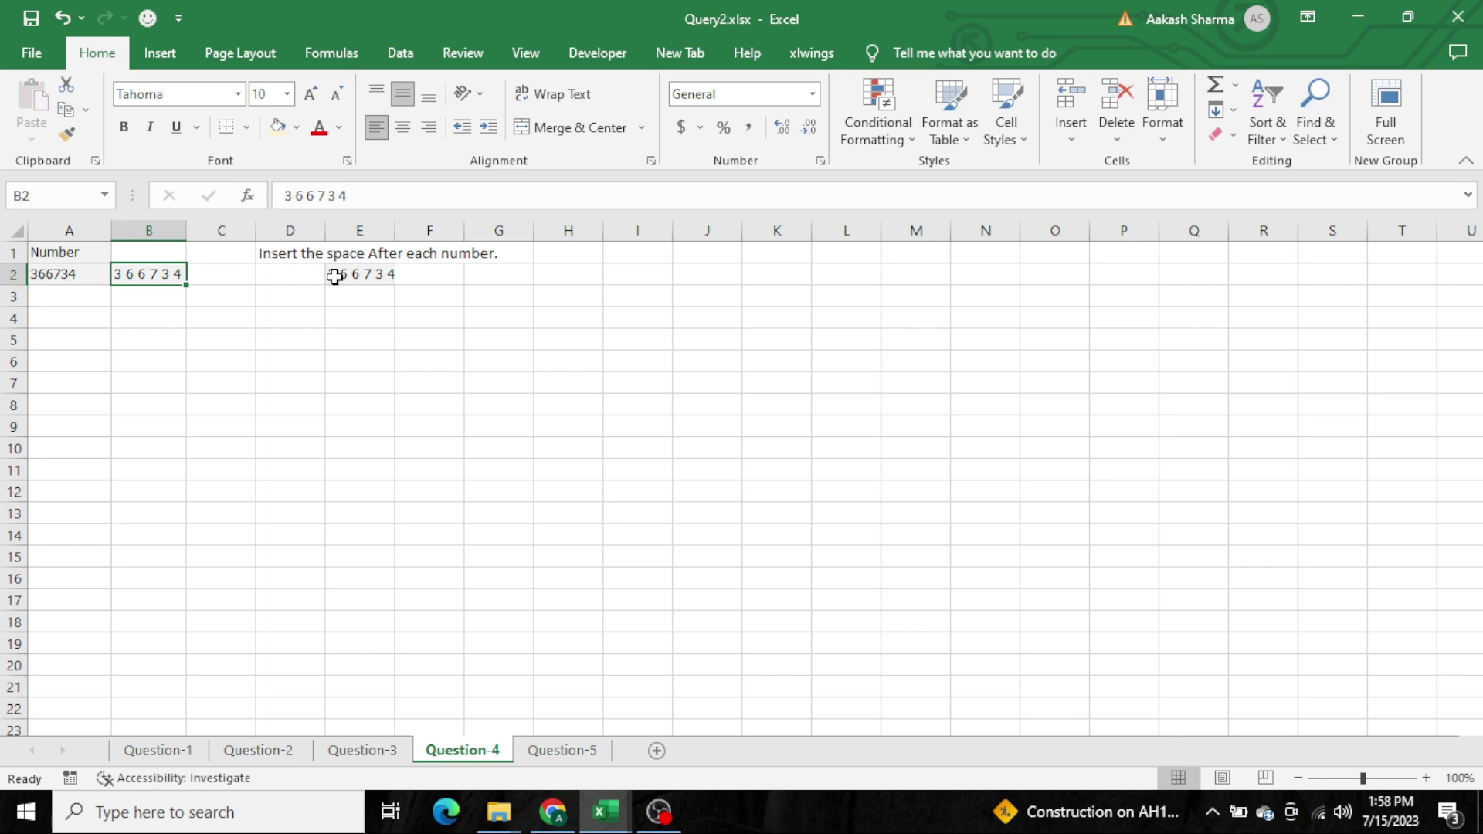
Go to the Question-5 sheet and examine the monthly expenses table from January to December
{"action": "key", "text": "ctrl+Page_Down"}
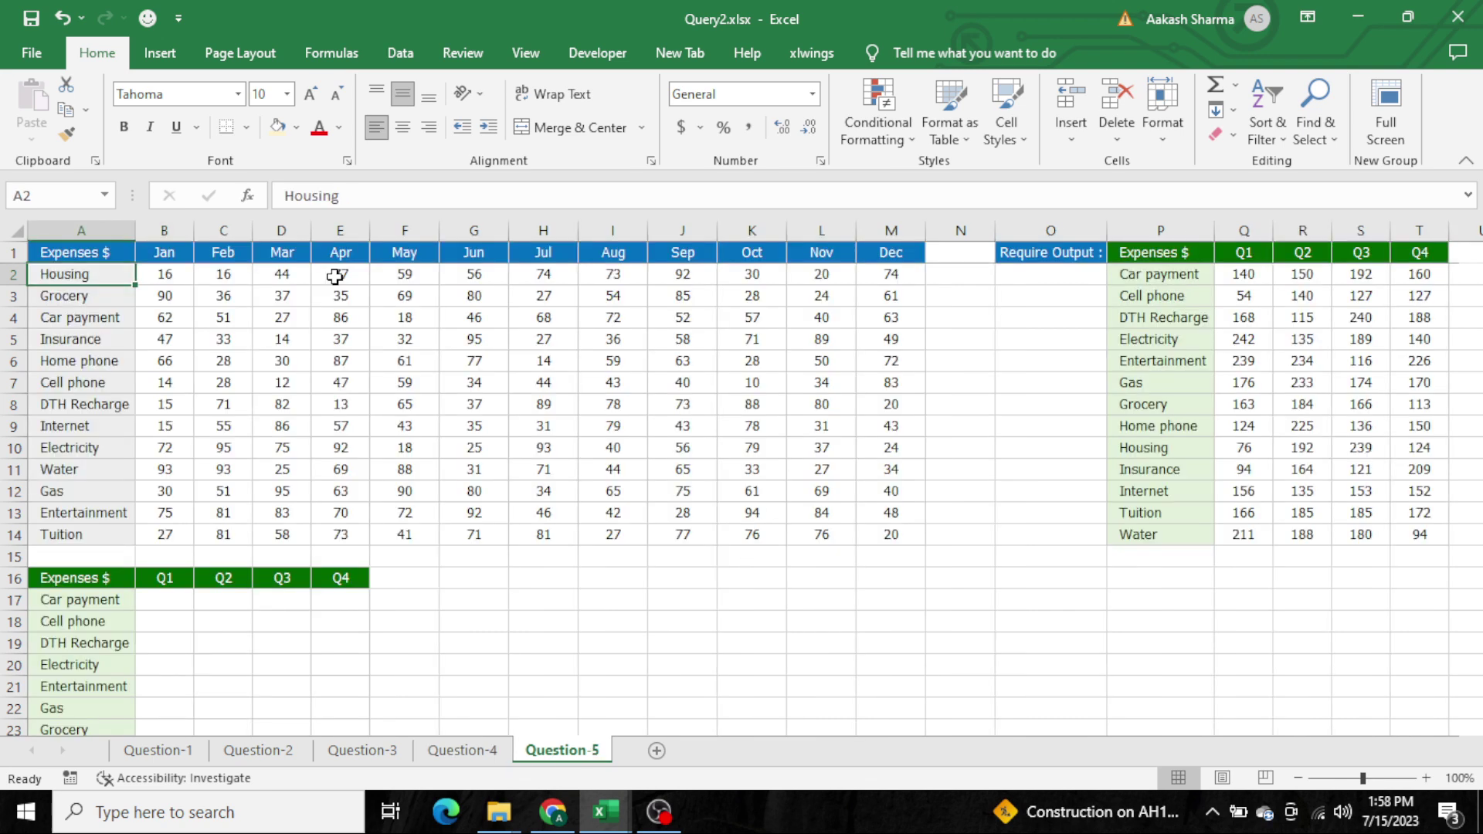
{"action": "key", "text": "Right"}
{"action": "key", "text": "ctrl+shift+Down"}
{"action": "key", "text": "ctrl+shift+Right"}
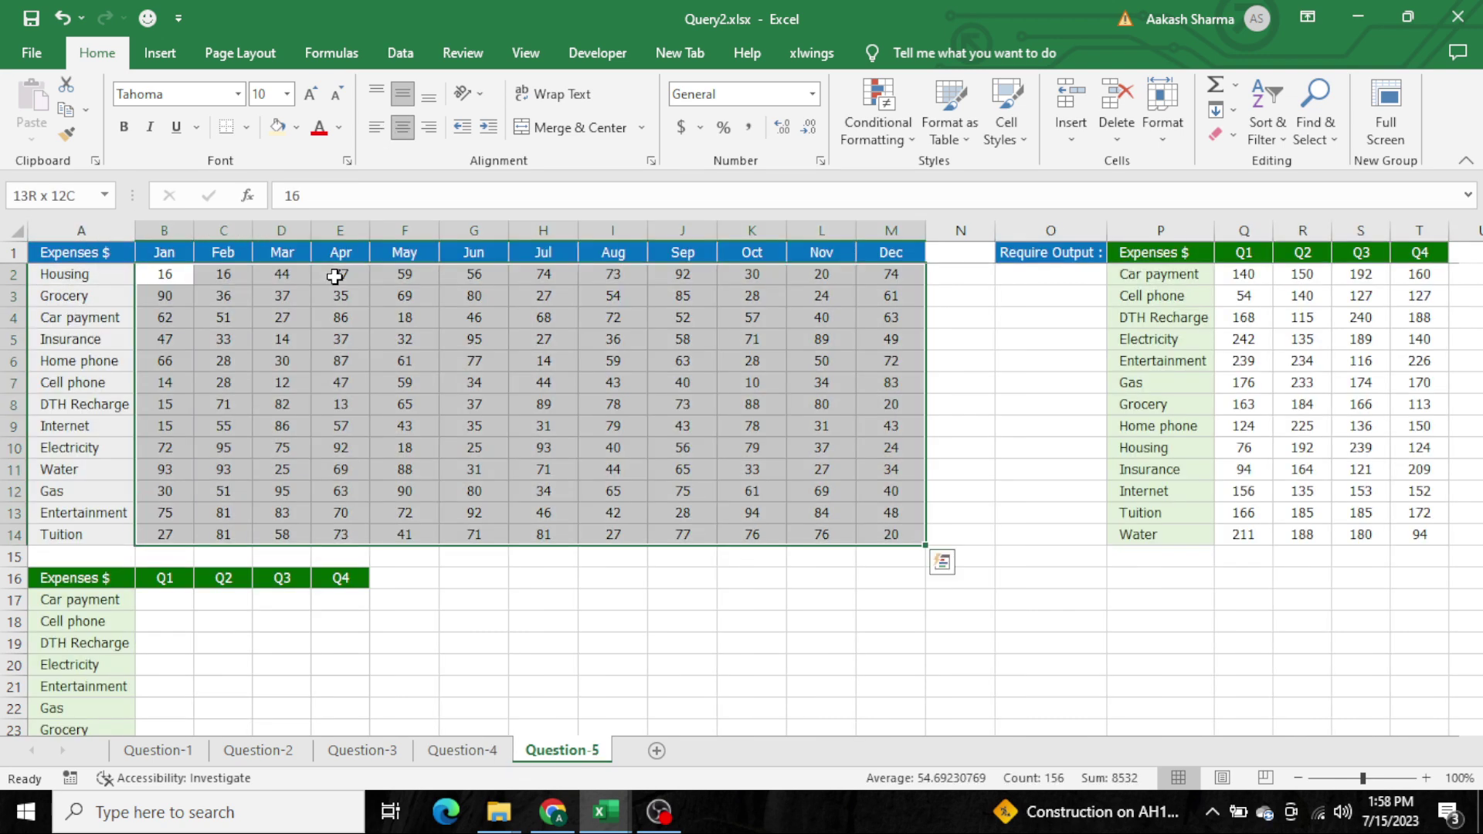
{"action": "key", "text": "Left"}
{"action": "key", "text": "Up"}
{"action": "key", "text": "ctrl+shift+Down"}
{"action": "key", "text": "ctrl+shift+Right"}
{"action": "key", "text": "Up"}
{"action": "key", "text": "ctrl+shift+Right"}
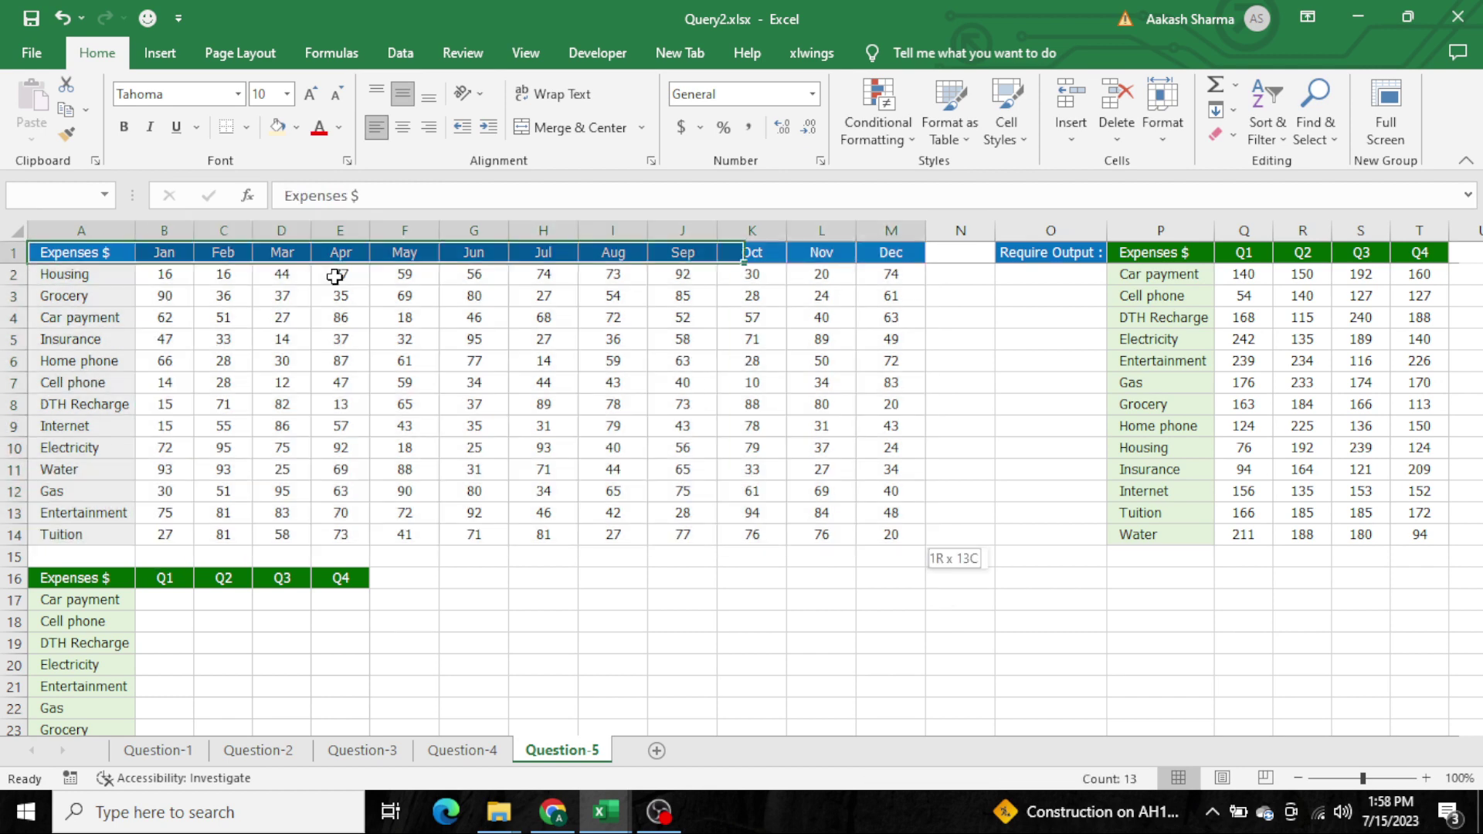
{"action": "key", "text": "ctrl+shift+Down"}
Examine the required quarterly output table and compare it with the month headers of the source table
{"action": "key", "text": "ctrl+Right"}
{"action": "key", "text": "ctrl+Right"}
{"action": "key", "text": "Right"}
{"action": "key", "text": "Down"}
{"action": "key", "text": "Right"}
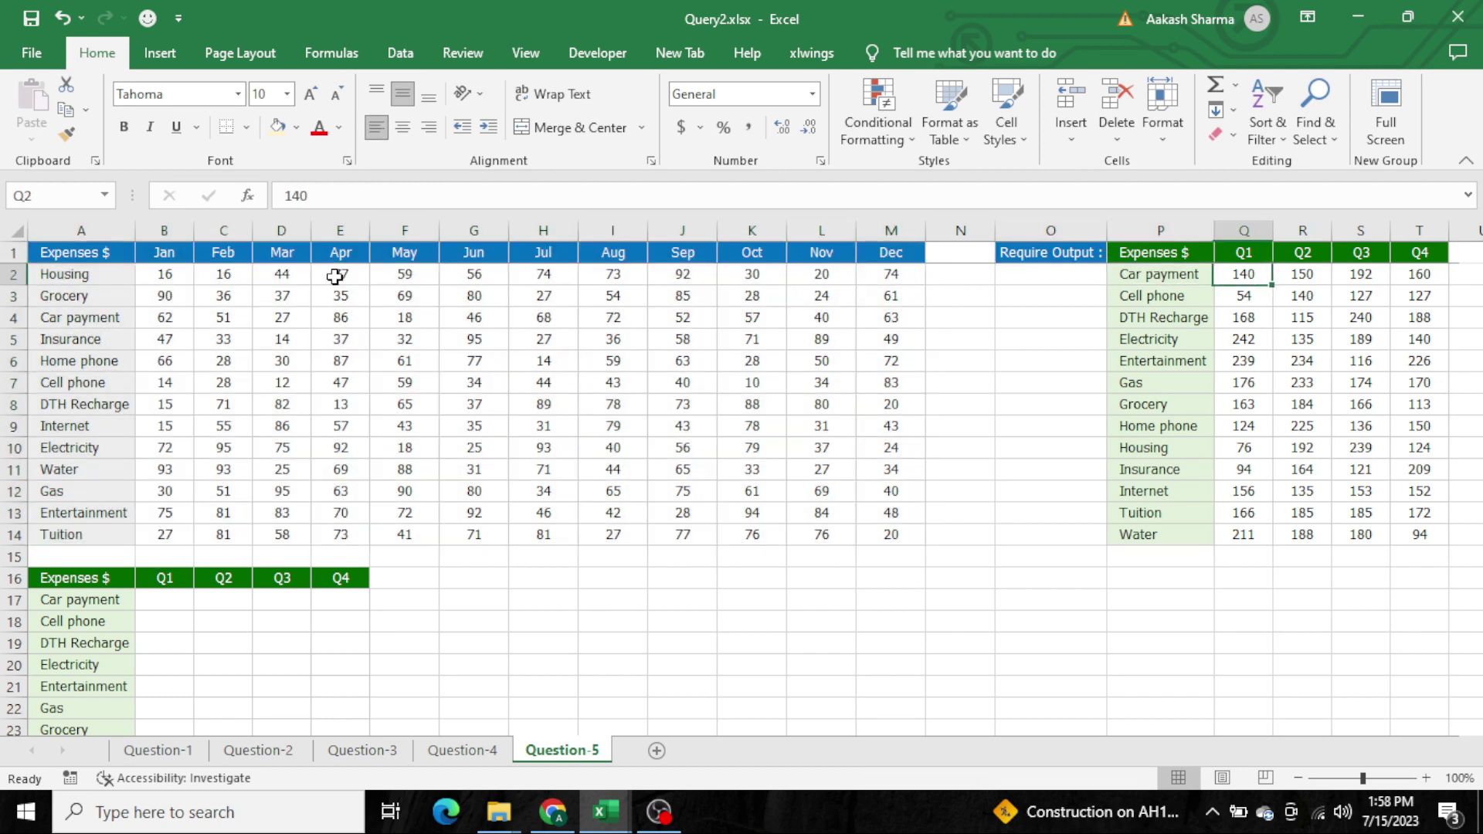
{"action": "key", "text": "ctrl+shift+Down"}
{"action": "key", "text": "ctrl+shift+Right"}
{"action": "key", "text": "Left"}
{"action": "key", "text": "ctrl+Left"}
{"action": "key", "text": "ctrl+Left"}
{"action": "key", "text": "Up"}
{"action": "key", "text": "Right"}
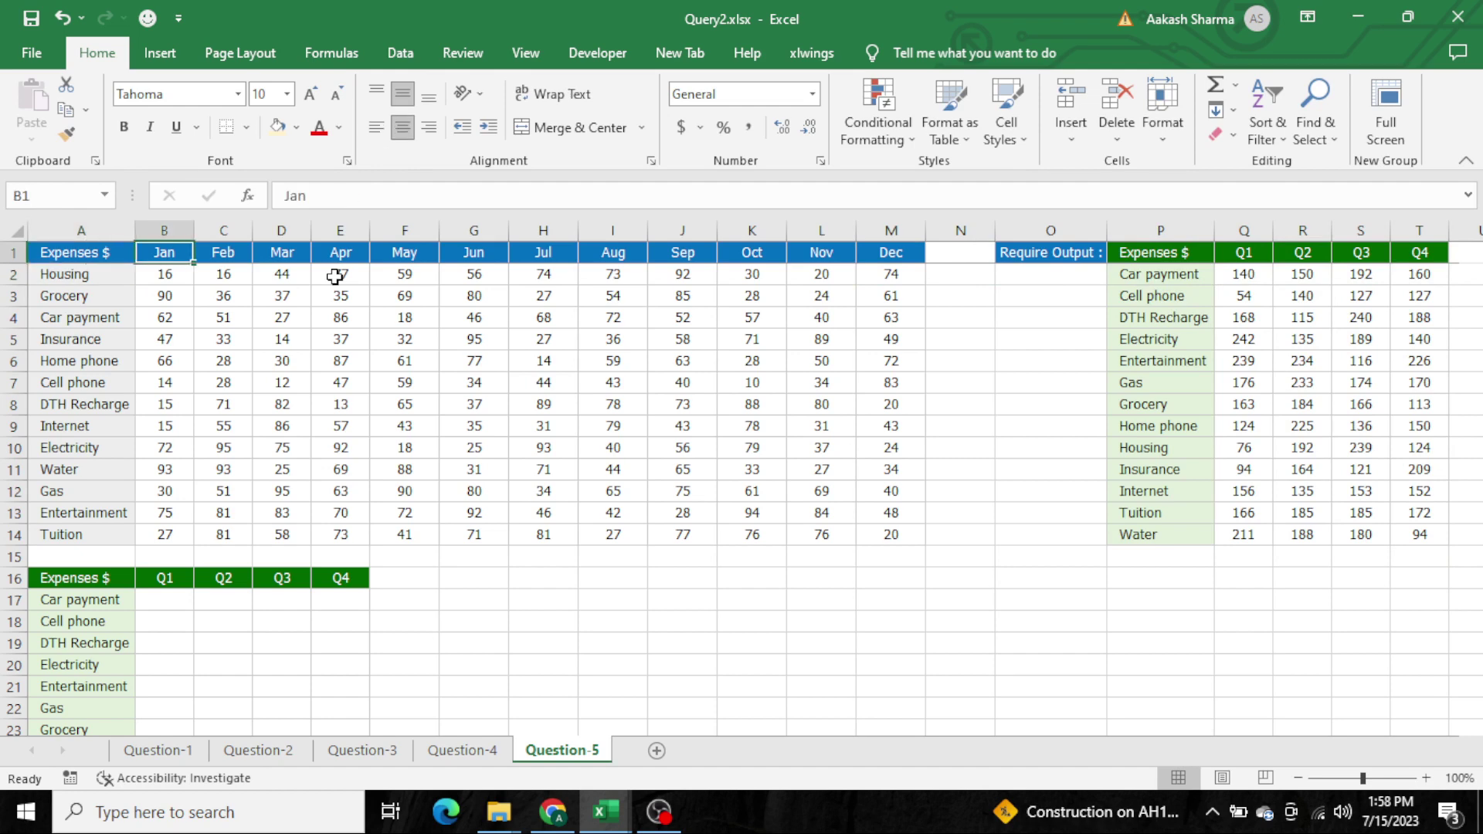
{"action": "key", "text": "ctrl+shift+Right"}
{"action": "key", "text": "ctrl+Right"}
{"action": "key", "text": "ctrl+Left"}
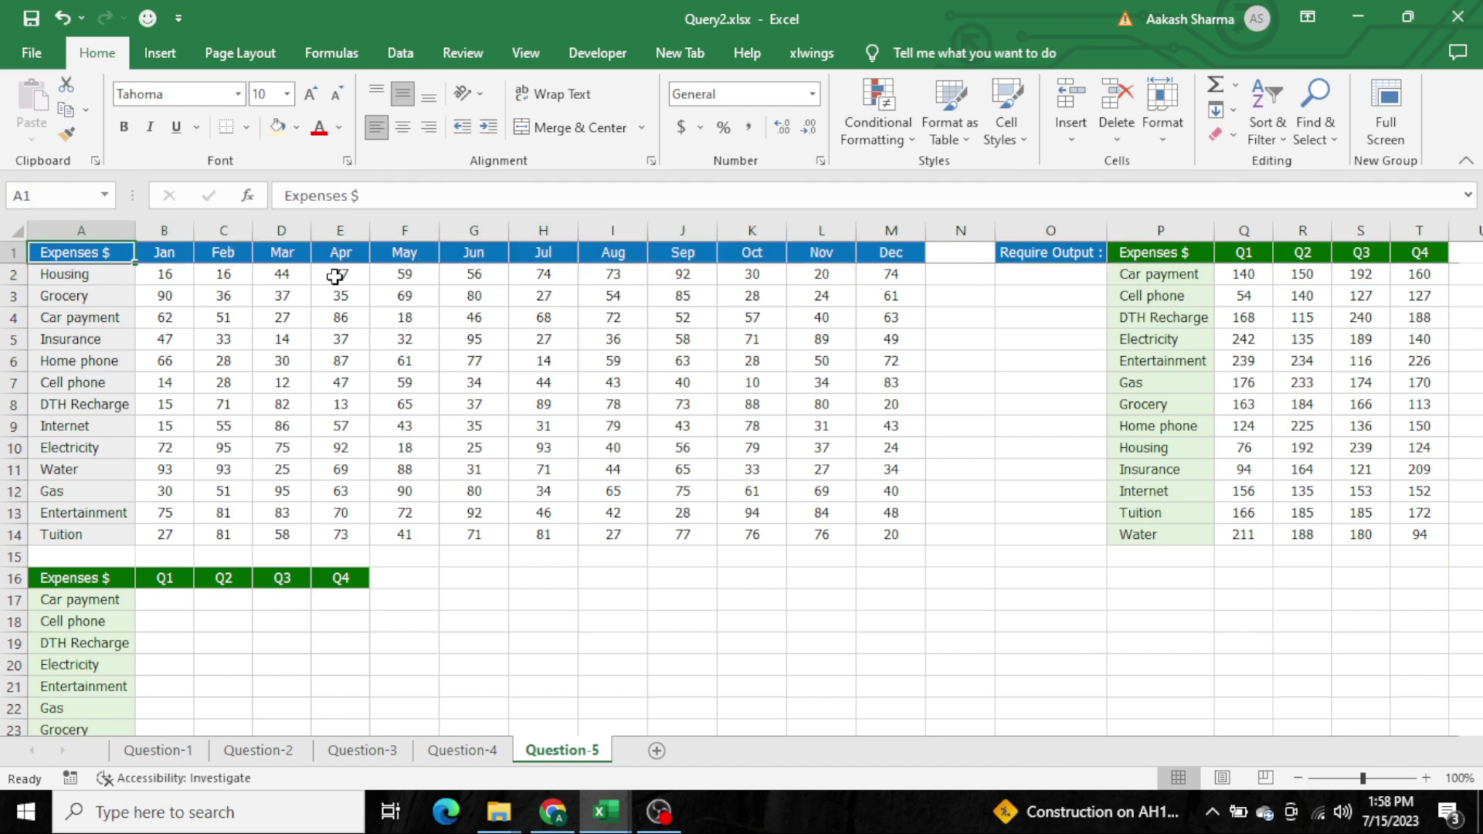
Examine the blank quarterly summary table and its expense names below the monthly data
{"action": "key", "text": "ctrl+Down"}
{"action": "key", "text": "ctrl+Down"}
{"action": "key", "text": "Down"}
{"action": "key", "text": "Right"}
{"action": "key", "text": "ctrl+Left"}
{"action": "key", "text": "ctrl+Down"}
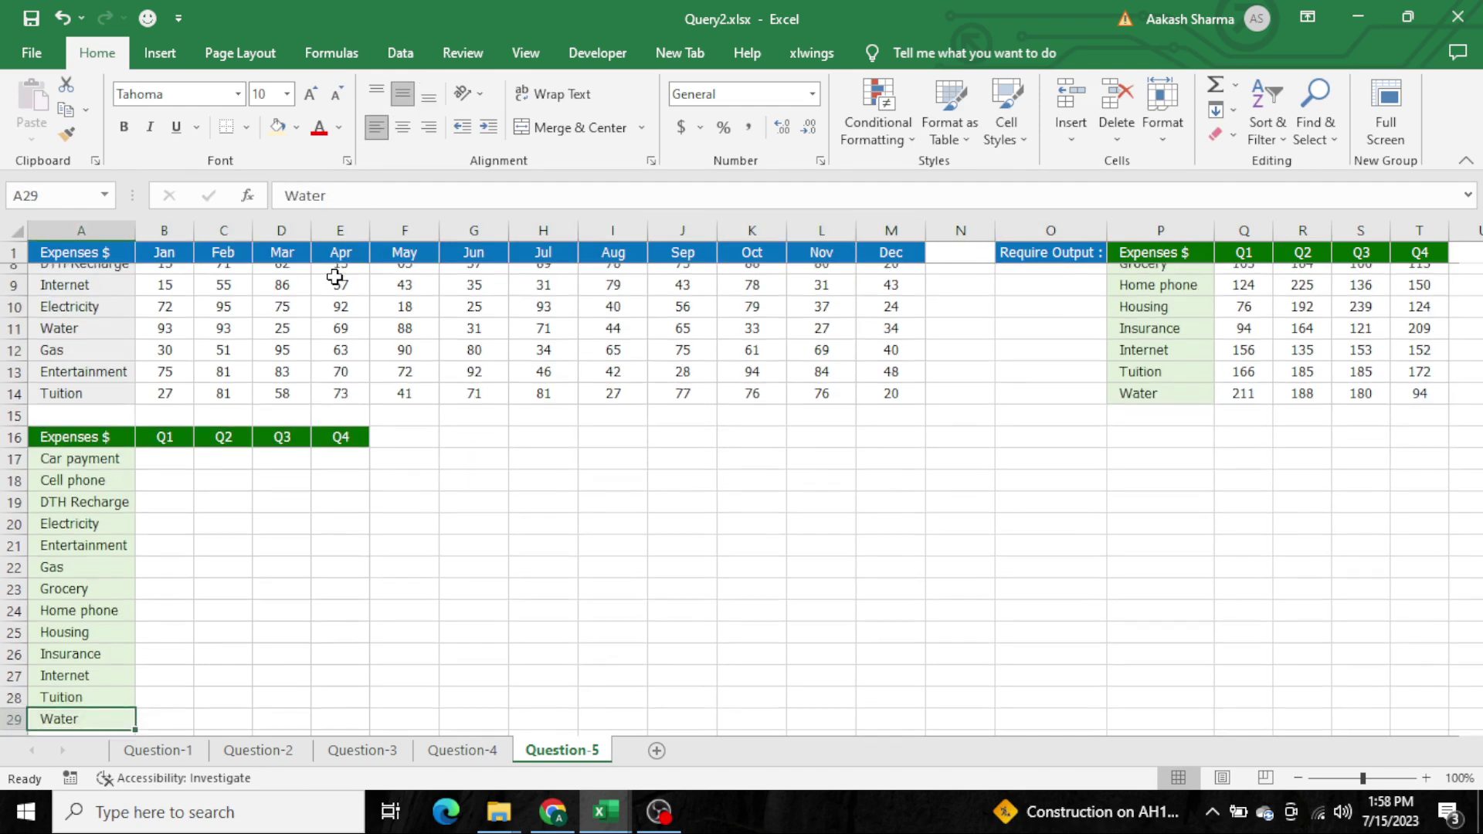
{"action": "key", "text": "Right"}
{"action": "key", "text": "ctrl+shift+Up"}
{"action": "key", "text": "shift+Right"}
{"action": "key", "text": "shift+Right"}
{"action": "key", "text": "ctrl+Up"}
{"action": "key", "text": "ctrl+Up"}
{"action": "key", "text": "ctrl+Up"}
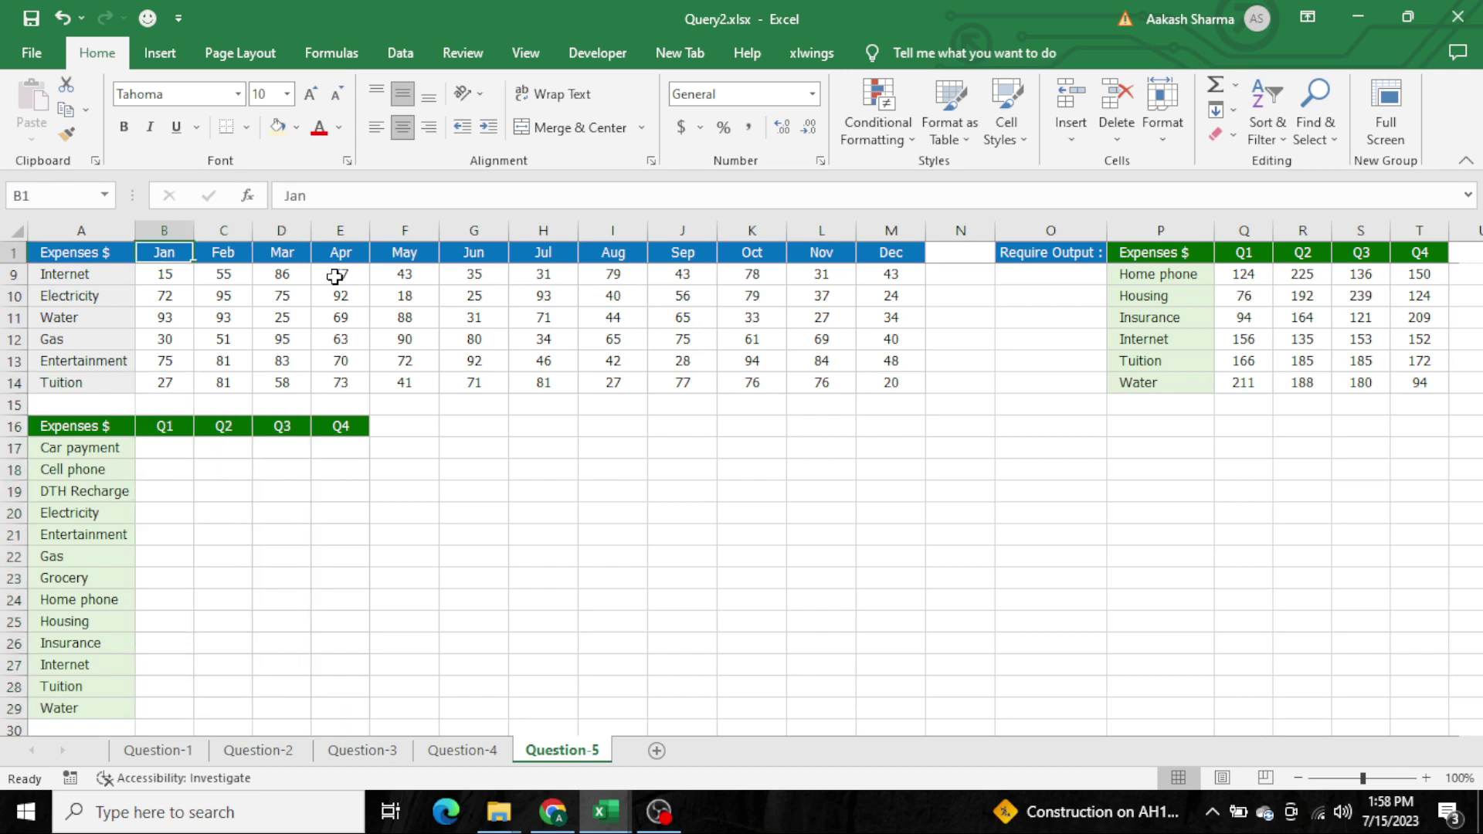
{"action": "key", "text": "ctrl+Left"}
{"action": "key", "text": "Down"}
{"action": "key", "text": "ctrl+Down"}
{"action": "key", "text": "Down"}
{"action": "key", "text": "Down"}
{"action": "key", "text": "Down"}
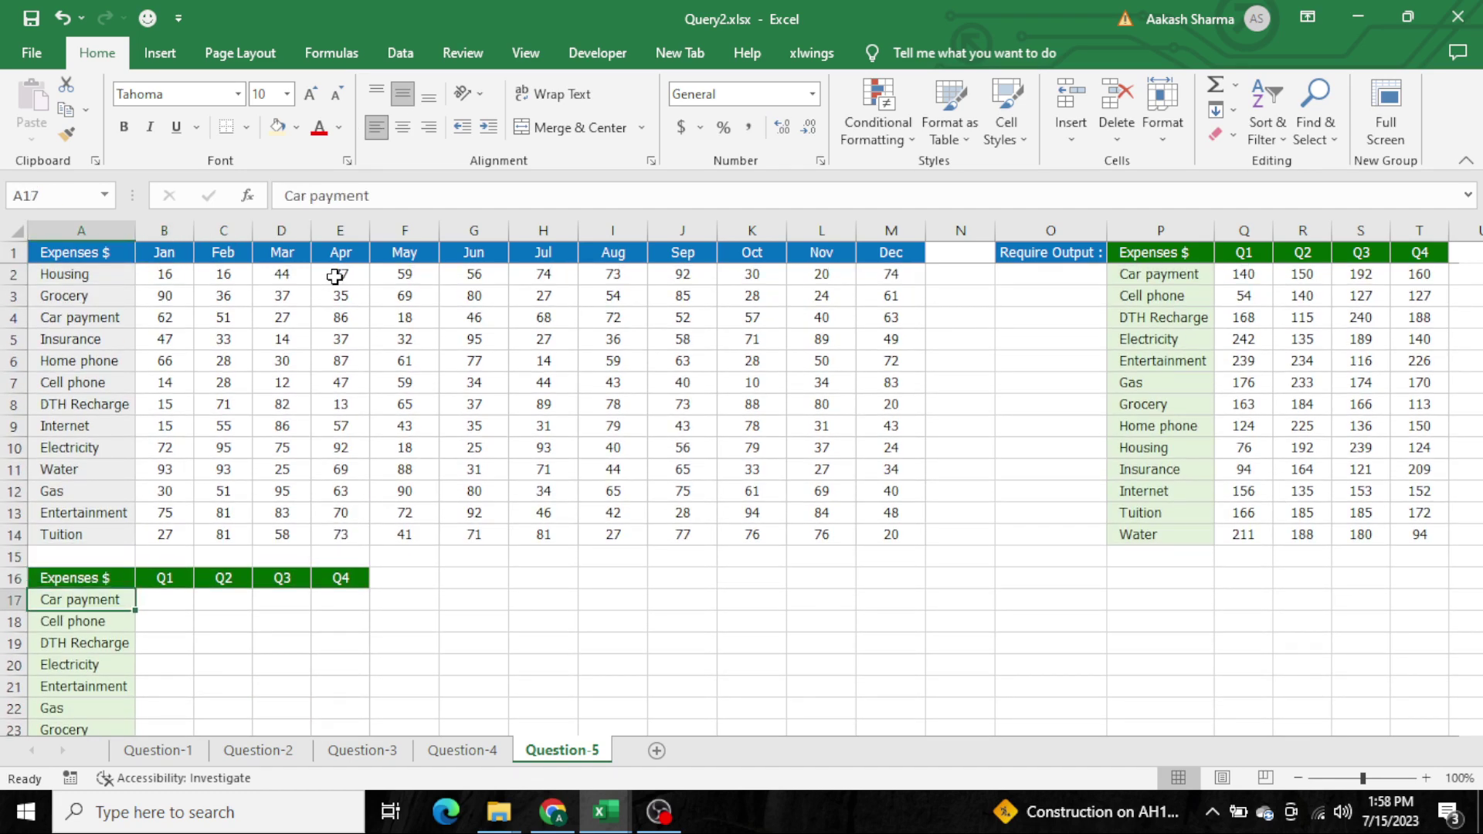
Examine the January to March Housing amounts in B2:D2 that belong to the first quarter
{"action": "key", "text": "Right"}
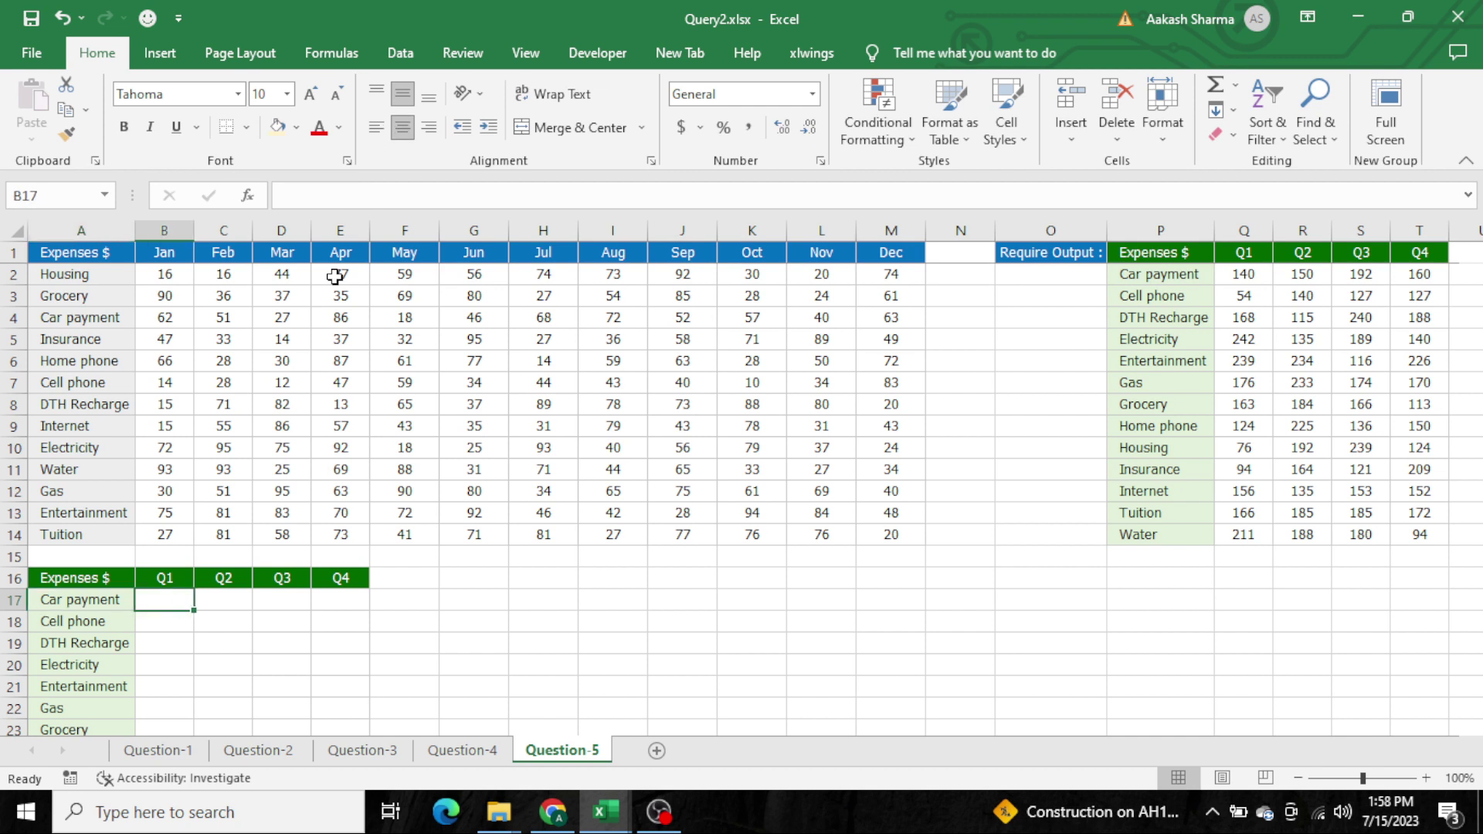
{"action": "key", "text": "ctrl+Up"}
{"action": "key", "text": "ctrl+Up"}
{"action": "key", "text": "ctrl+Up"}
{"action": "key", "text": "Down"}
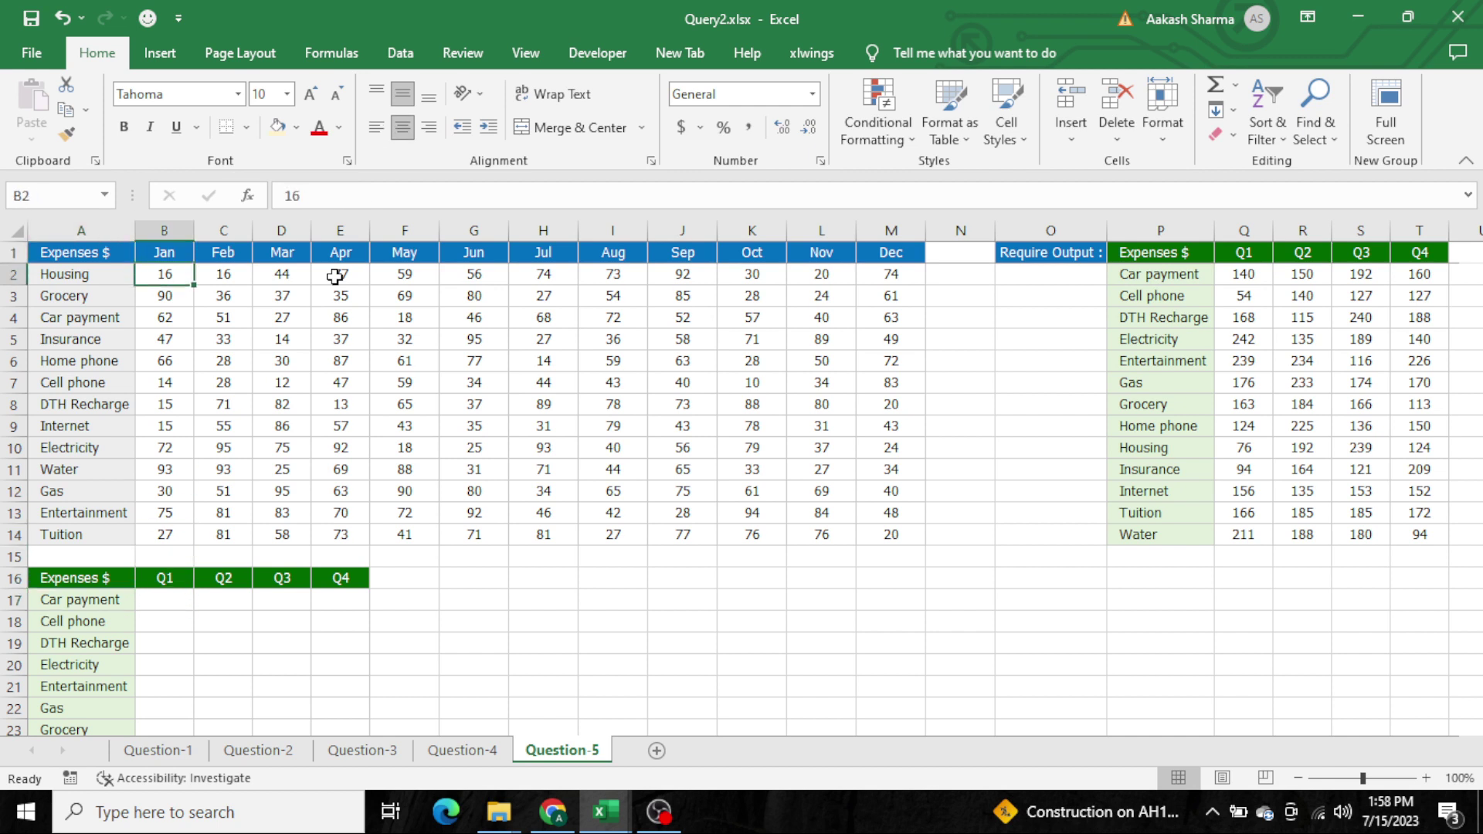
{"action": "key", "text": "shift+Right"}
{"action": "key", "text": "shift+Right"}
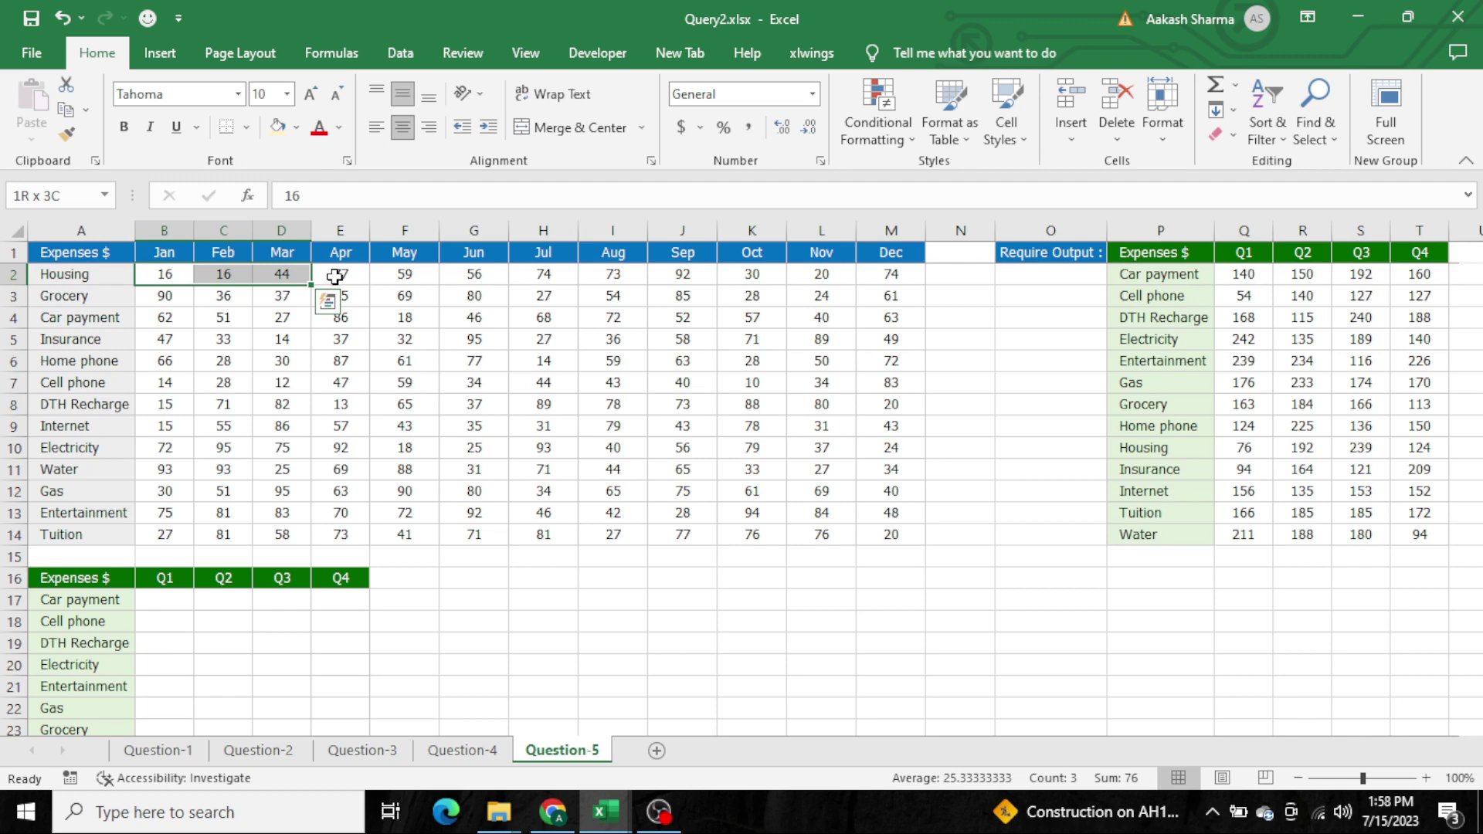
Insert a blank row above the month header row
{"action": "key", "text": "ctrl+Home"}
{"action": "key", "text": "shift+space"}
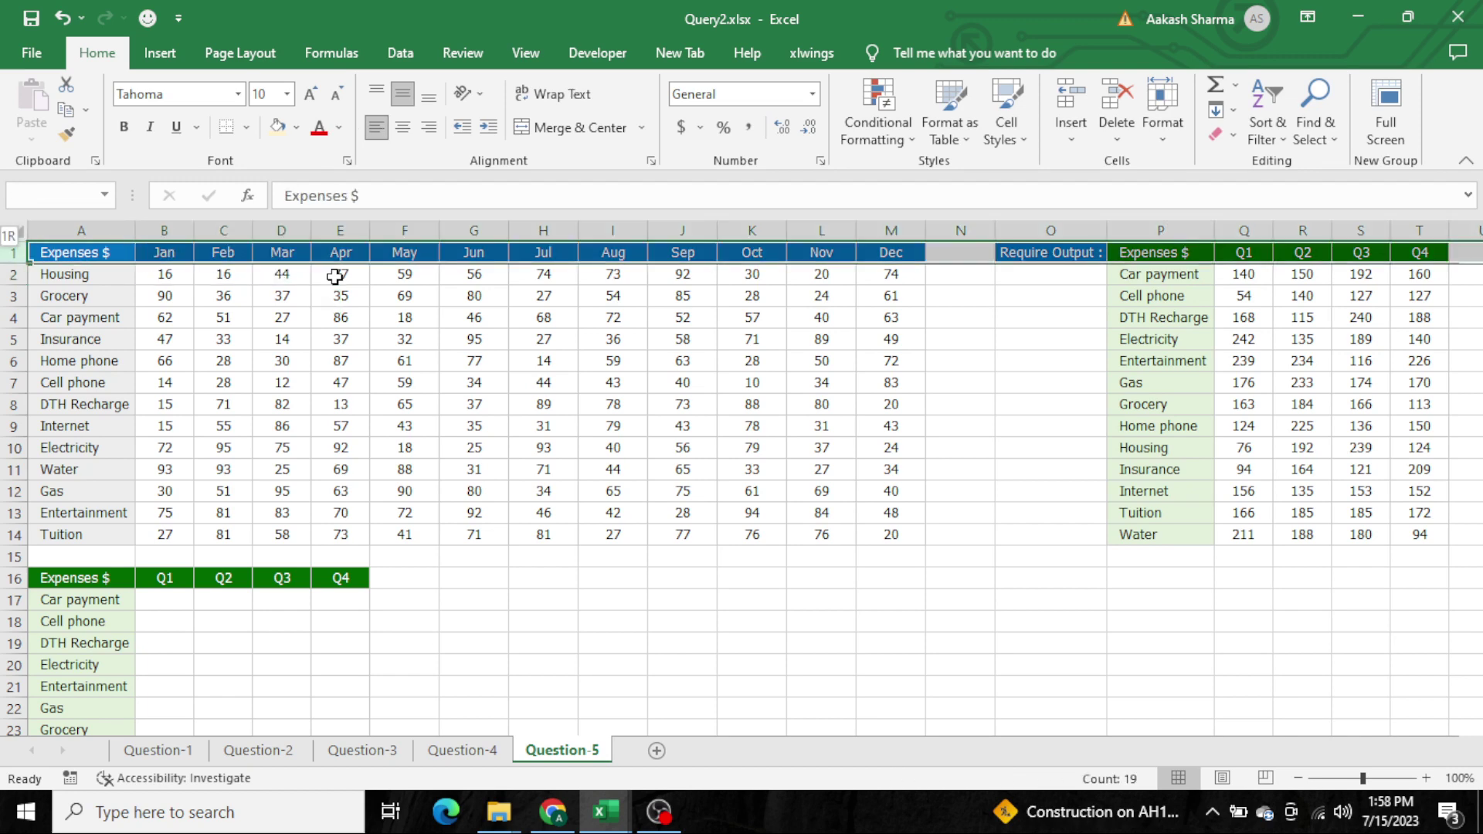
{"action": "key", "text": "ctrl+shift+plus"}
Copy the Q1 heading from the summary table into B1:D1, above January to March
{"action": "key", "text": "Right"}
{"action": "key", "text": "ctrl+Down"}
{"action": "key", "text": "ctrl+Down"}
{"action": "key", "text": "ctrl+Down"}
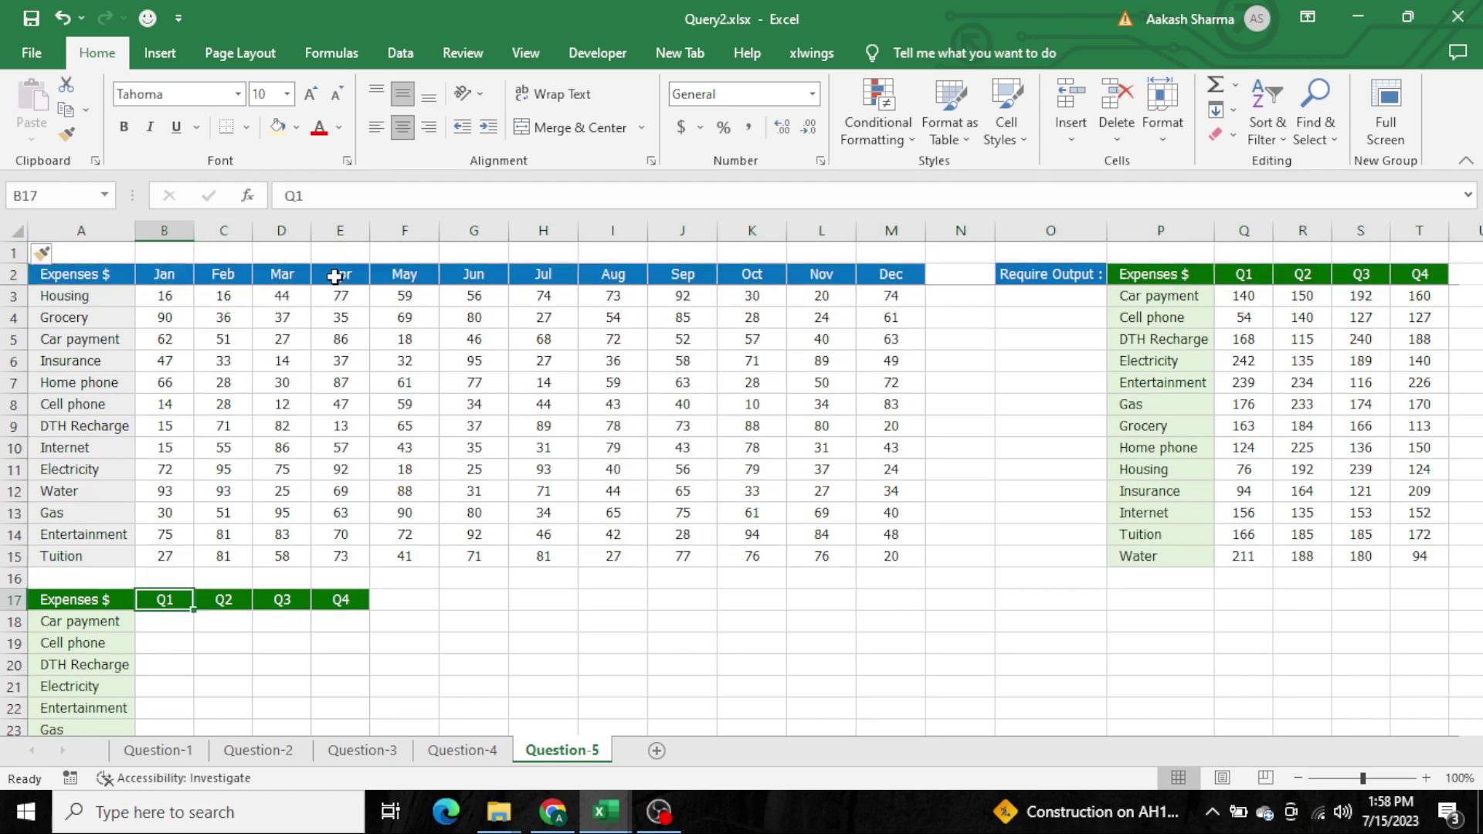
{"action": "key", "text": "ctrl+c"}
{"action": "key", "text": "ctrl+Up"}
{"action": "key", "text": "ctrl+Up"}
{"action": "key", "text": "ctrl+Up"}
{"action": "key", "text": "shift+Right"}
{"action": "key", "text": "shift+Right"}
{"action": "key", "text": "Return"}
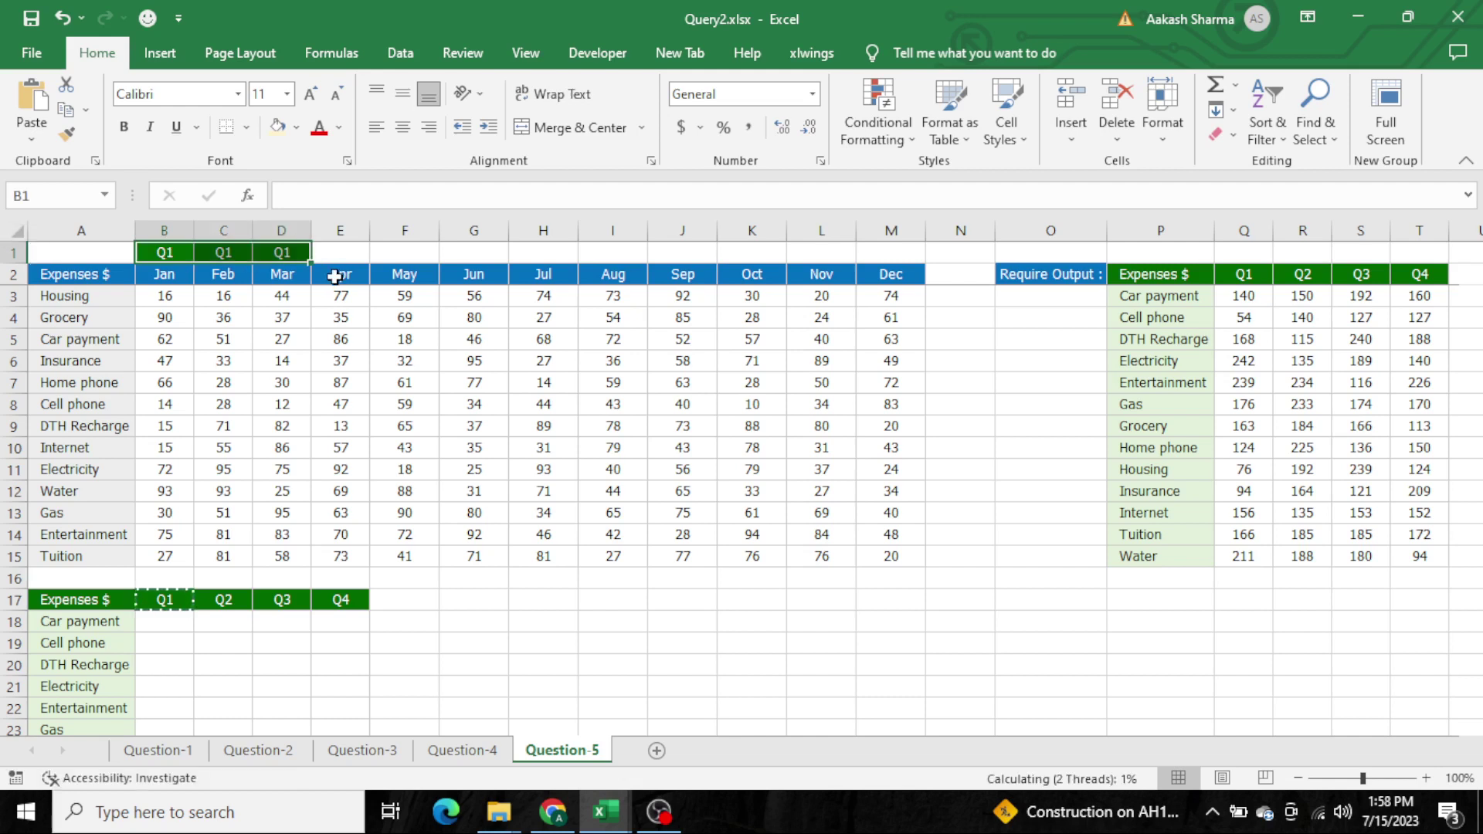
Copy the Q2 heading from the summary table into E1:G1, above April to June
{"action": "key", "text": "ctrl+Down"}
{"action": "key", "text": "ctrl+Down"}
{"action": "key", "text": "Right"}
{"action": "key", "text": "ctrl+c"}
{"action": "key", "text": "ctrl+Up"}
{"action": "key", "text": "ctrl+Up"}
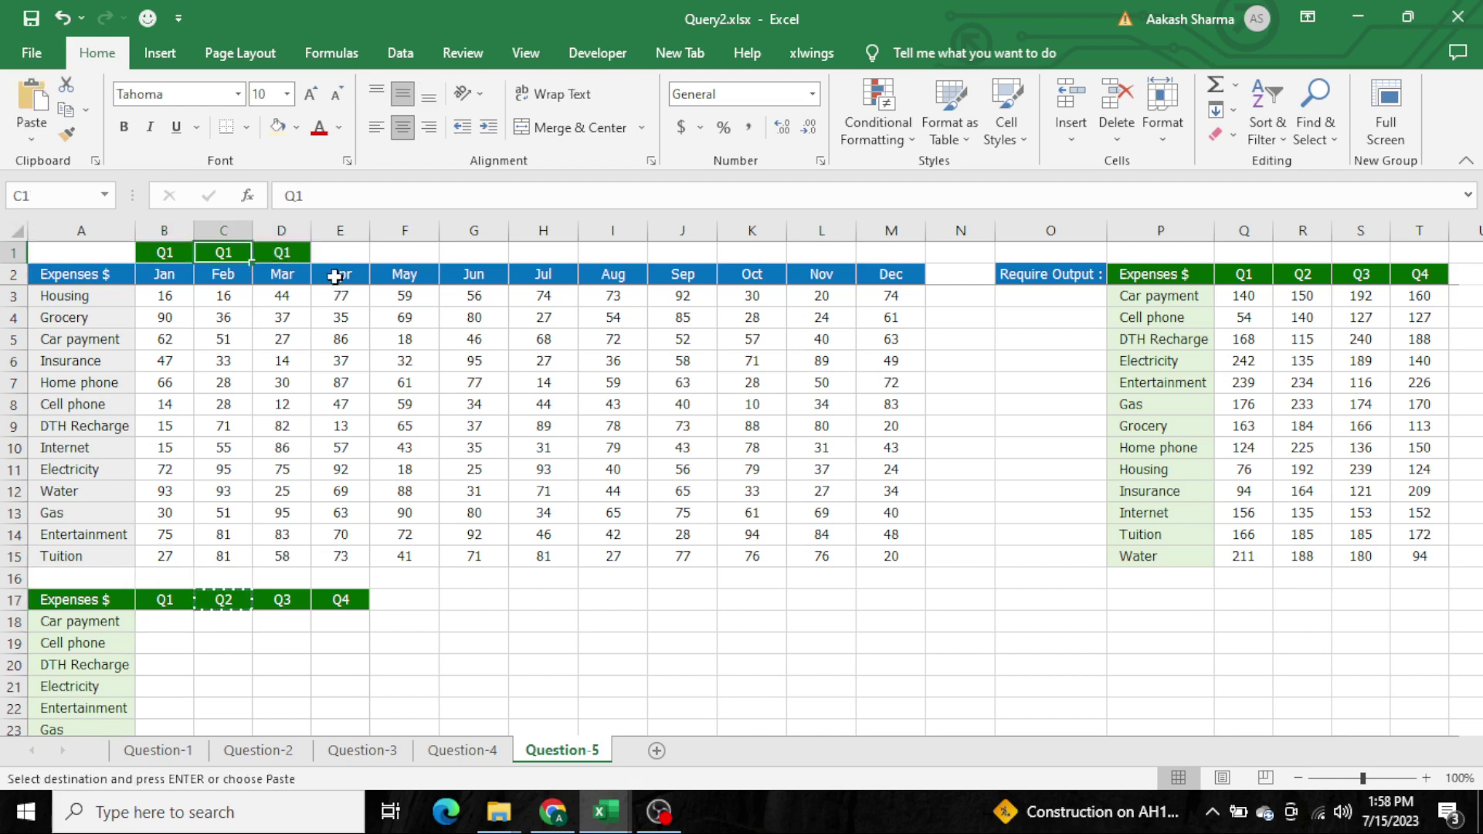
{"action": "key", "text": "Right"}
{"action": "key", "text": "Right"}
{"action": "key", "text": "shift+Right"}
{"action": "key", "text": "shift+Right"}
{"action": "key", "text": "Return"}
Copy the Q3 heading from the summary table into H1:J1, above July to September
{"action": "key", "text": "Left"}
{"action": "key", "text": "Down"}
{"action": "key", "text": "ctrl+Down"}
{"action": "key", "text": "ctrl+Down"}
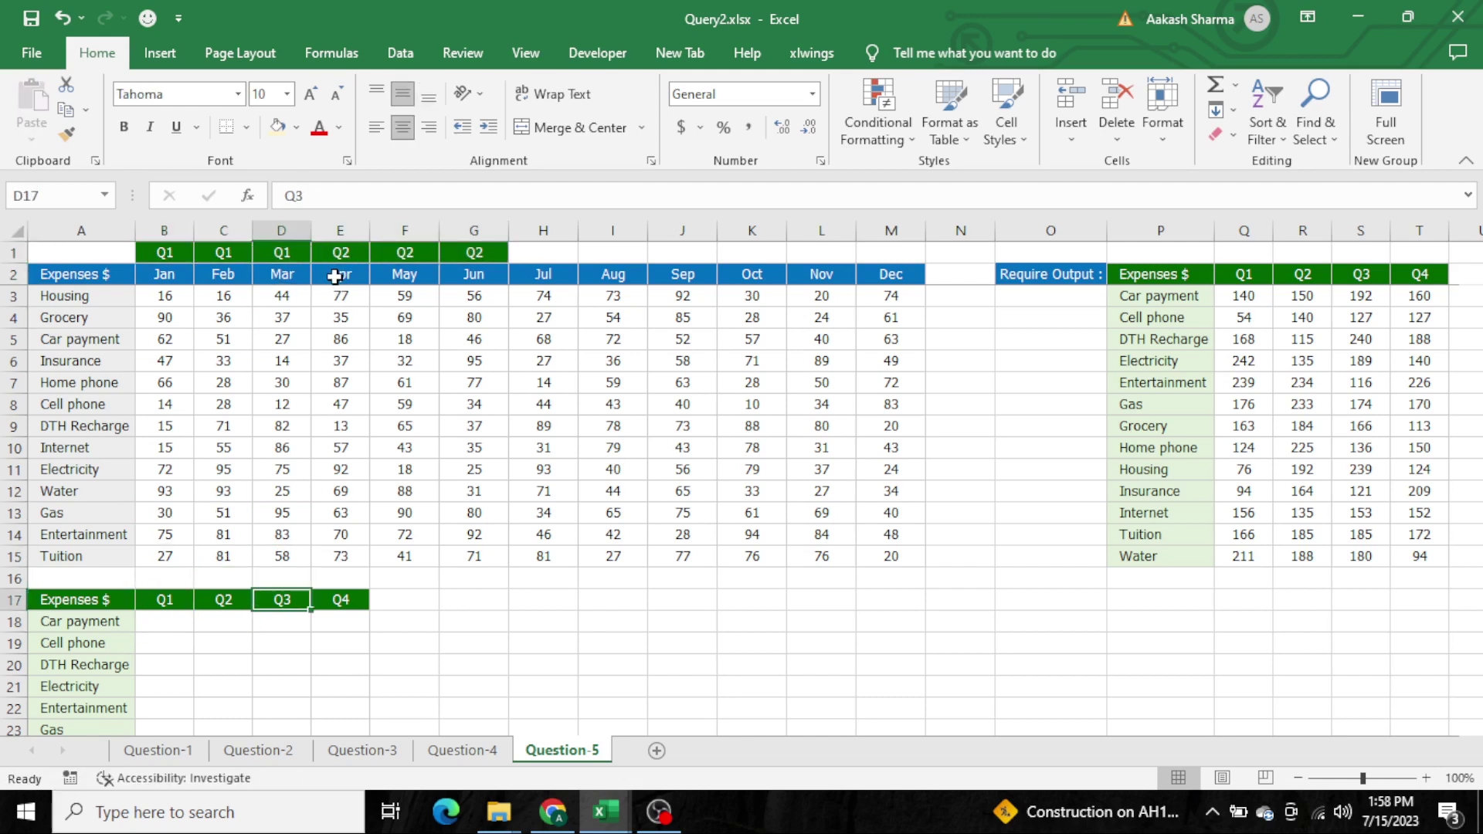
{"action": "key", "text": "ctrl+c"}
{"action": "key", "text": "ctrl+Up"}
{"action": "key", "text": "ctrl+Up"}
{"action": "key", "text": "Right"}
{"action": "key", "text": "Right"}
{"action": "key", "text": "Right"}
{"action": "key", "text": "Right"}
{"action": "key", "text": "shift+Right"}
{"action": "key", "text": "shift+Right"}
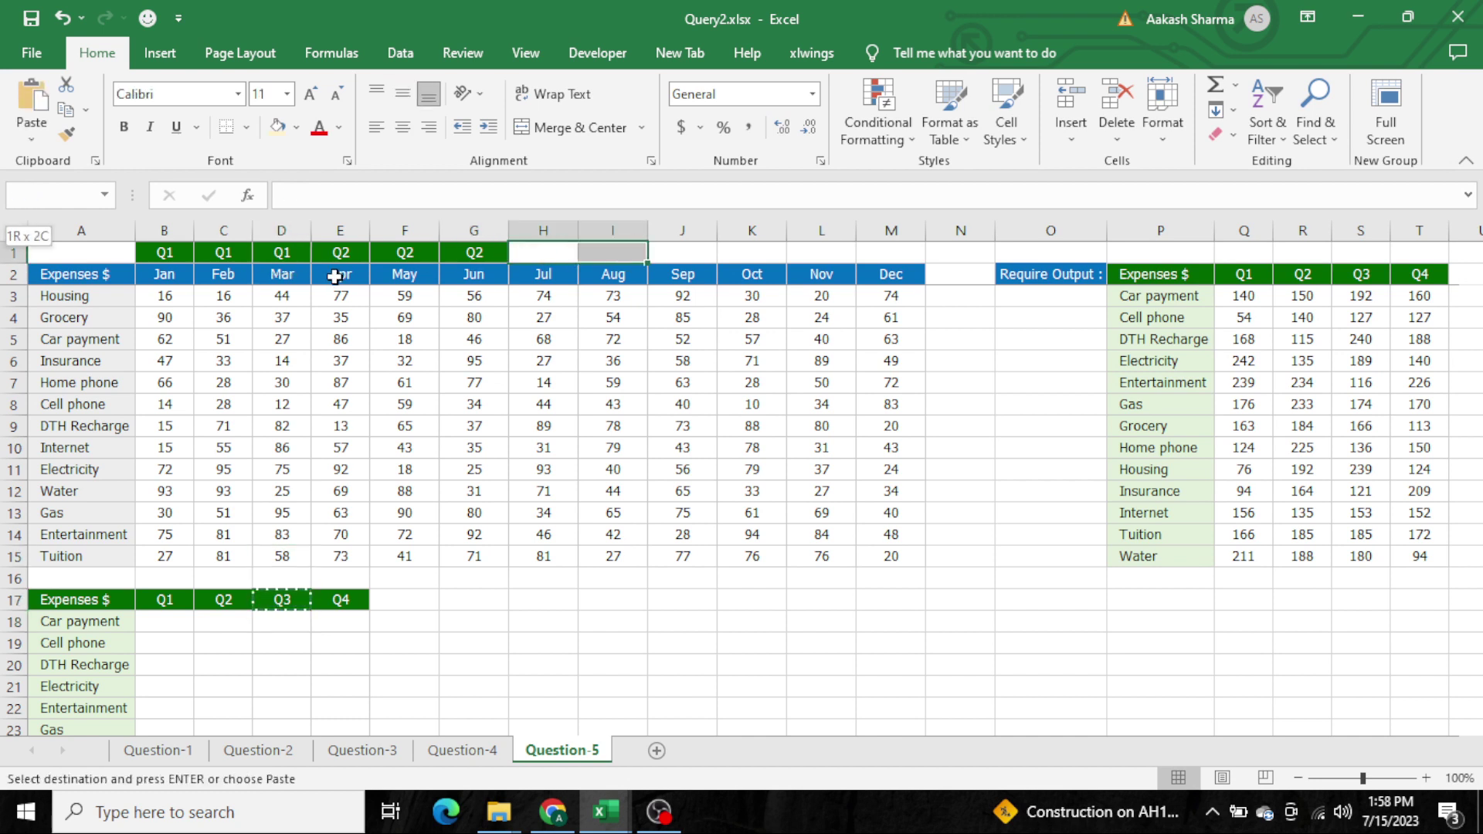
{"action": "key", "text": "Return"}
Copy the Q4 heading from the summary table into K1:M1, above October to December
{"action": "key", "text": "Left"}
{"action": "key", "text": "Left"}
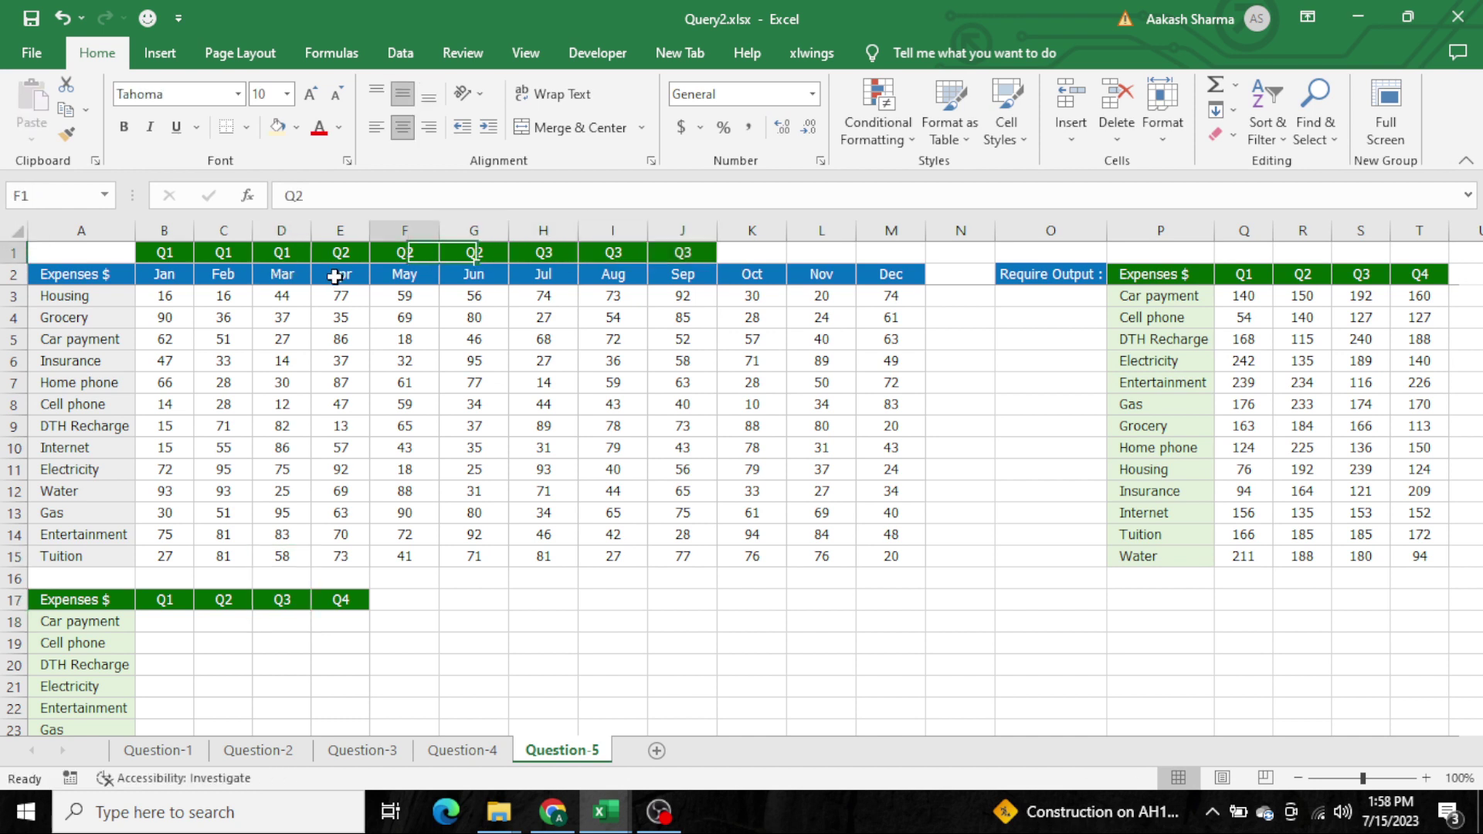
{"action": "key", "text": "ctrl+Down"}
{"action": "key", "text": "Left"}
{"action": "key", "text": "ctrl+Down"}
{"action": "key", "text": "ctrl+c"}
{"action": "key", "text": "ctrl+Up"}
{"action": "key", "text": "ctrl+Up"}
{"action": "key", "text": "Right"}
{"action": "key", "text": "Right"}
{"action": "key", "text": "Right"}
{"action": "key", "text": "Right"}
{"action": "key", "text": "Right"}
{"action": "key", "text": "Right"}
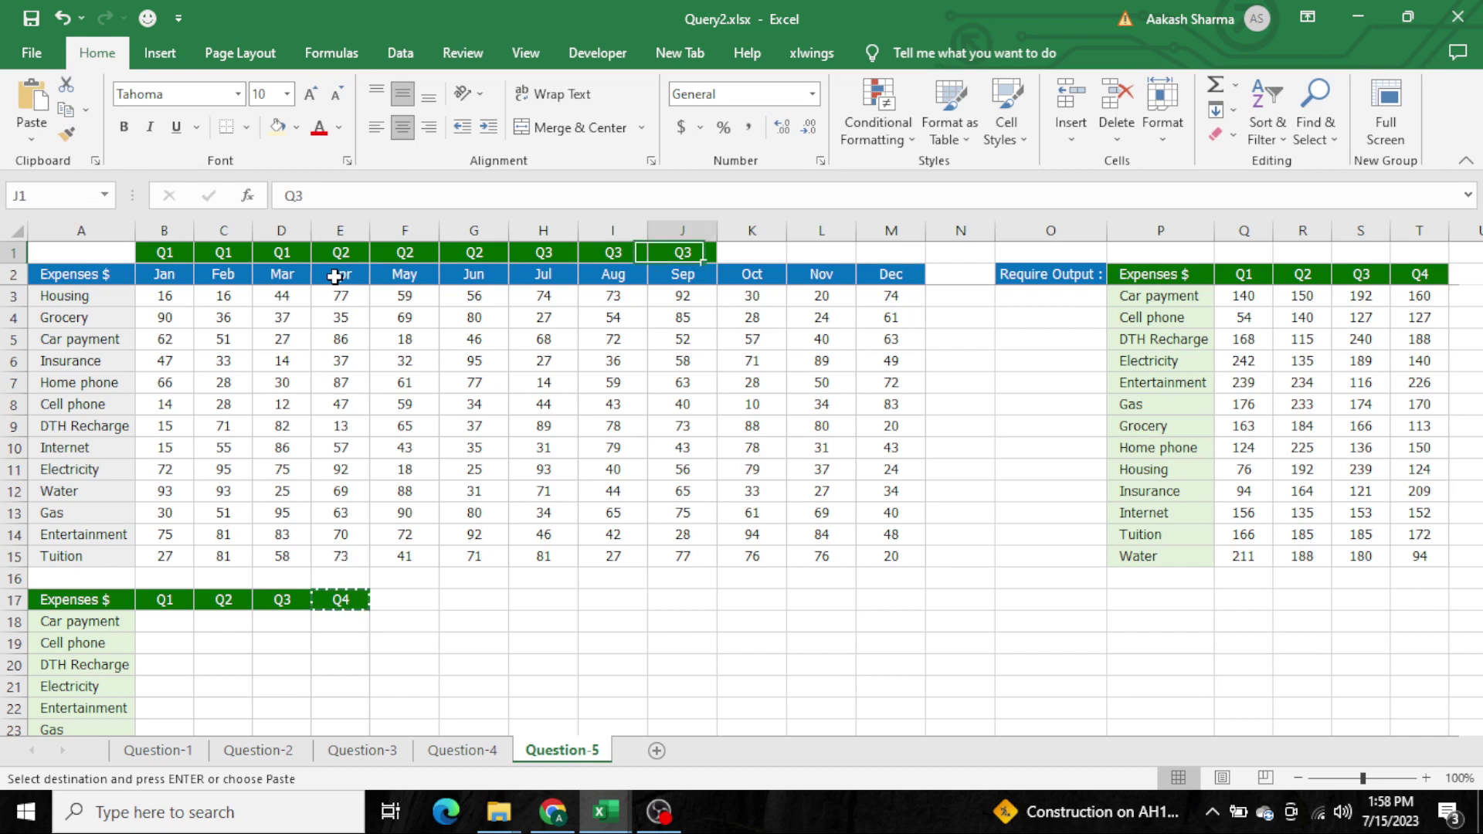
{"action": "key", "text": "shift+Right"}
{"action": "key", "text": "shift+Right"}
{"action": "key", "text": "Return"}
{"action": "key", "text": "ctrl+Left"}
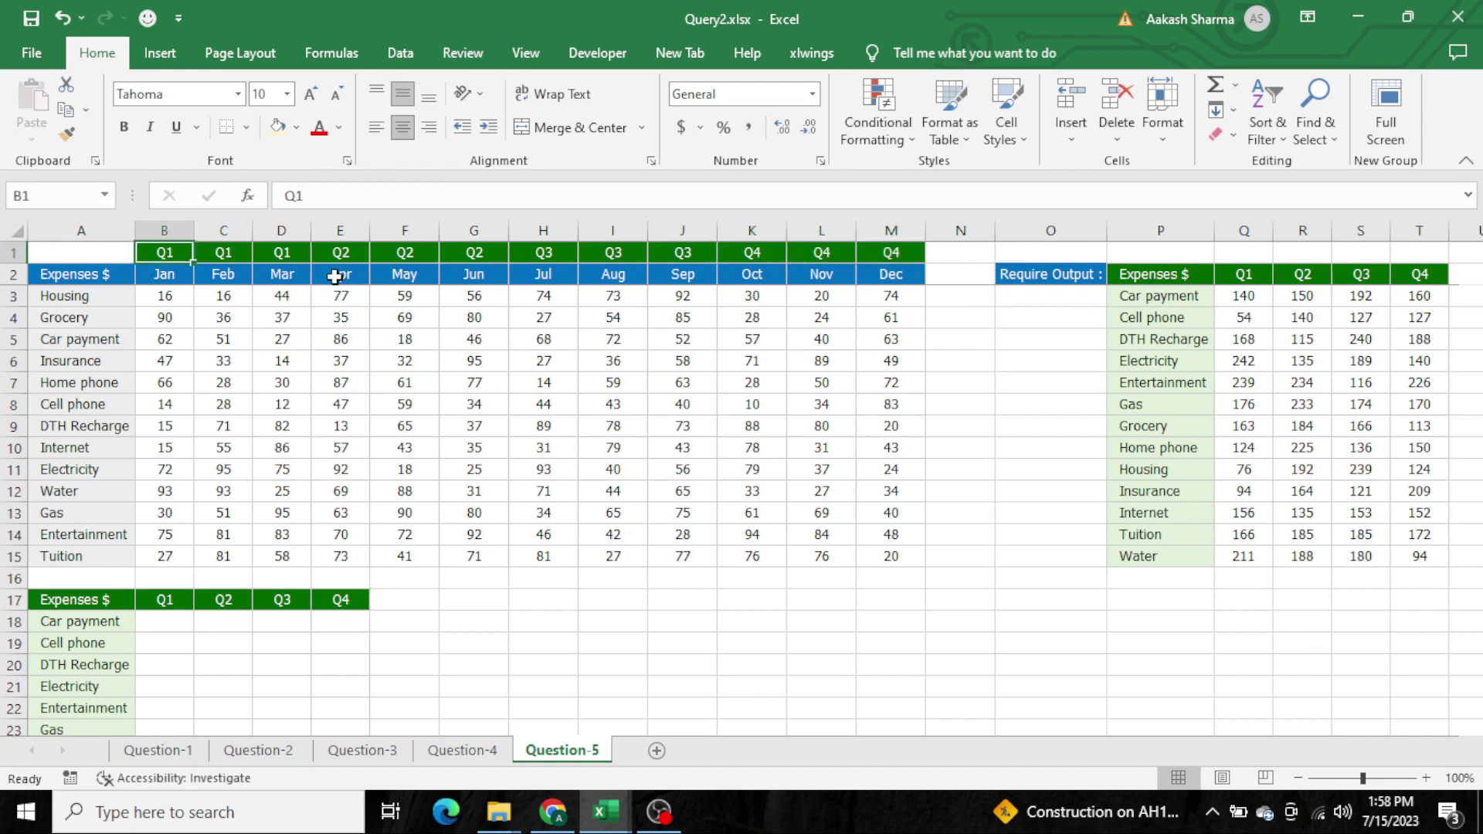
{"action": "key", "text": "ctrl+shift+Right"}
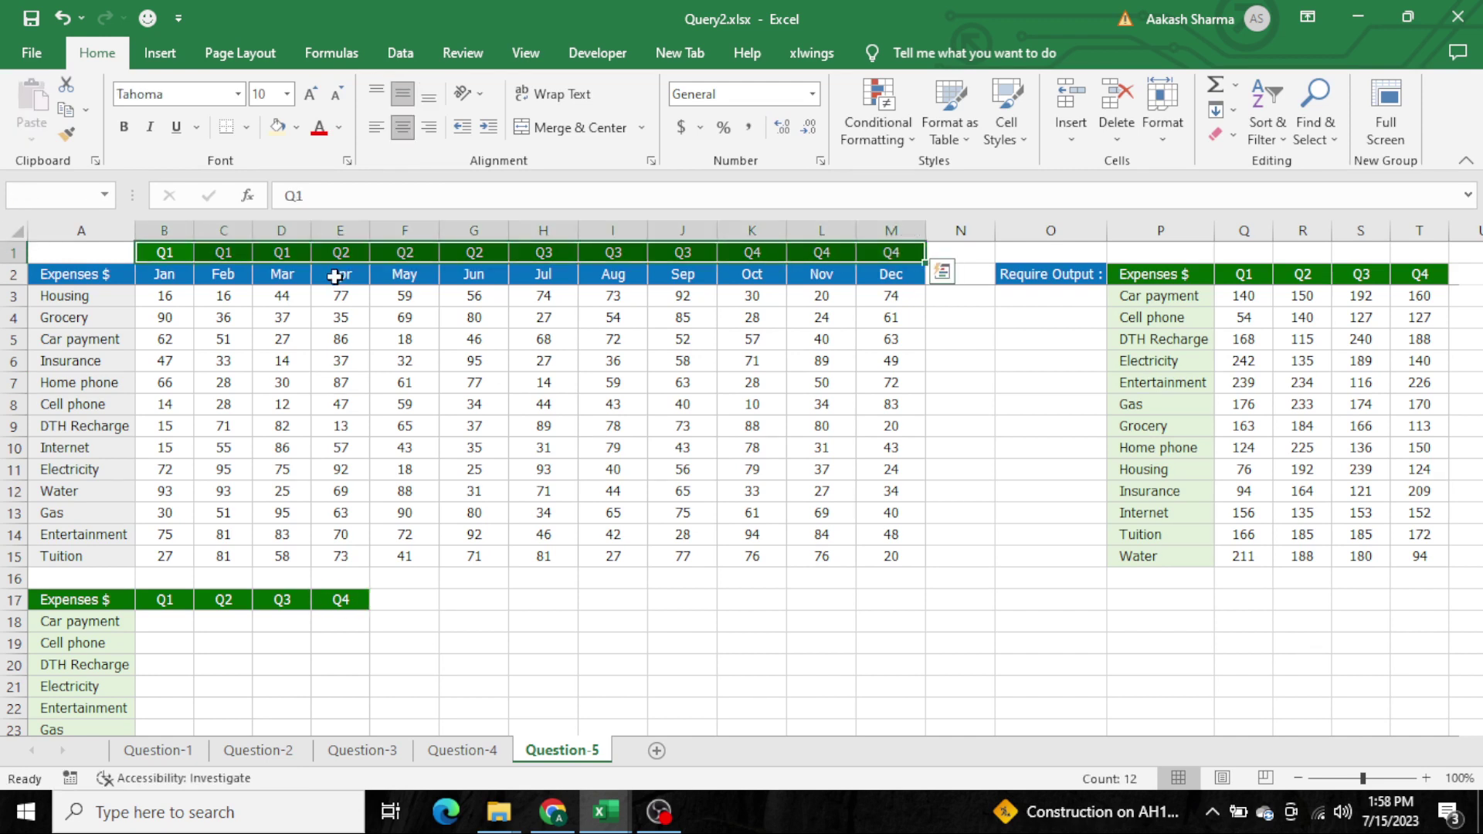
In B18, start a SUMPRODUCT formula with the expense-name condition --($A$3:$A$15=$A18)
{"action": "key", "text": "ctrl+Down"}
{"action": "key", "text": "Down"}
{"action": "key", "text": "Down"}
{"action": "key", "text": "Down"}
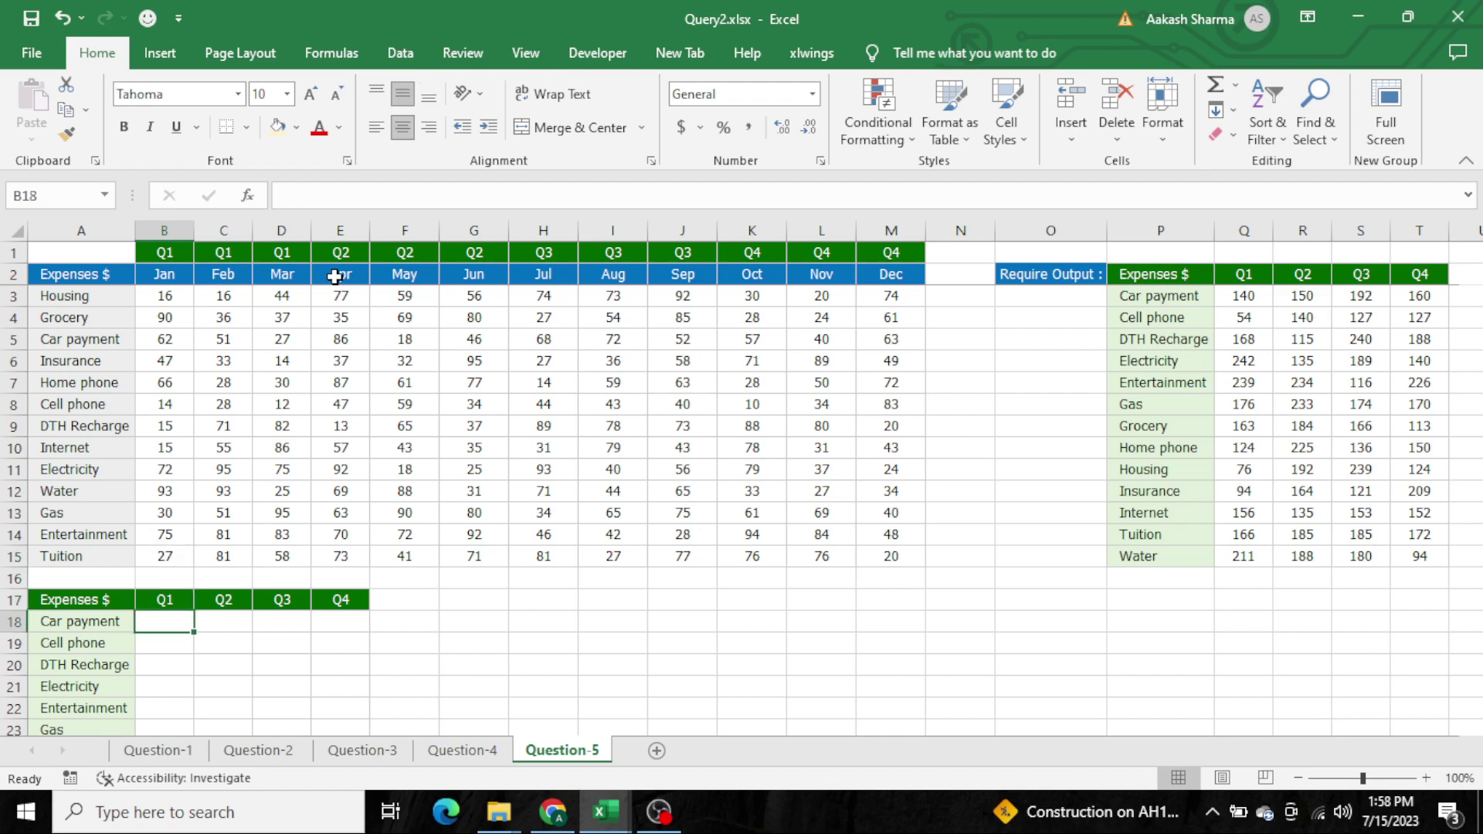
{"action": "type", "text": "=sump"}
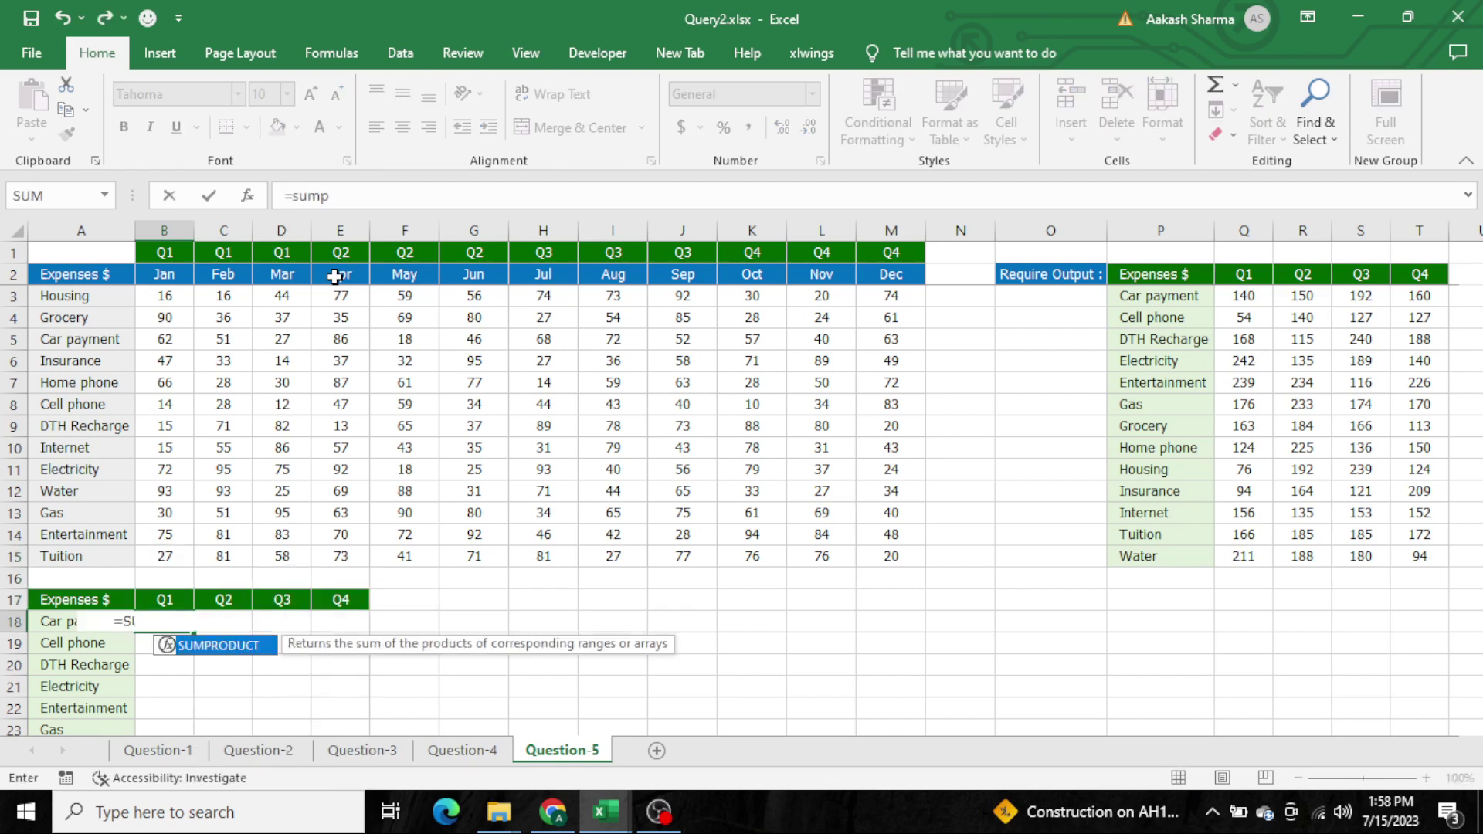
{"action": "key", "text": "Tab"}
{"action": "type", "text": "--"}
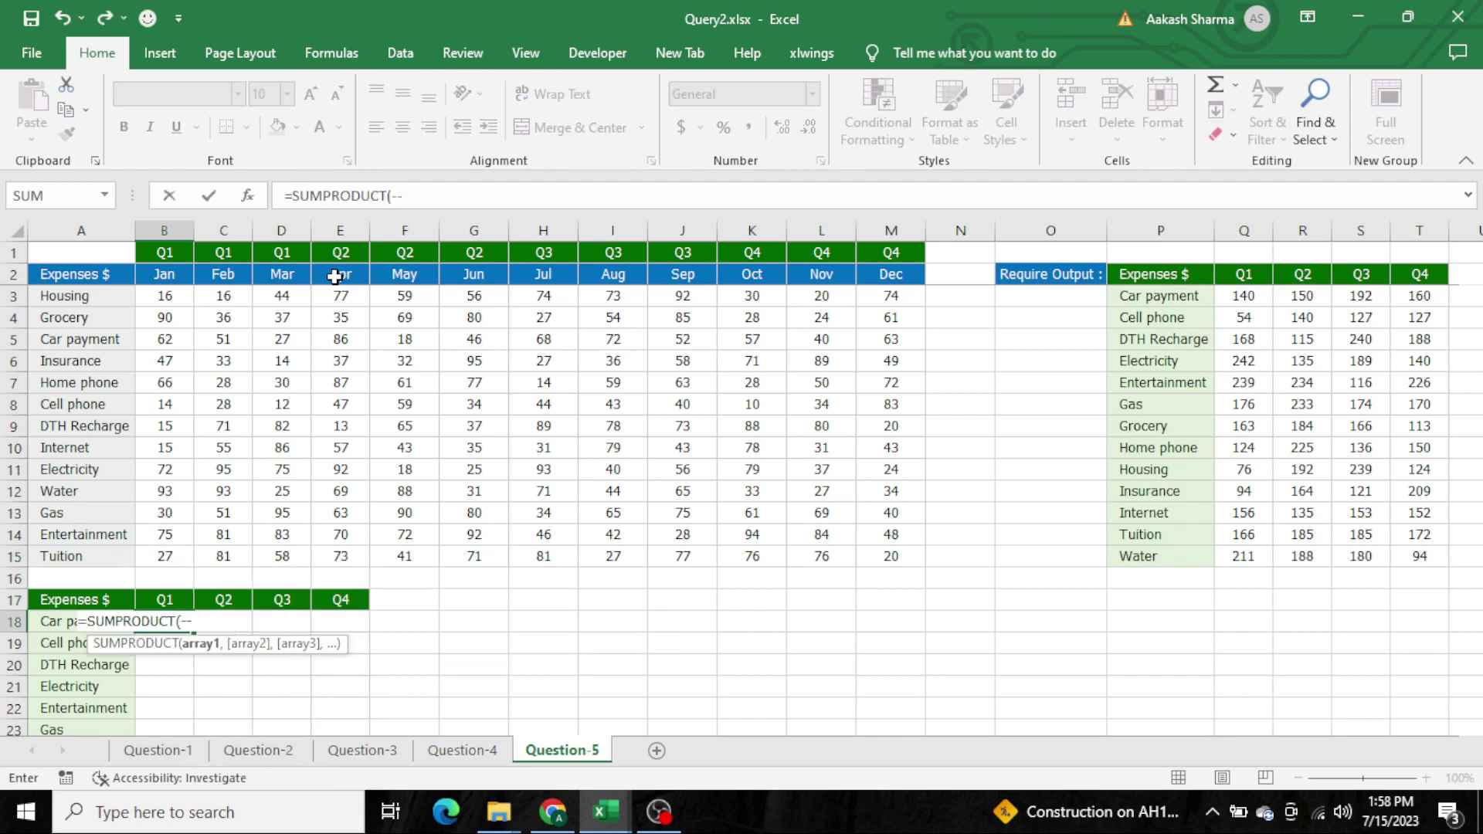
{"action": "type", "text": "("}
{"action": "key", "text": "Left"}
{"action": "key", "text": "ctrl+Up"}
{"action": "key", "text": "ctrl+Up"}
{"action": "key", "text": "ctrl+Up"}
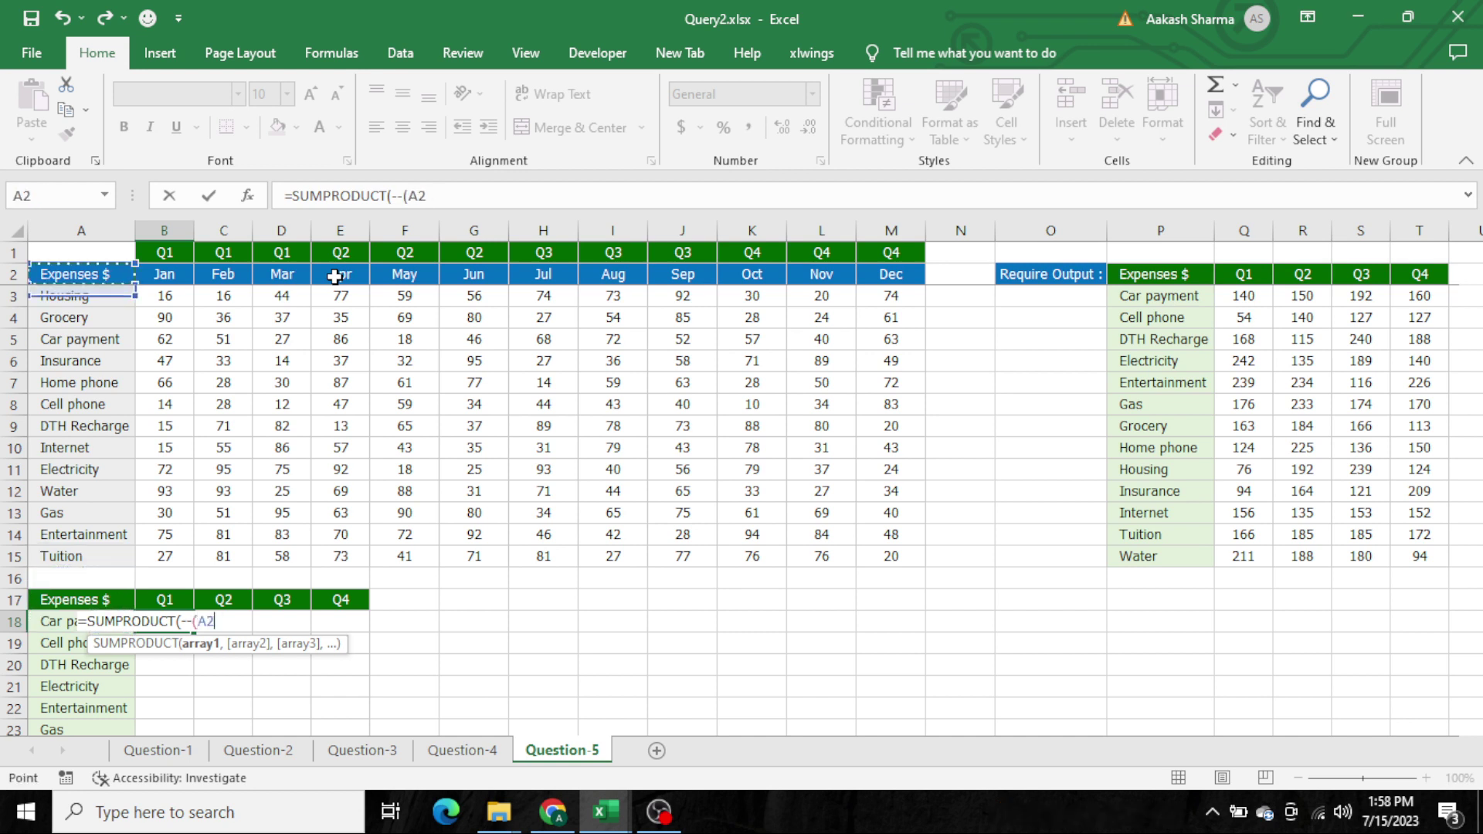
{"action": "key", "text": "Down"}
{"action": "key", "text": "ctrl+shift+Down"}
{"action": "key", "text": "F4"}
{"action": "type", "text": "="}
{"action": "key", "text": "Left"}
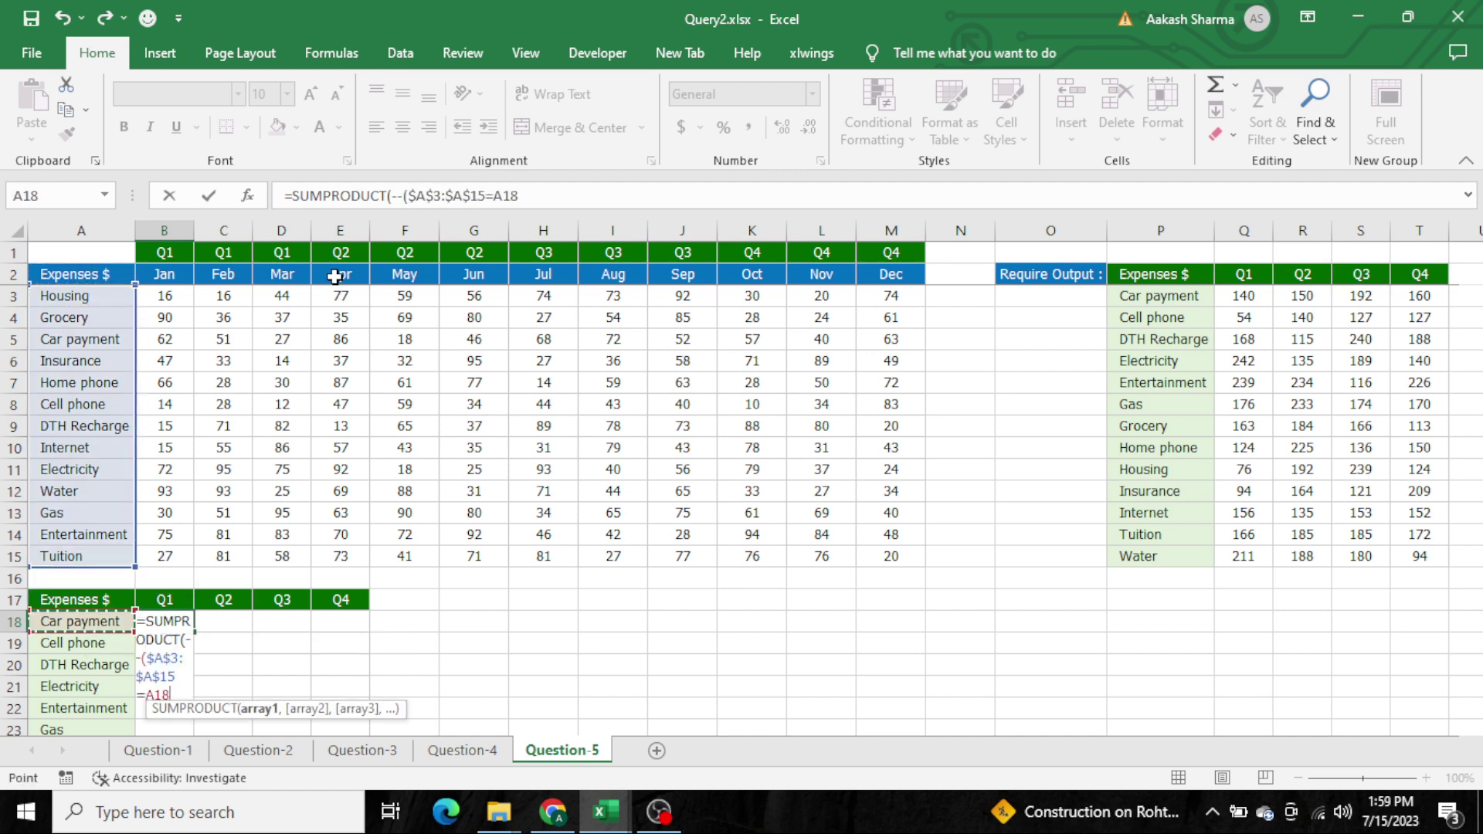
{"action": "key", "text": "F4"}
{"action": "key", "text": "F4"}
{"action": "key", "text": "F4"}
Multiply the expense condition in the B18 formula by the quarter condition ($B$1:$M$1=B$17)
{"action": "type", "text": ")*("}
{"action": "key", "text": "ctrl+Up"}
{"action": "key", "text": "ctrl+Up"}
{"action": "key", "text": "ctrl+Up"}
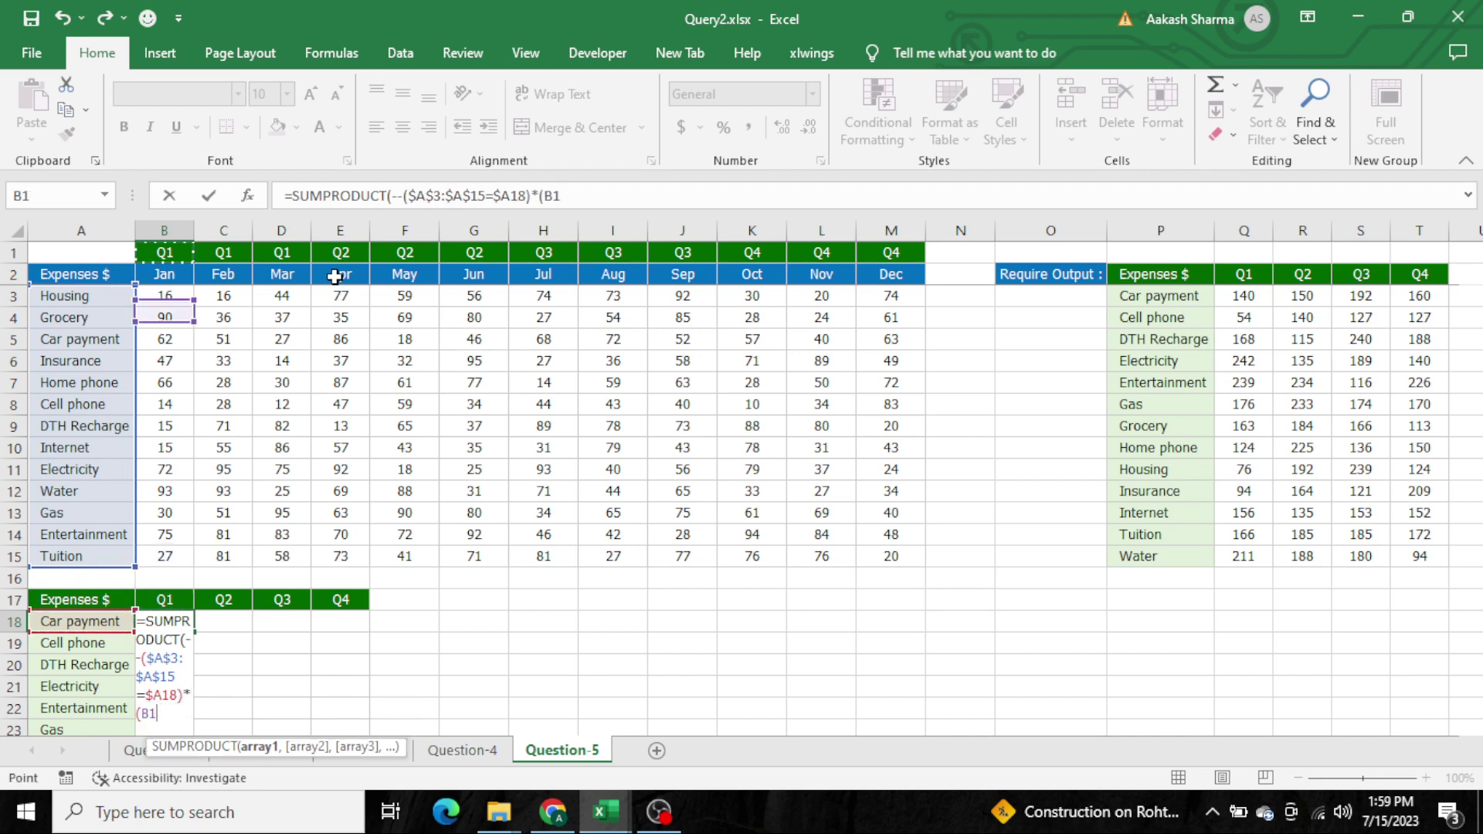
{"action": "key", "text": "ctrl+shift+Right"}
{"action": "key", "text": "F4"}
{"action": "type", "text": "="}
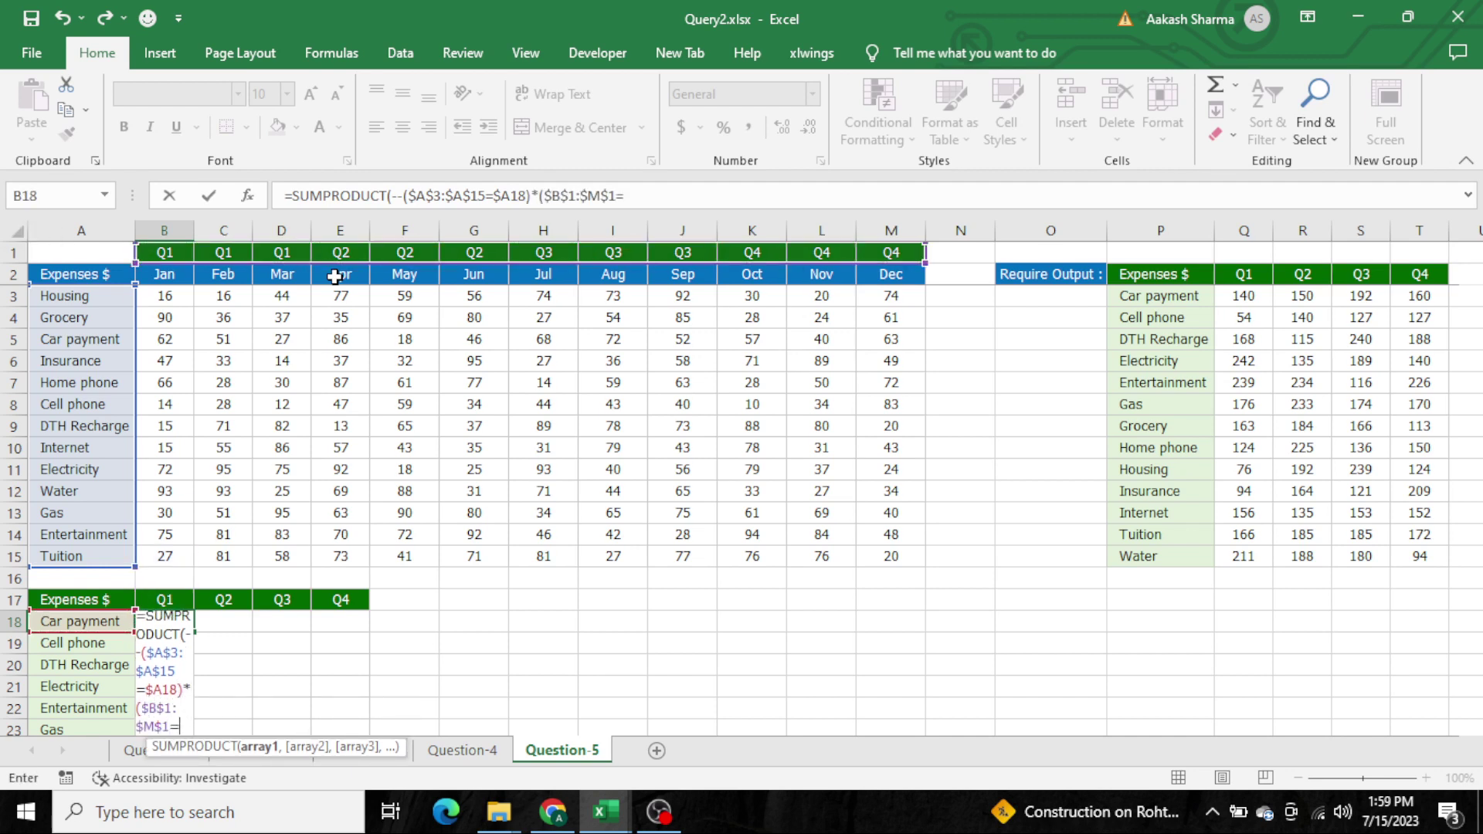
{"action": "key", "text": "Up"}
{"action": "key", "text": "F4"}
{"action": "key", "text": "F4"}
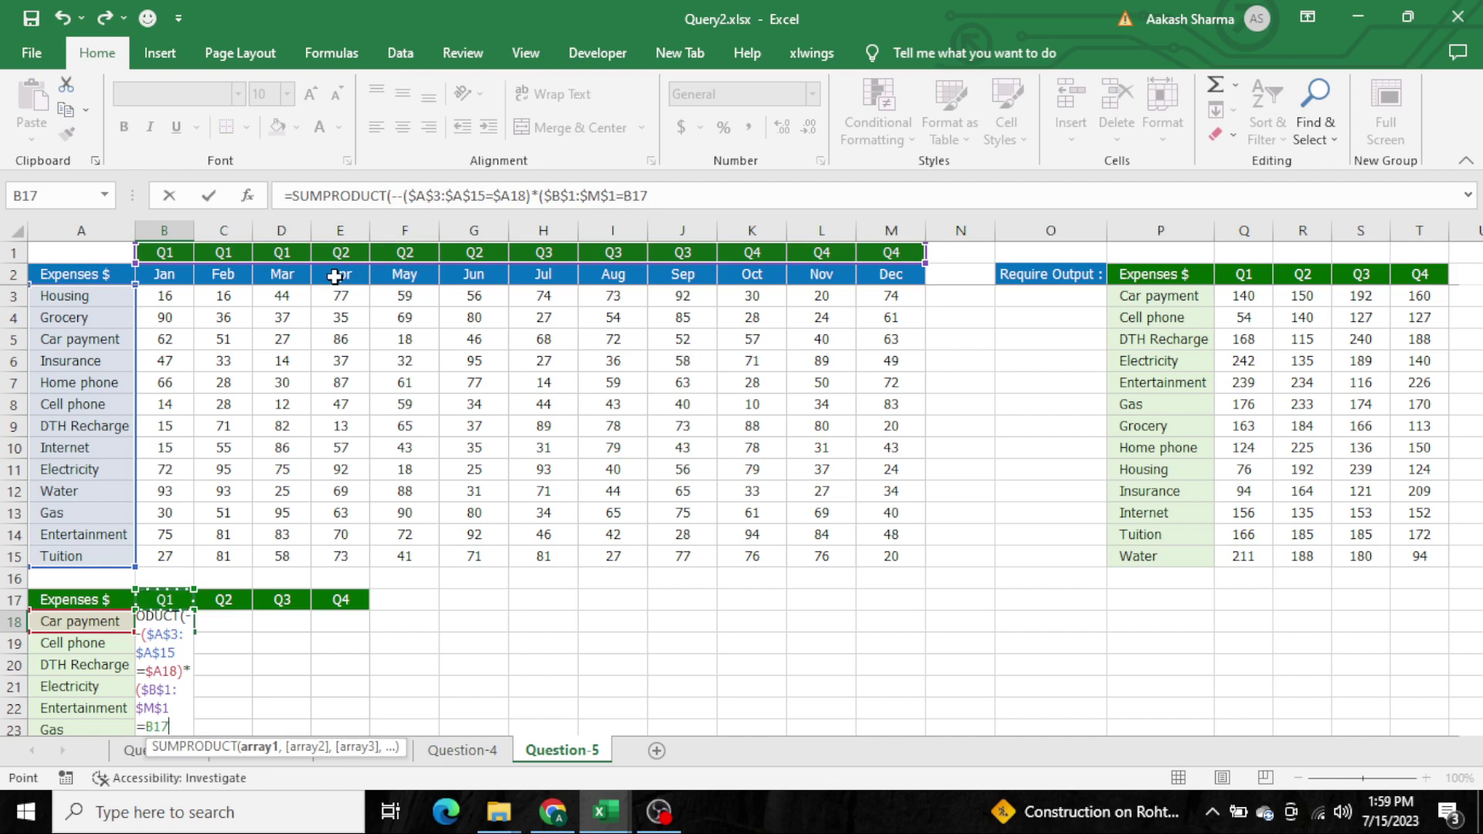
Multiply by the amounts ($B$3:$M$15) and enter the formula as an array formula, accepting the proposed parenthesis correction
{"action": "type", "text": ")*("}
{"action": "key", "text": "ctrl+Up"}
{"action": "key", "text": "ctrl+Up"}
{"action": "key", "text": "Down"}
{"action": "key", "text": "Down"}
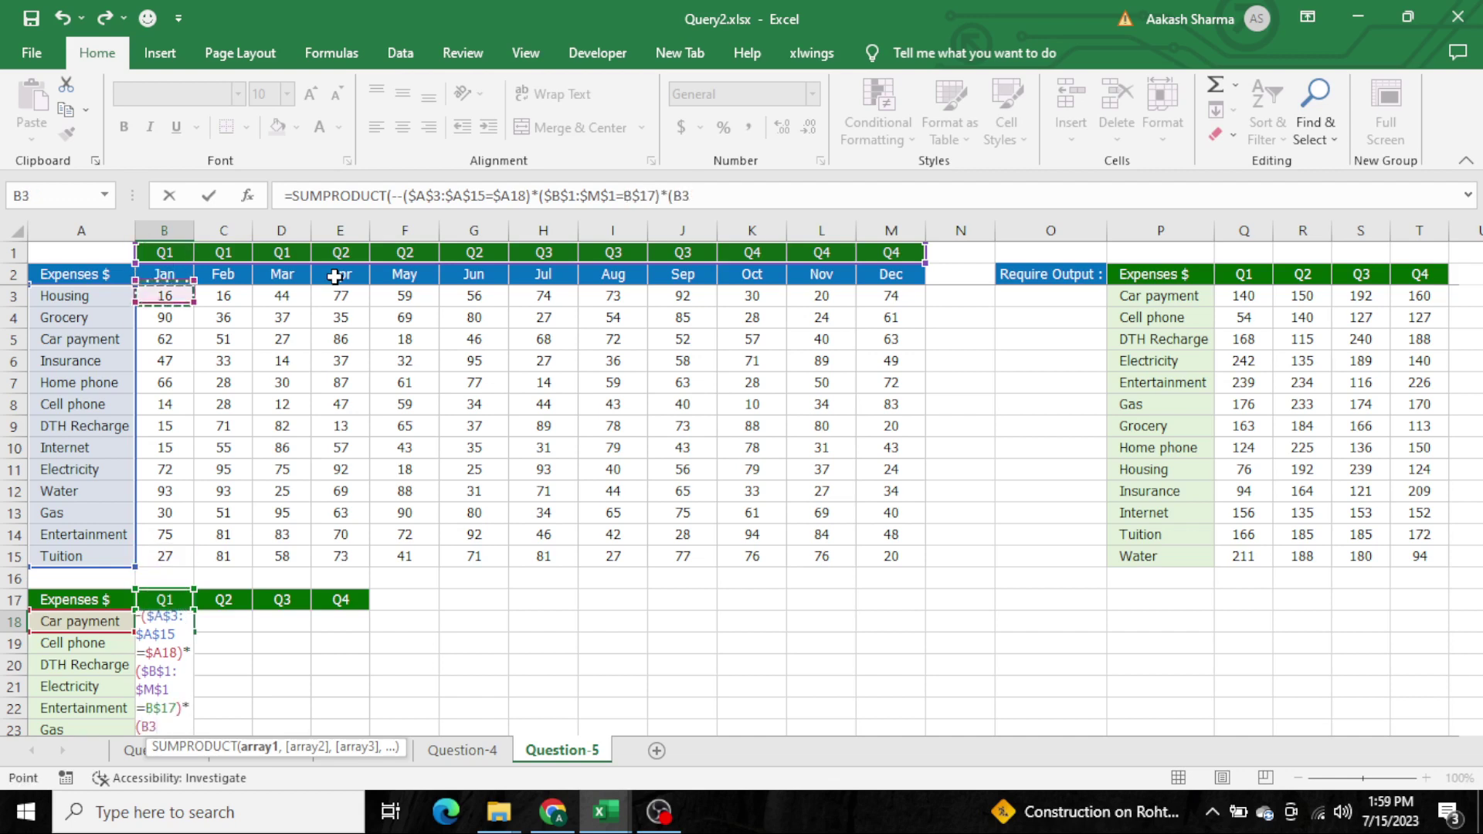
{"action": "key", "text": "ctrl+shift+Right"}
{"action": "key", "text": "ctrl+shift+Down"}
{"action": "key", "text": "F4"}
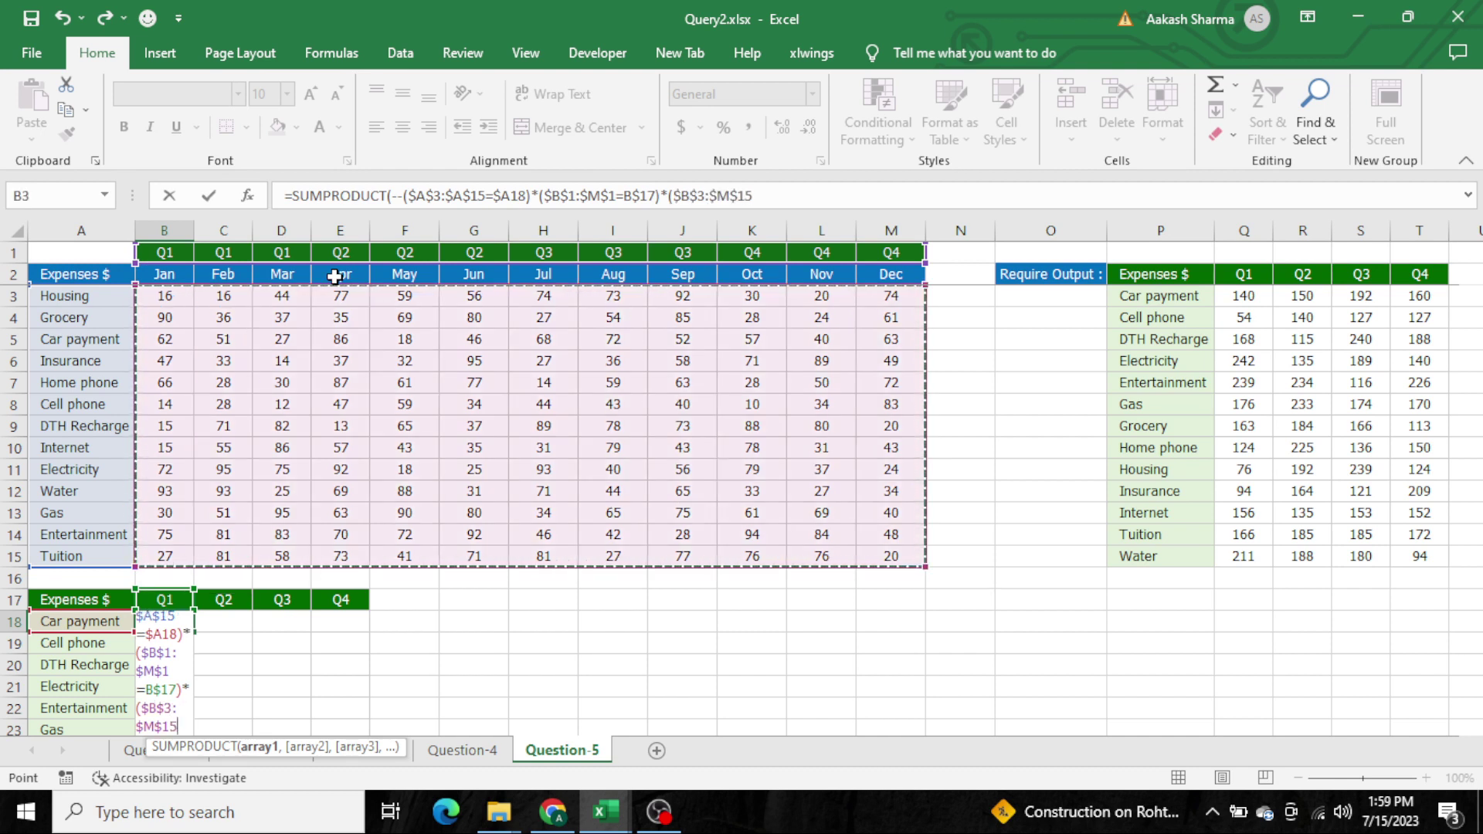
{"action": "type", "text": ")"}
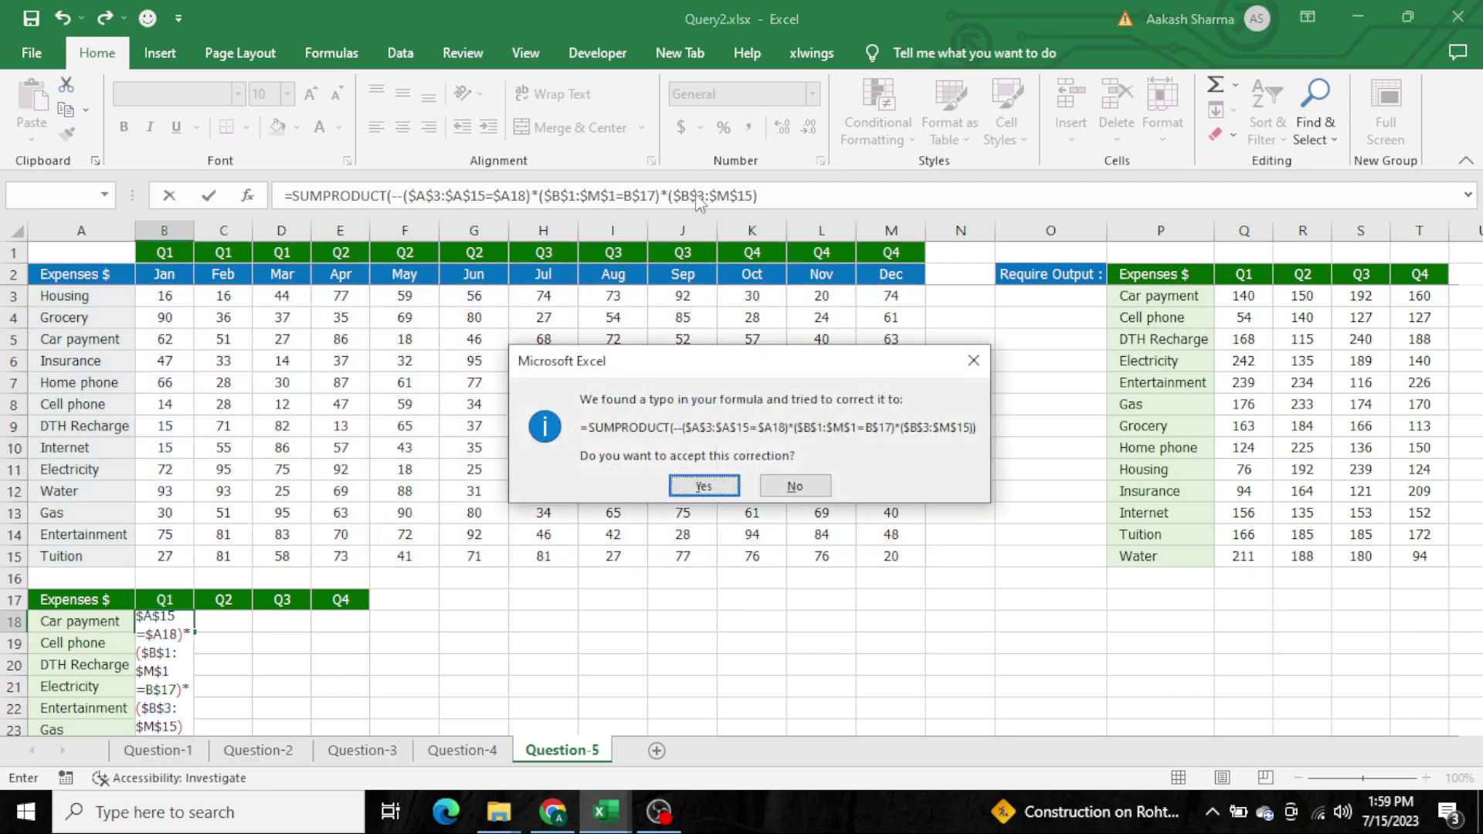
{"action": "key", "text": "Return"}
Copy the Car payment formula from B18 across to C18:E18
{"action": "key", "text": "ctrl+c"}
{"action": "key", "text": "Right"}
{"action": "key", "text": "shift+Right"}
{"action": "key", "text": "shift+Right"}
{"action": "key", "text": "ctrl+v"}
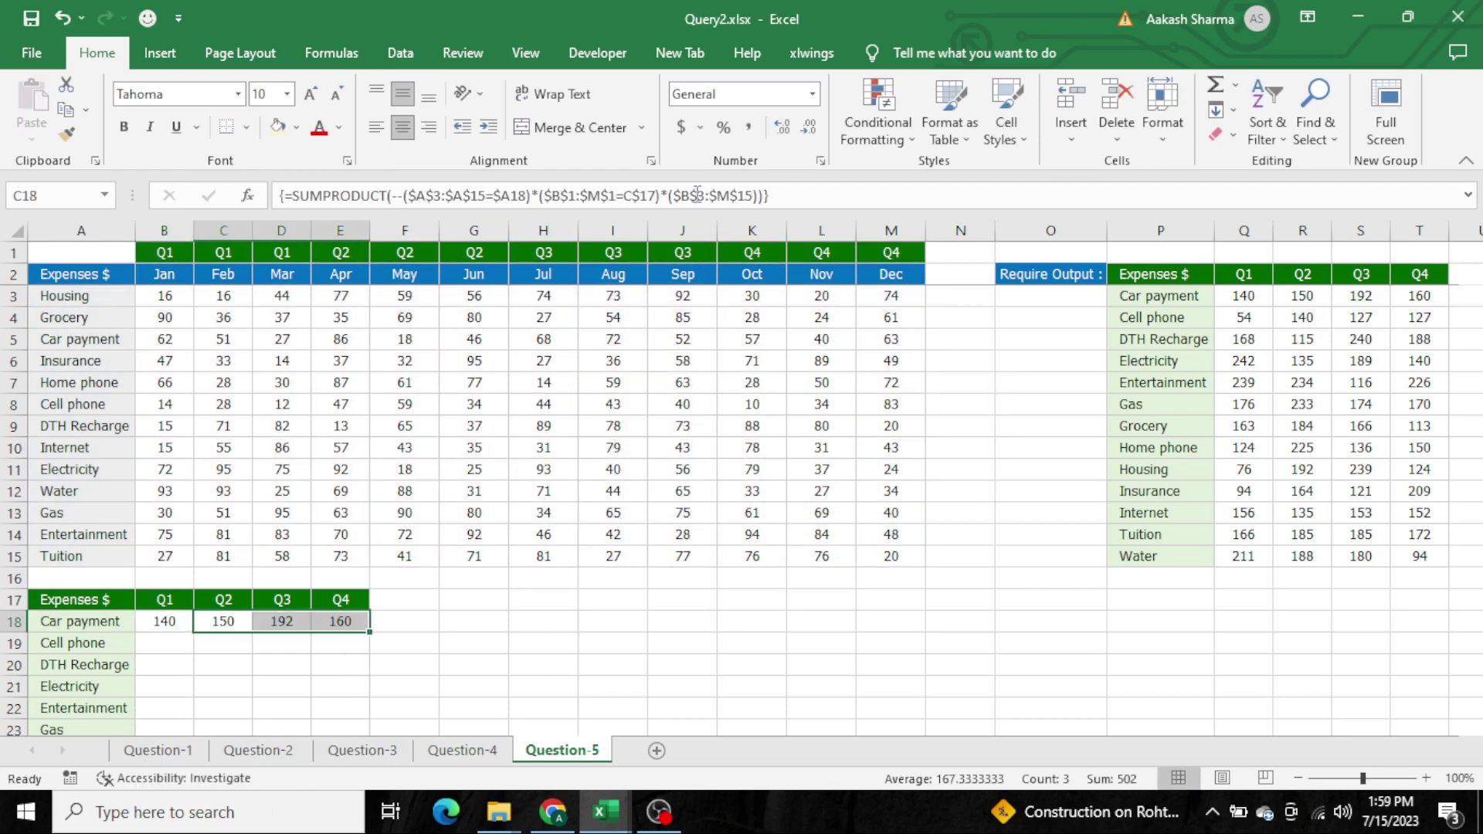
Copy the Car payment formulas in B18:E18 down to row 30 for the remaining expenses
{"action": "key", "text": "Left"}
{"action": "key", "text": "ctrl+shift+Right"}
{"action": "key", "text": "ctrl+c"}
{"action": "key", "text": "Left"}
{"action": "key", "text": "ctrl+Down"}
{"action": "key", "text": "Right"}
{"action": "key", "text": "ctrl+shift+Up"}
{"action": "key", "text": "shift+Down"}
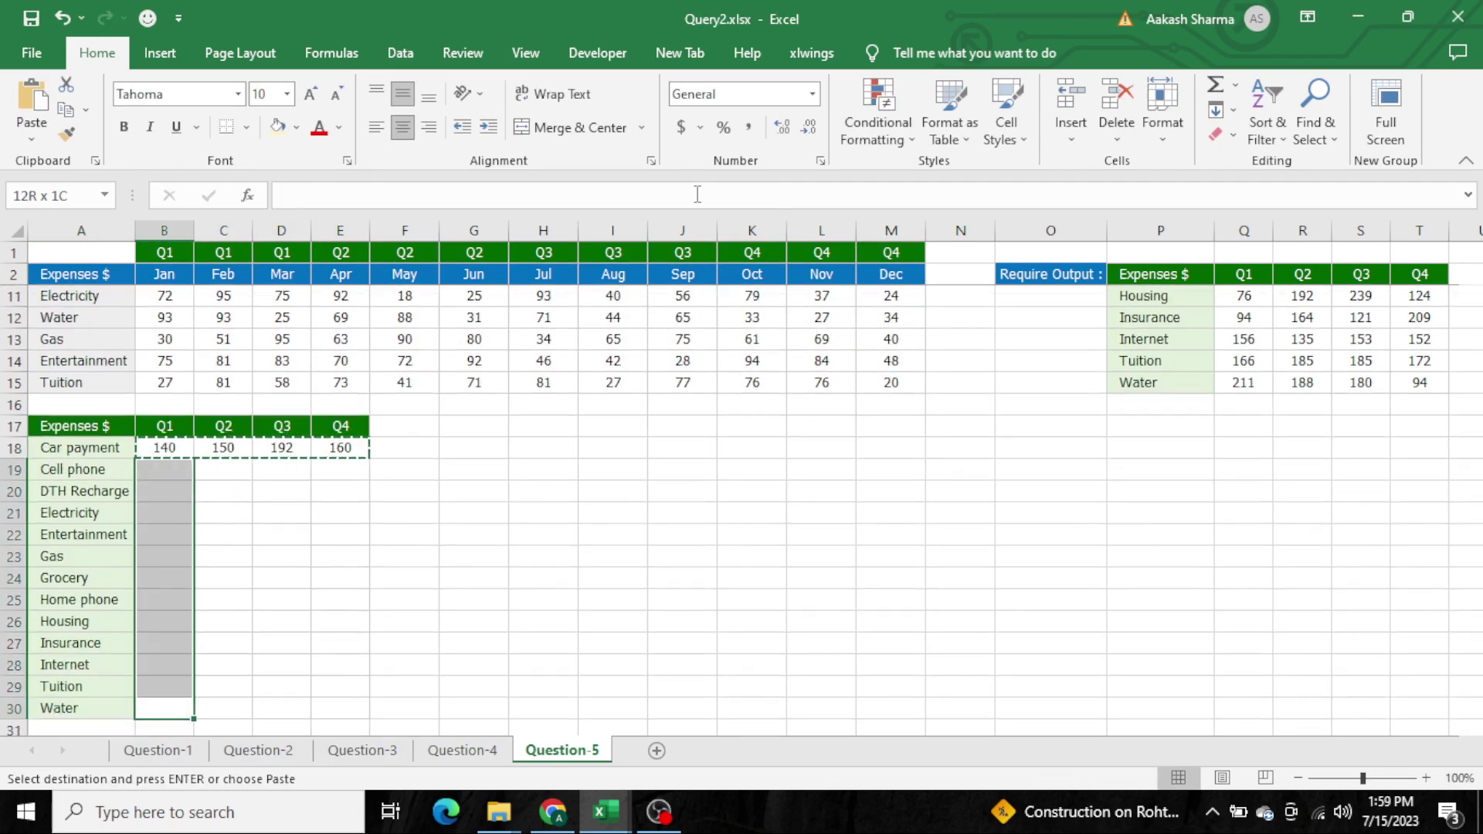
{"action": "key", "text": "Return"}
Compare the filled quarterly summary with the required output table
{"action": "key", "text": "ctrl+Up"}
{"action": "key", "text": "ctrl+Up"}
{"action": "key", "text": "ctrl+Up"}
{"action": "key", "text": "Down"}
{"action": "key", "text": "Down"}
{"action": "key", "text": "ctrl+Right"}
{"action": "key", "text": "ctrl+Right"}
{"action": "key", "text": "ctrl+Right"}
{"action": "key", "text": "ctrl+Right"}
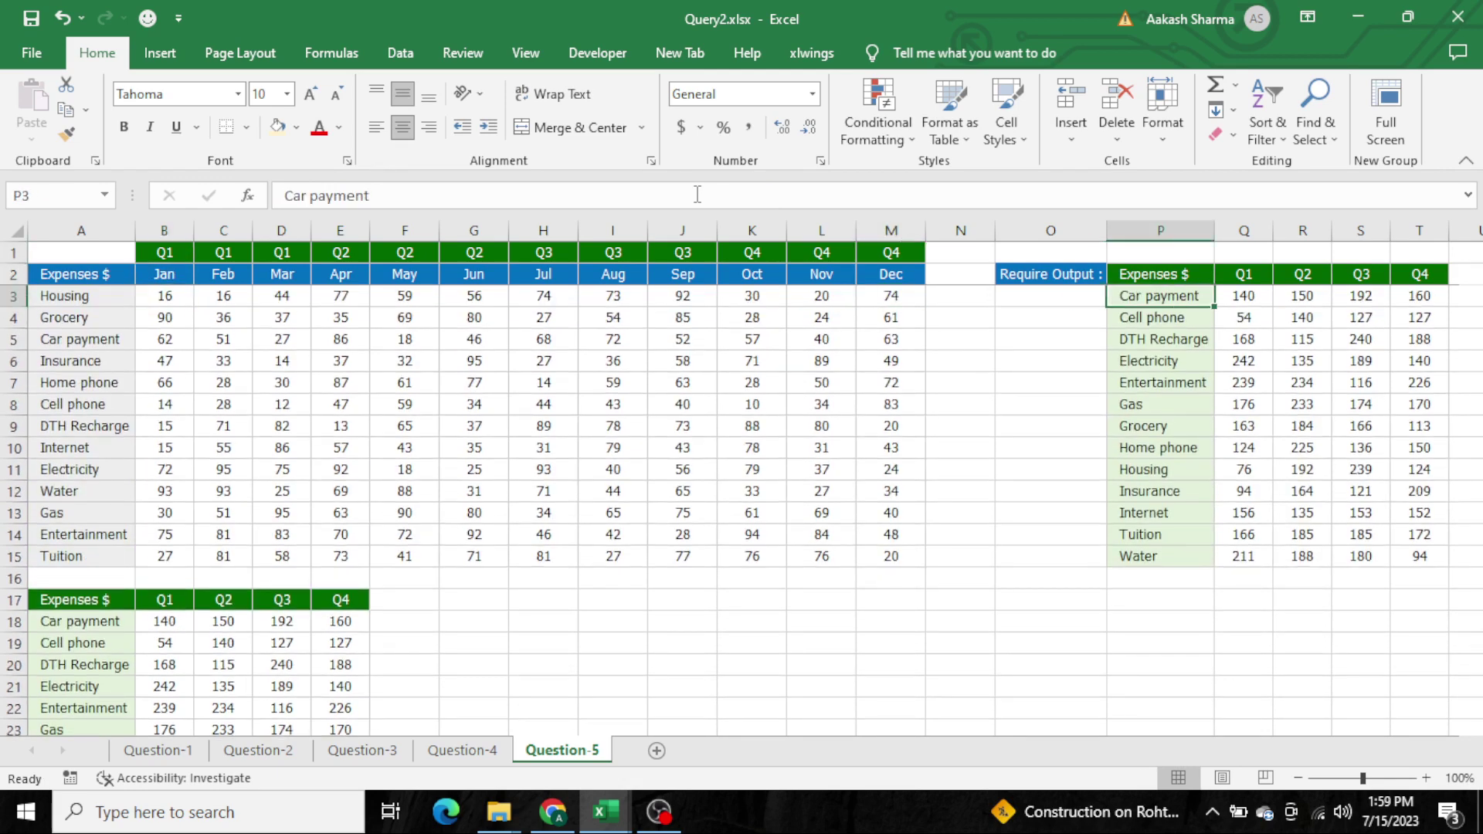
{"action": "key", "text": "Home"}
{"action": "key", "text": "ctrl+Down"}
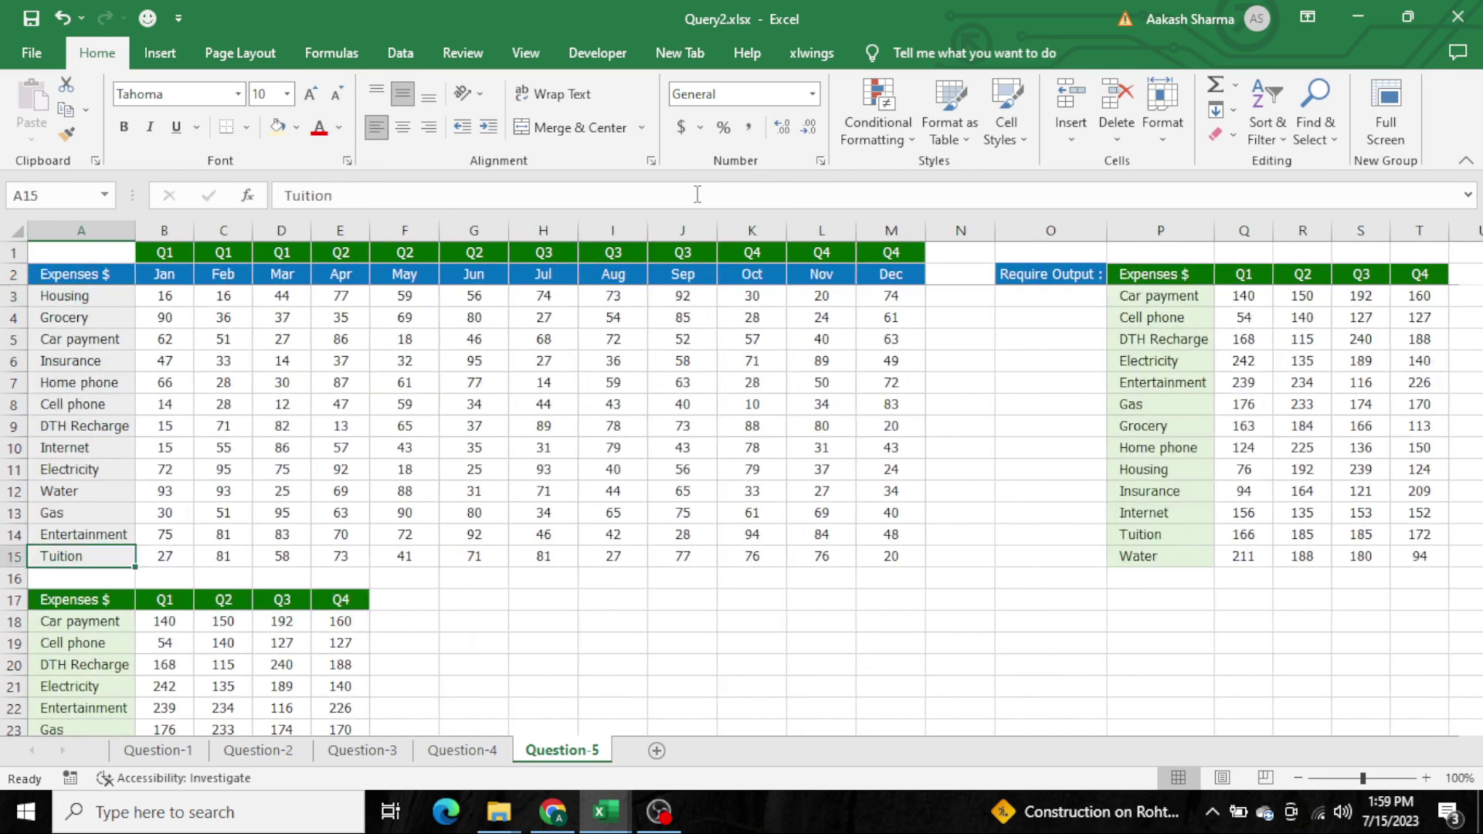
{"action": "key", "text": "ctrl+Down"}
{"action": "key", "text": "Right"}
{"action": "key", "text": "Down"}
{"action": "key", "text": "Right"}
{"action": "key", "text": "Right"}
{"action": "key", "text": "Right"}
{"action": "key", "text": "Right"}
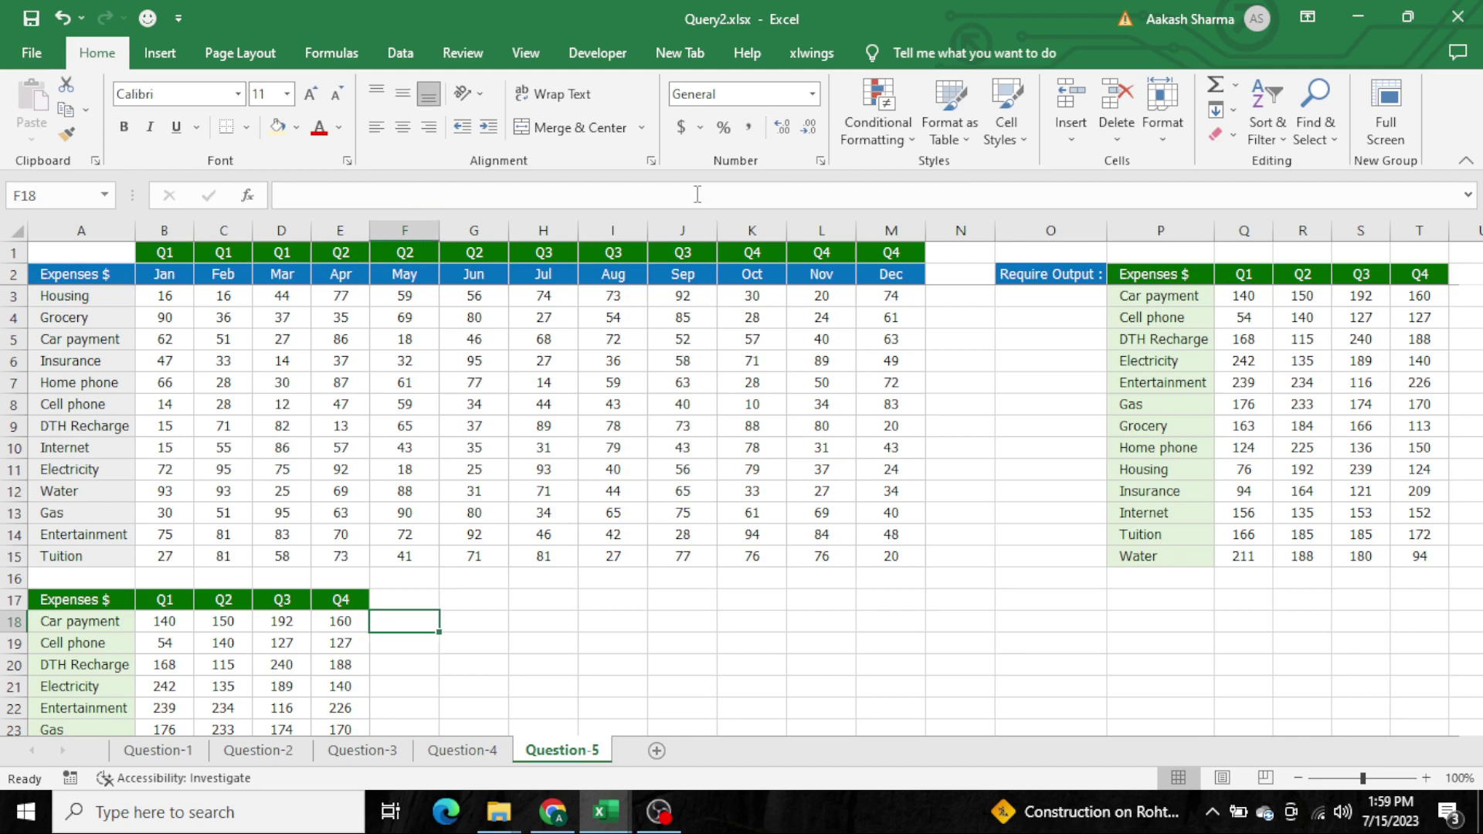
In U3, sum the Car payment quarters of the required output, Q3:T3
{"action": "key", "text": "ctrl+Up"}
{"action": "key", "text": "ctrl+Up"}
{"action": "key", "text": "Down"}
{"action": "key", "text": "ctrl+Right"}
{"action": "key", "text": "Right"}
{"action": "key", "text": "Down"}
{"action": "key", "text": "Right"}
{"action": "key", "text": "Right"}
{"action": "key", "text": "Right"}
{"action": "key", "text": "Right"}
{"action": "key", "text": "Right"}
{"action": "key", "text": "Right"}
{"action": "key", "text": "Right"}
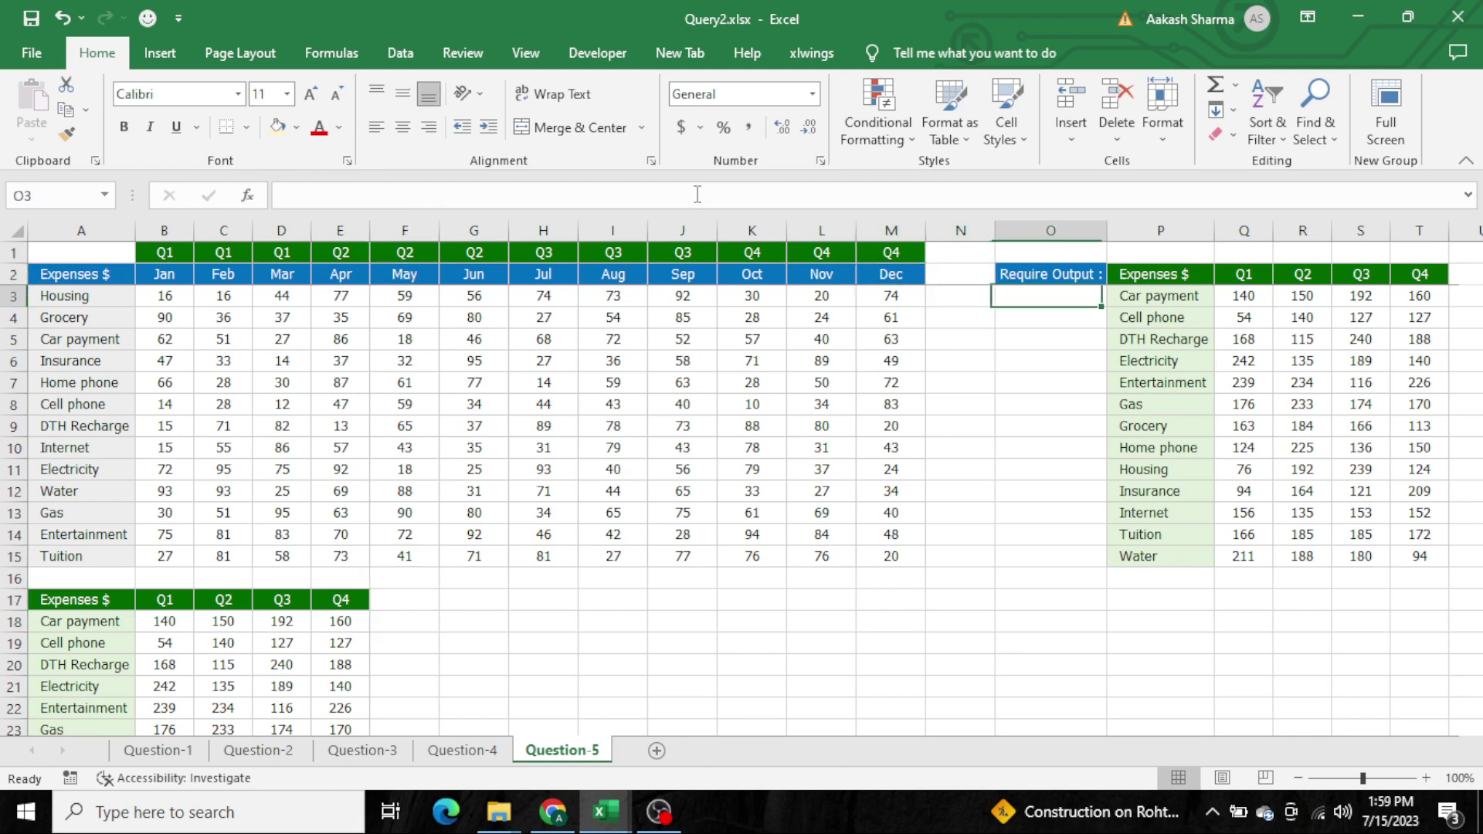
{"action": "type", "text": "=sum"}
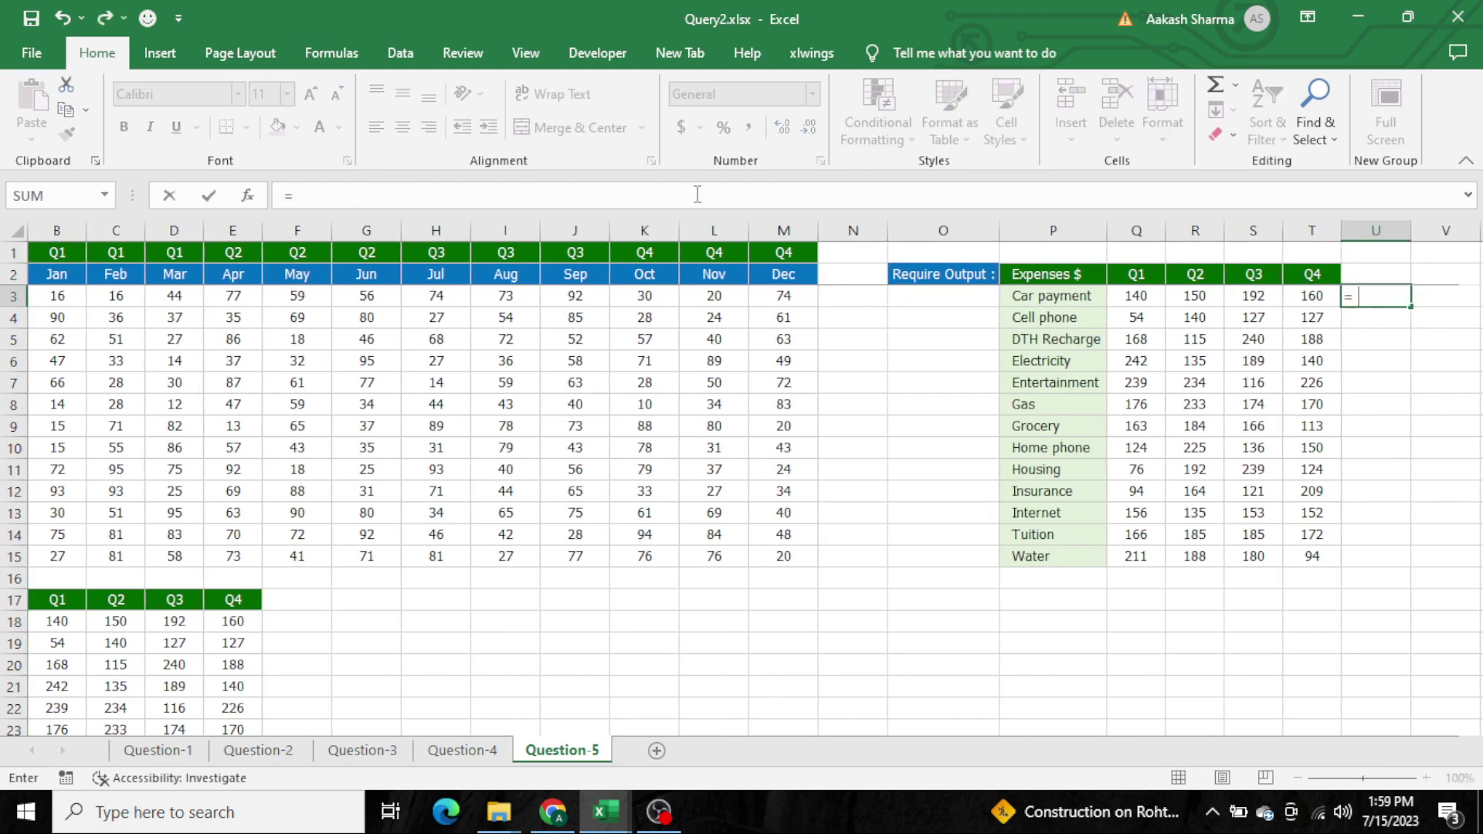
{"action": "key", "text": "Tab"}
{"action": "key", "text": "Left"}
{"action": "key", "text": "shift+Left"}
{"action": "key", "text": "shift+Left"}
{"action": "key", "text": "shift+Left"}
{"action": "key", "text": "Return"}
Fill the row total in U3 down to U15 for every expense in the required output
{"action": "key", "text": "Left"}
{"action": "key", "text": "ctrl+Down"}
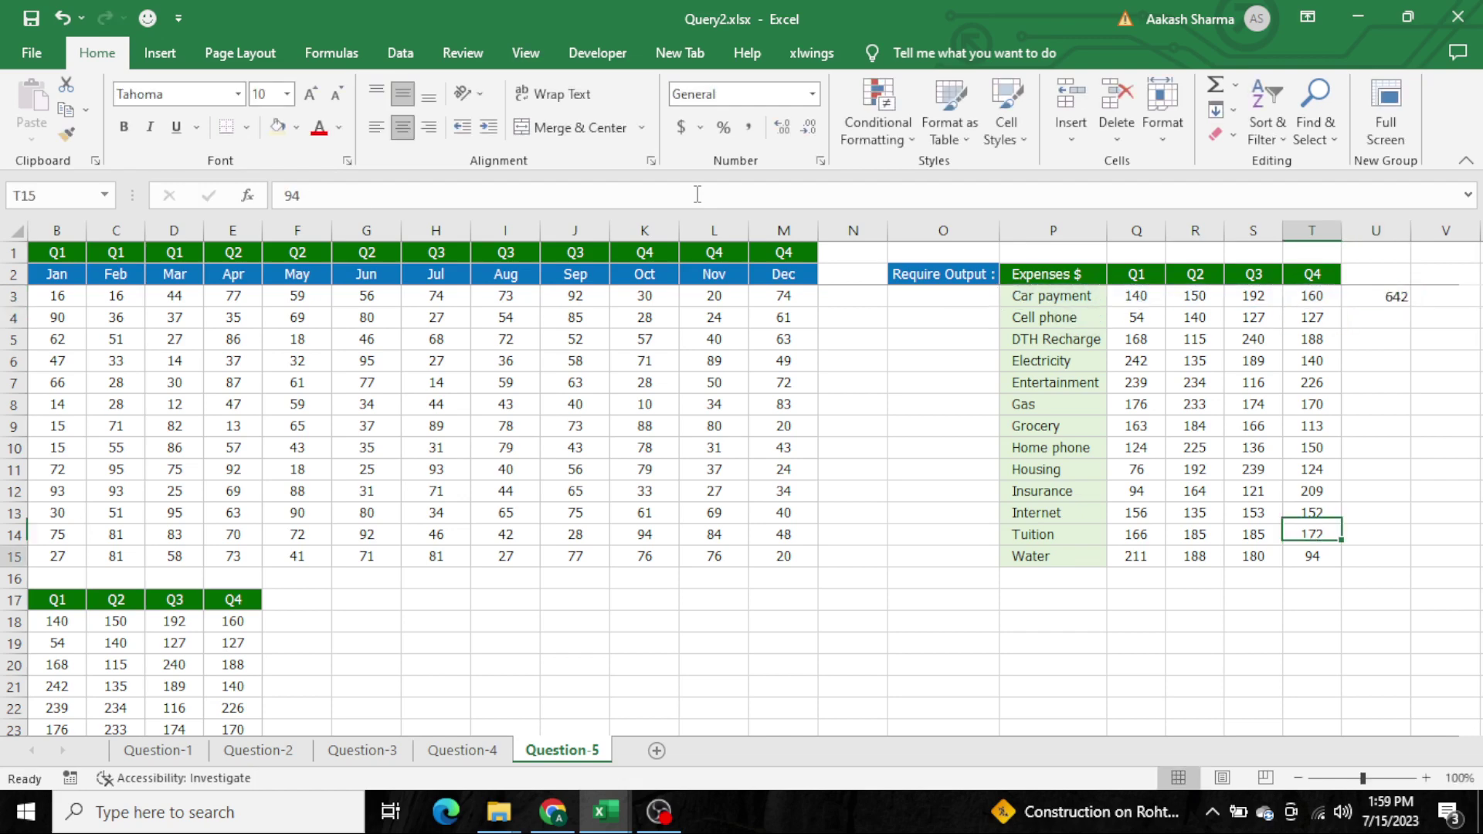
{"action": "key", "text": "Right"}
{"action": "key", "text": "ctrl+shift+Up"}
{"action": "key", "text": "ctrl+d"}
In F18, sum the Car payment quarters B18:E18 of the new summary table
{"action": "key", "text": "Down"}
{"action": "key", "text": "ctrl+Left"}
{"action": "key", "text": "Down"}
{"action": "key", "text": "Down"}
{"action": "key", "text": "Right"}
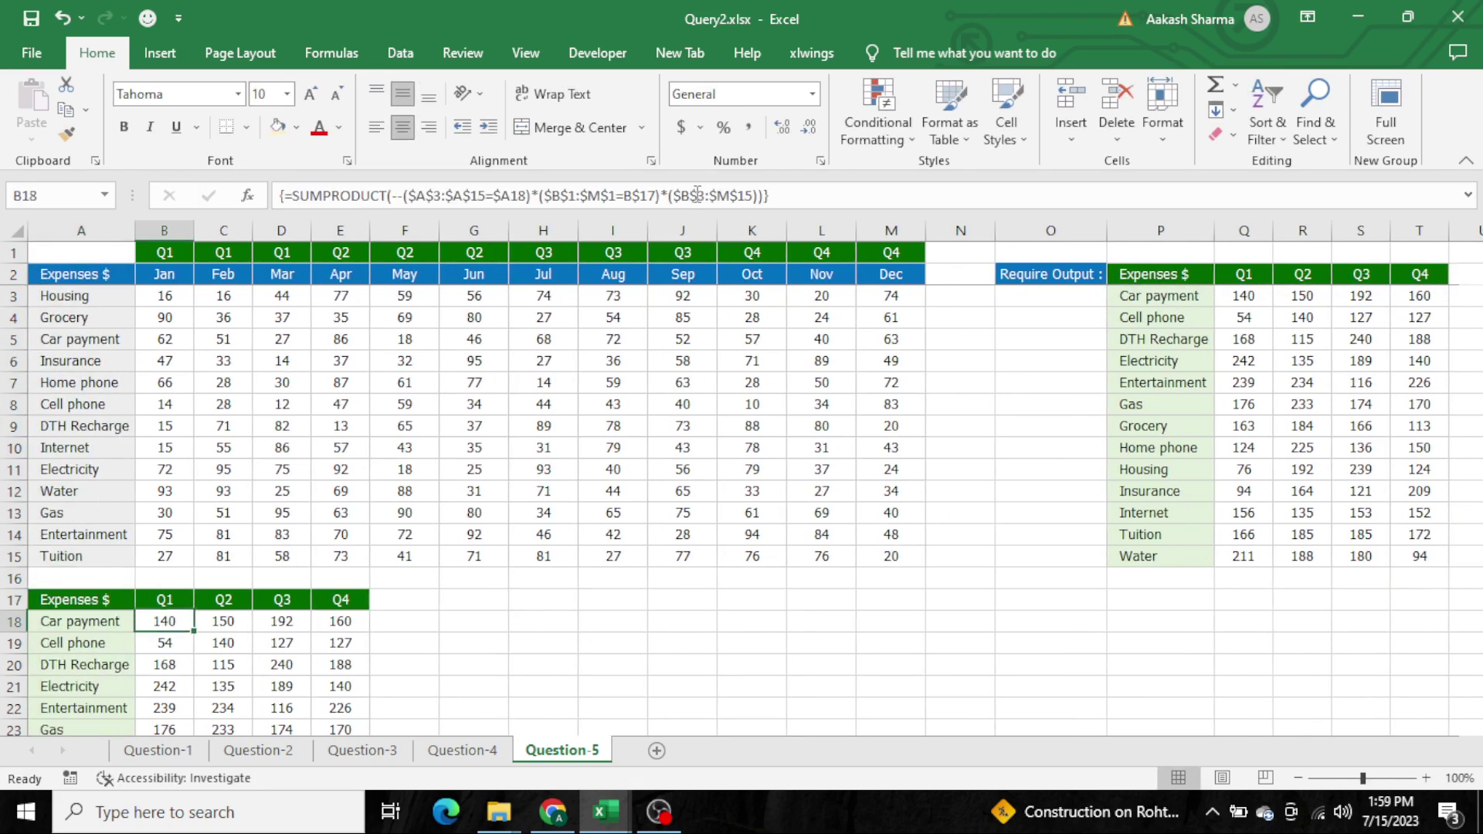
{"action": "key", "text": "Right"}
{"action": "key", "text": "Right"}
{"action": "key", "text": "Right"}
{"action": "key", "text": "Right"}
{"action": "key", "text": "alt+equal"}
{"action": "key", "text": "Return"}
Fill the row total in F18 down to F30 for all expenses in the new summary
{"action": "key", "text": "Left"}
{"action": "key", "text": "ctrl+Down"}
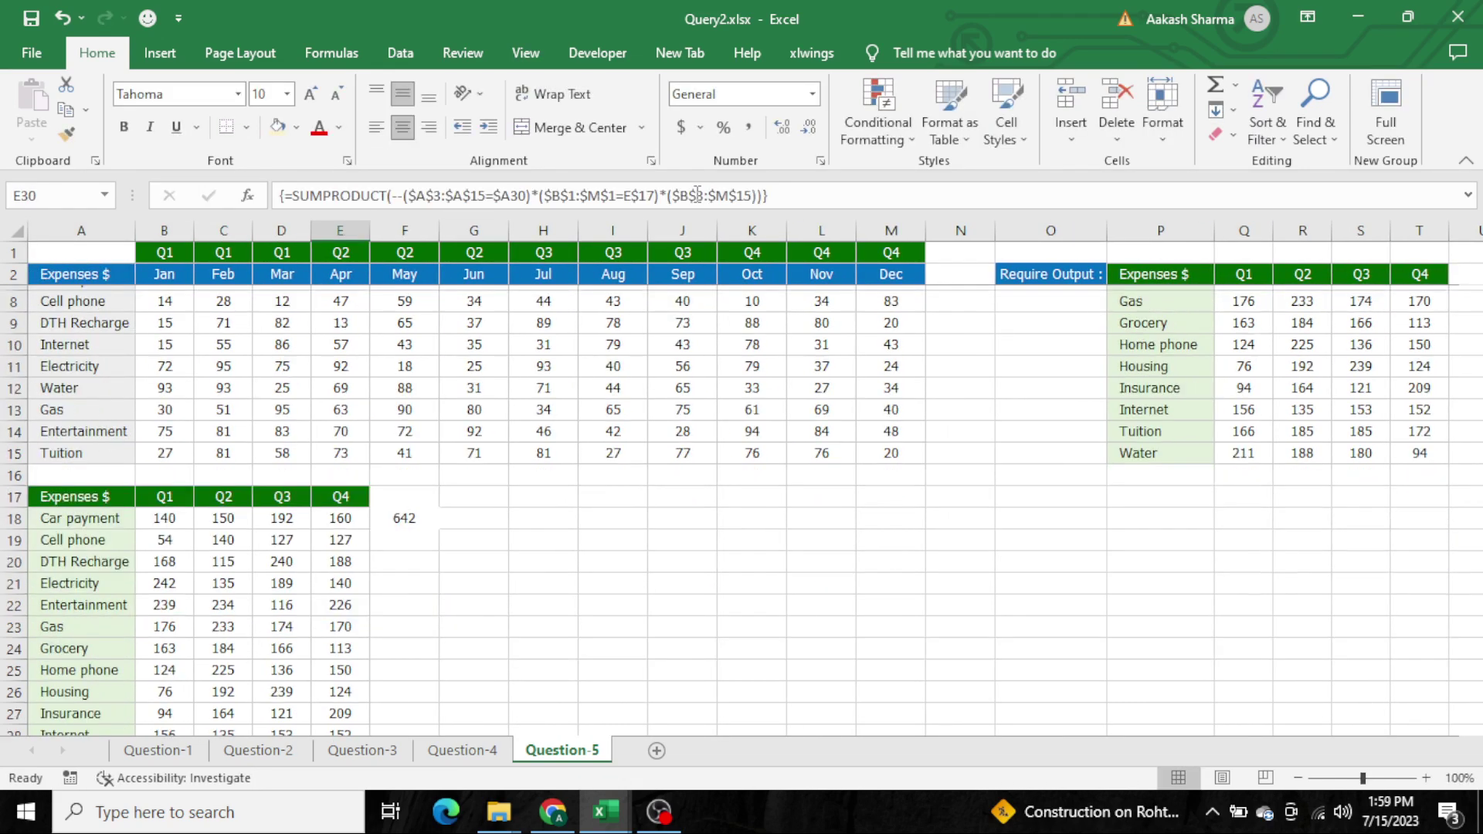
{"action": "key", "text": "Right"}
{"action": "key", "text": "ctrl+shift+Up"}
{"action": "key", "text": "ctrl+d"}
Enter =F18=U3 in G18 to check the summary total against the required output total
{"action": "key", "text": "Right"}
{"action": "type", "text": "=F18="}
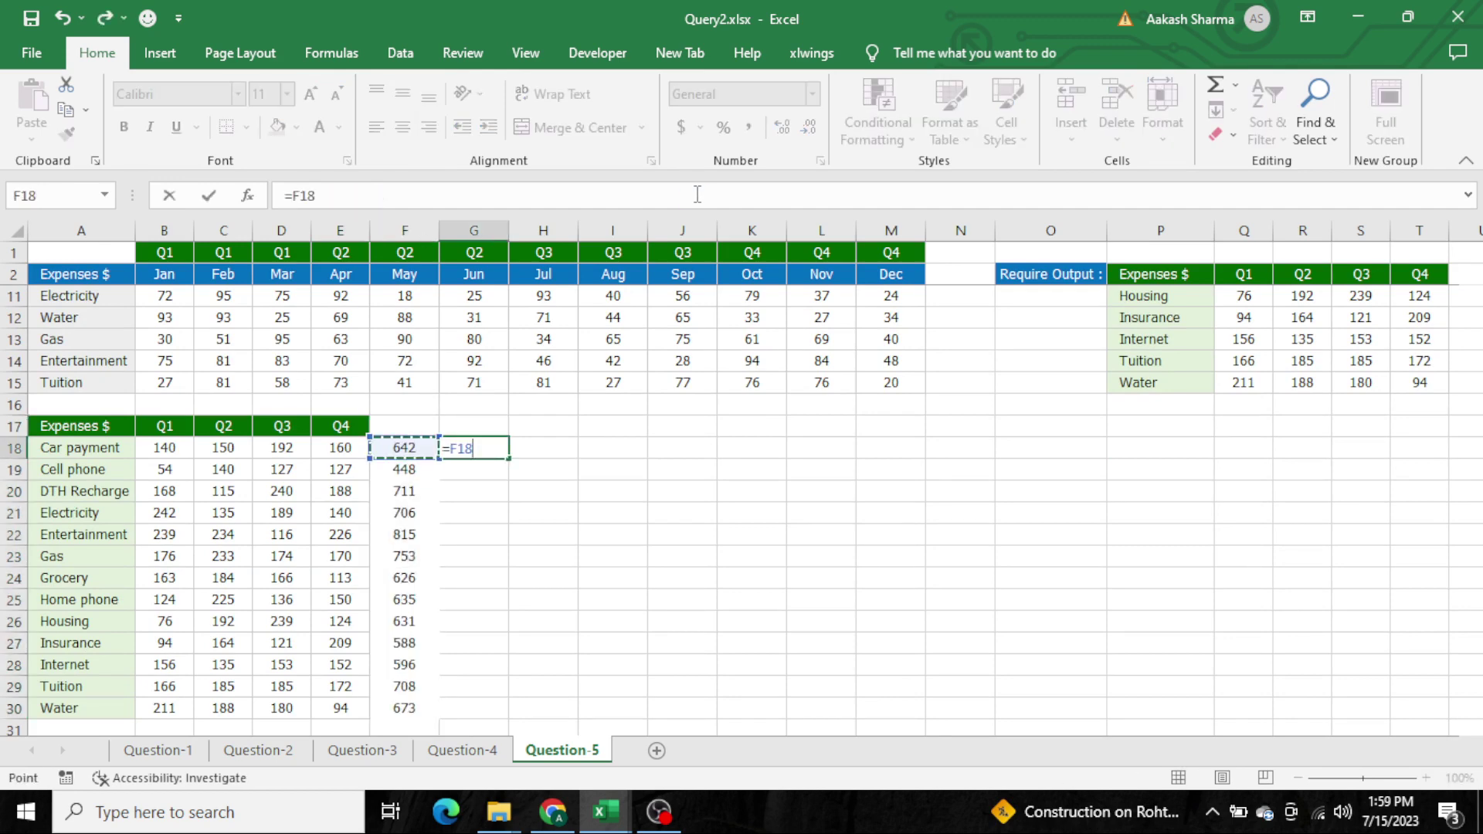
{"action": "key", "text": "ctrl+Up"}
{"action": "key", "text": "Down"}
{"action": "key", "text": "Down"}
{"action": "key", "text": "ctrl+Right"}
{"action": "key", "text": "ctrl+Right"}
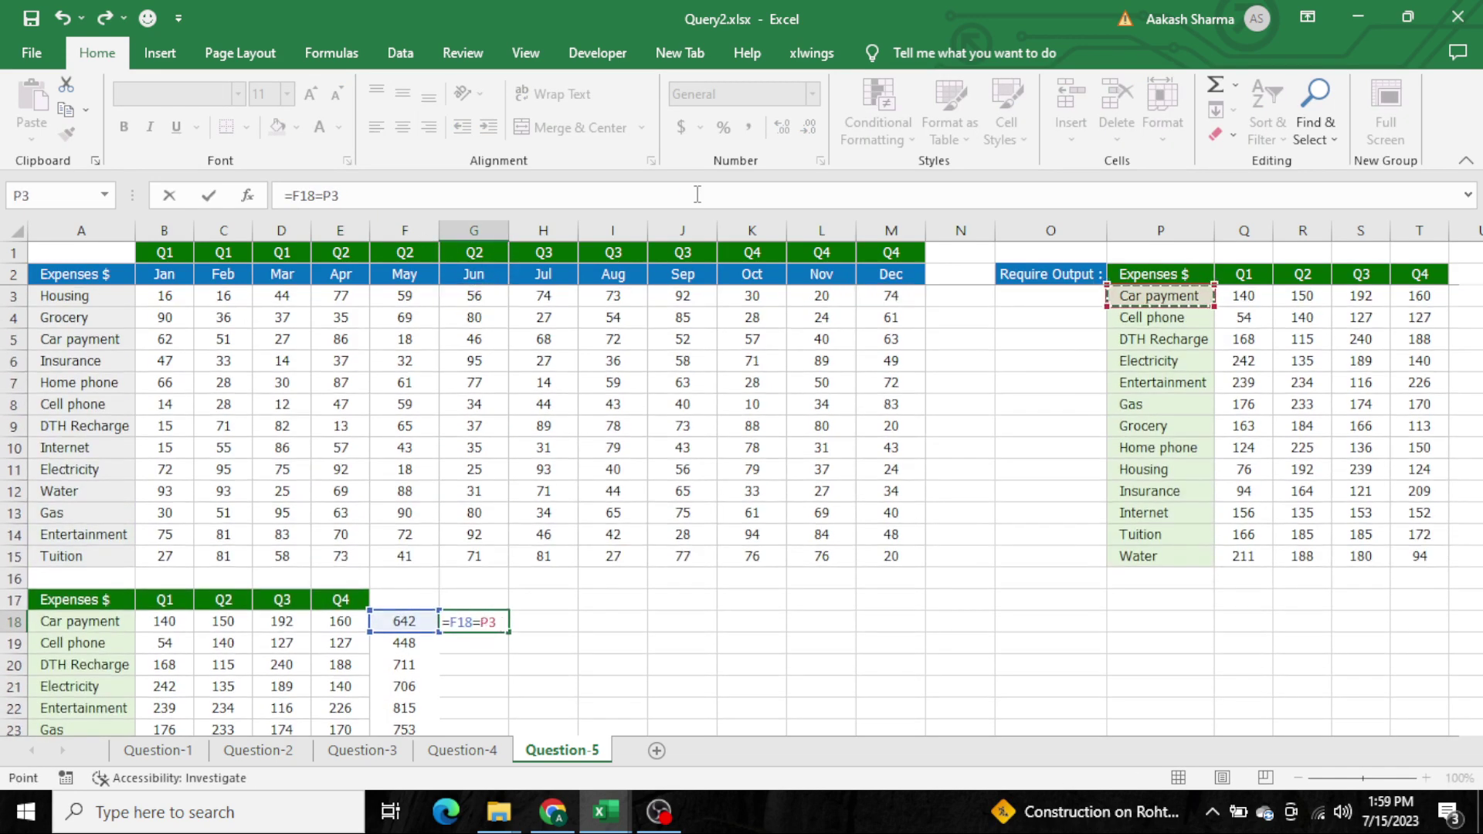
{"action": "key", "text": "Right"}
{"action": "key", "text": "Right"}
{"action": "key", "text": "Right"}
{"action": "key", "text": "Right"}
{"action": "key", "text": "Right"}
{"action": "key", "text": "Return"}
Fill the comparison formula in G18 down to G30
{"action": "key", "text": "Left"}
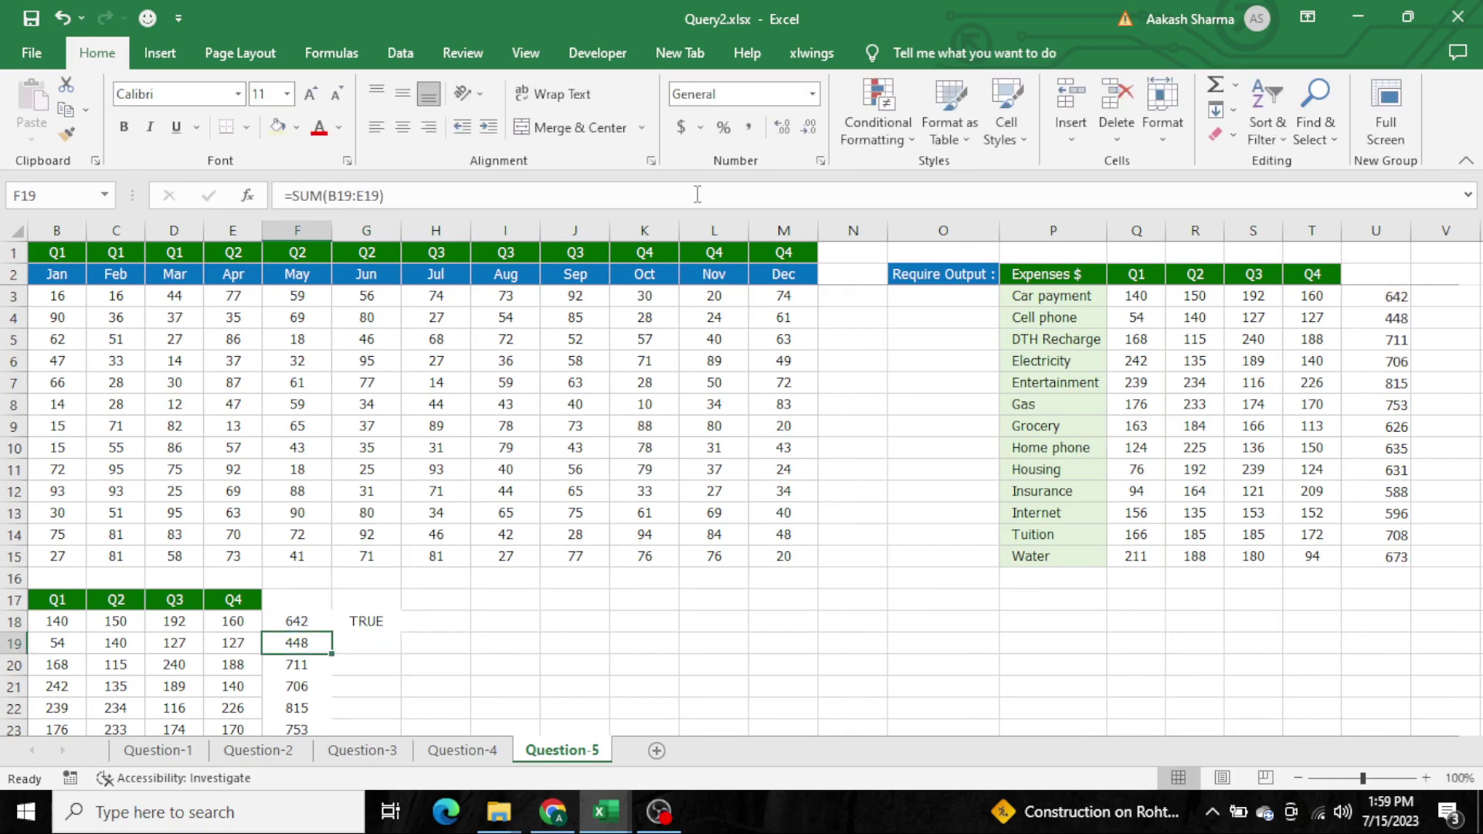
{"action": "key", "text": "ctrl+Down"}
{"action": "key", "text": "Right"}
{"action": "key", "text": "ctrl+shift+Up"}
{"action": "key", "text": "ctrl+d"}
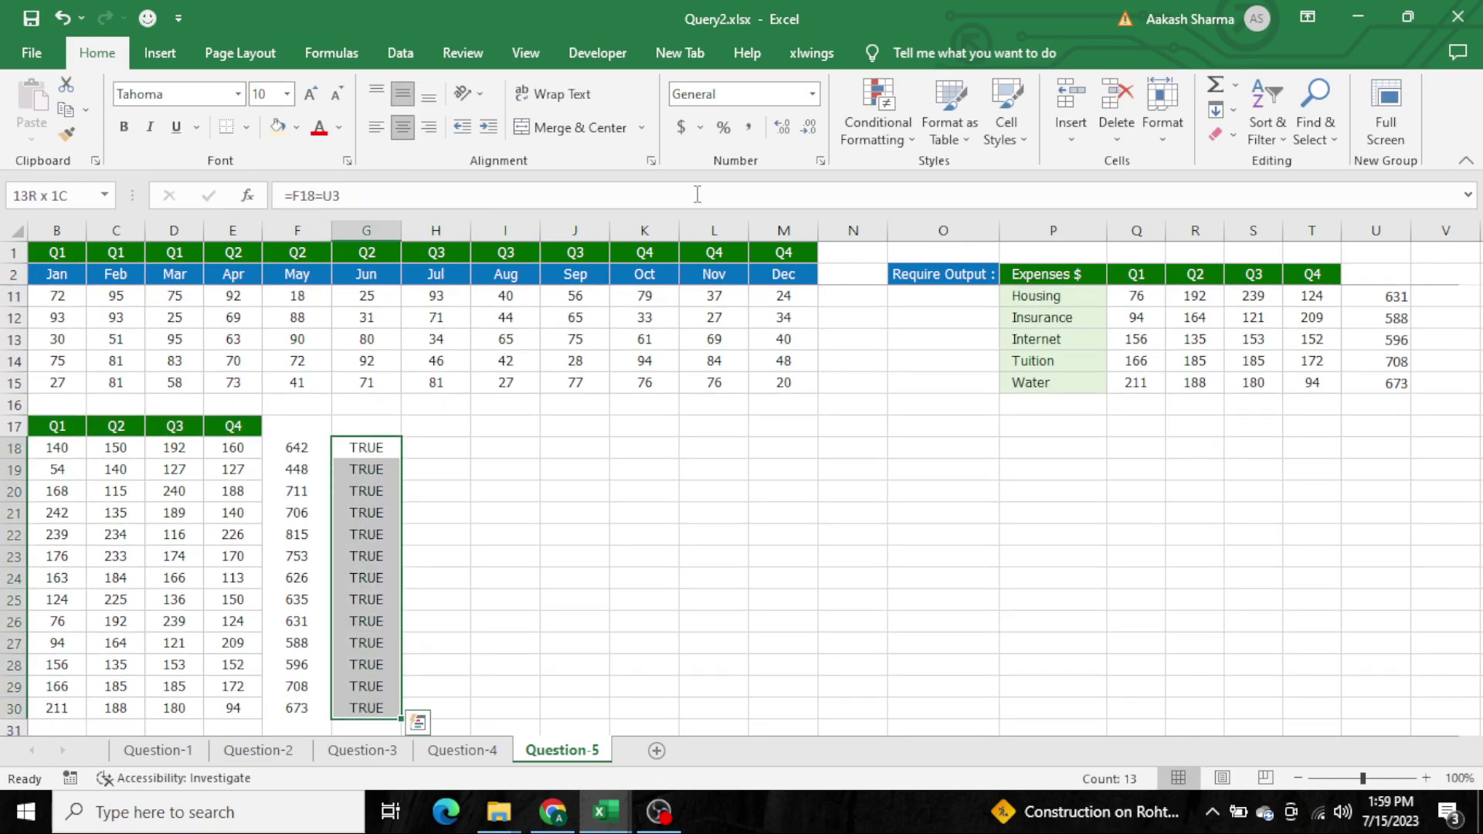
{"action": "key", "text": "ctrl+Left"}
{"action": "key", "text": "ctrl+Up"}
{"action": "key", "text": "ctrl+Up"}
{"action": "key", "text": "ctrl+Up"}
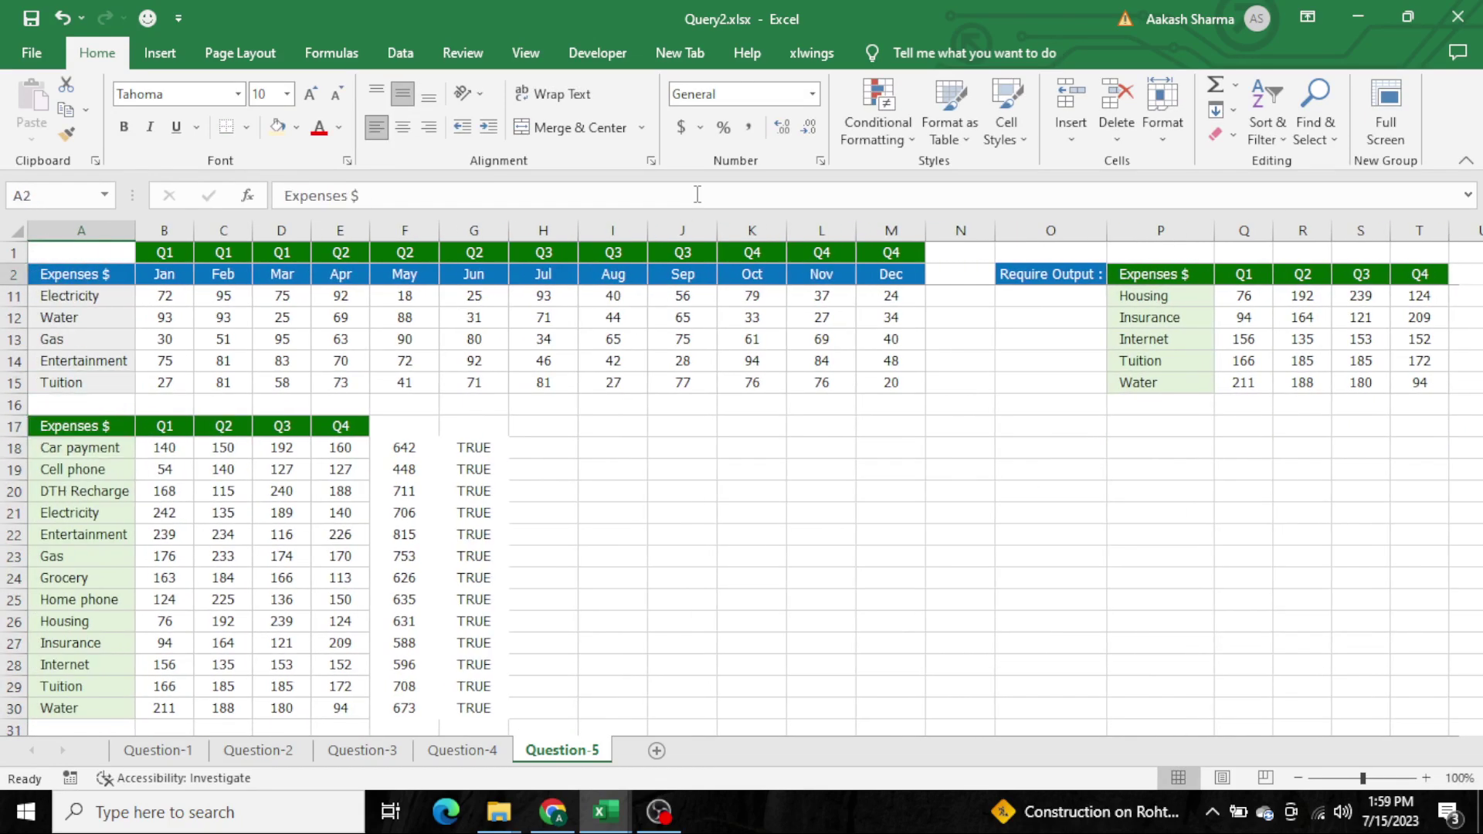
{"action": "key", "text": "Down"}
{"action": "key", "text": "Down"}
{"action": "key", "text": "Up"}
{"action": "key", "text": "Up"}
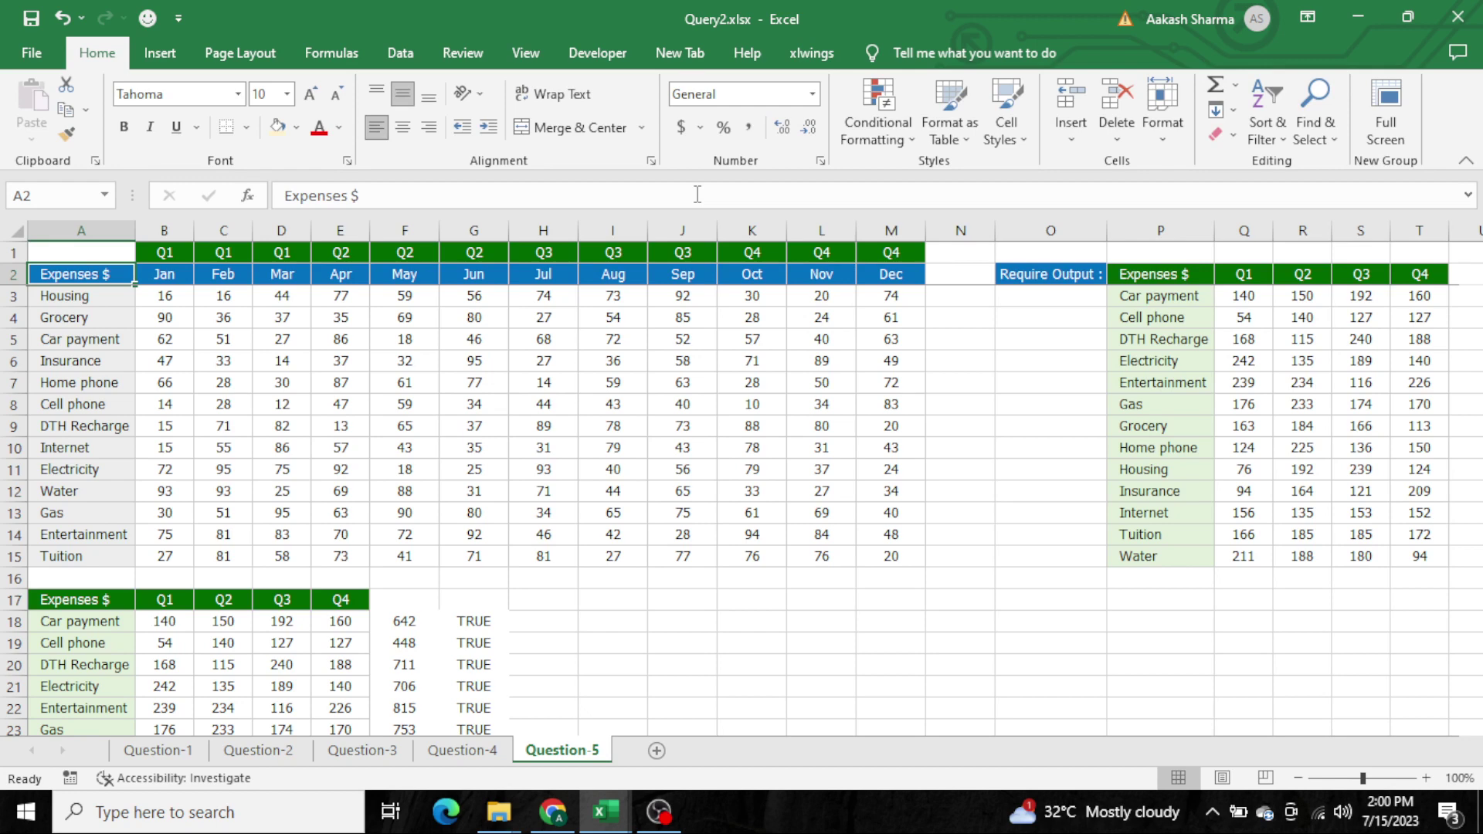
Review the solved Question-1 total hours and the Question-4 number-spacing answer, ending on the Question-1 sheet
{"action": "key", "text": "ctrl+Page_Up"}
{"action": "key", "text": "ctrl+Page_Up"}
{"action": "key", "text": "ctrl+Page_Up"}
{"action": "key", "text": "ctrl+Page_Up"}
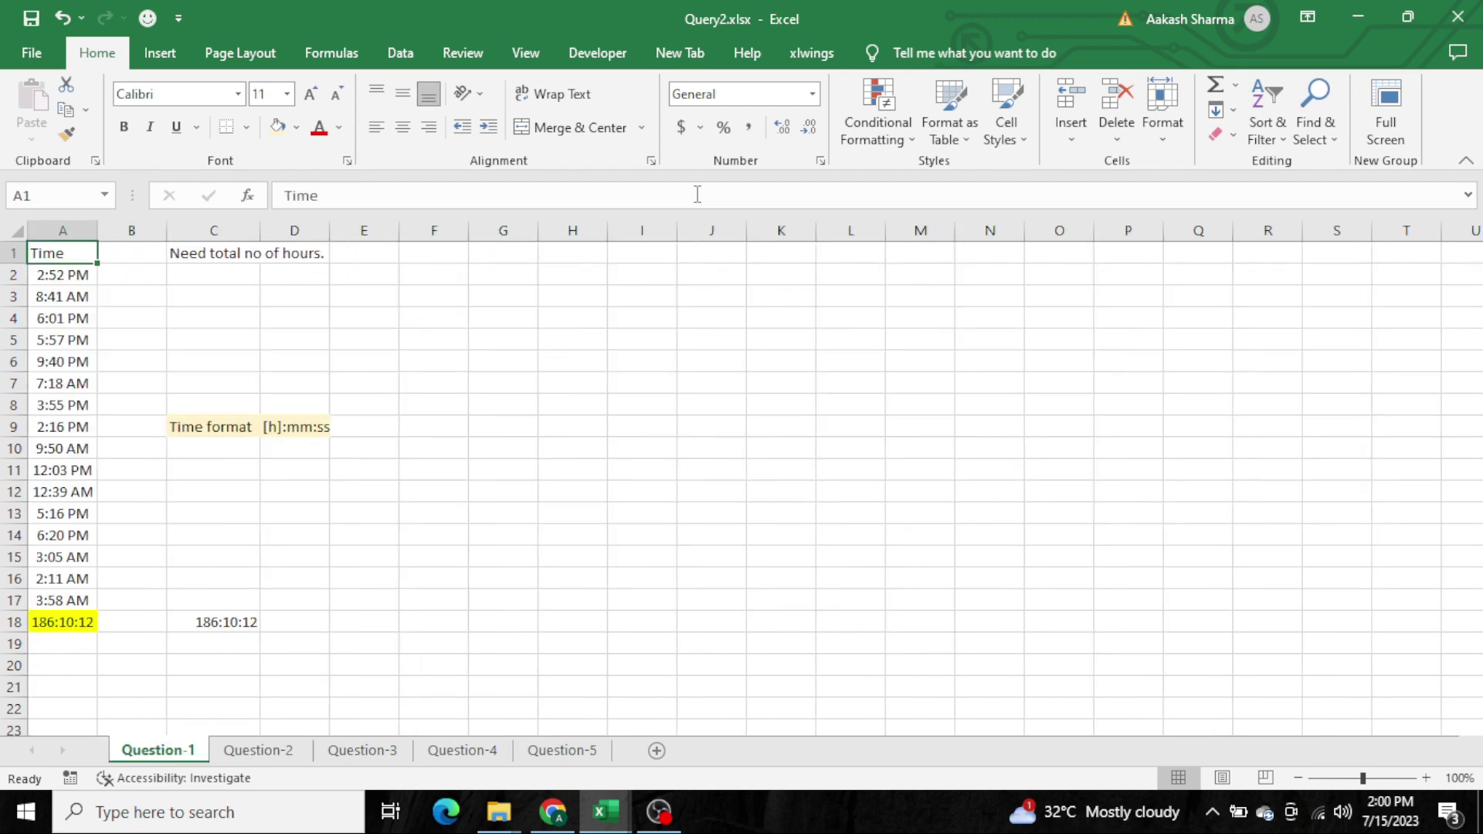
{"action": "left_click", "coordinate": [652, 462]}
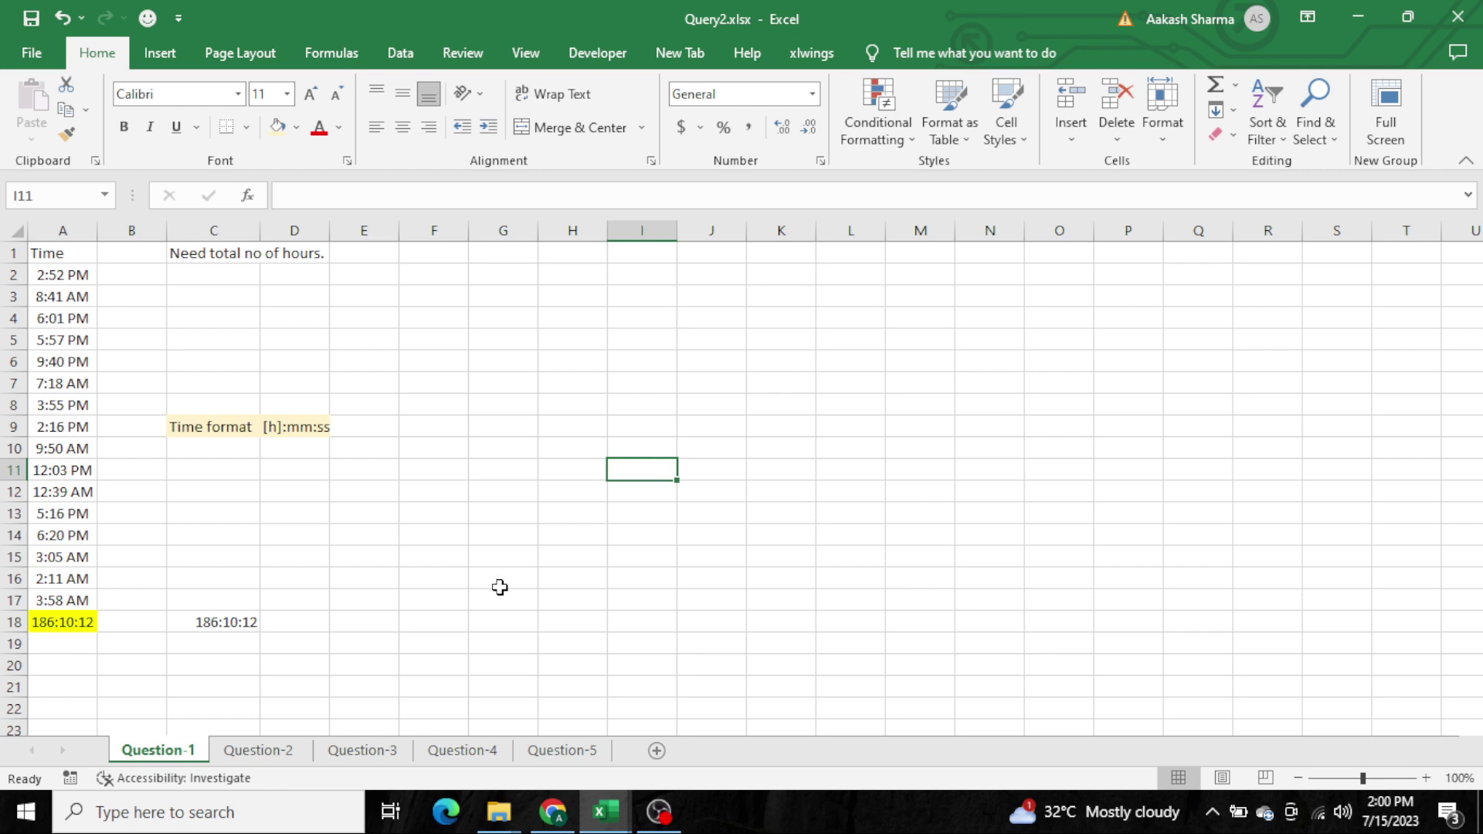
{"action": "left_click", "coordinate": [468, 753]}
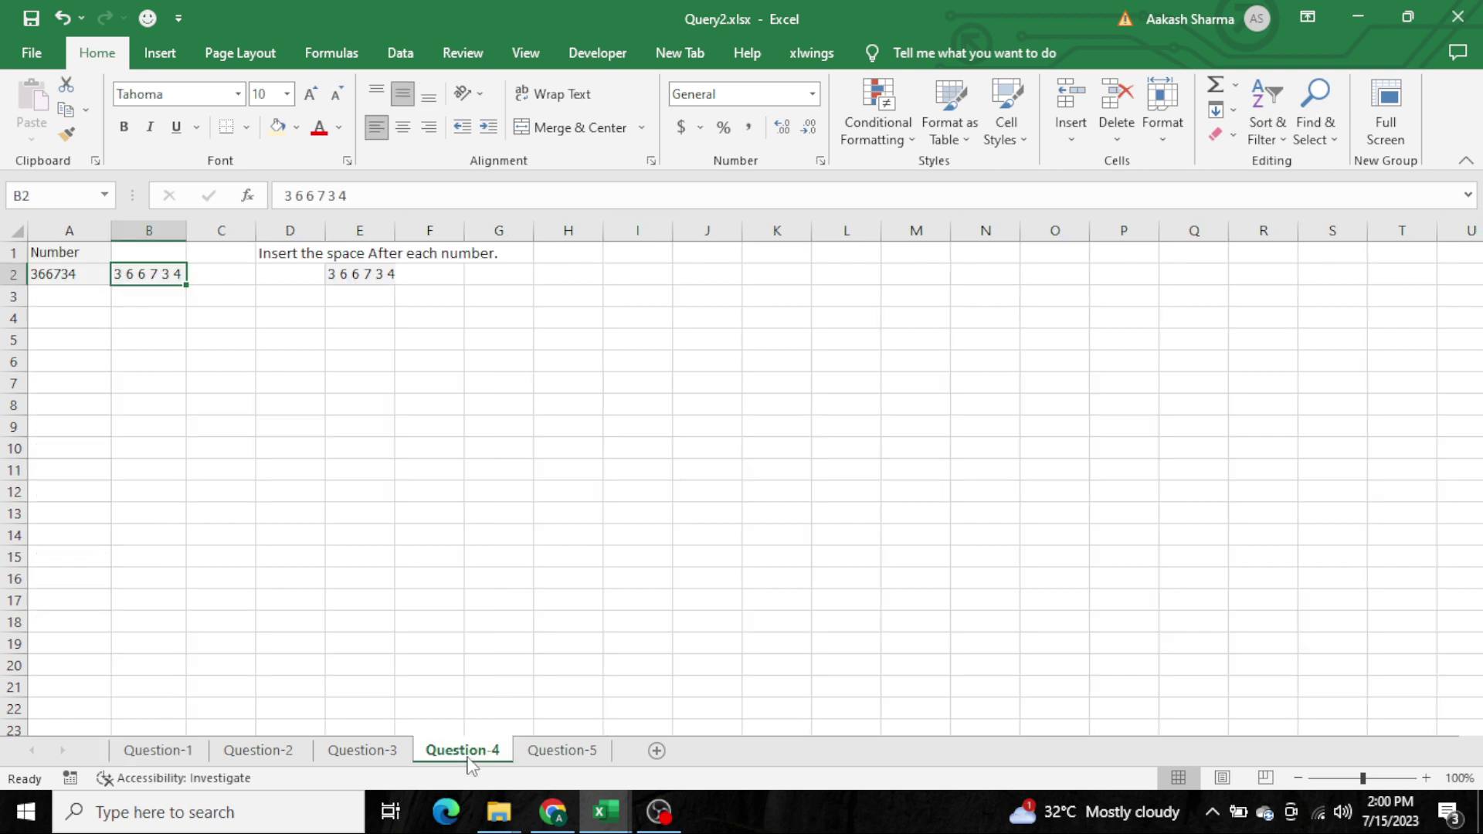
{"action": "left_click_drag", "start_coordinate": [413, 357], "coordinate": [4, 246]}
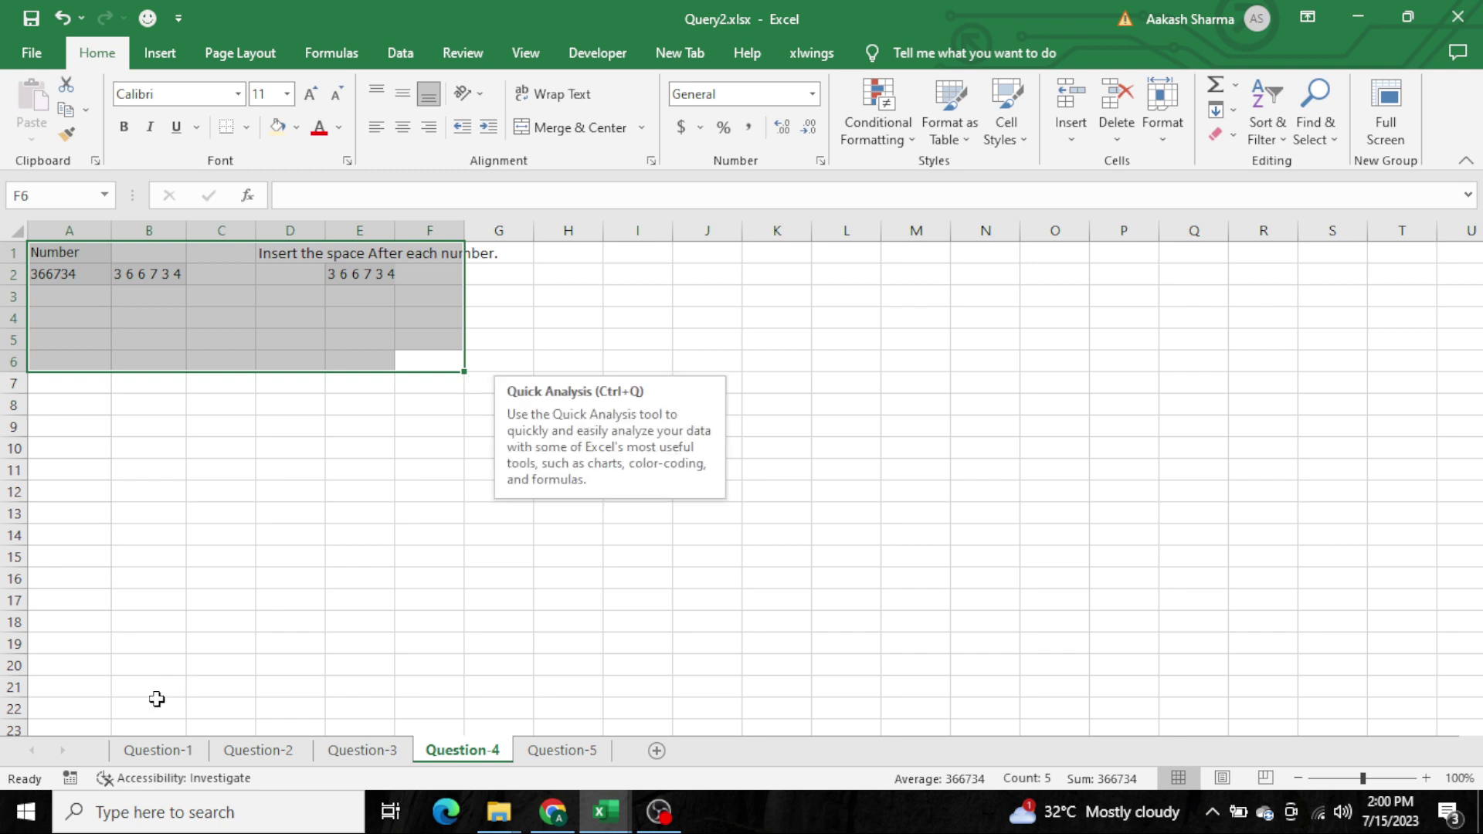
{"action": "left_click", "coordinate": [159, 754]}
{"action": "left_click", "coordinate": [567, 512]}
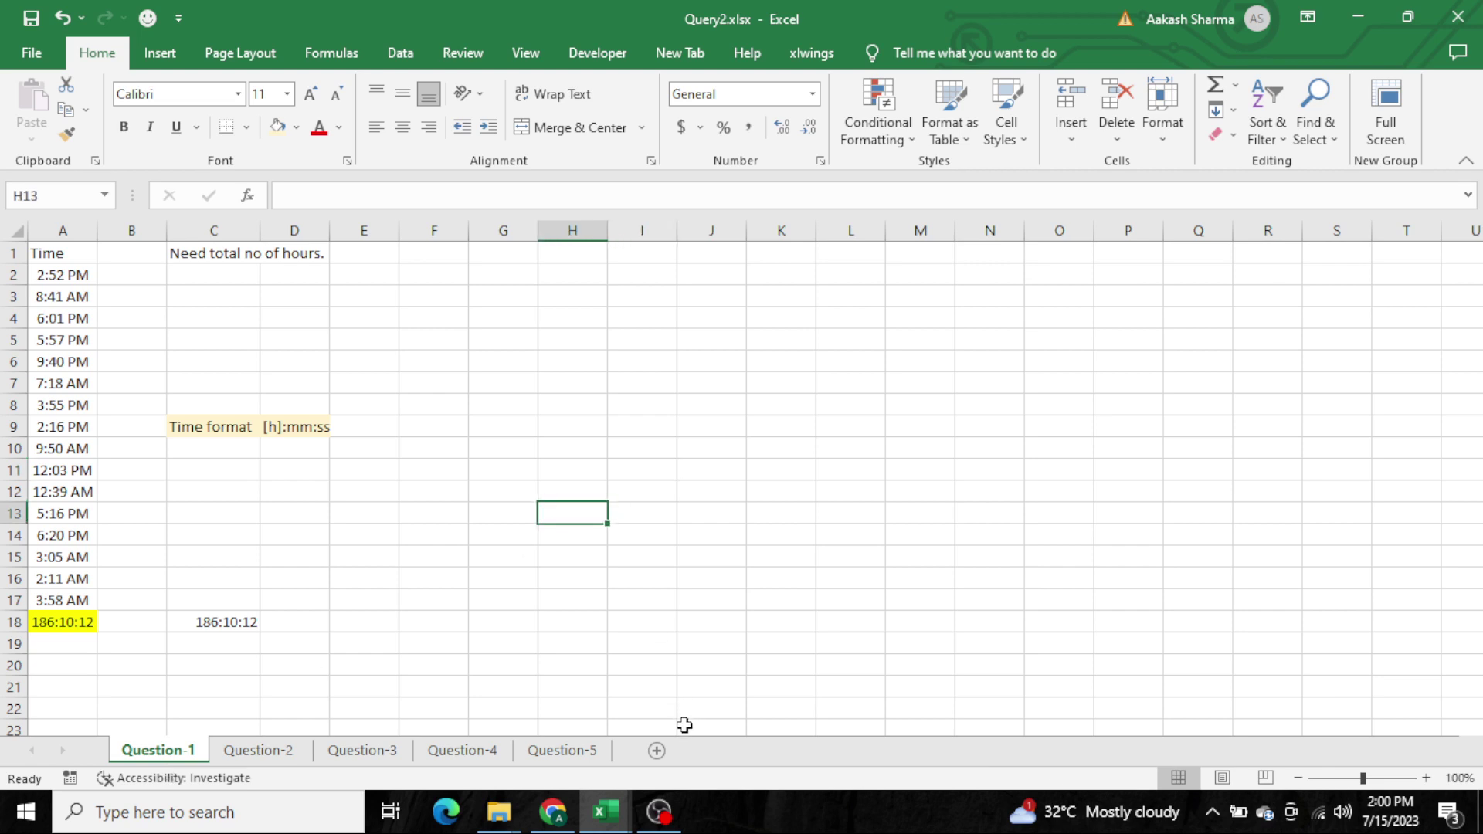
{"action": "left_click", "coordinate": [659, 807]}
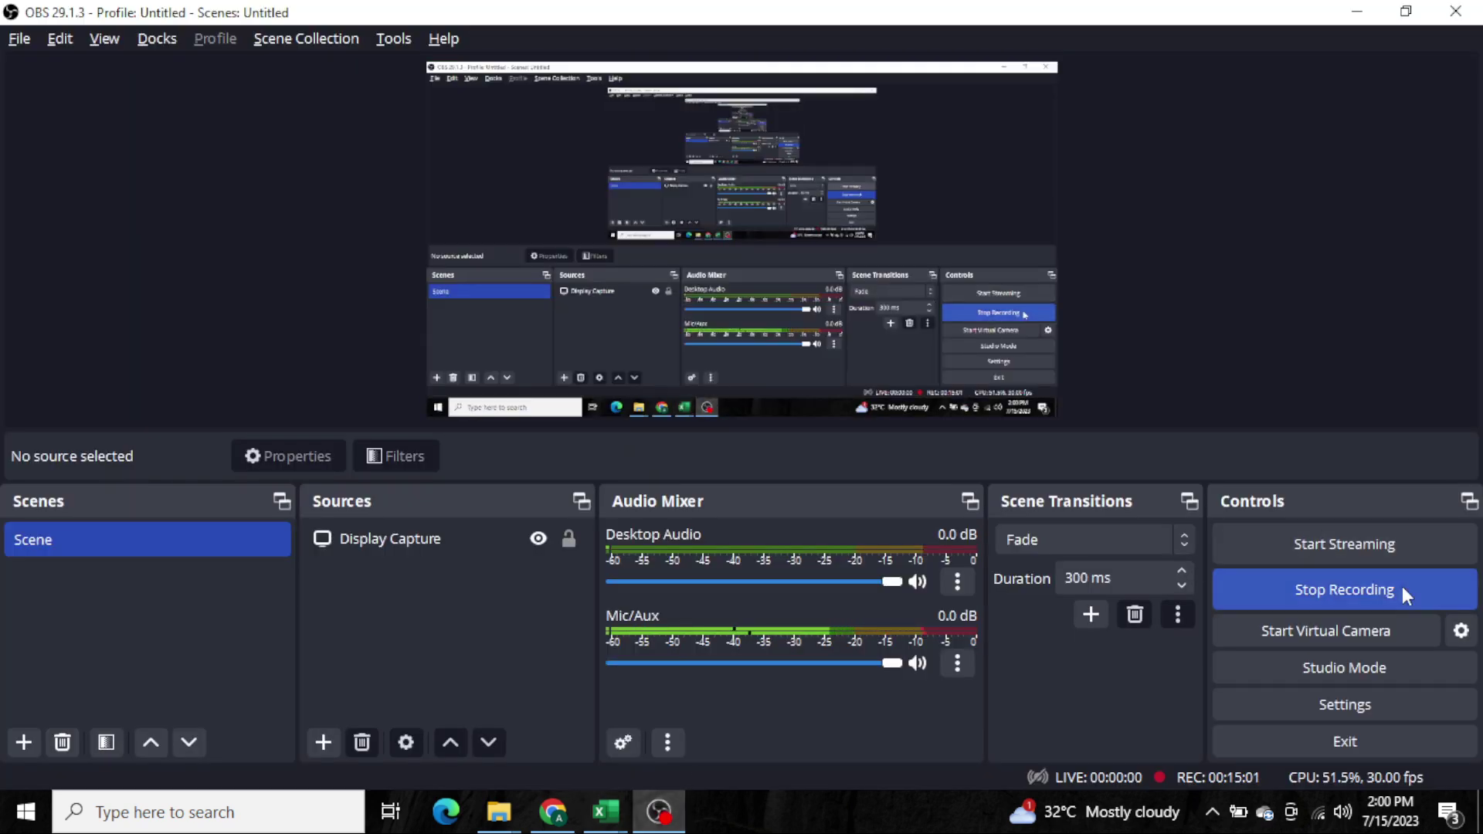